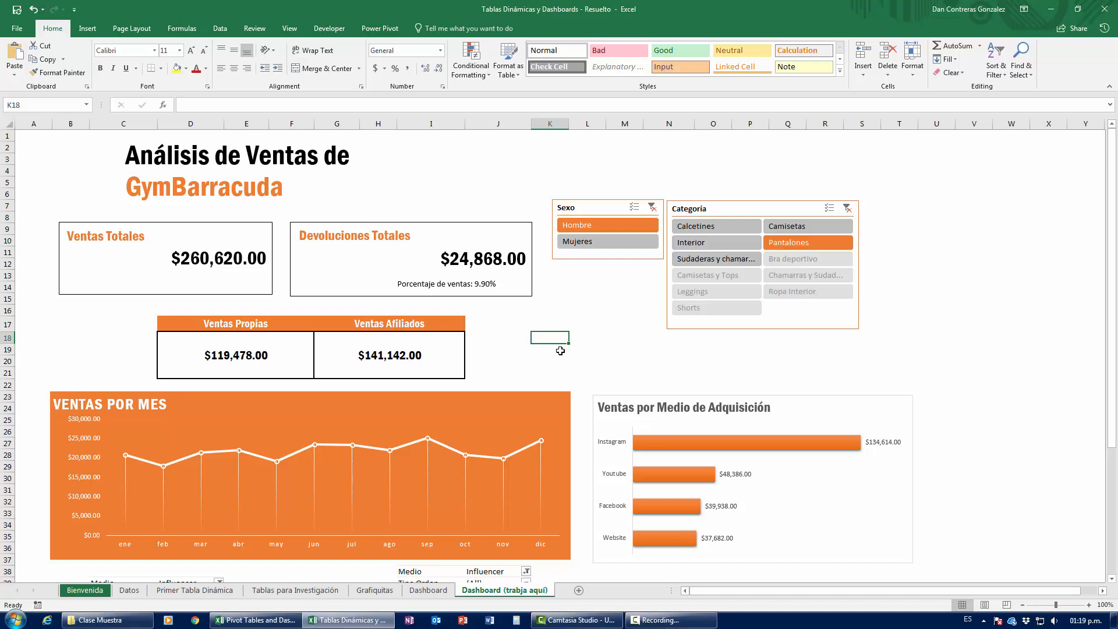
Filter the finished sales dashboard with its slicers to Mujeres and the Bra deportivo category.
{"action": "left_click", "coordinate": [581, 287]}
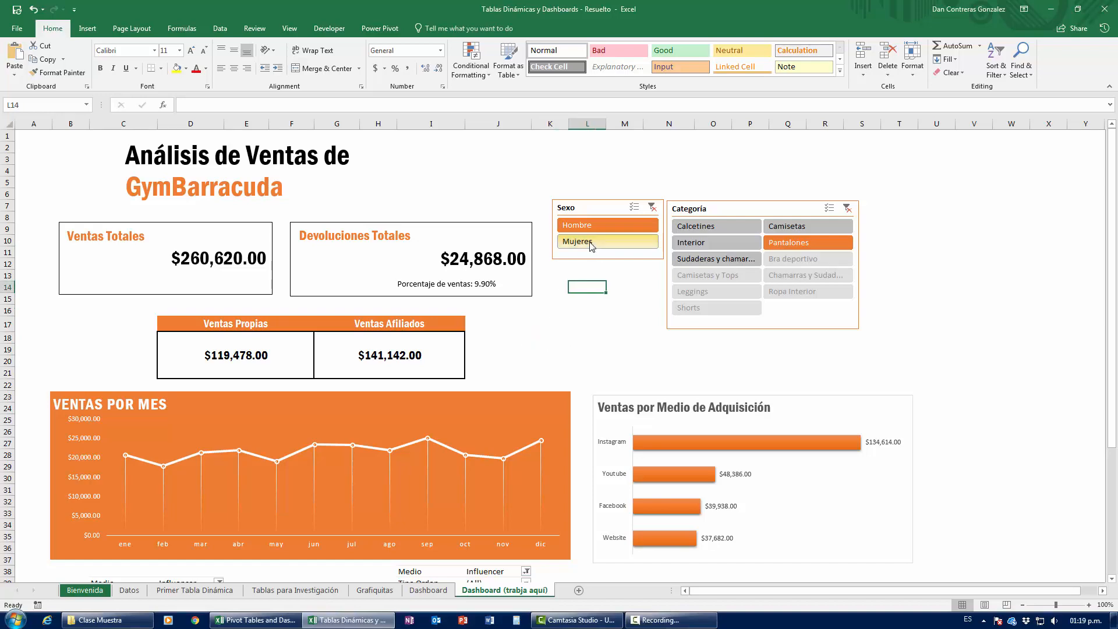
{"action": "left_click", "coordinate": [582, 241]}
{"action": "left_click", "coordinate": [704, 232]}
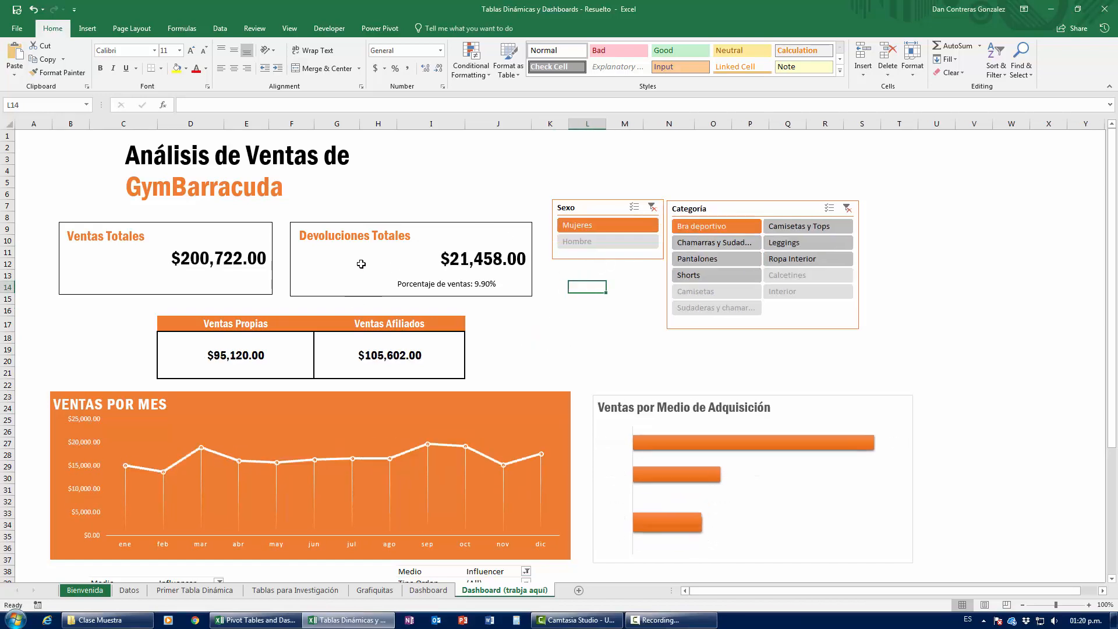
Review the finished dashboard's cards, charts and affiliate tables, and filter its Categoría slicer to Leggings.
{"action": "scroll", "coordinate": [529, 387], "scroll_direction": "down", "scroll_amount": 5}
{"action": "scroll", "coordinate": [532, 317], "scroll_direction": "up", "scroll_amount": 5}
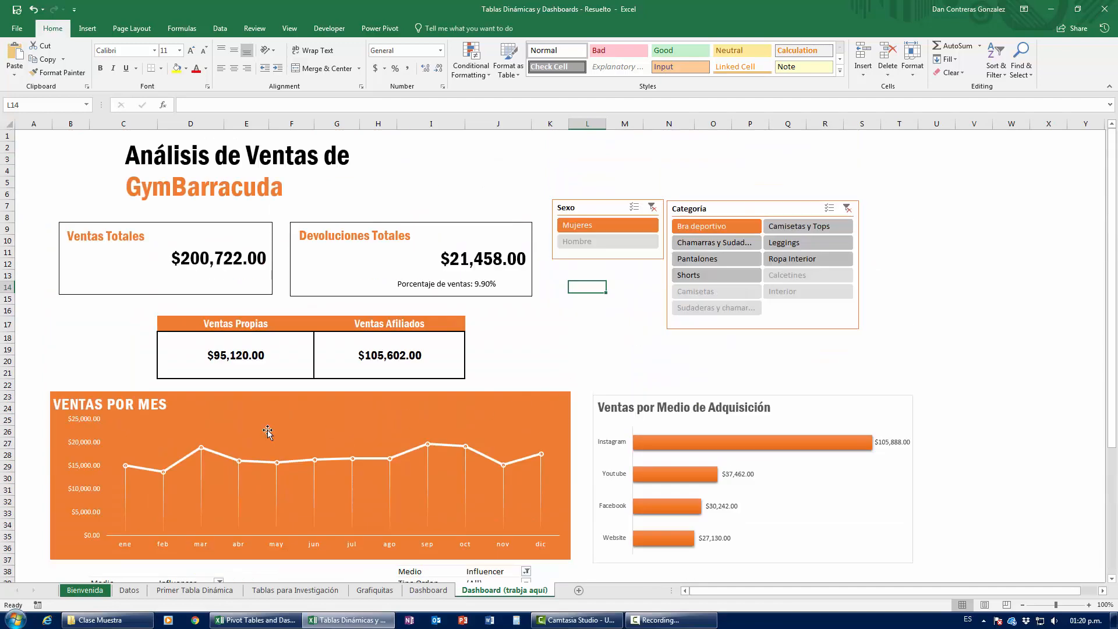
{"action": "scroll", "coordinate": [229, 425], "scroll_direction": "down", "scroll_amount": 1}
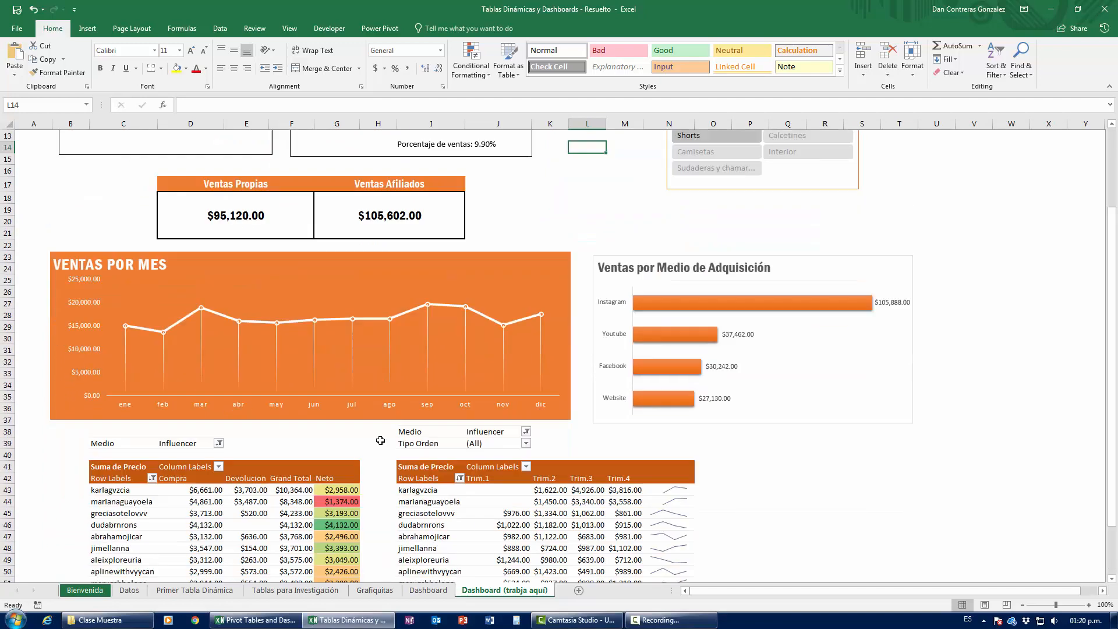
{"action": "scroll", "coordinate": [388, 477], "scroll_direction": "down", "scroll_amount": 3}
{"action": "scroll", "coordinate": [614, 499], "scroll_direction": "down", "scroll_amount": 5}
{"action": "scroll", "coordinate": [299, 464], "scroll_direction": "up", "scroll_amount": 10}
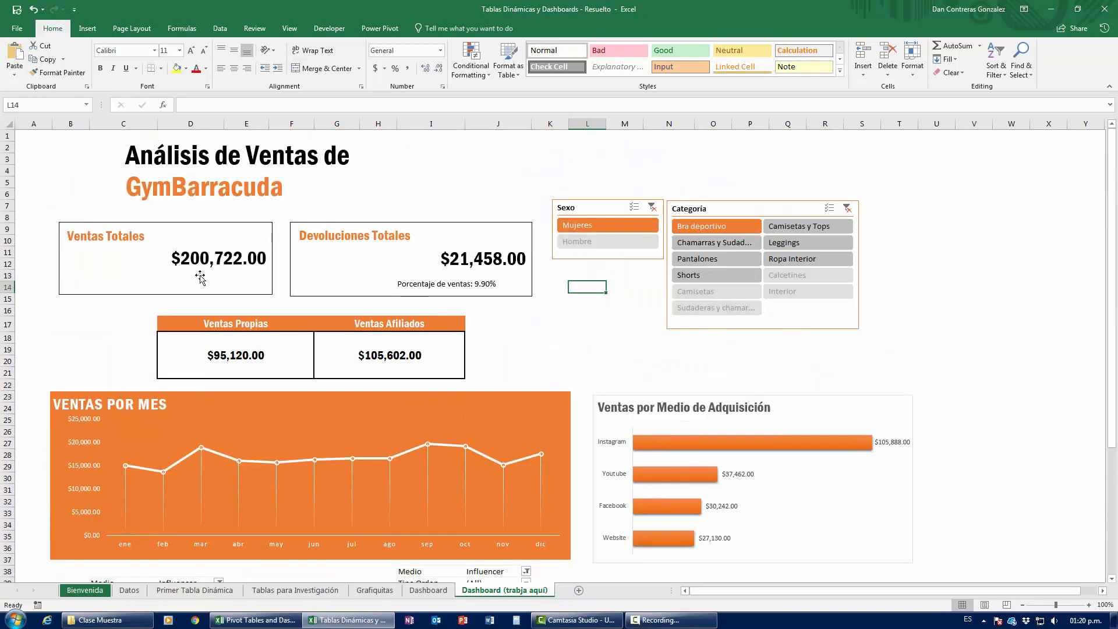
{"action": "left_click", "coordinate": [784, 242]}
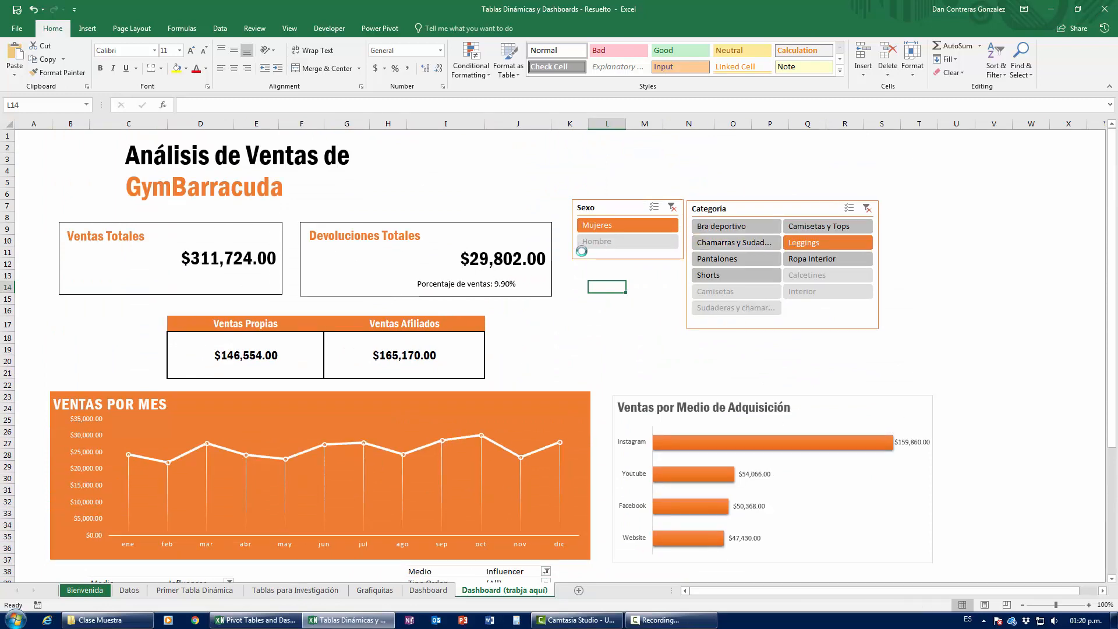
Switch to the Pivot Tables and Dashboards workbook, read the indicator list on the Dashboard sheet, and return to Dashboard (work here).
{"action": "left_click", "coordinate": [257, 619]}
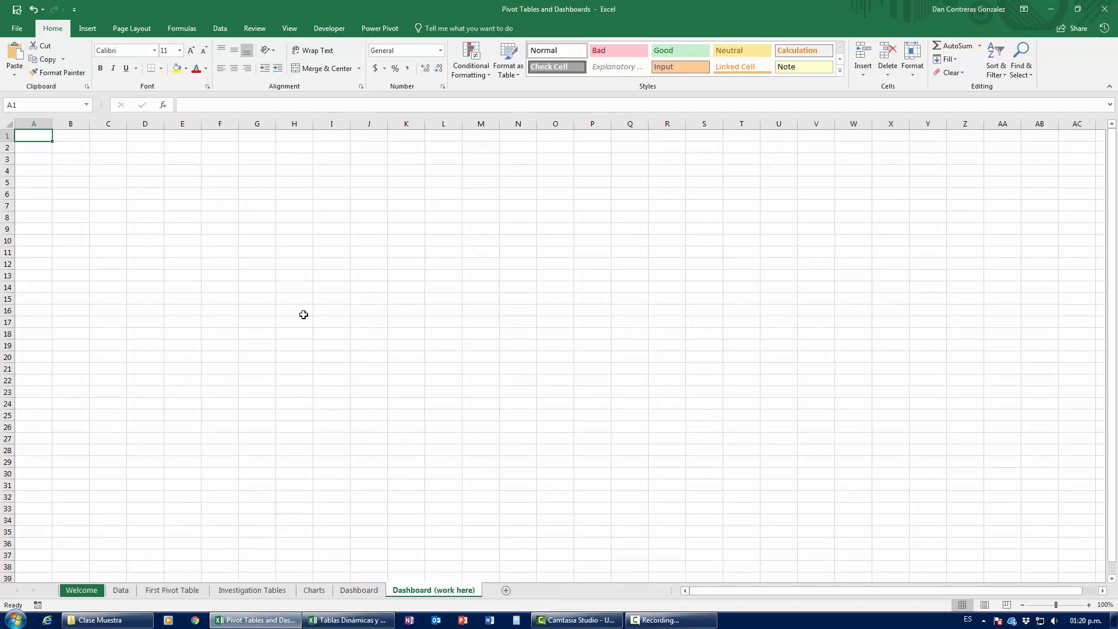
{"action": "left_click", "coordinate": [359, 590]}
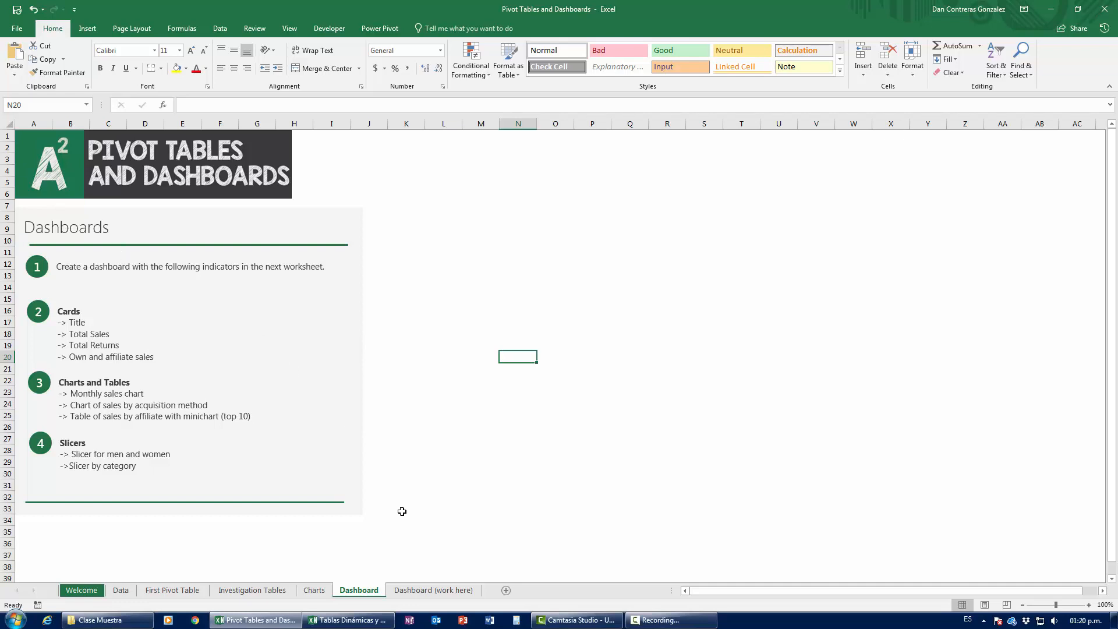
{"action": "left_click", "coordinate": [415, 590]}
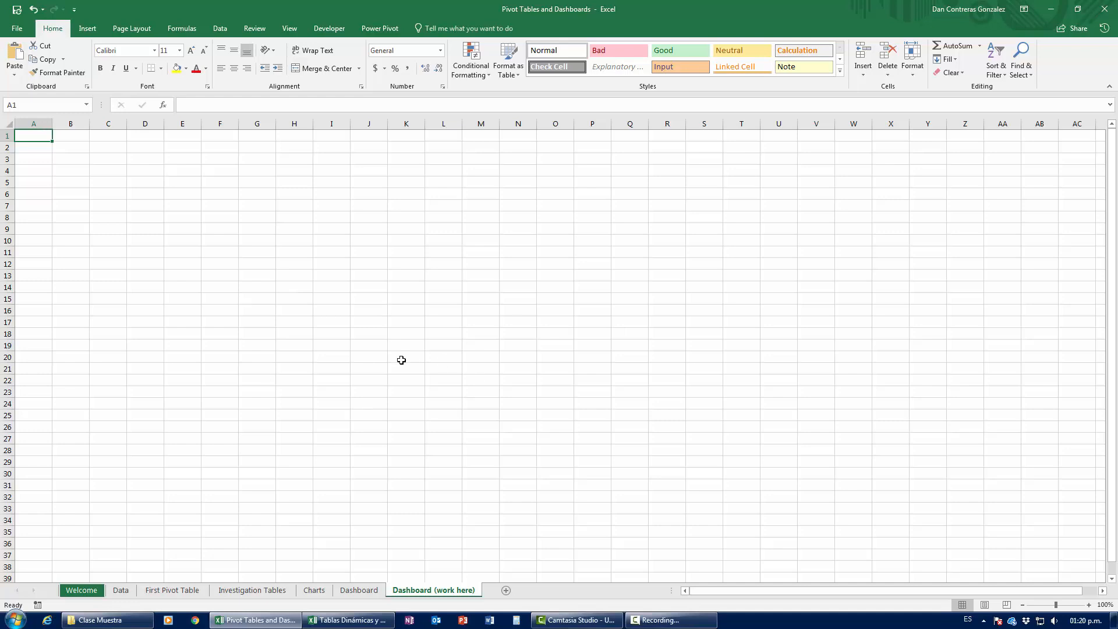
Try hiding the gridlines on the Dashboard (work here) sheet, and show them again.
{"action": "left_click", "coordinate": [403, 254]}
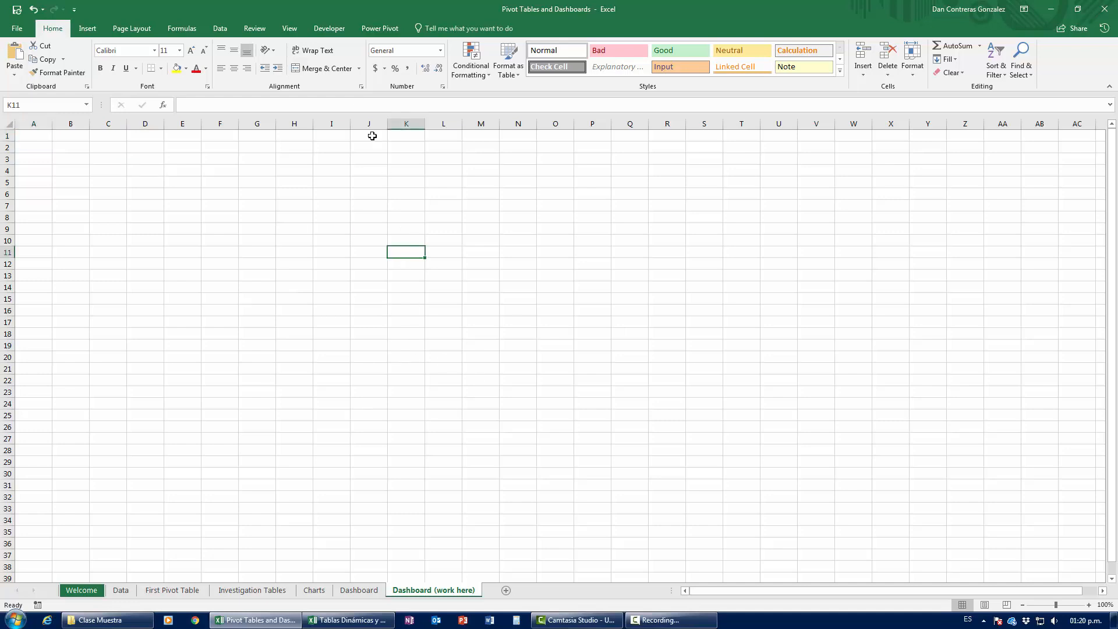
{"action": "left_click", "coordinate": [290, 29]}
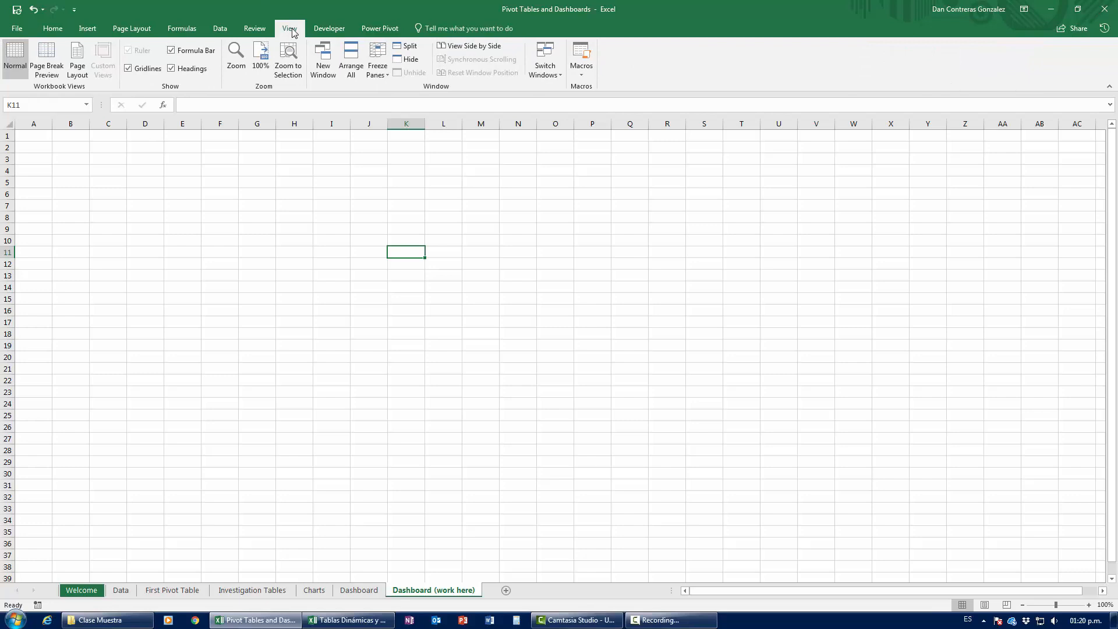
{"action": "left_click", "coordinate": [128, 69]}
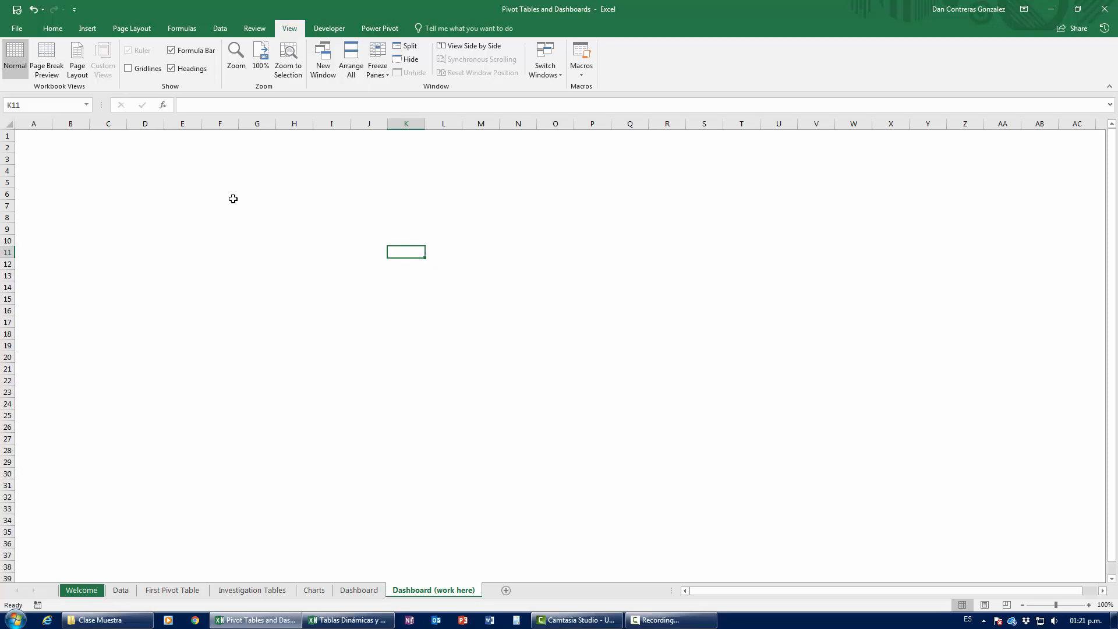
{"action": "left_click", "coordinate": [148, 70]}
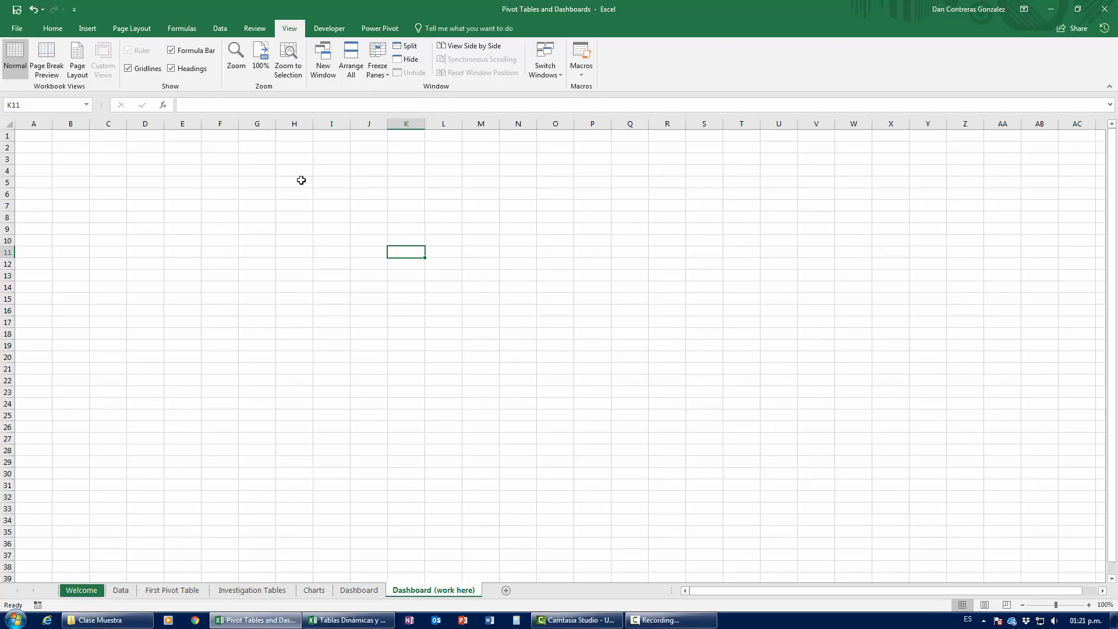
Try filling every cell of the worksheet with white, and undo the fill.
{"action": "left_click", "coordinate": [52, 28]}
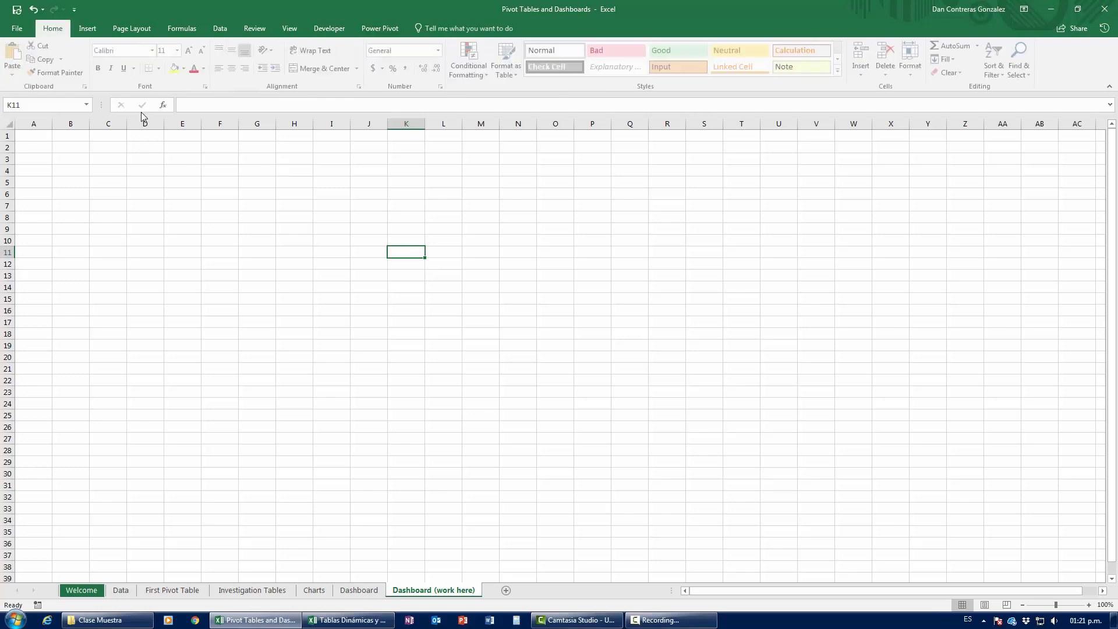
{"action": "left_click", "coordinate": [6, 125]}
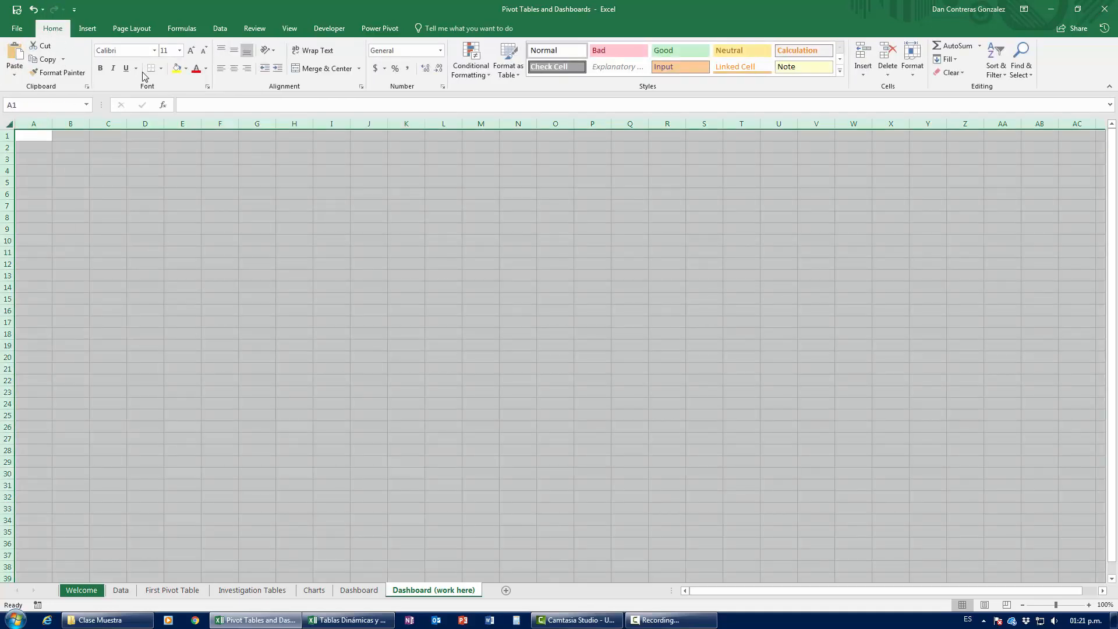
{"action": "left_click", "coordinate": [186, 70]}
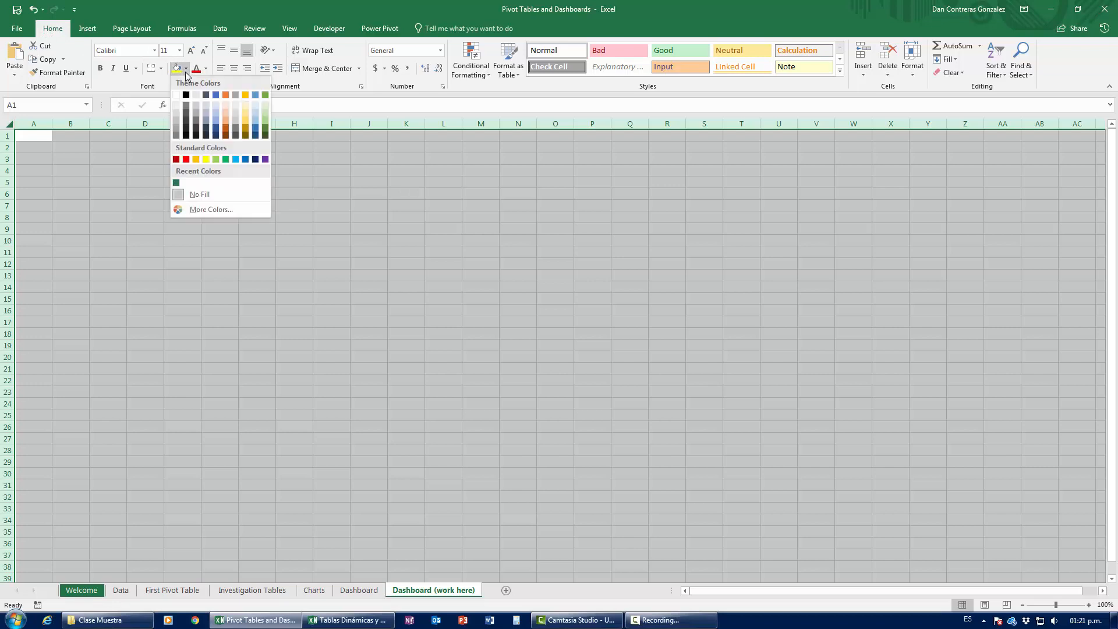
{"action": "left_click", "coordinate": [175, 92]}
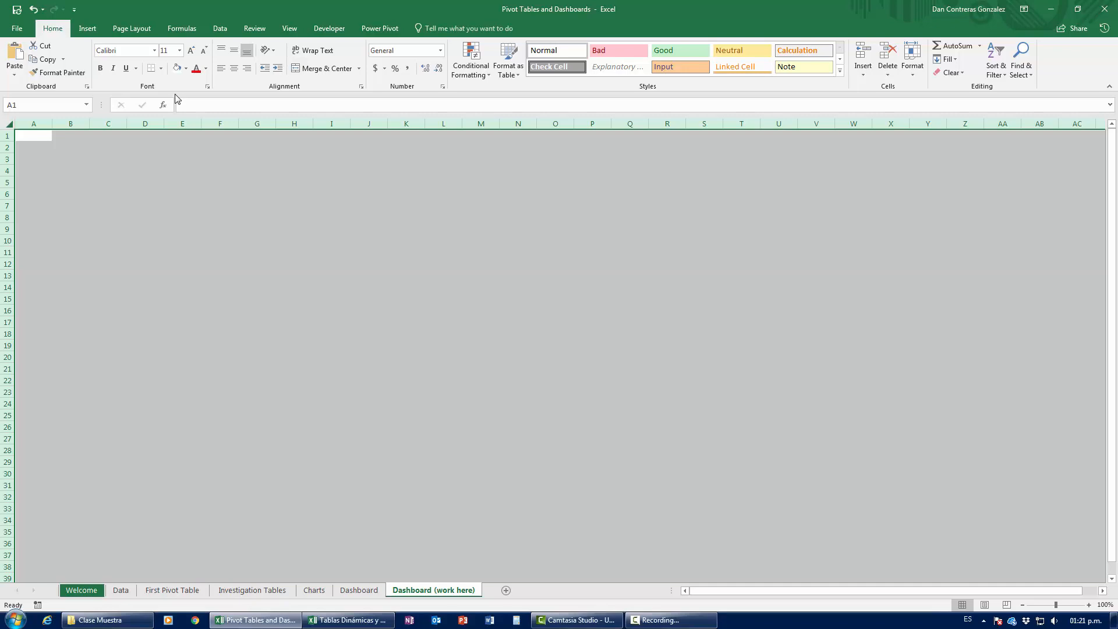
{"action": "left_click", "coordinate": [229, 182]}
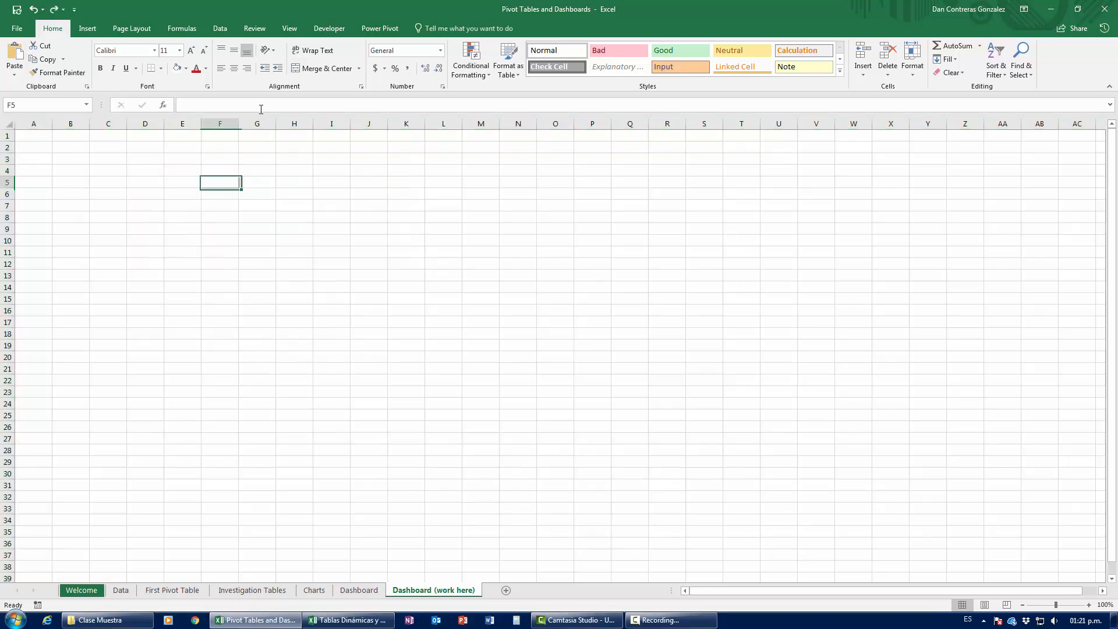
Hide the gridlines on the work sheet and check the finished dashboard in the Tablas Dinámicas y Dashboards - Resuelto workbook.
{"action": "left_click", "coordinate": [289, 30]}
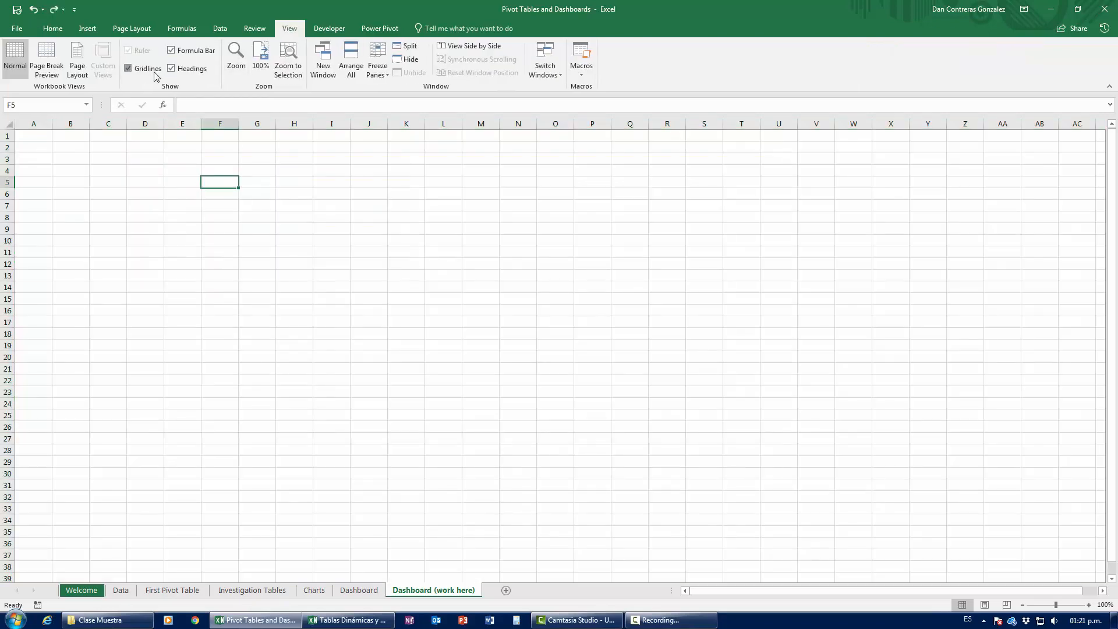
{"action": "left_click", "coordinate": [152, 69]}
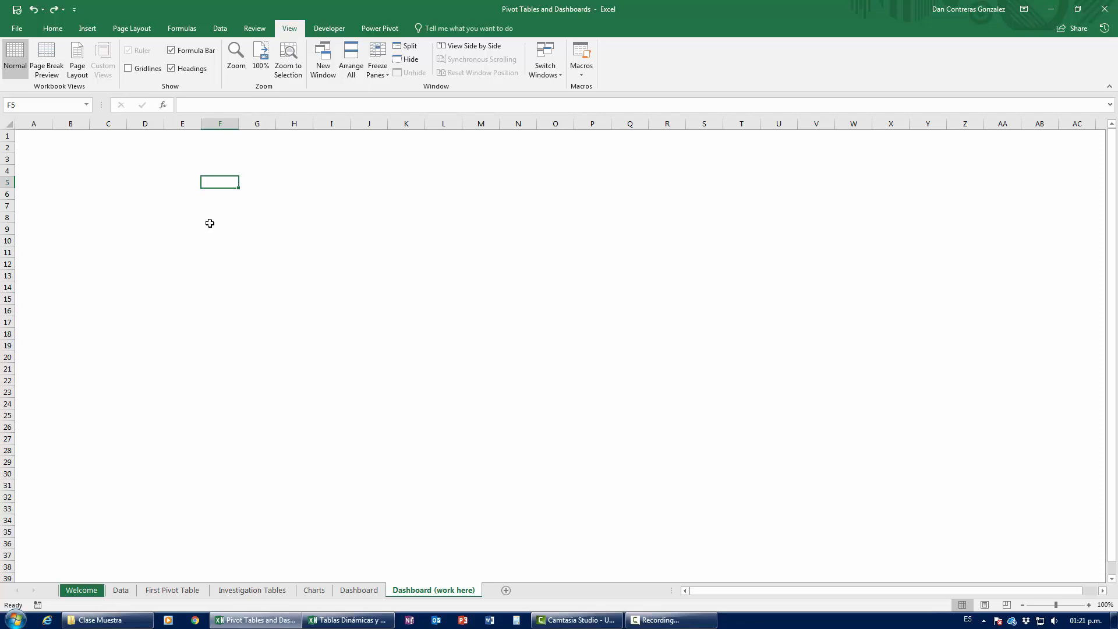
{"action": "left_click", "coordinate": [365, 621]}
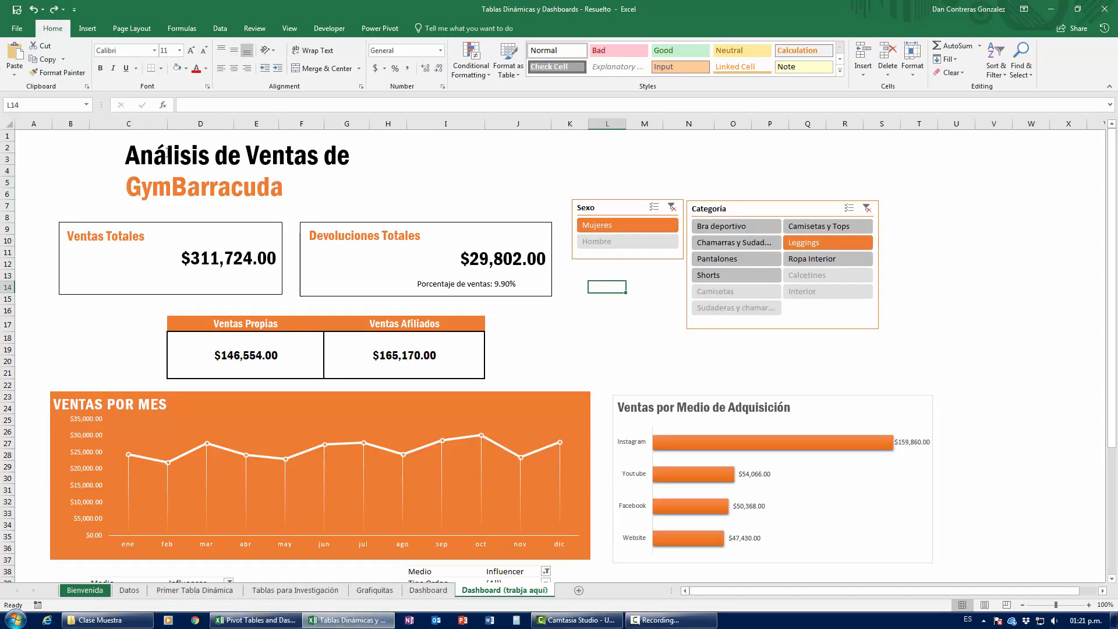
{"action": "key", "text": "alt+Tab"}
Draw a text box about seven columns wide and eight rows tall, and move it so it starts at cell B3.
{"action": "left_click", "coordinate": [84, 170]}
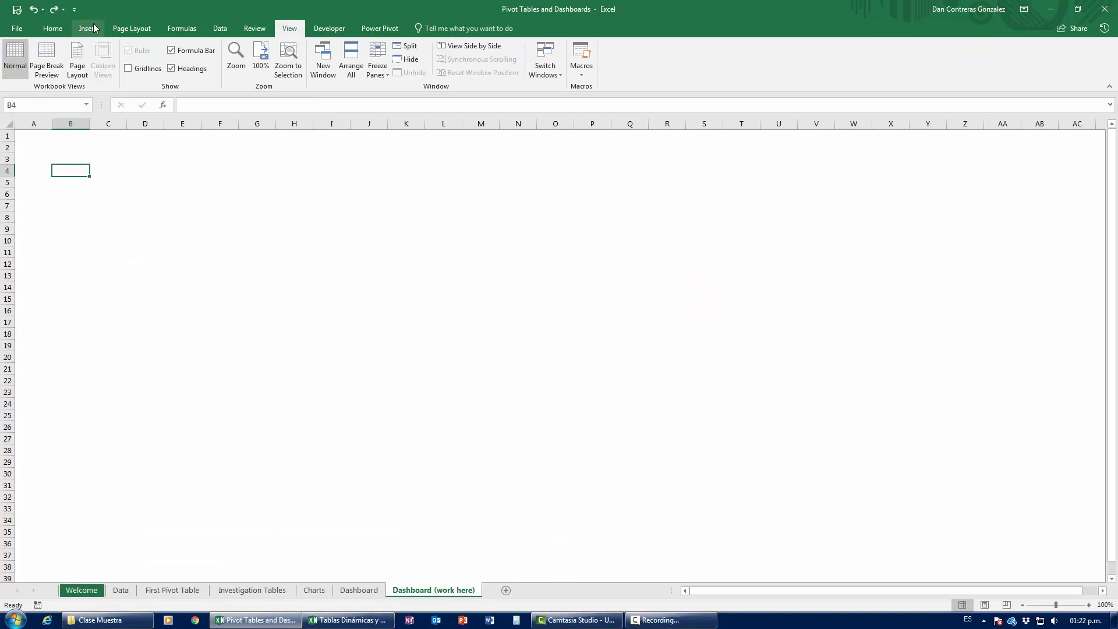
{"action": "left_click", "coordinate": [84, 156]}
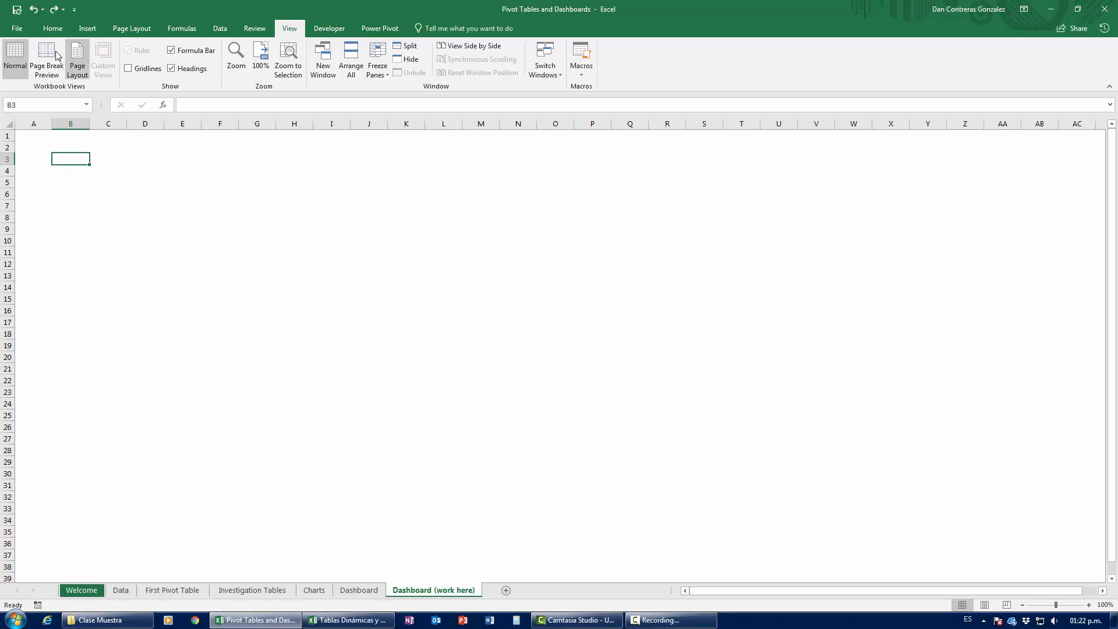
{"action": "left_click", "coordinate": [84, 29]}
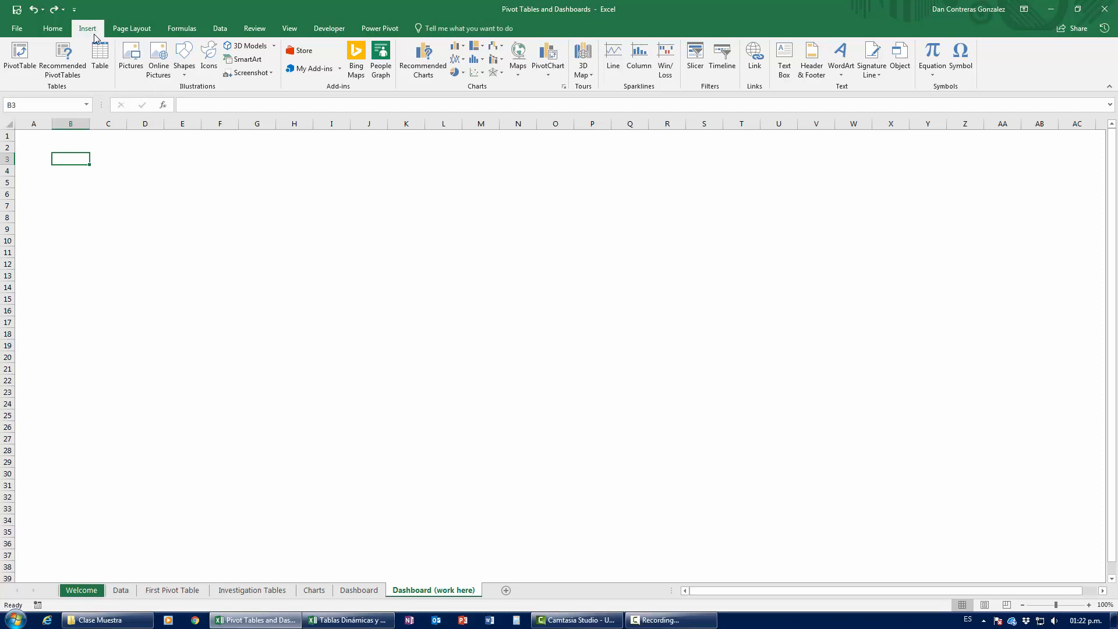
{"action": "left_click", "coordinate": [784, 72]}
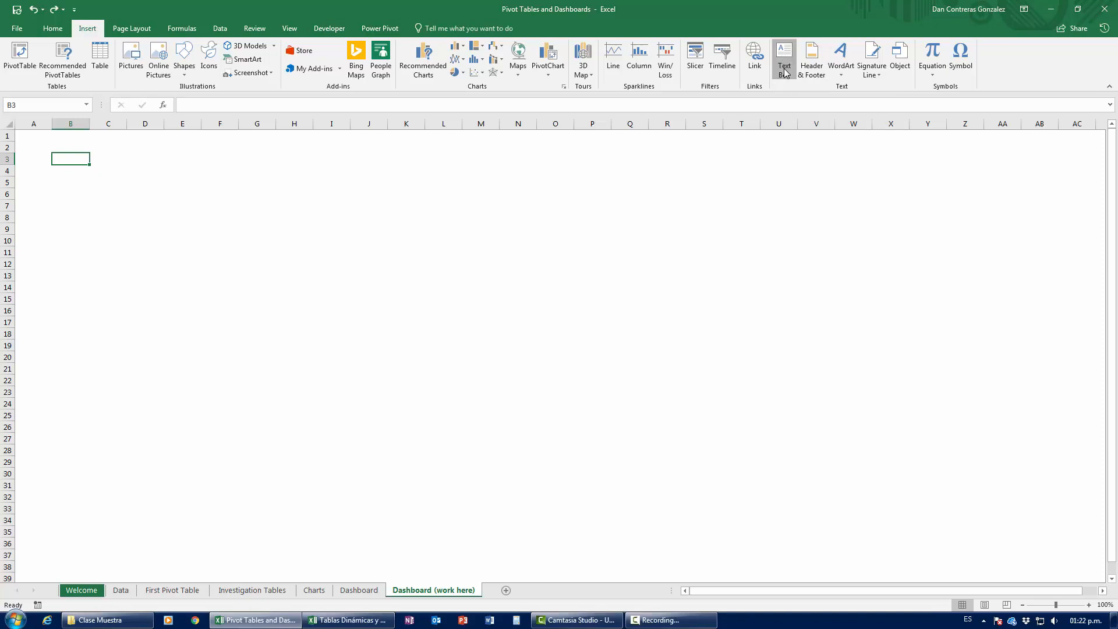
{"action": "mouse_move", "coordinate": [87, 139]}
{"action": "left_mouse_down"}
{"action": "mouse_move", "coordinate": [252, 208]}
{"action": "mouse_move", "coordinate": [356, 231]}
{"action": "left_mouse_up"}
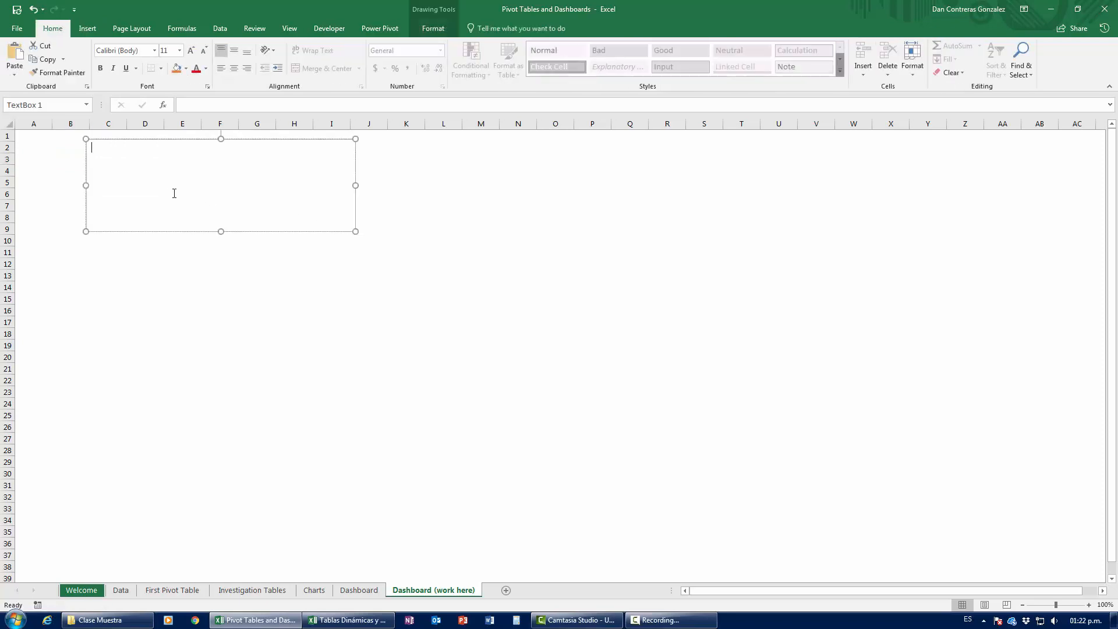
{"action": "left_click_drag", "start_coordinate": [171, 139], "coordinate": [131, 140]}
Enter the title "Sales and Returns Analysis for Gym Clothes Store" in the text box.
{"action": "left_click", "coordinate": [140, 184]}
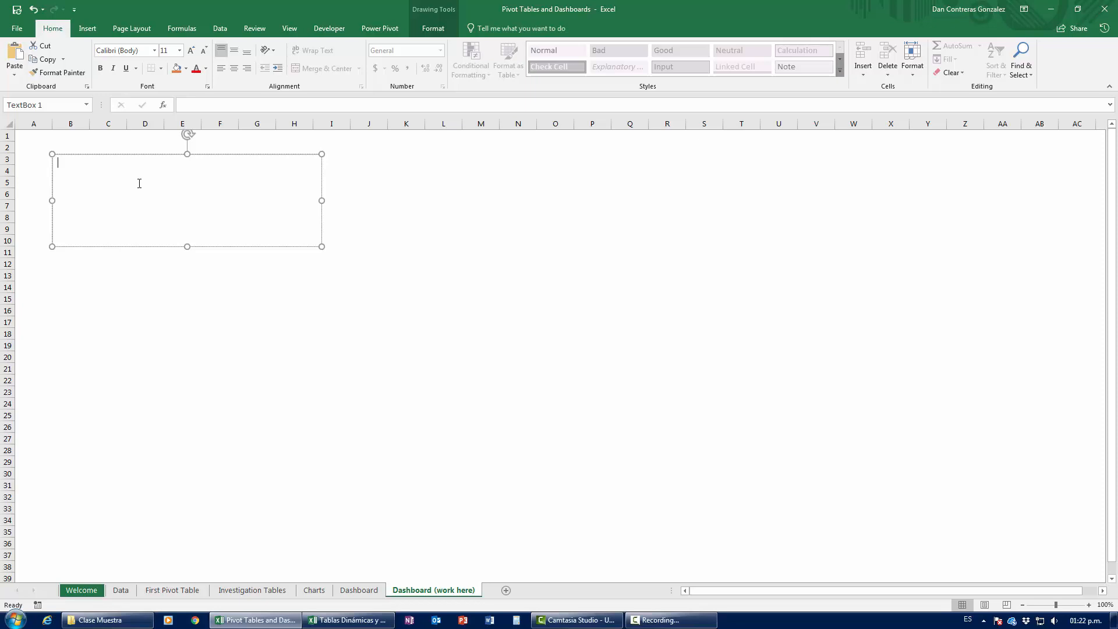
{"action": "type", "text": "Sales and Returns Analysis for Gym Clo"}
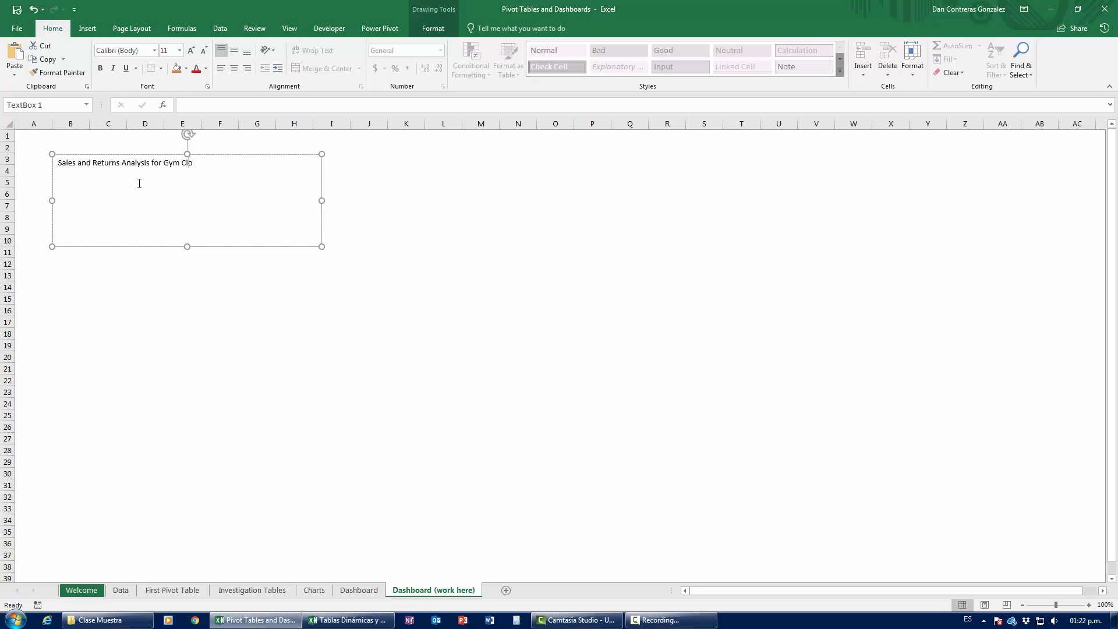
{"action": "type", "text": "thes Store"}
Set the whole title's font to Franklin Gothic Demi Cond and increase its size to 16.
{"action": "left_click", "coordinate": [154, 51]}
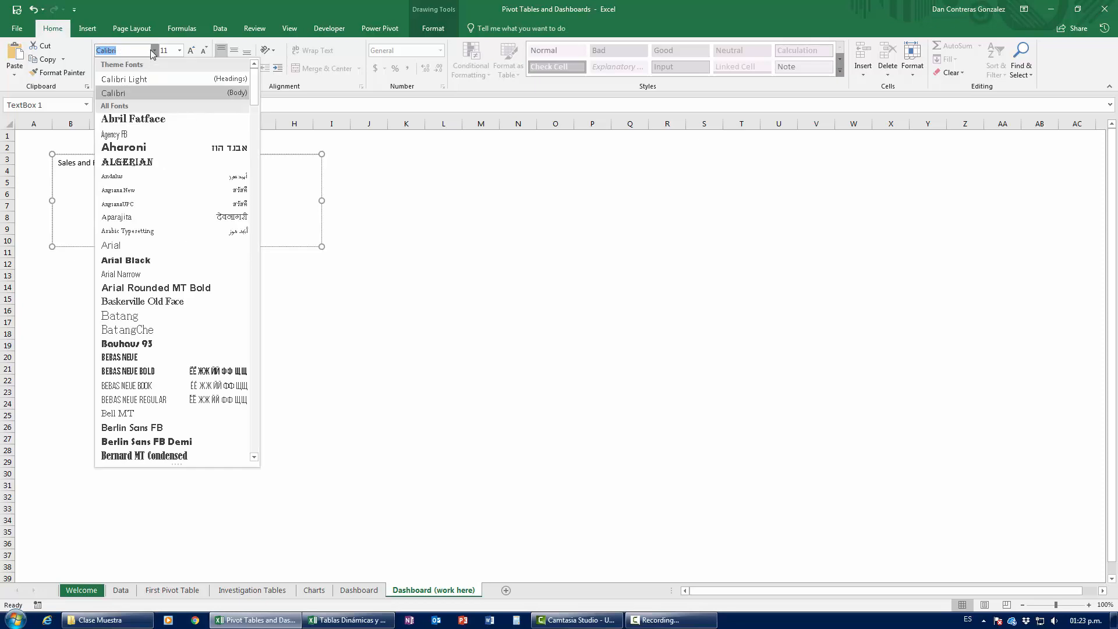
{"action": "key", "text": "Escape"}
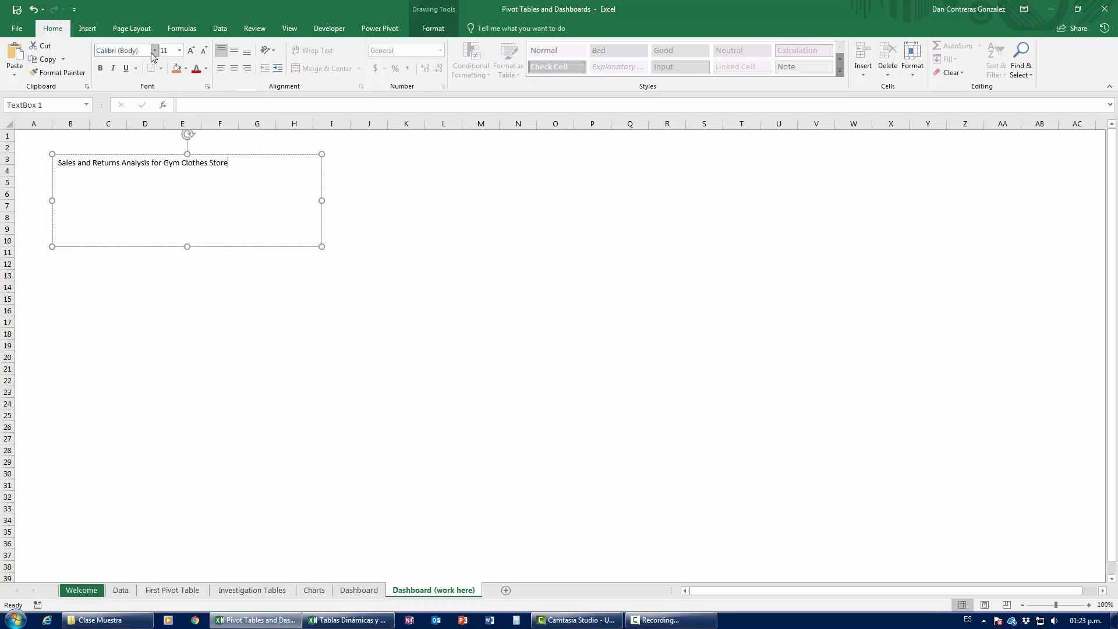
{"action": "left_click_drag", "start_coordinate": [229, 163], "coordinate": [58, 163]}
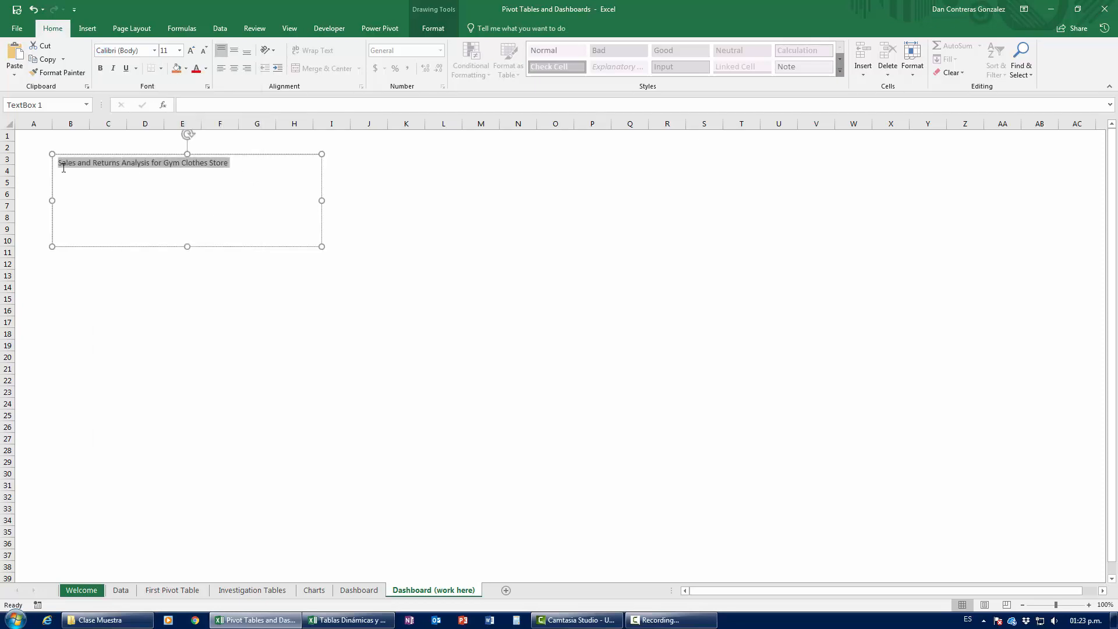
{"action": "left_click", "coordinate": [154, 51]}
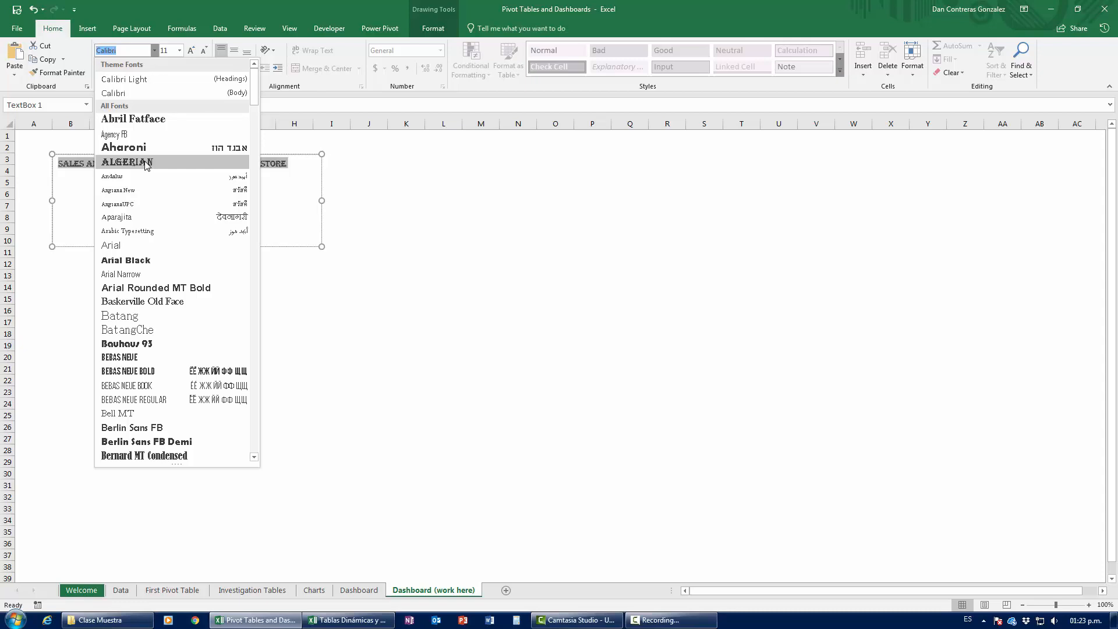
{"action": "type", "text": "Franklin Gothic Demi"}
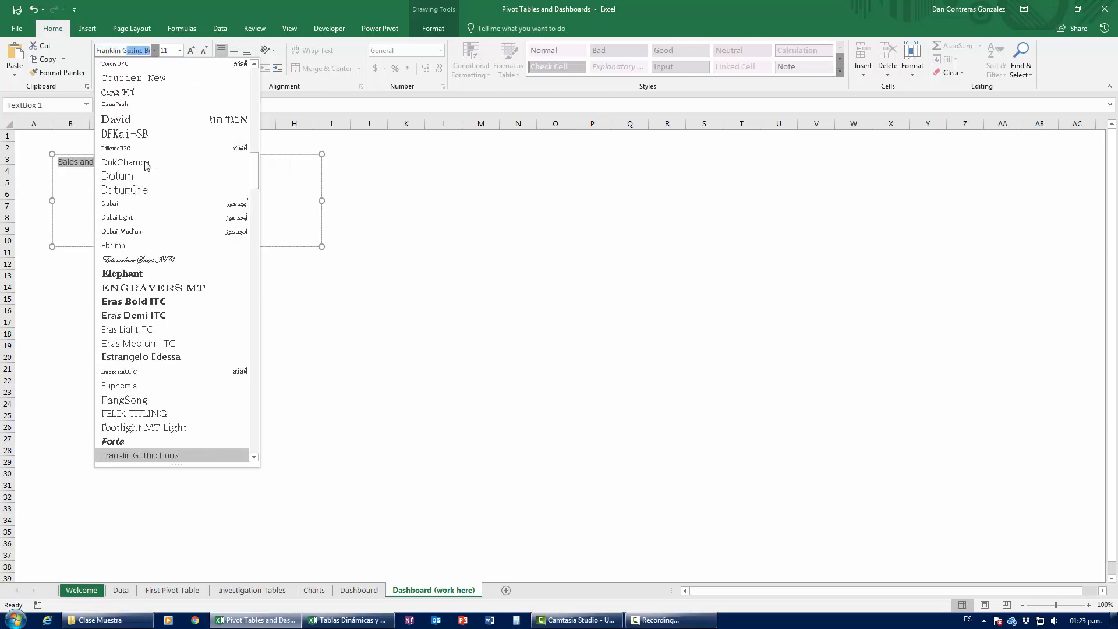
{"action": "type", "text": " Cond"}
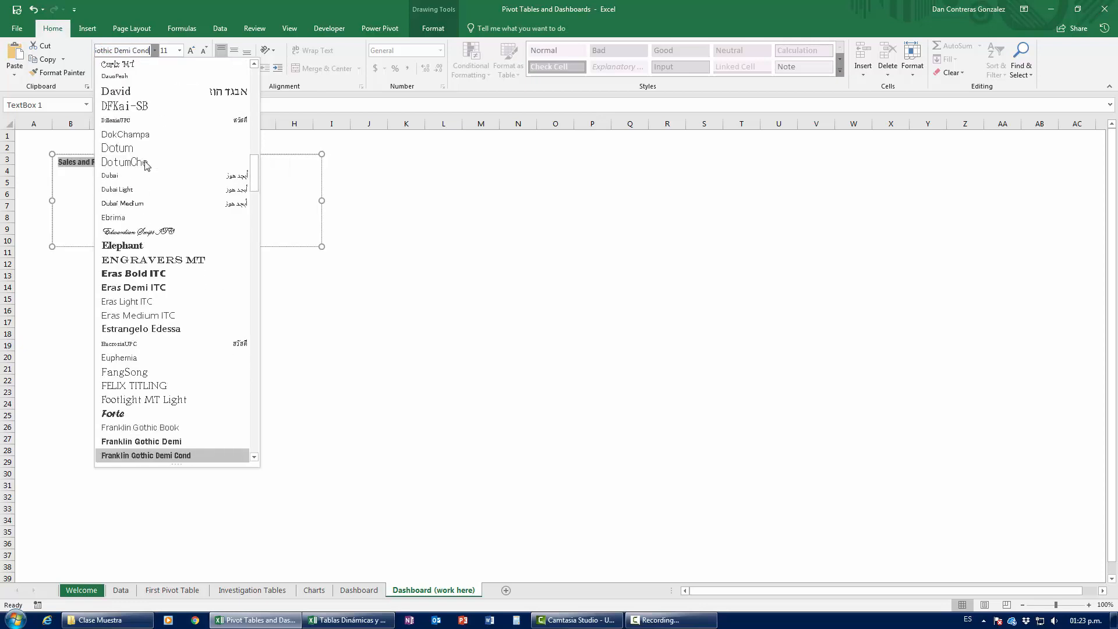
{"action": "key", "text": "Return"}
{"action": "left_click", "coordinate": [194, 48]}
{"action": "left_click", "coordinate": [193, 48]}
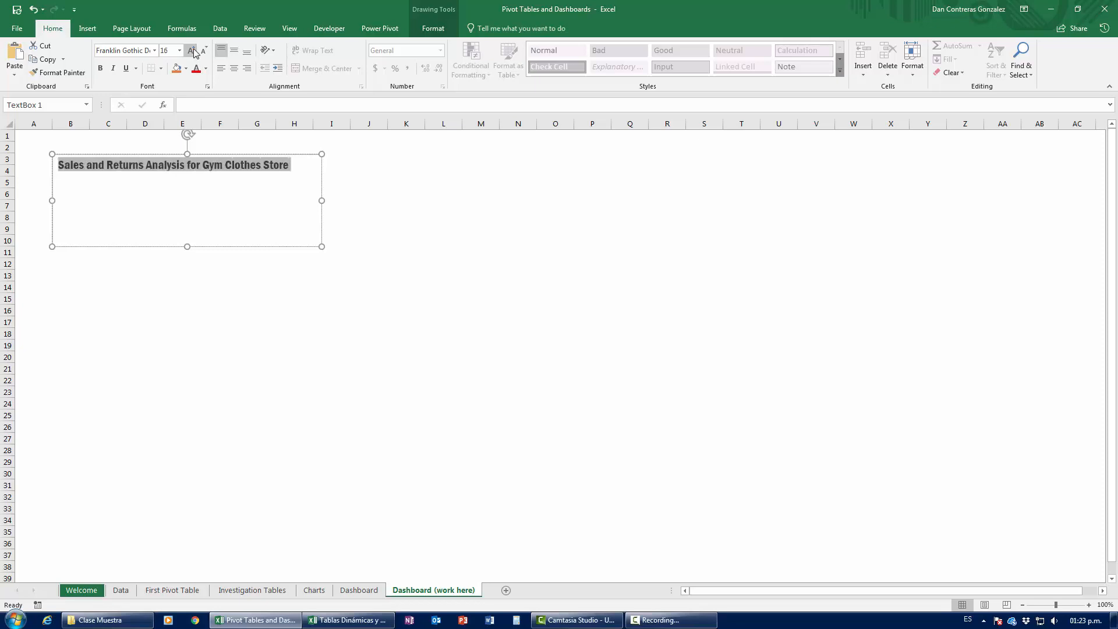
Increase the font size of the whole title to 36.
{"action": "left_click", "coordinate": [194, 48]}
{"action": "left_click", "coordinate": [194, 48]}
{"action": "left_click", "coordinate": [193, 48]}
{"action": "left_click", "coordinate": [194, 48]}
{"action": "left_click", "coordinate": [193, 48]}
{"action": "left_click", "coordinate": [193, 48]}
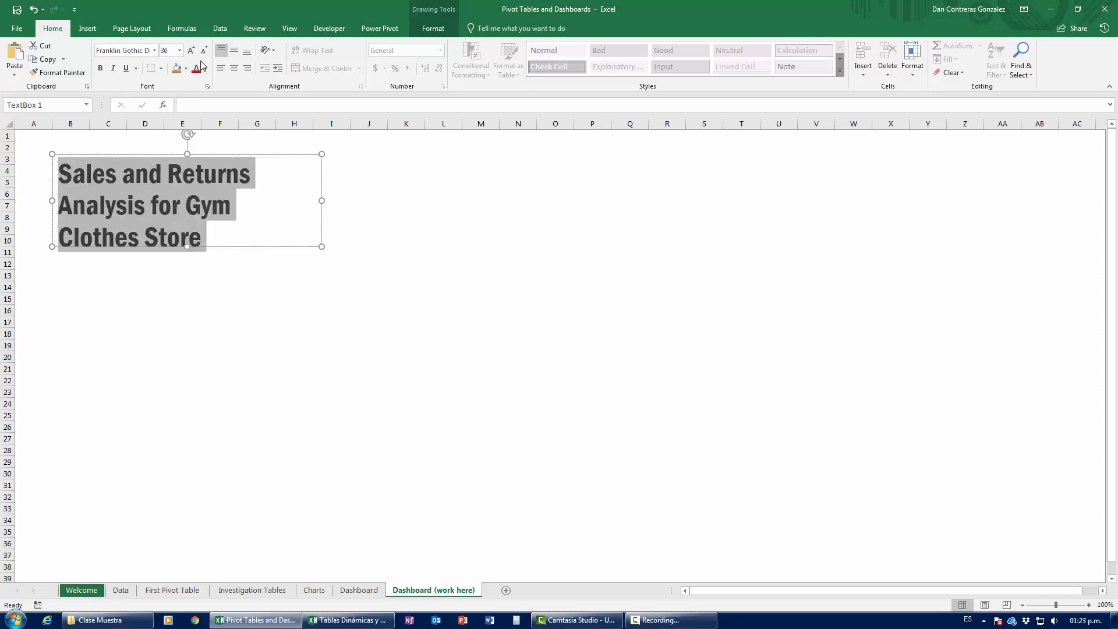
Move the title text box up and to the left so that it starts in cell A2.
{"action": "left_click", "coordinate": [222, 156]}
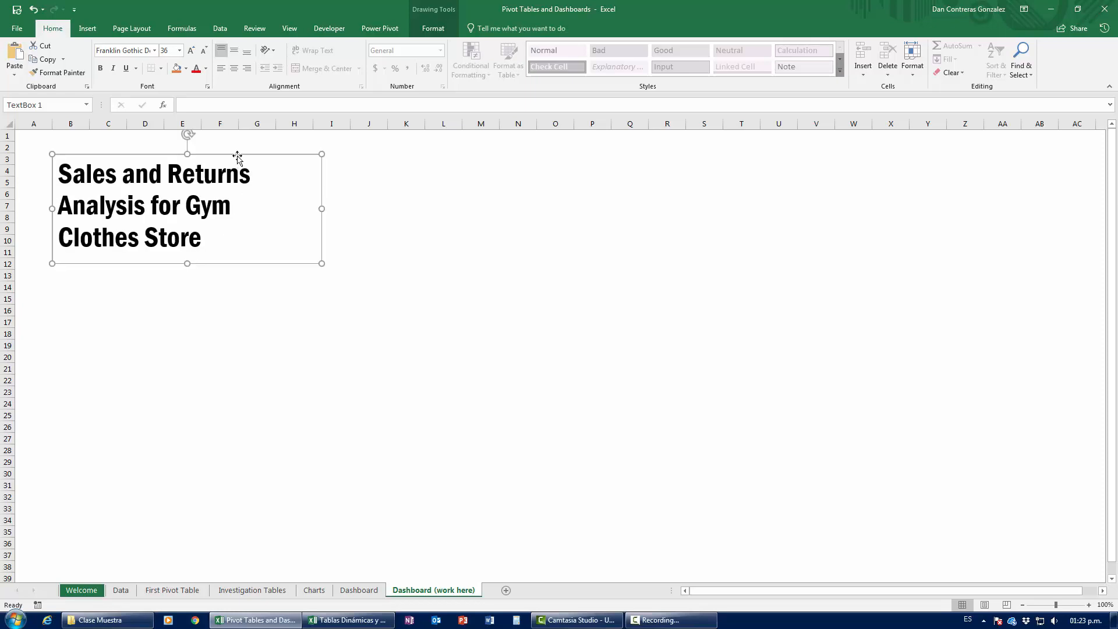
{"action": "left_click_drag", "start_coordinate": [234, 155], "coordinate": [219, 145]}
{"action": "left_click", "coordinate": [367, 251]}
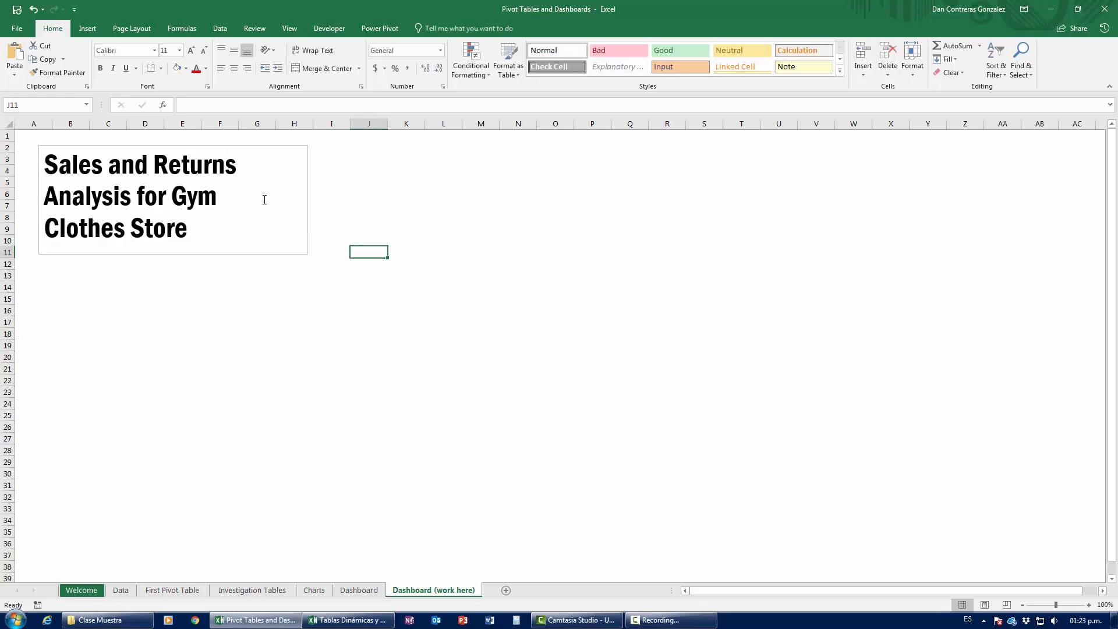
Remove both the fill and the outline of the title text box.
{"action": "left_click", "coordinate": [267, 146]}
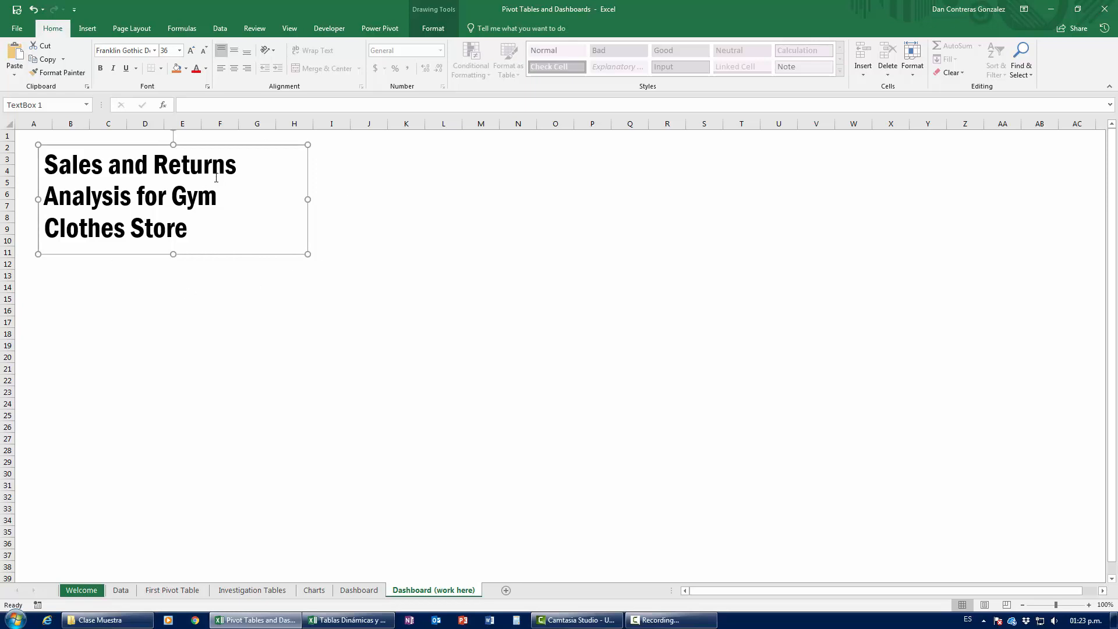
{"action": "left_click", "coordinate": [431, 29]}
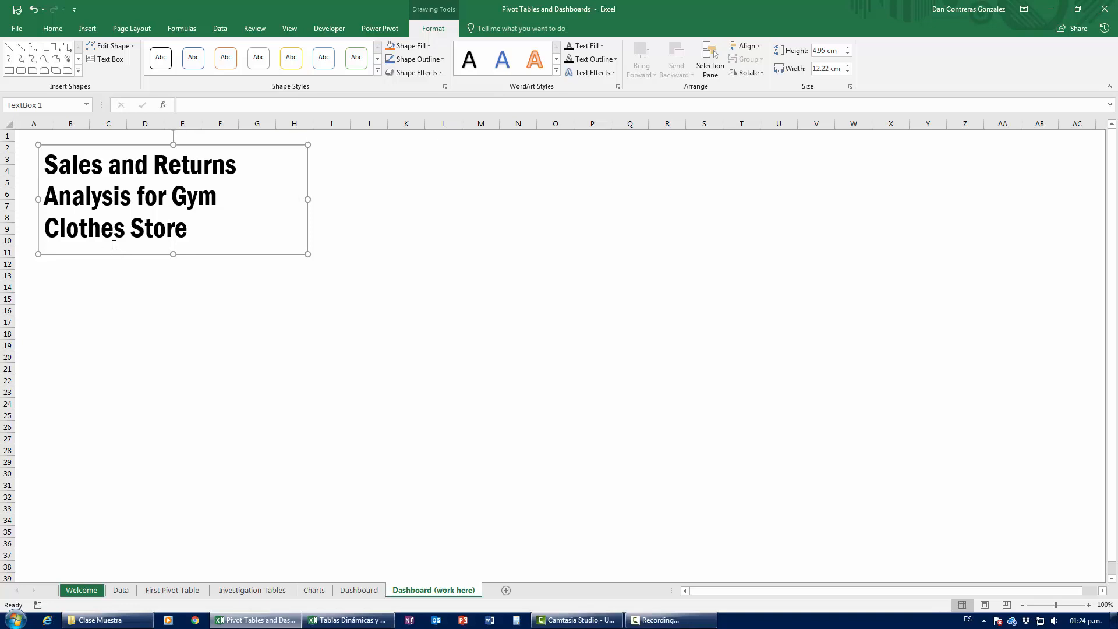
{"action": "left_click", "coordinate": [424, 46]}
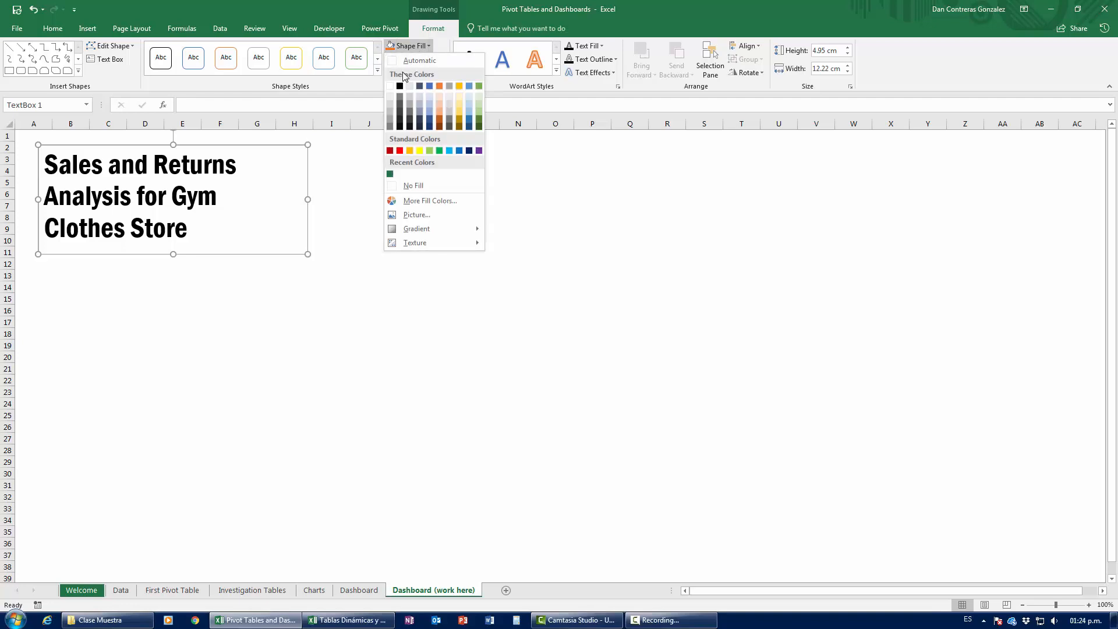
{"action": "left_click", "coordinate": [408, 185]}
{"action": "left_click", "coordinate": [418, 59]}
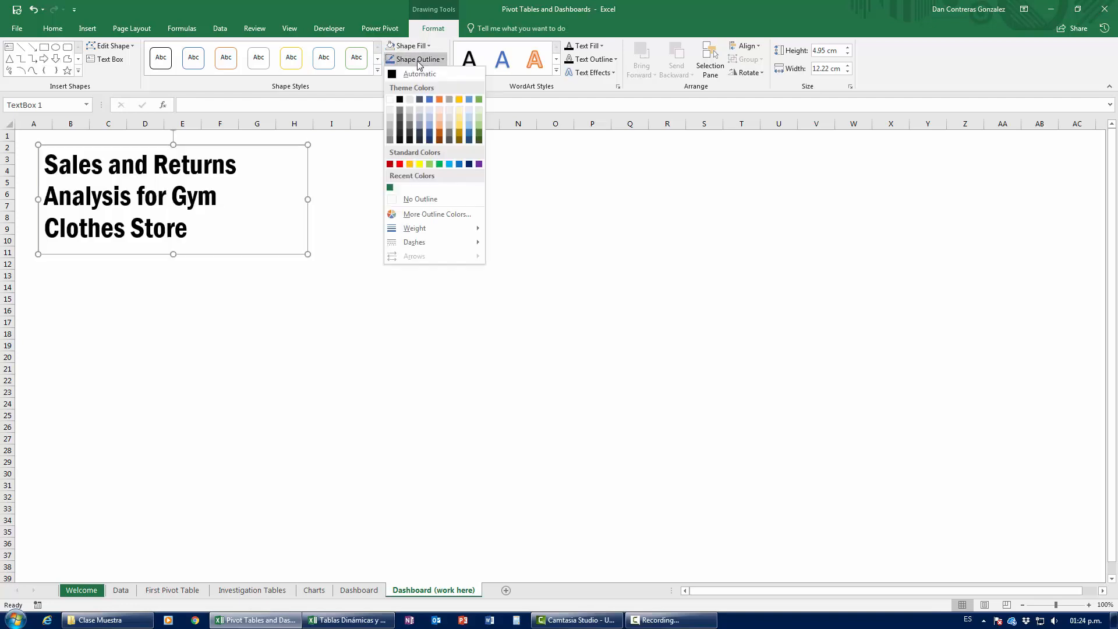
{"action": "left_click", "coordinate": [410, 199]}
{"action": "left_click", "coordinate": [372, 250]}
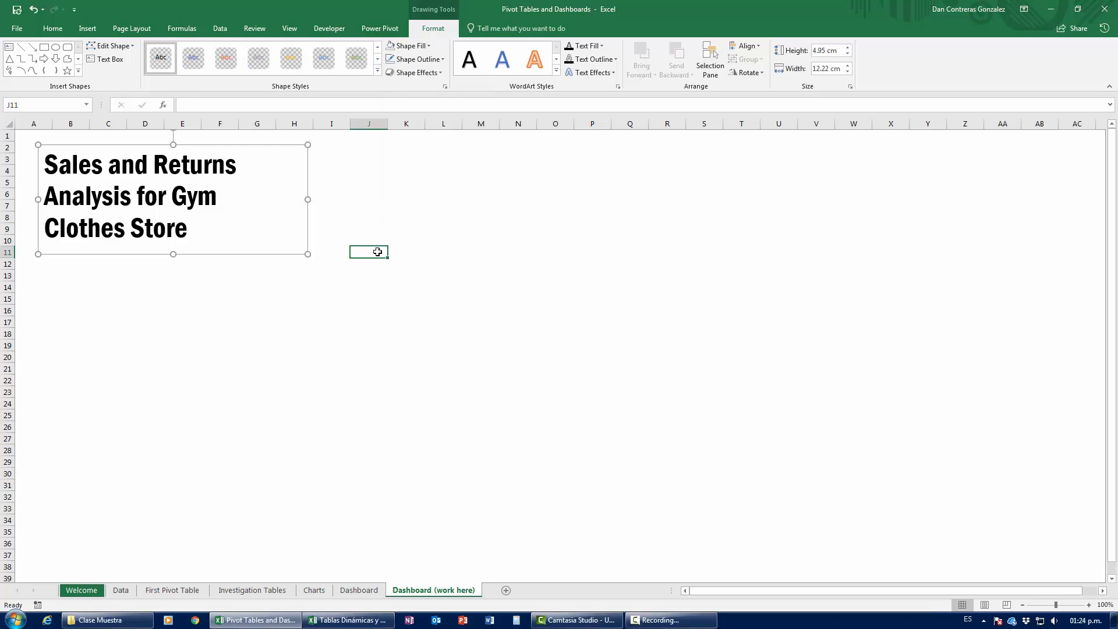
Nudge the title text box slightly up and to the right so that its upper edge lies in row 1.
{"action": "left_click", "coordinate": [244, 235]}
{"action": "left_click", "coordinate": [204, 141]}
{"action": "left_click_drag", "start_coordinate": [204, 141], "coordinate": [210, 132]}
{"action": "left_click", "coordinate": [388, 208]}
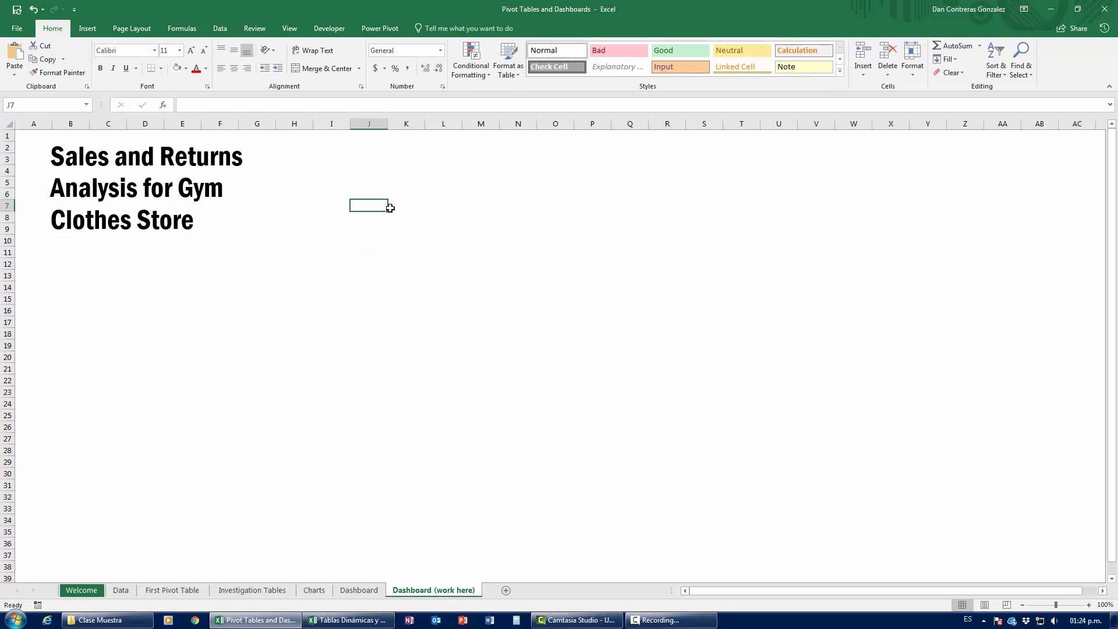
Review the layout of the finished dashboard in the Tablas Dinámicas y Dashboards - Resuelto workbook, and return to the work sheet.
{"action": "left_click", "coordinate": [348, 620]}
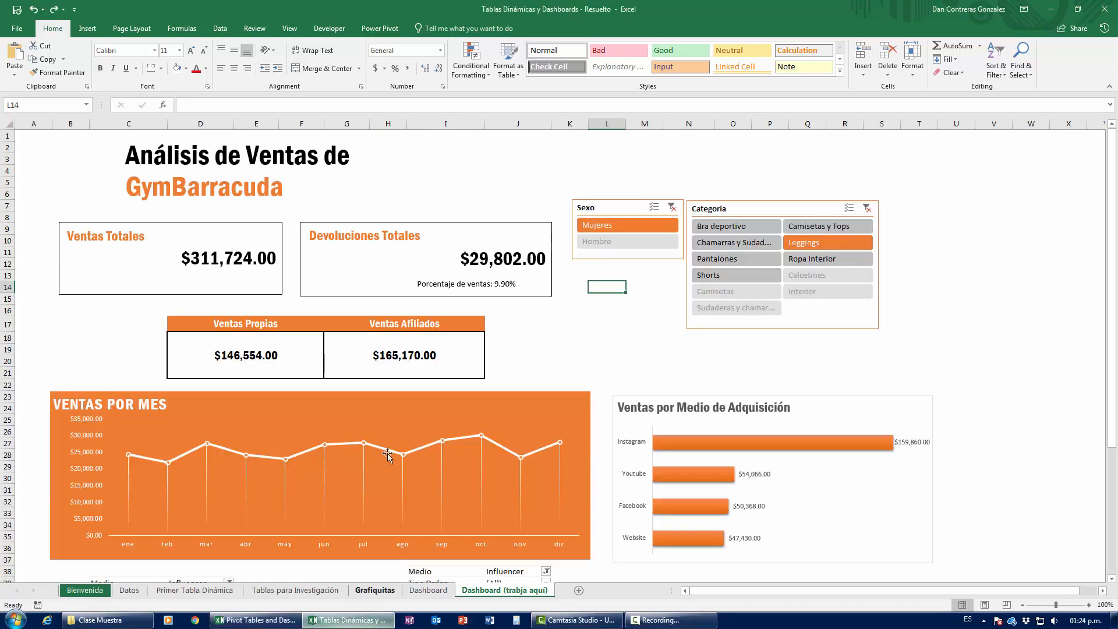
{"action": "left_click", "coordinate": [585, 326]}
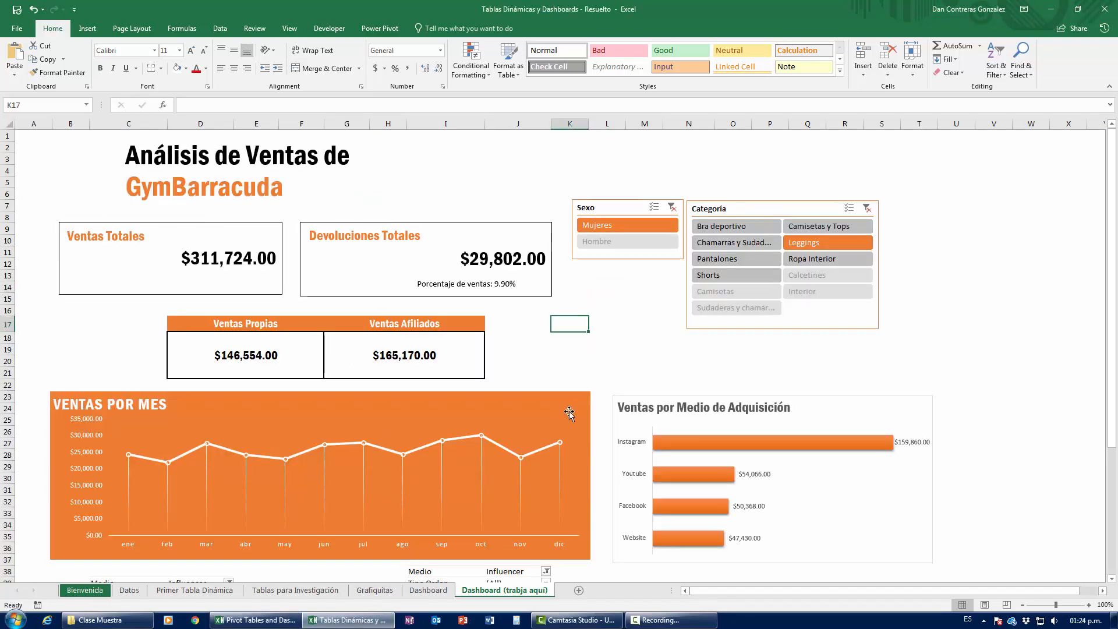
{"action": "scroll", "coordinate": [568, 411], "scroll_direction": "down", "scroll_amount": 8}
{"action": "scroll", "coordinate": [568, 413], "scroll_direction": "up", "scroll_amount": 8}
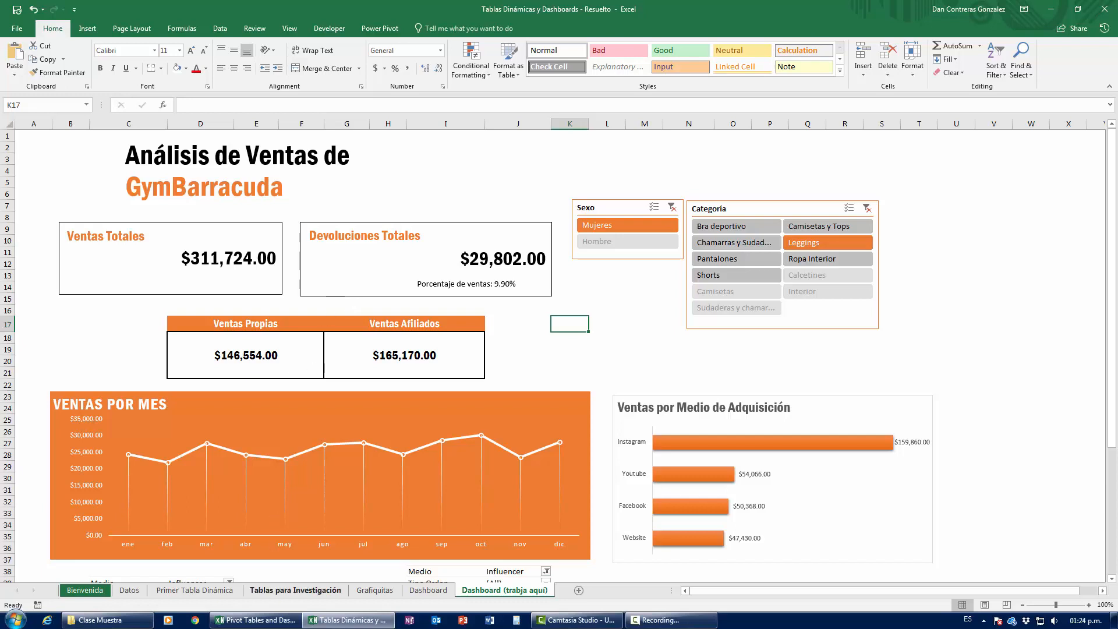
{"action": "key", "text": "alt+Tab"}
Color the words "Gym Clothes Store" in the title with Blue, Accent 1.
{"action": "left_click", "coordinate": [205, 232]}
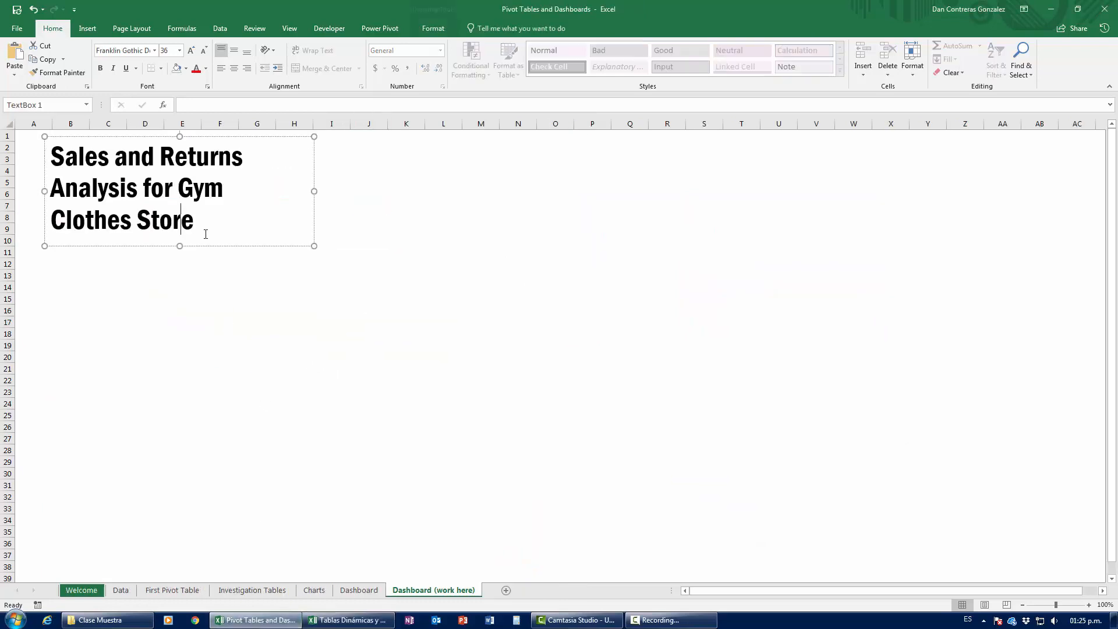
{"action": "left_click_drag", "start_coordinate": [178, 188], "coordinate": [210, 222]}
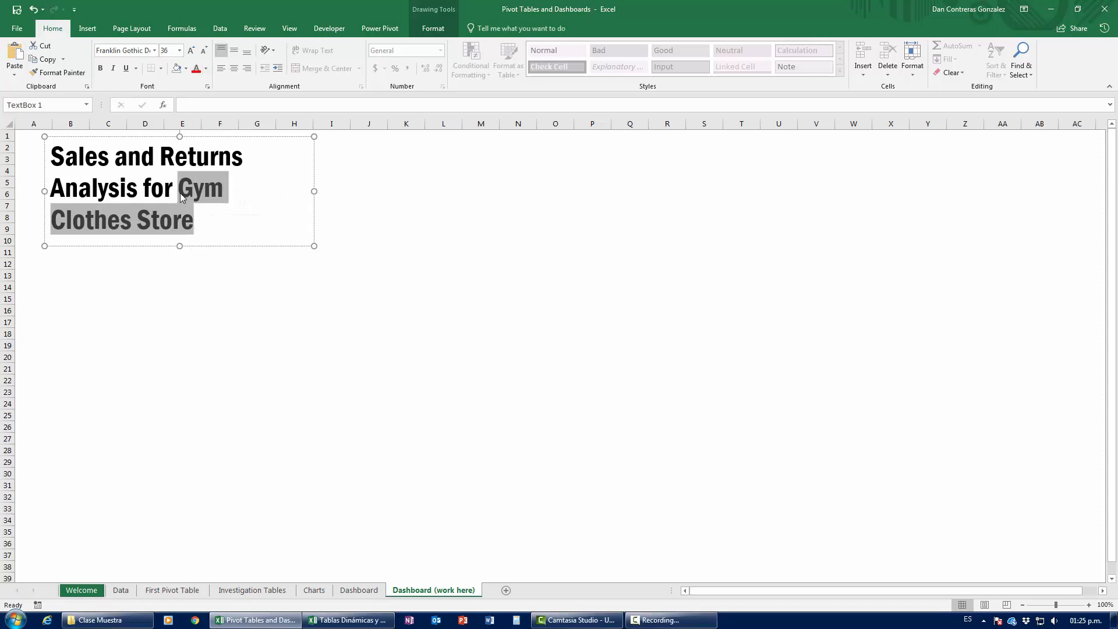
{"action": "left_click", "coordinate": [206, 68]}
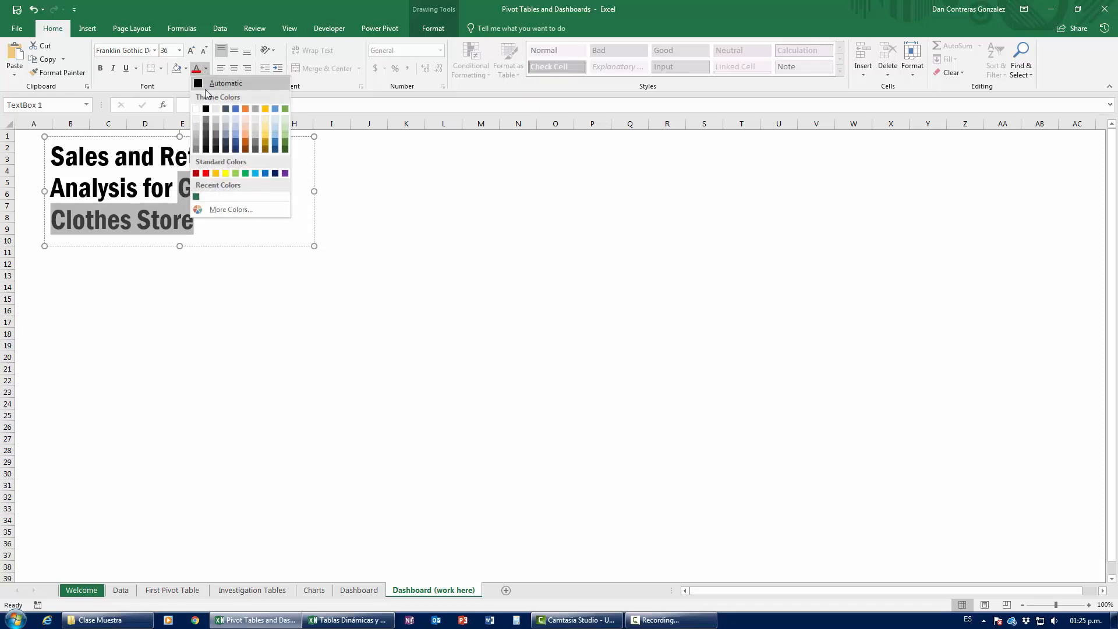
{"action": "left_click", "coordinate": [236, 108]}
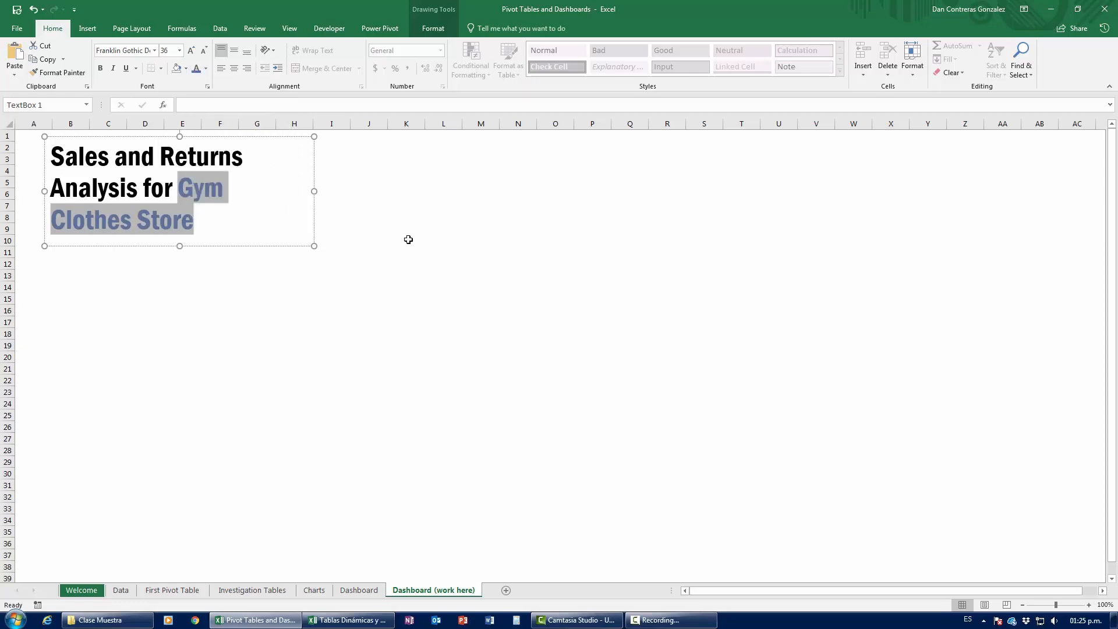
{"action": "left_click", "coordinate": [406, 240]}
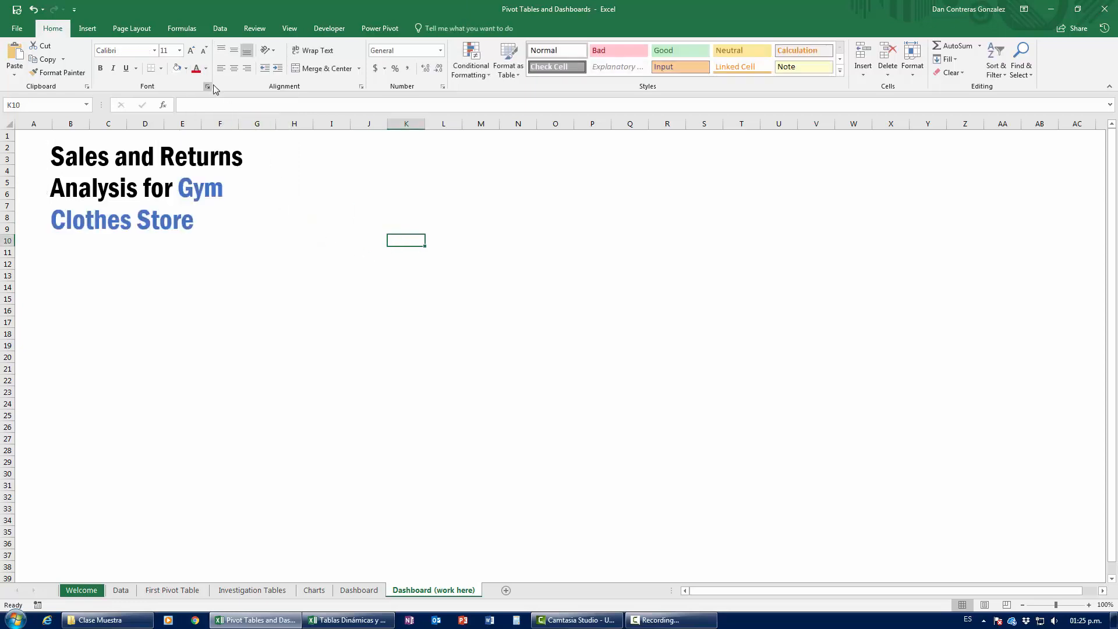
{"action": "left_click", "coordinate": [206, 68]}
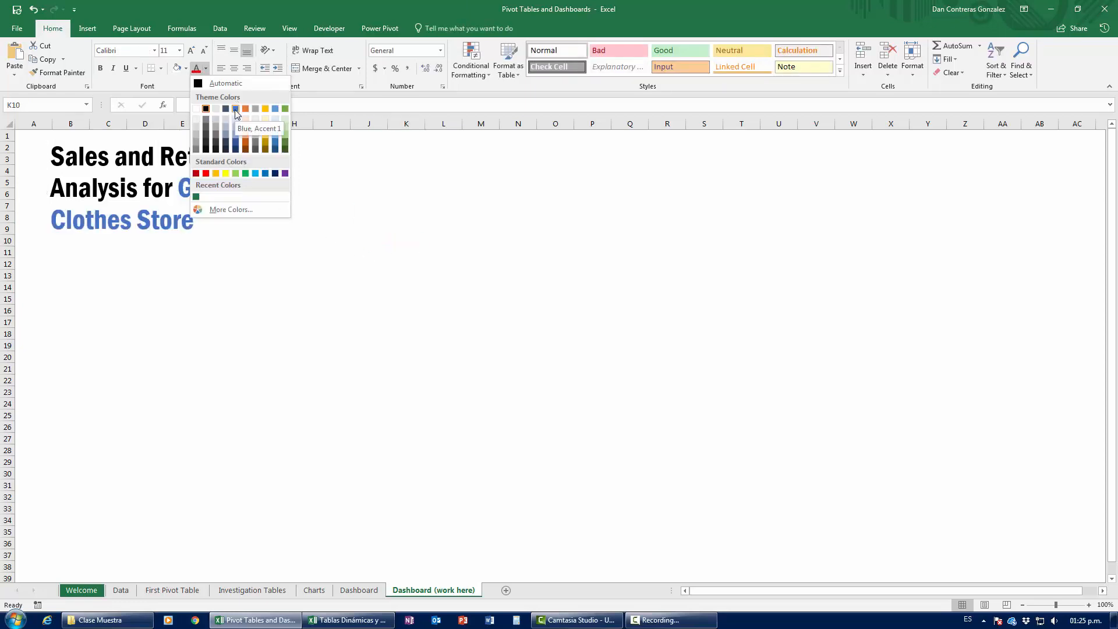
{"action": "left_click", "coordinate": [359, 190]}
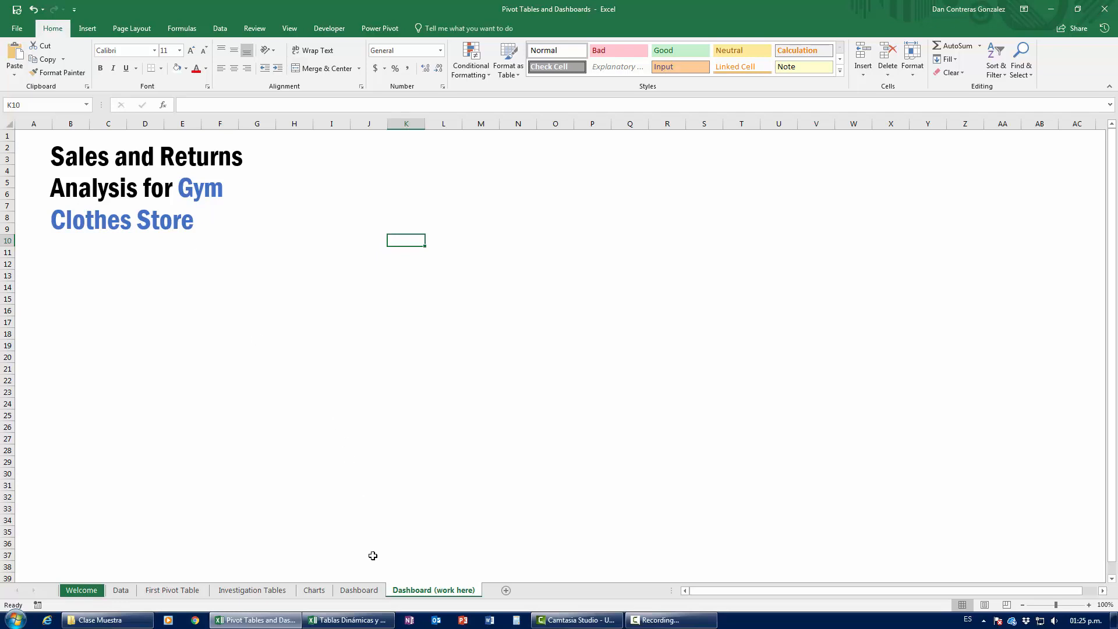
Review the required indicators on the Dashboard sheet and compare them with the finished dashboard in the Resuelto workbook.
{"action": "left_click", "coordinate": [347, 594]}
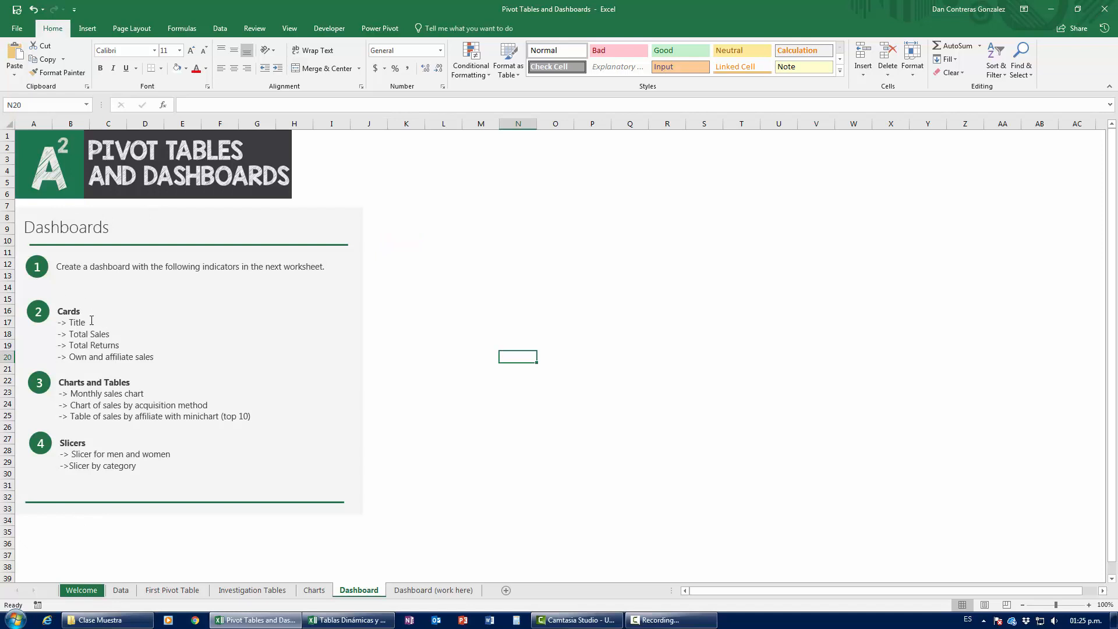
{"action": "key", "text": "alt+Tab"}
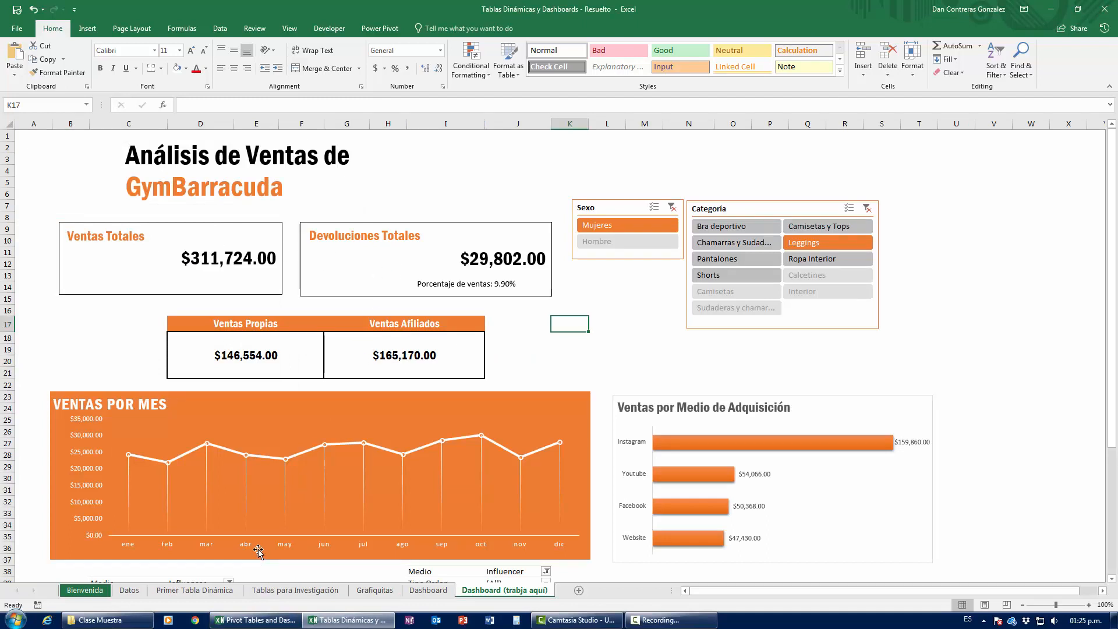
{"action": "key", "text": "alt+Tab"}
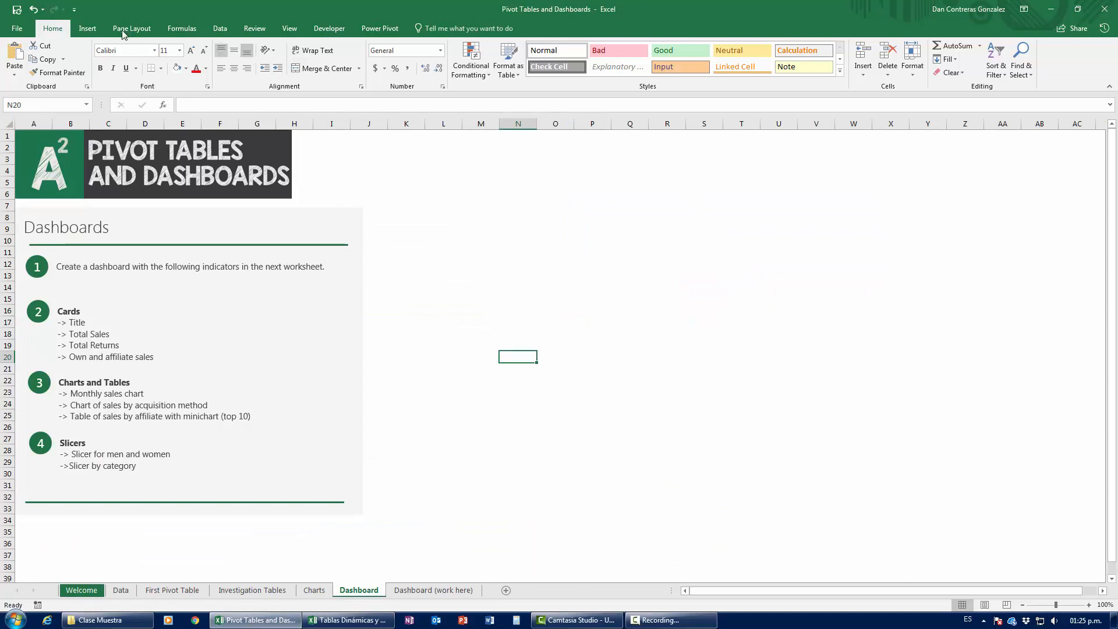
{"action": "left_click", "coordinate": [87, 28]}
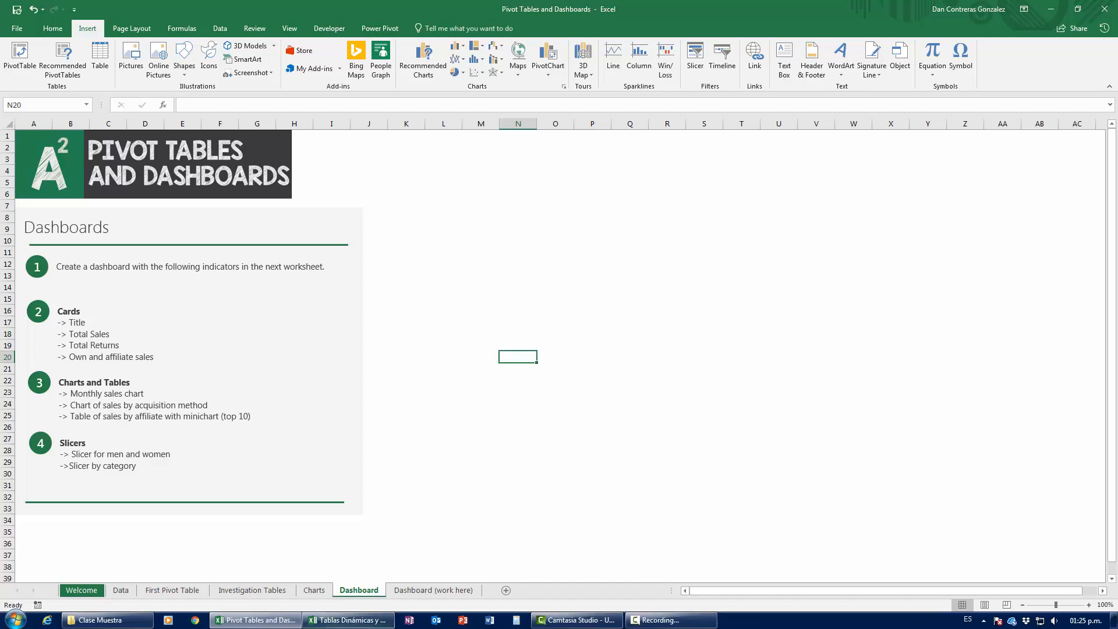
{"action": "left_click", "coordinate": [348, 619]}
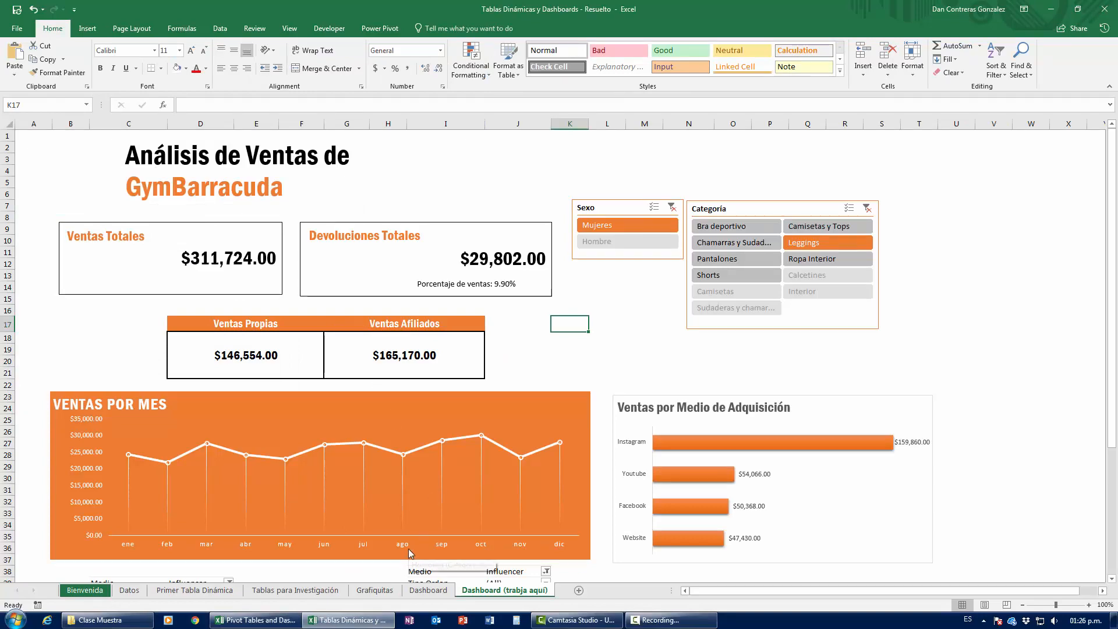
{"action": "left_click", "coordinate": [259, 620]}
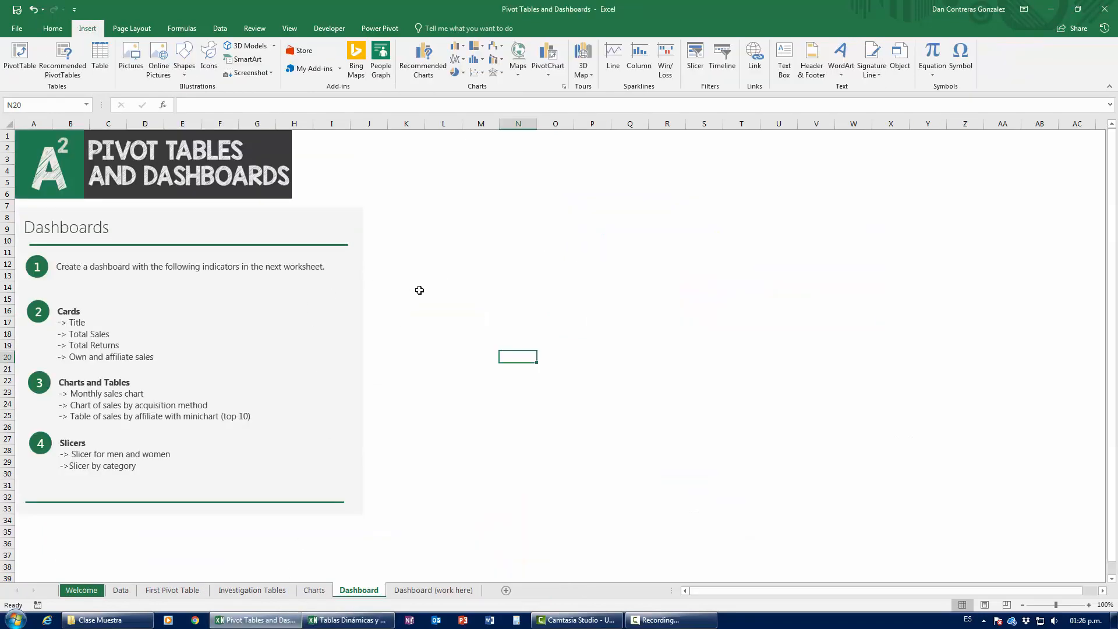
Create a pivot table from the table "data" at cell K12 of the Dashboard sheet.
{"action": "left_click", "coordinate": [418, 288]}
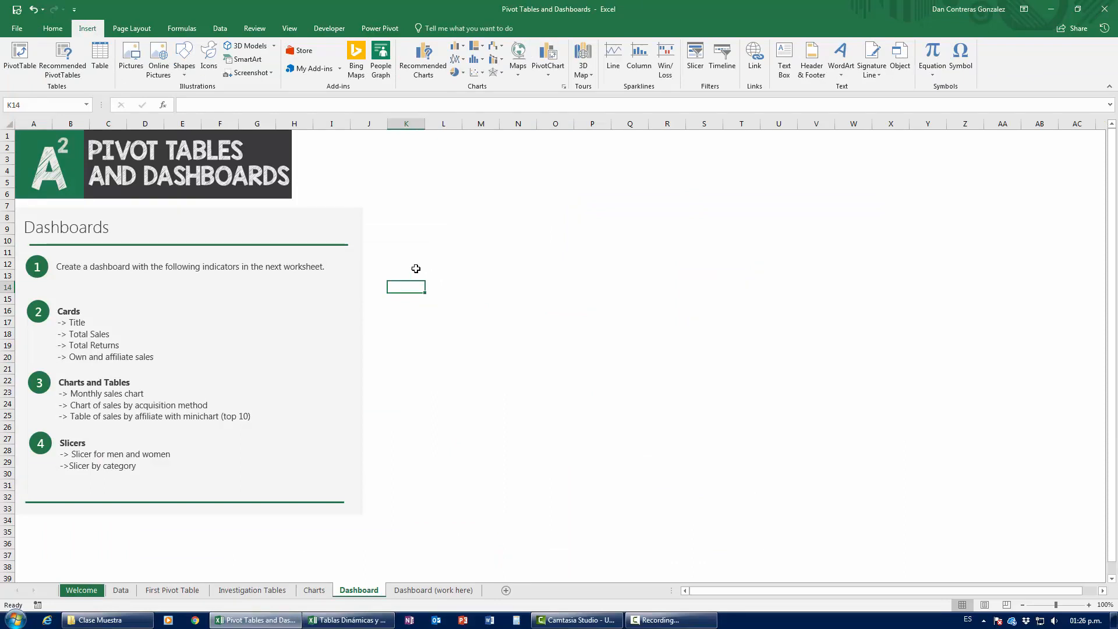
{"action": "left_click", "coordinate": [414, 265]}
{"action": "left_click", "coordinate": [441, 260]}
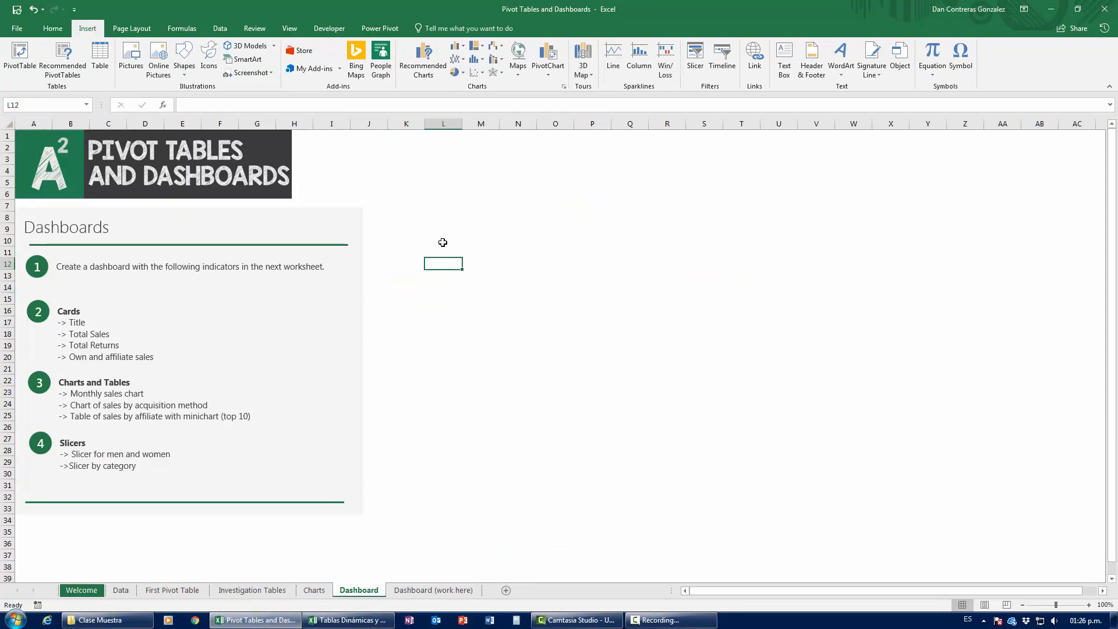
{"action": "left_click", "coordinate": [408, 261]}
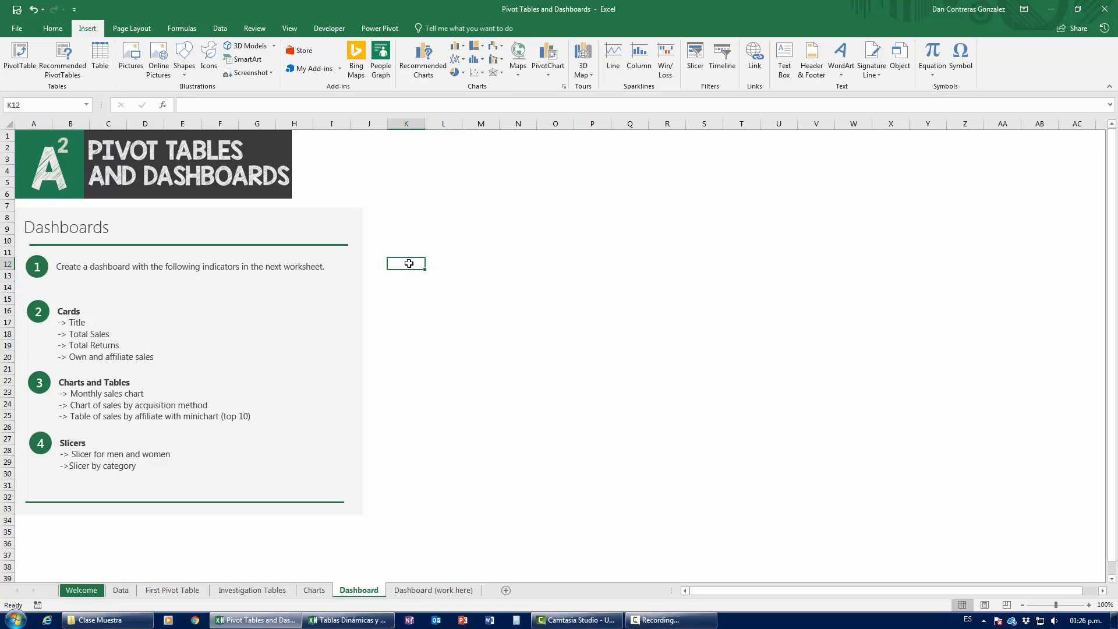
{"action": "left_click", "coordinate": [20, 55]}
{"action": "type", "text": "dat"}
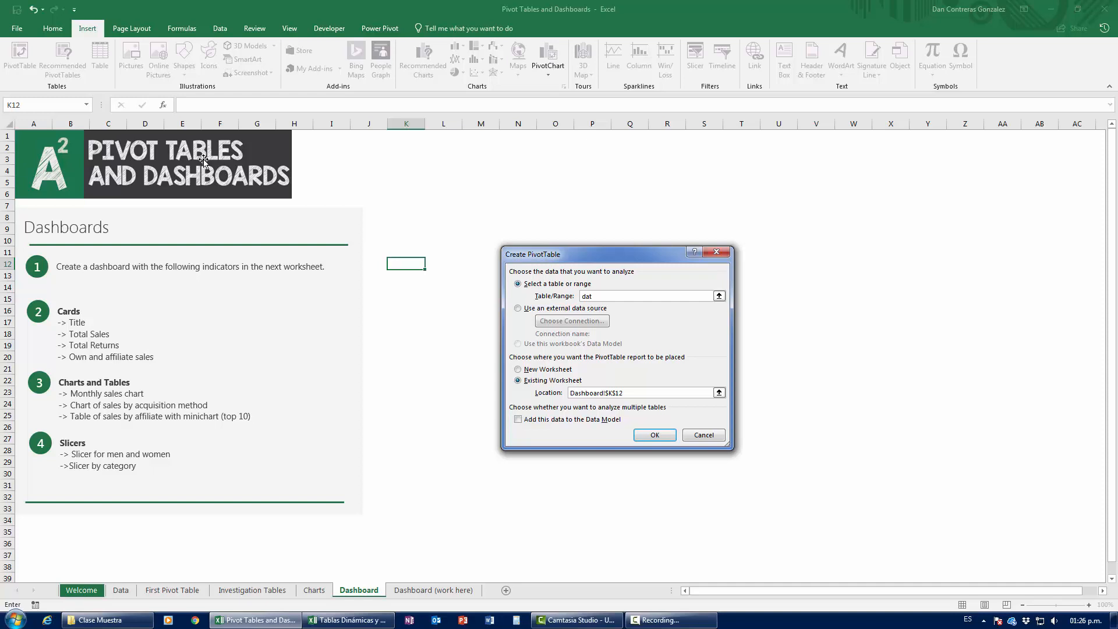
{"action": "type", "text": "a"}
{"action": "key", "text": "Return"}
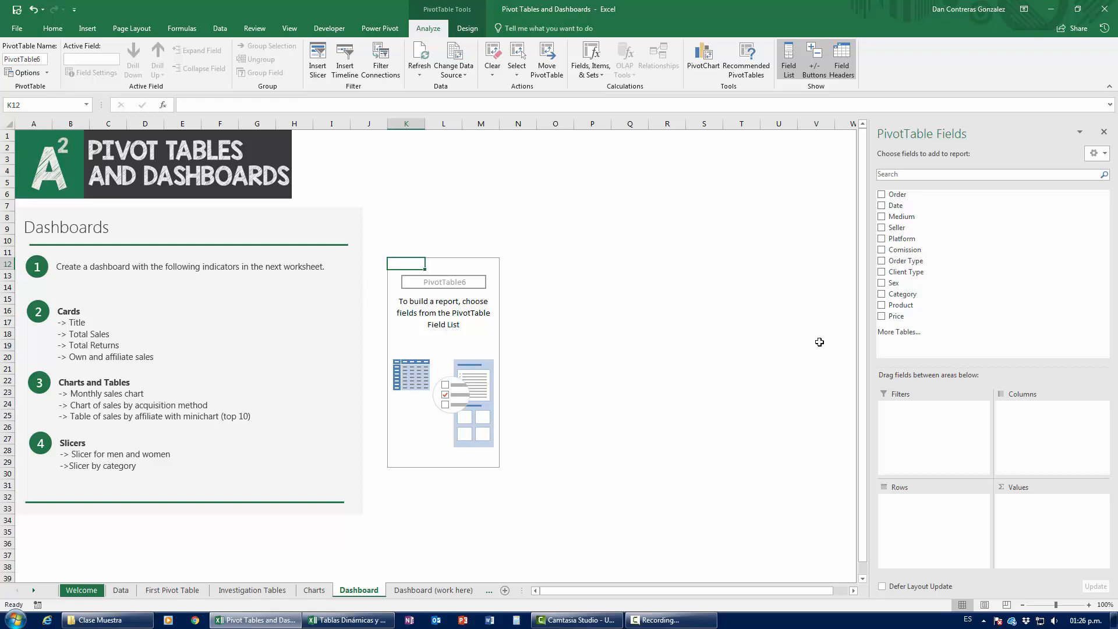
Add Price to the pivot table's values as a sum and format the result in K13 as currency.
{"action": "left_click_drag", "start_coordinate": [896, 316], "coordinate": [1035, 513]}
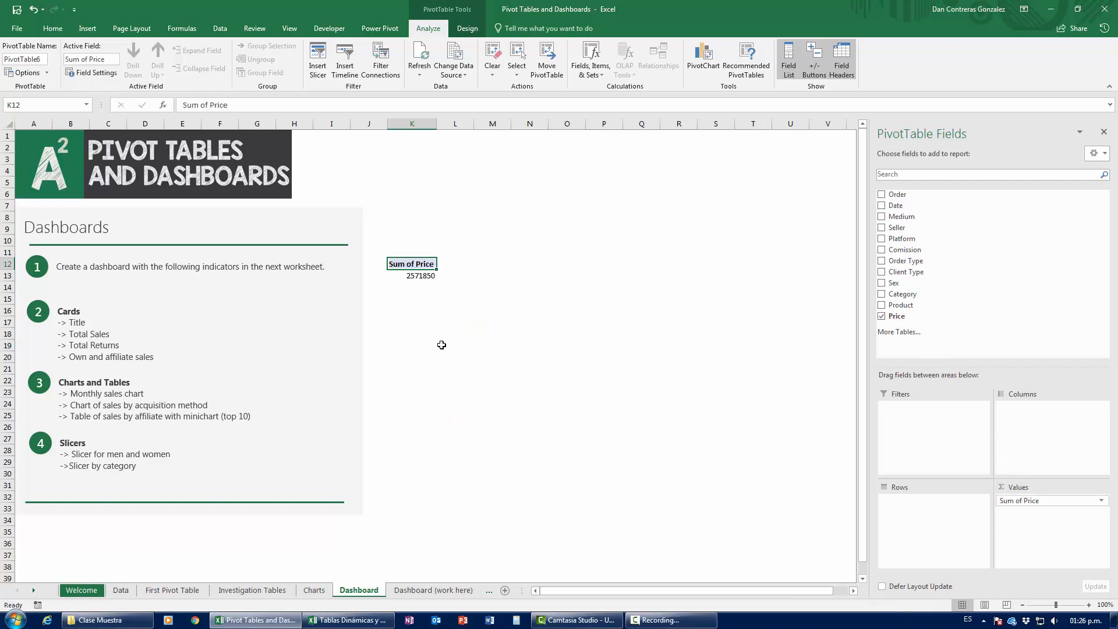
{"action": "left_click", "coordinate": [412, 275]}
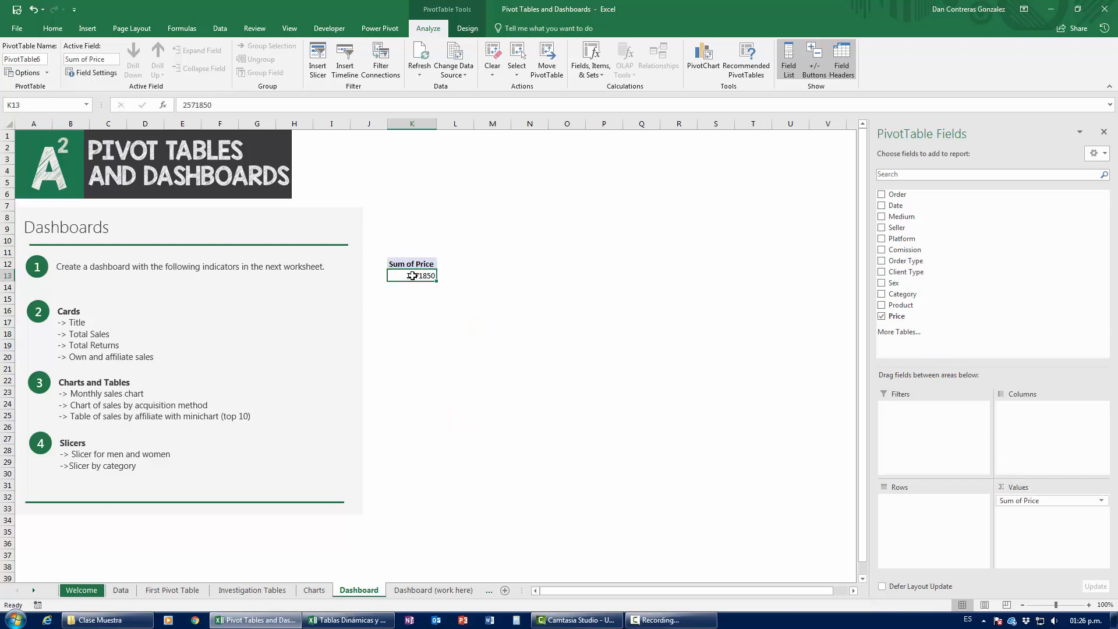
{"action": "key", "text": "ctrl+shift+4"}
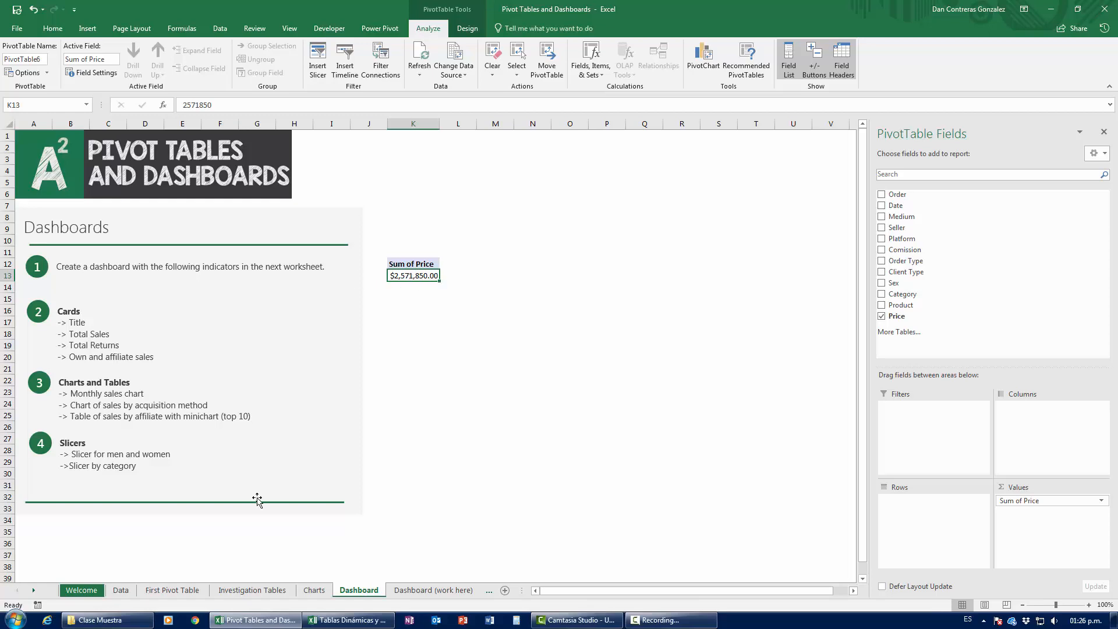
Check the source columns on the Data sheet and return to the pivot table on the Dashboard sheet.
{"action": "left_click", "coordinate": [121, 589]}
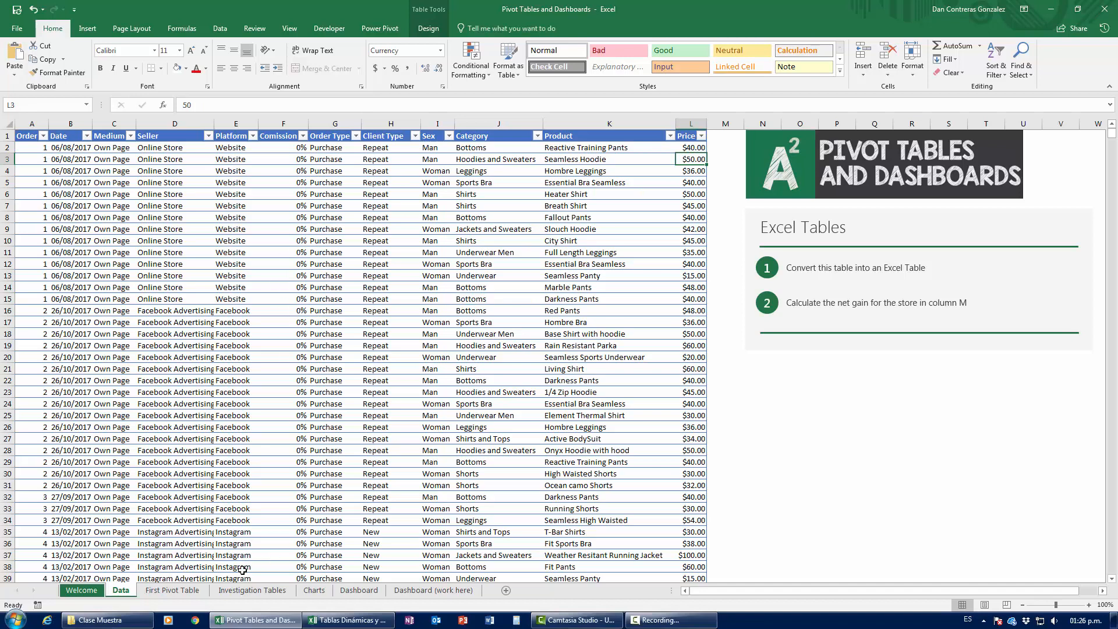
{"action": "left_click", "coordinate": [359, 590]}
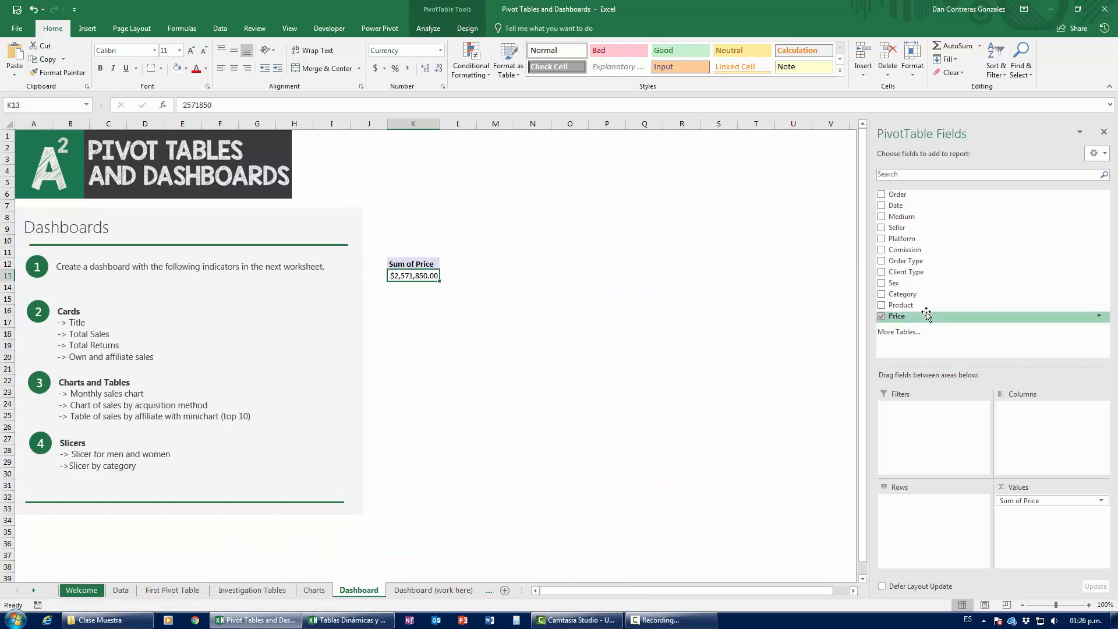
Add Order Type as a report filter to the Sum of Price pivot table and filter it to Purchase.
{"action": "left_click_drag", "start_coordinate": [912, 266], "coordinate": [932, 408]}
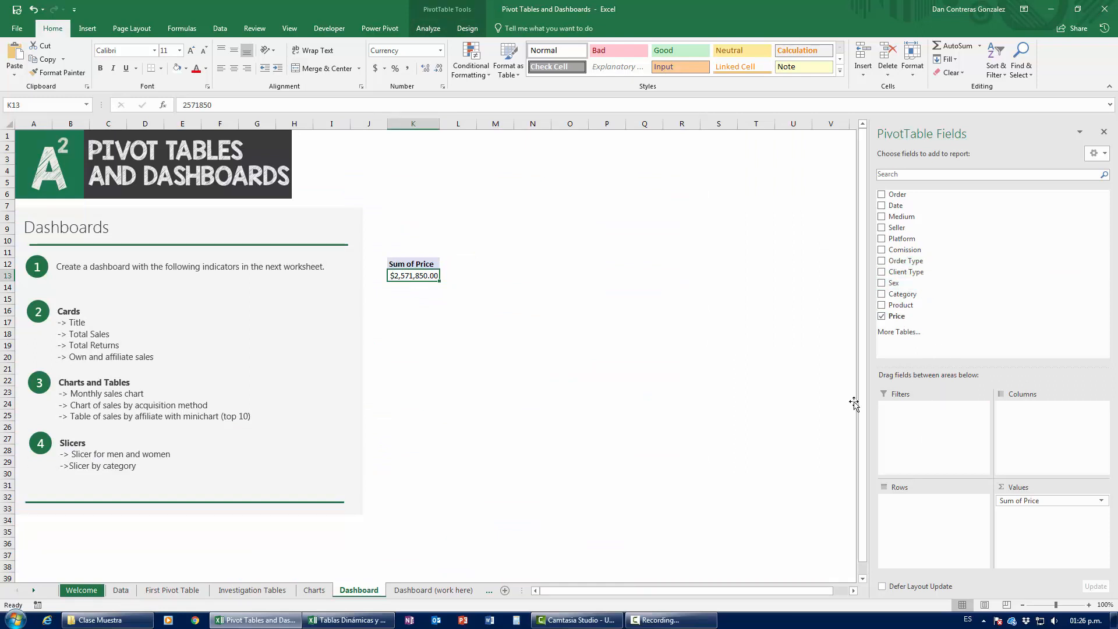
{"action": "left_click", "coordinate": [463, 240]}
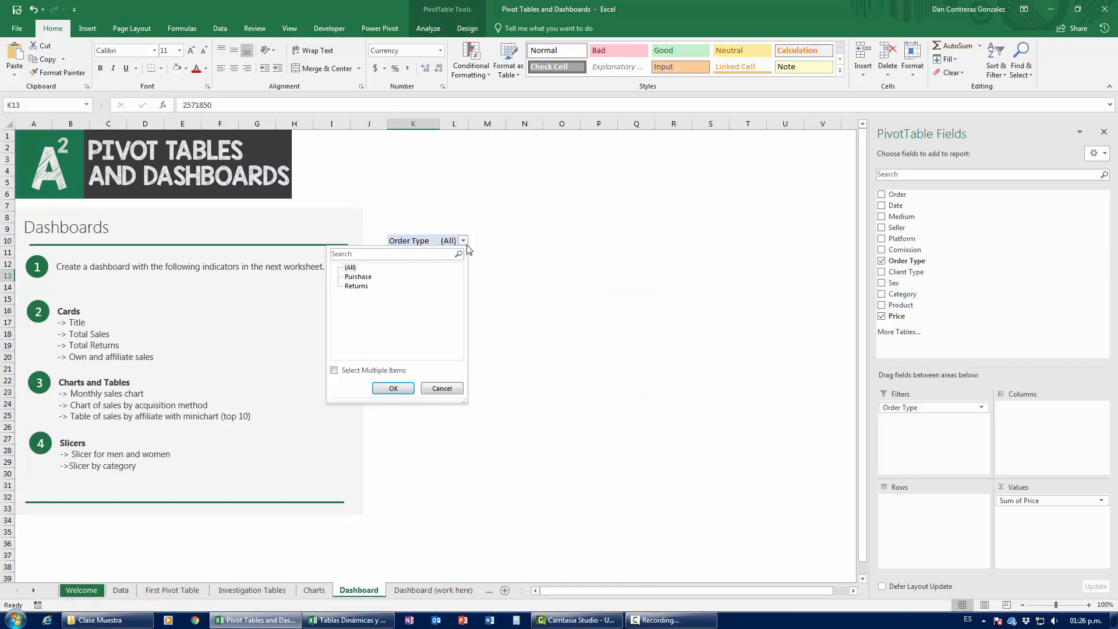
{"action": "left_click", "coordinate": [363, 277]}
{"action": "left_click", "coordinate": [391, 387]}
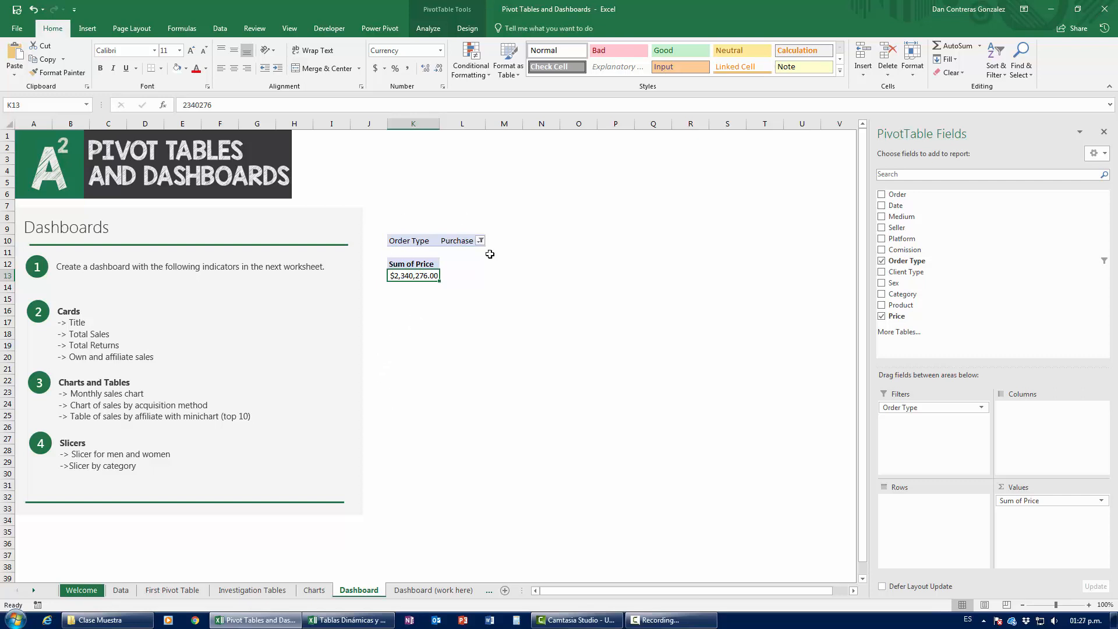
Reference the pivot table's total from K13 in cell L13 with GETPIVOTDATA and format L13 as currency.
{"action": "left_click", "coordinate": [455, 274]}
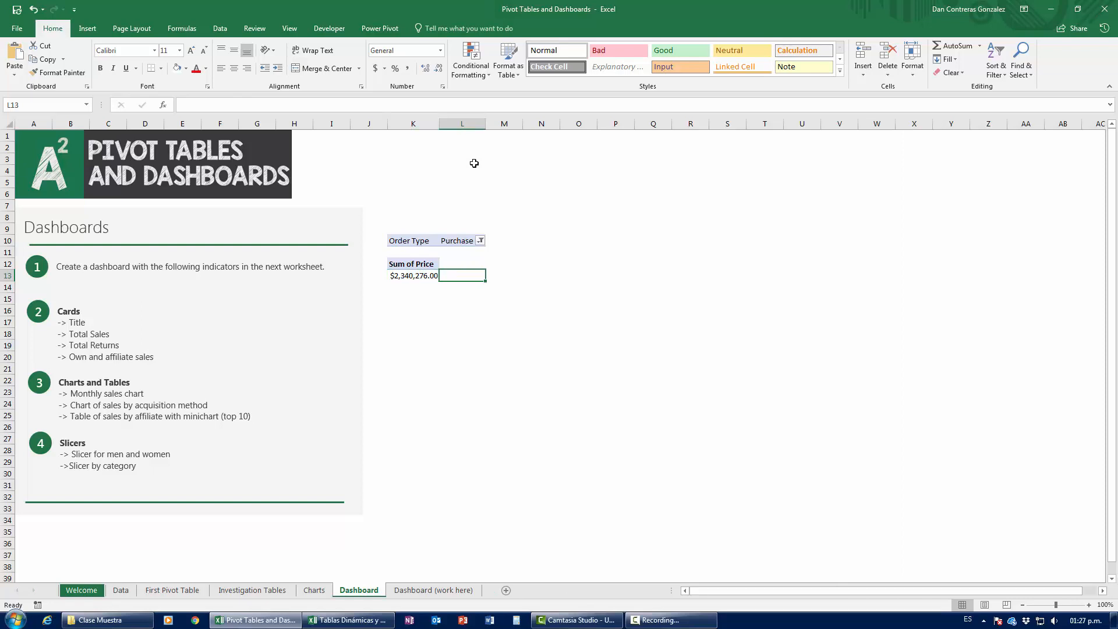
{"action": "type", "text": "="}
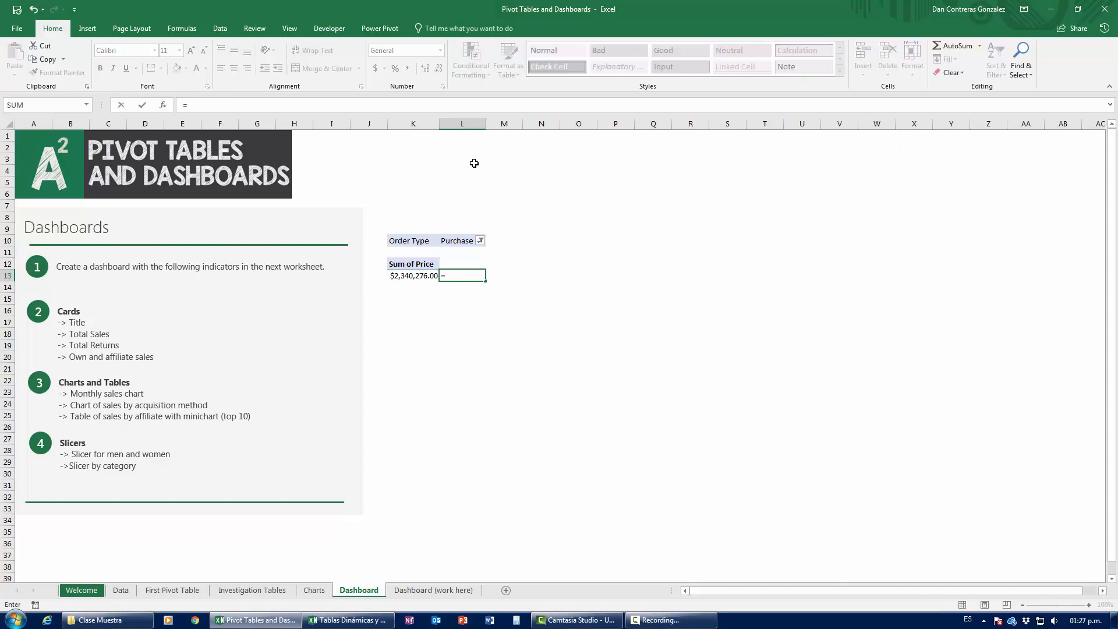
{"action": "key", "text": "Escape"}
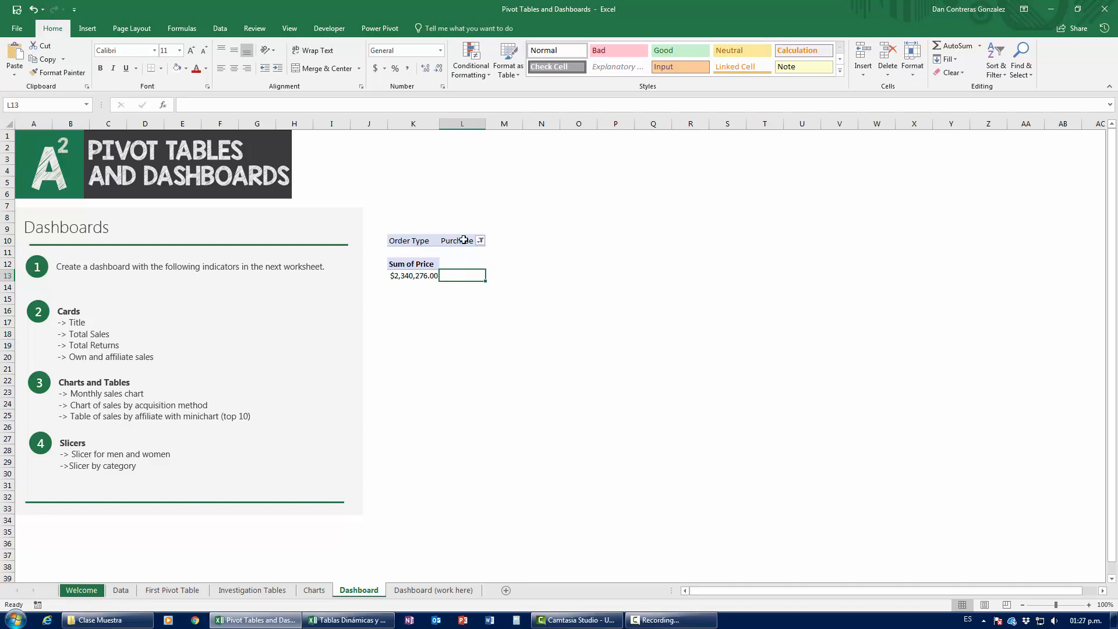
{"action": "type", "text": "="}
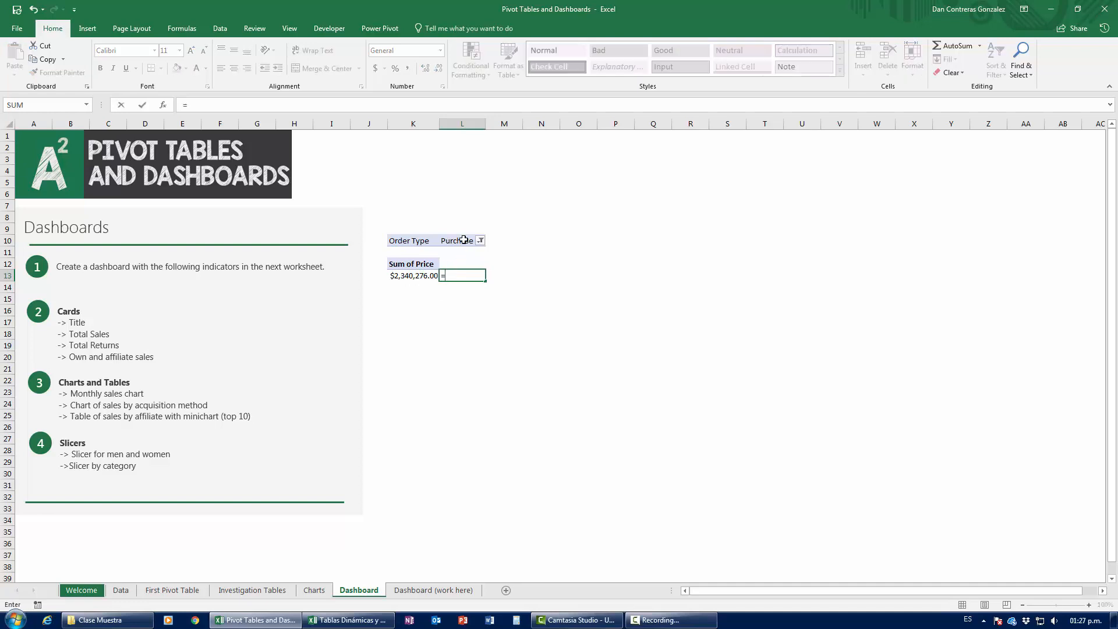
{"action": "left_click", "coordinate": [405, 279]}
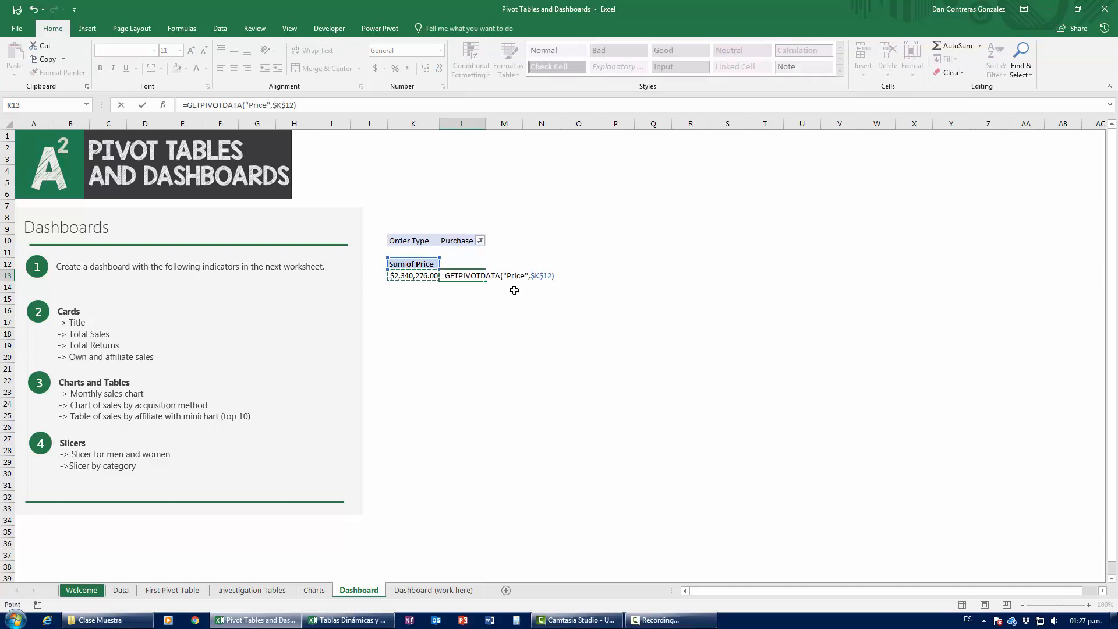
{"action": "key", "text": "Return"}
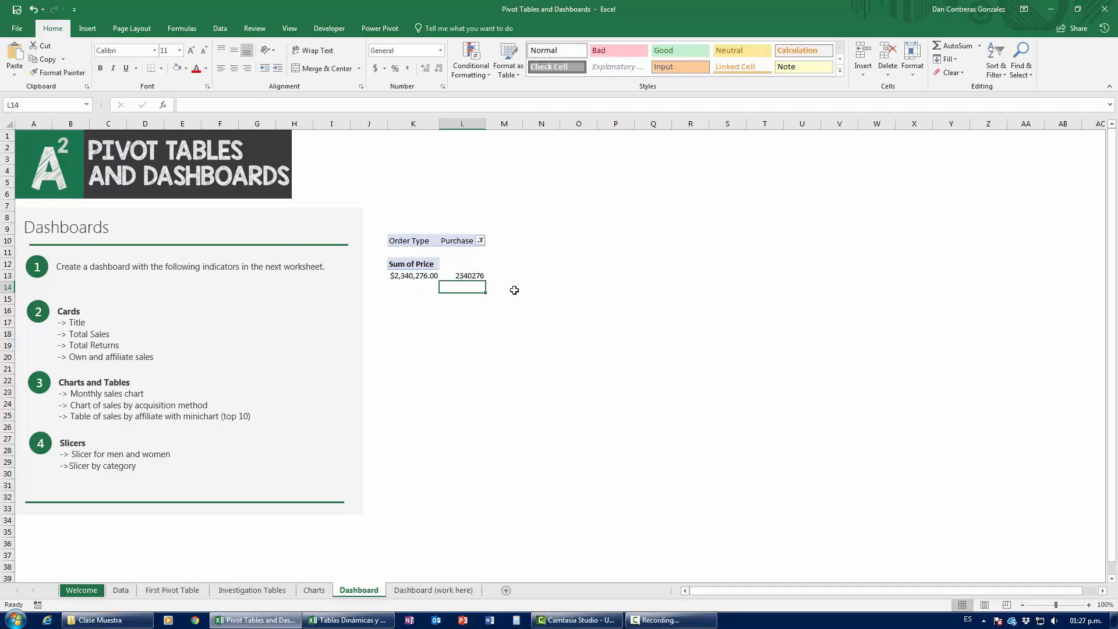
{"action": "left_click", "coordinate": [461, 274]}
{"action": "key", "text": "ctrl+shift+4"}
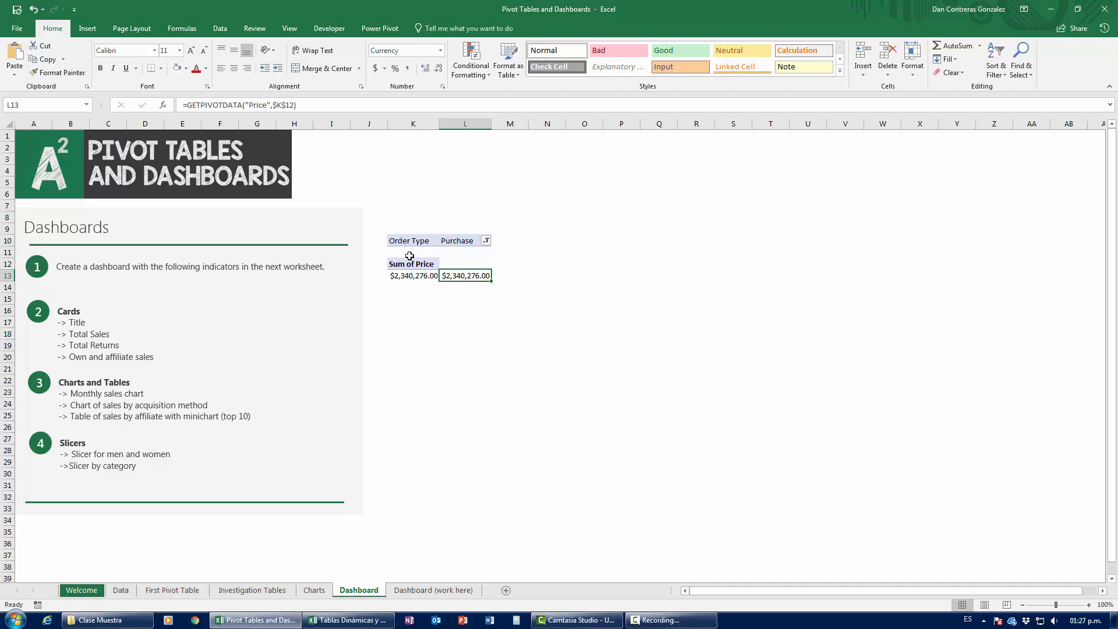
Enter the heading "Total Sales" in cell K9 above the pivot table.
{"action": "left_click", "coordinate": [404, 228]}
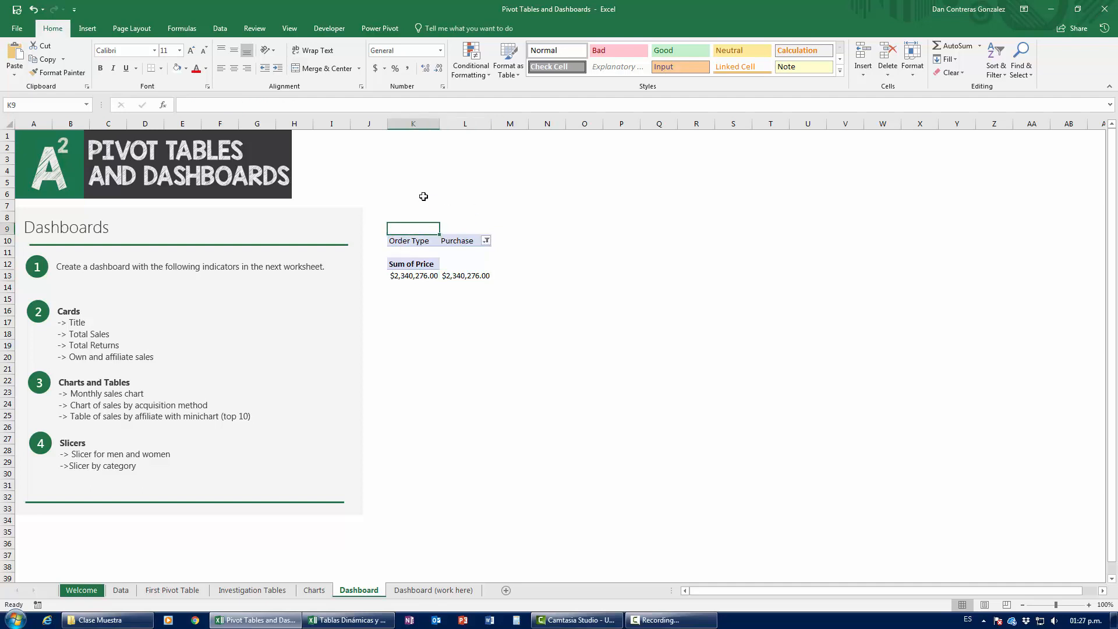
{"action": "type", "text": "s"}
{"action": "key", "text": "BackSpace"}
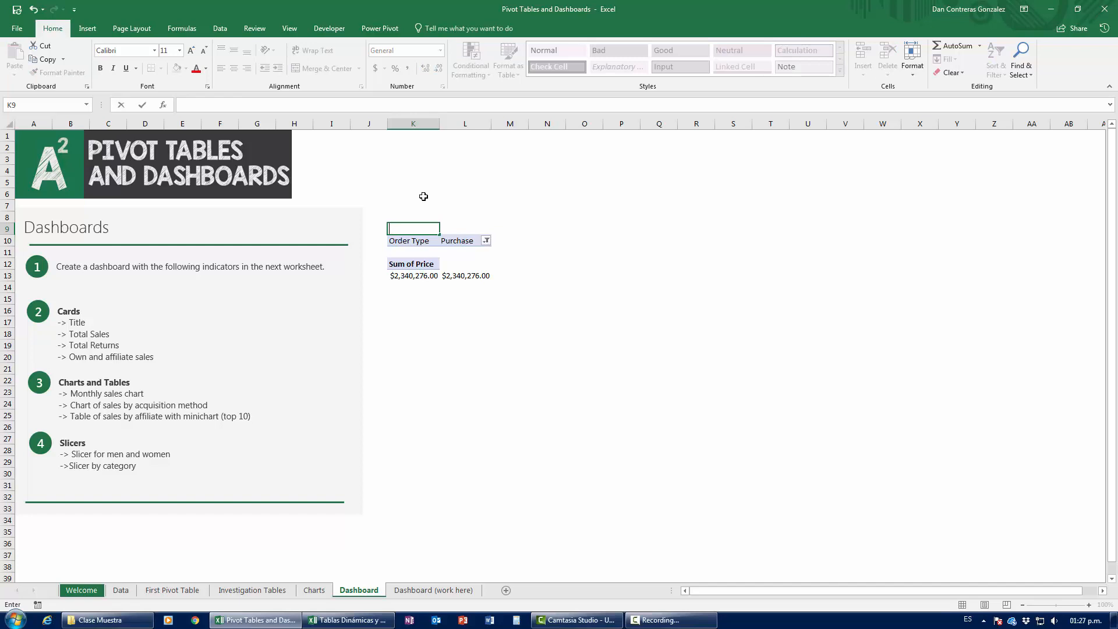
{"action": "type", "text": "Total Sales"}
{"action": "key", "text": "Return"}
Set the font of the "Total Sales" heading in K9 to Franklin Gothic Demi.
{"action": "key", "text": "Up"}
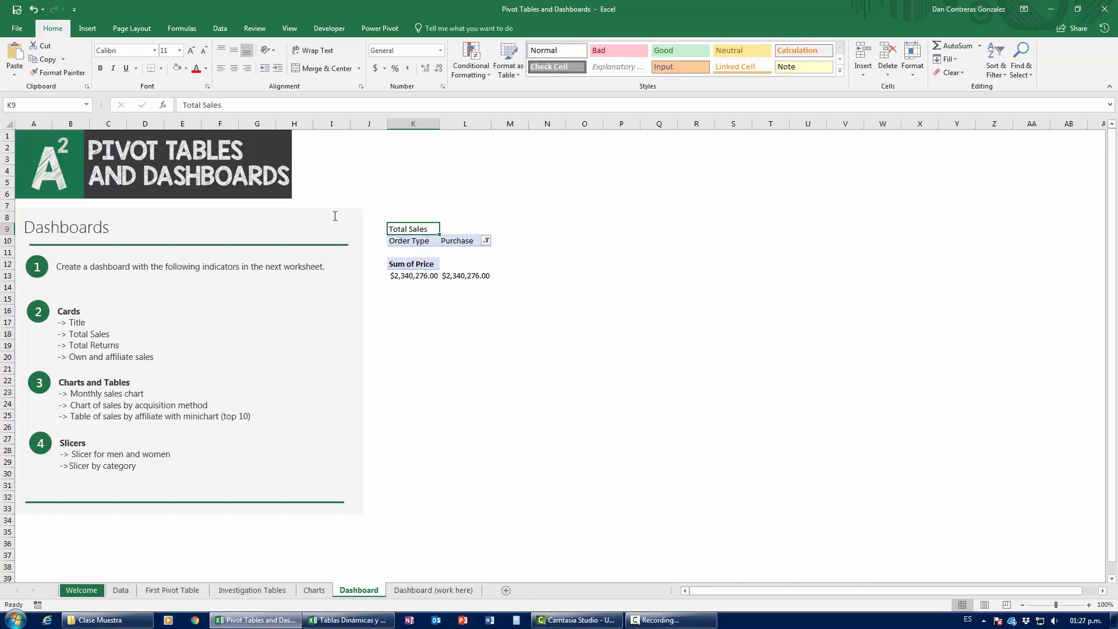
{"action": "left_click", "coordinate": [130, 51]}
{"action": "type", "text": "Fr"}
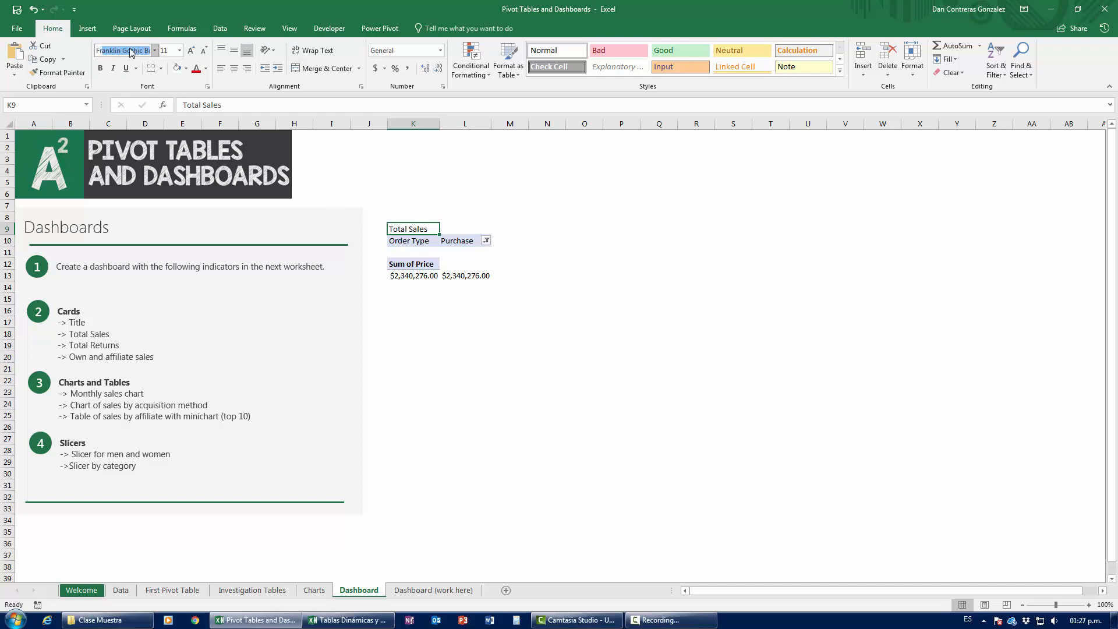
{"action": "type", "text": "a"}
{"action": "key", "text": "Right"}
{"action": "key", "text": "BackSpace"}
{"action": "key", "text": "BackSpace"}
{"action": "key", "text": "BackSpace"}
{"action": "key", "text": "BackSpace"}
{"action": "type", "text": "Demi"}
{"action": "key", "text": "Return"}
Enlarge the "Total Sales" heading in K9 to font size 22.
{"action": "left_click", "coordinate": [191, 50]}
{"action": "left_click", "coordinate": [191, 50]}
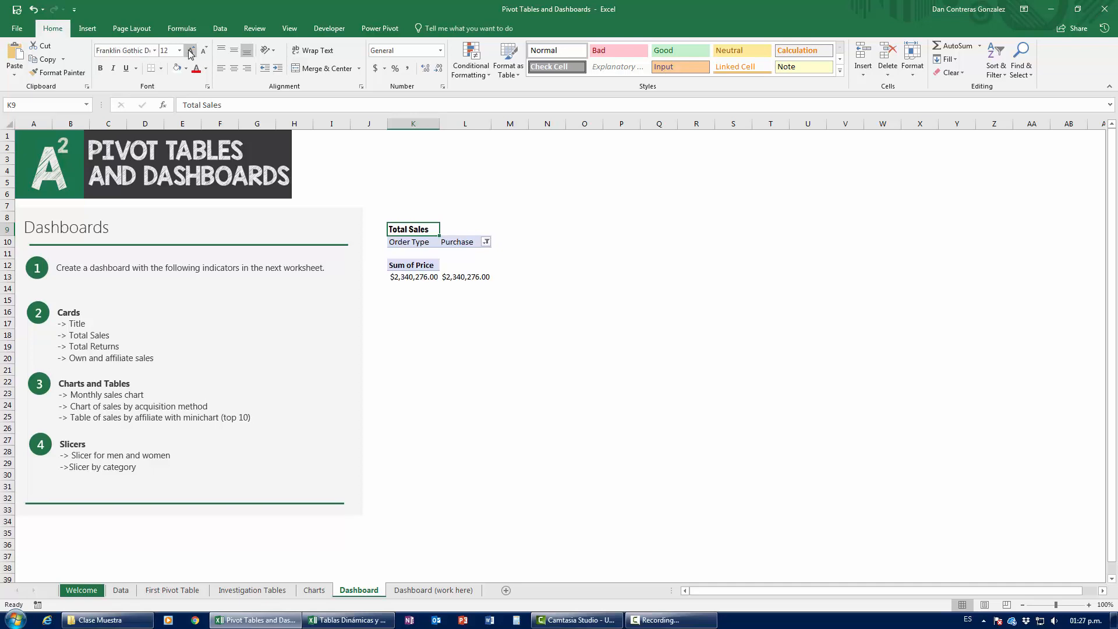
{"action": "left_click", "coordinate": [191, 50]}
{"action": "left_click", "coordinate": [191, 50]}
{"action": "left_click", "coordinate": [191, 50]}
{"action": "left_click", "coordinate": [191, 50]}
{"action": "left_click", "coordinate": [191, 50]}
{"action": "left_click", "coordinate": [191, 50]}
{"action": "left_click", "coordinate": [504, 241]}
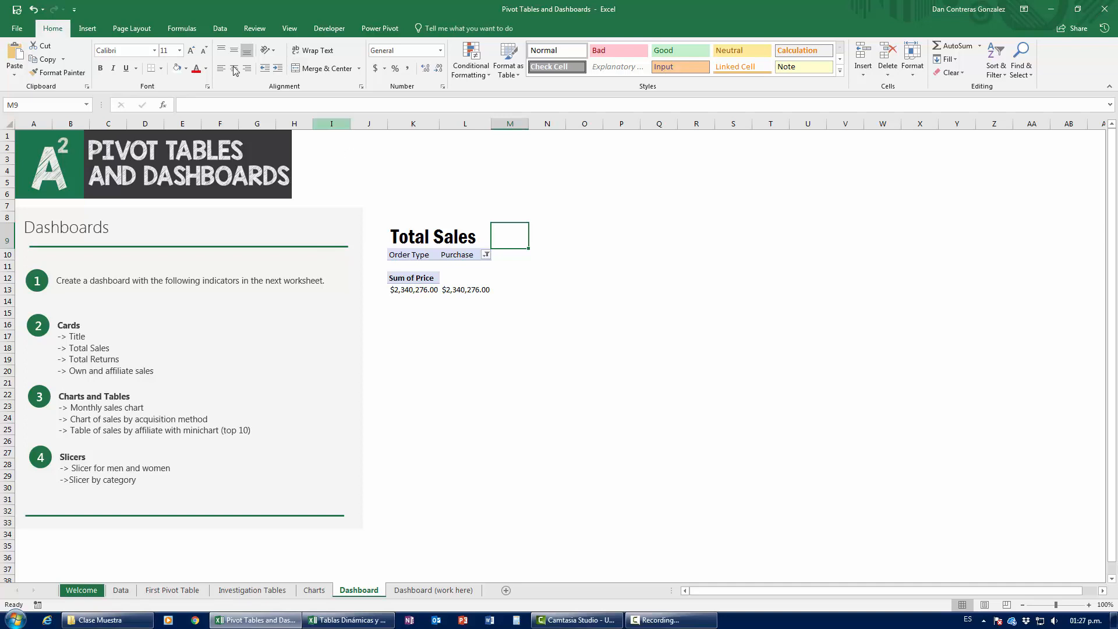
{"action": "left_click", "coordinate": [405, 235]}
{"action": "left_click", "coordinate": [204, 50]}
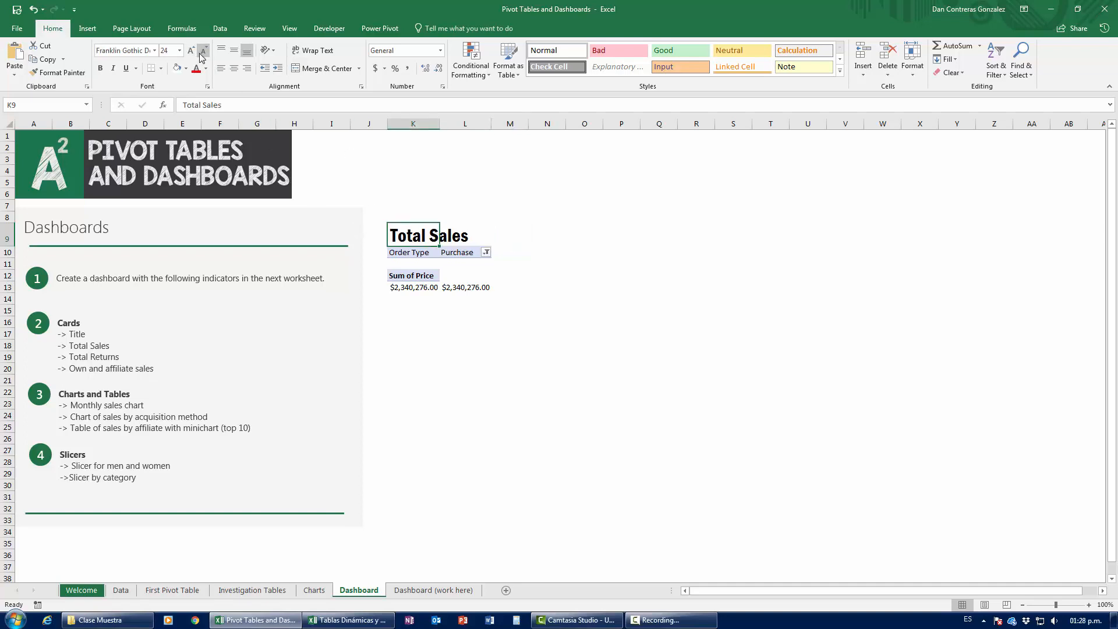
{"action": "left_click", "coordinate": [204, 50]}
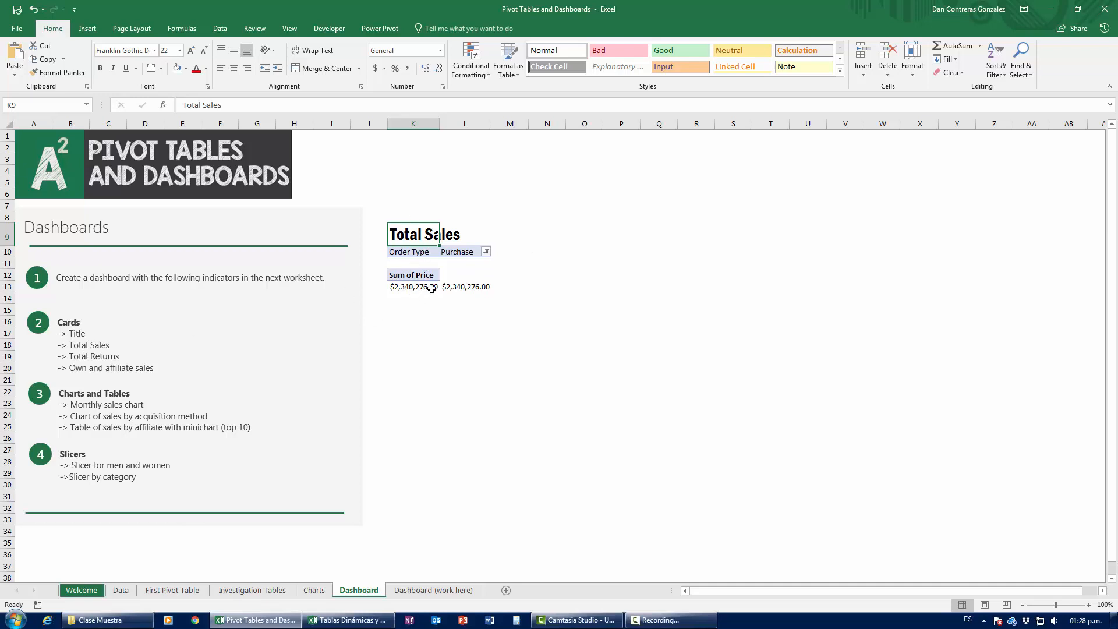
Draw a single-corner-snipped rectangle about 4.3 cm high and 9.2 cm wide on the Dashboard (work here) sheet, placed beneath the title.
{"action": "left_click", "coordinate": [463, 287]}
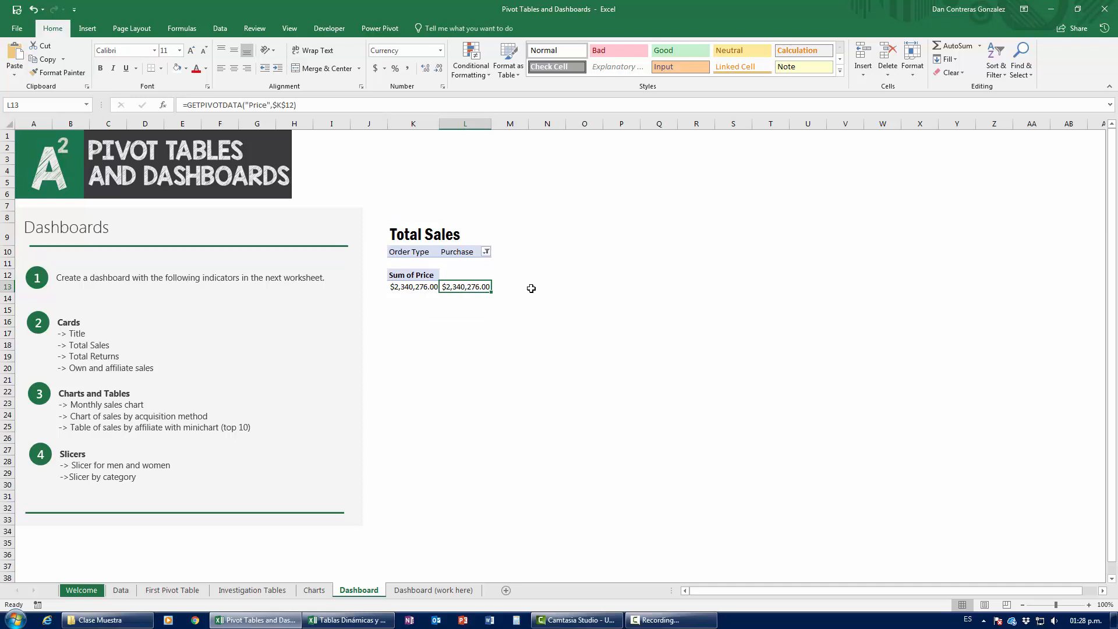
{"action": "left_click", "coordinate": [436, 590]}
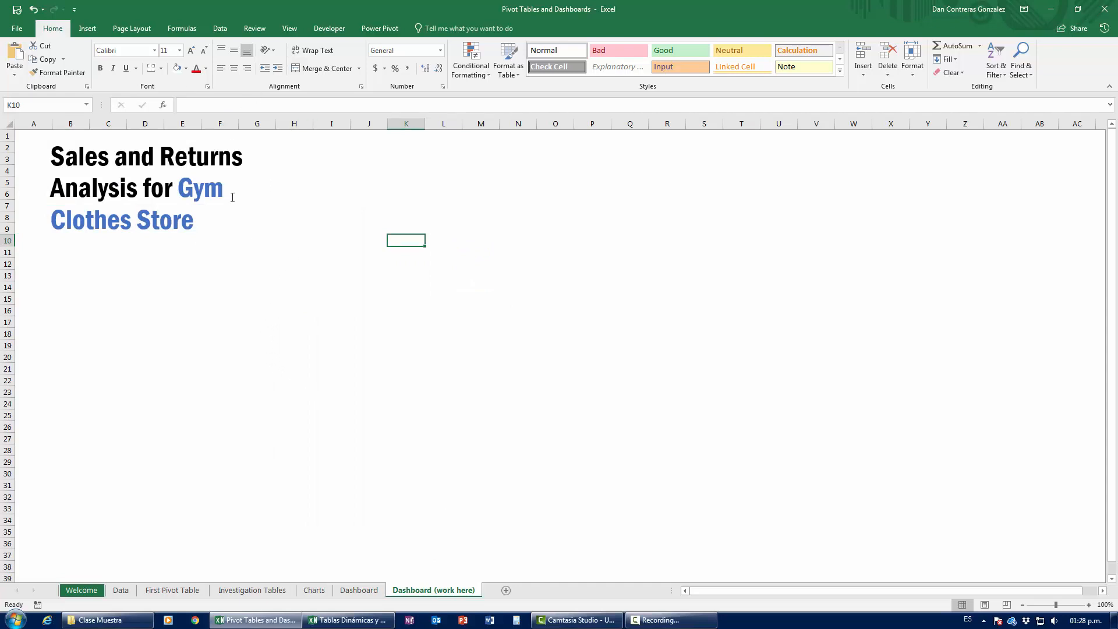
{"action": "left_click", "coordinate": [87, 28]}
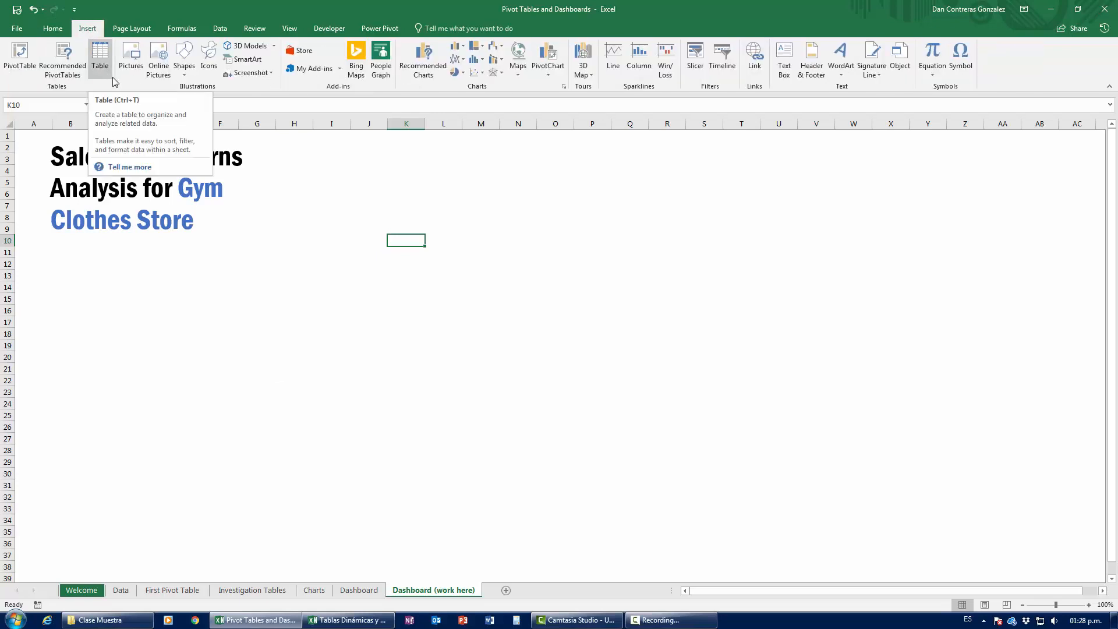
{"action": "left_click", "coordinate": [185, 73]}
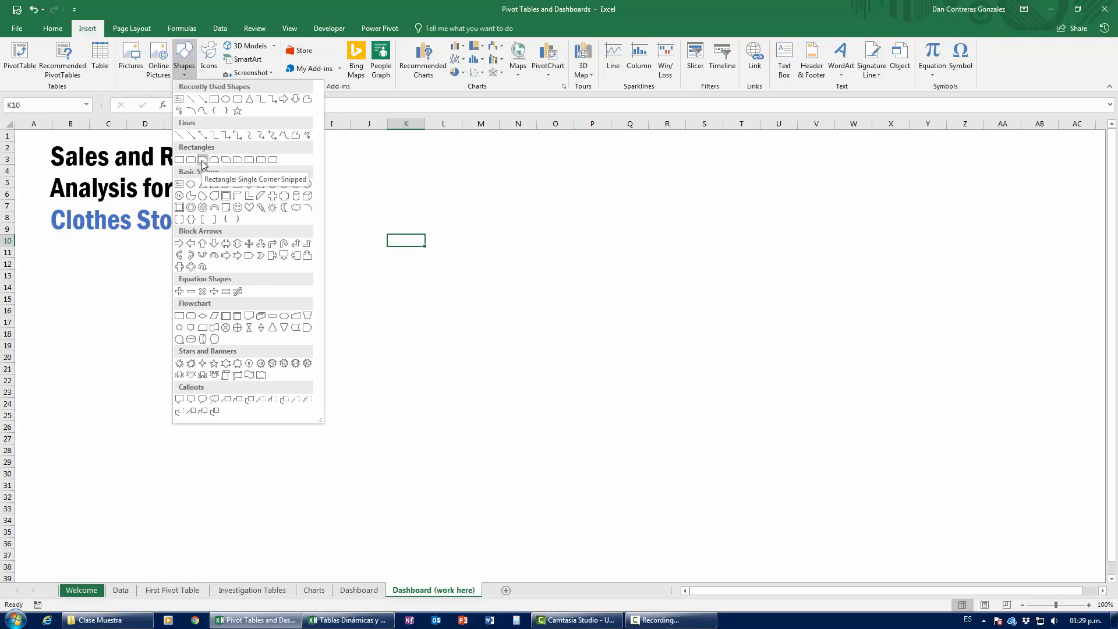
{"action": "key", "text": "Escape"}
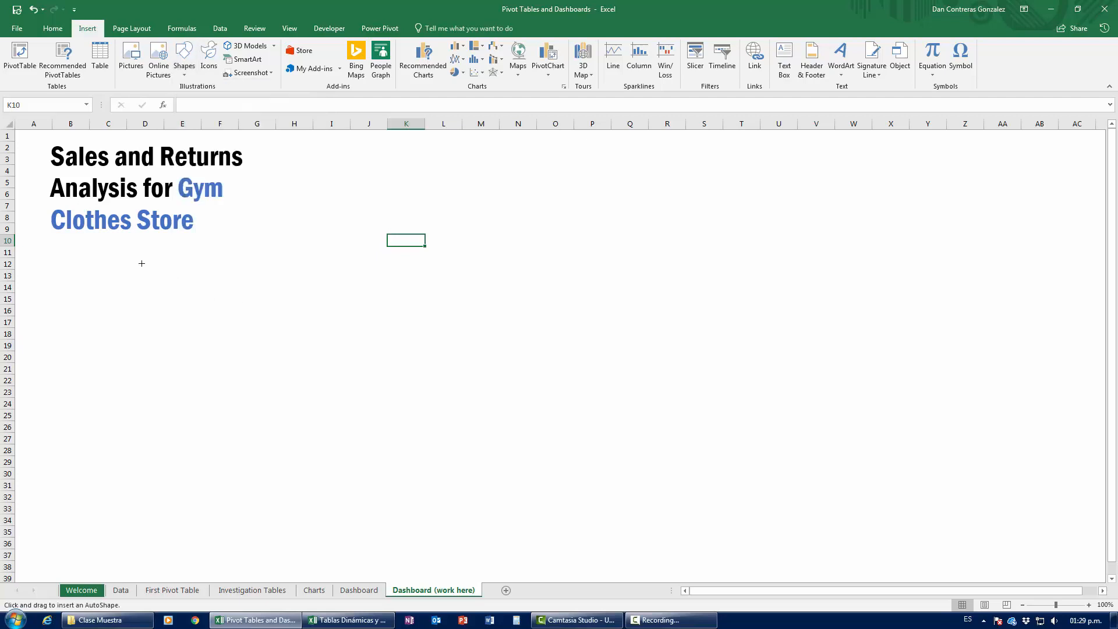
{"action": "left_click_drag", "start_coordinate": [164, 247], "coordinate": [367, 342]}
{"action": "left_click_drag", "start_coordinate": [309, 303], "coordinate": [240, 307]}
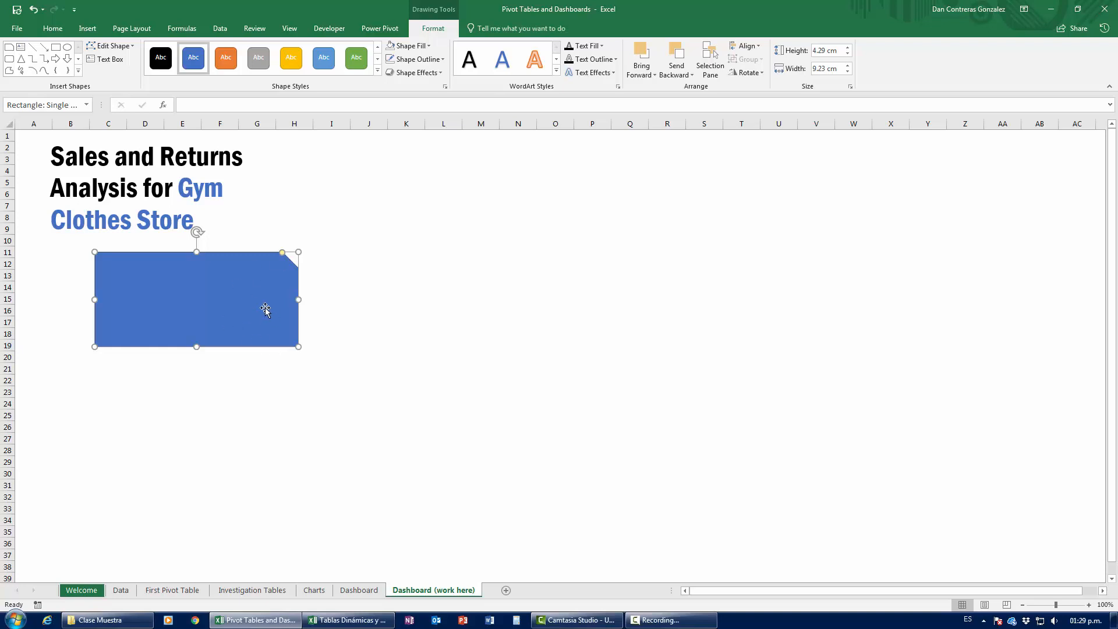
Link the snipped rectangle's text to the total sales cell with the formula =Dashboard!L13.
{"action": "left_click", "coordinate": [208, 105]}
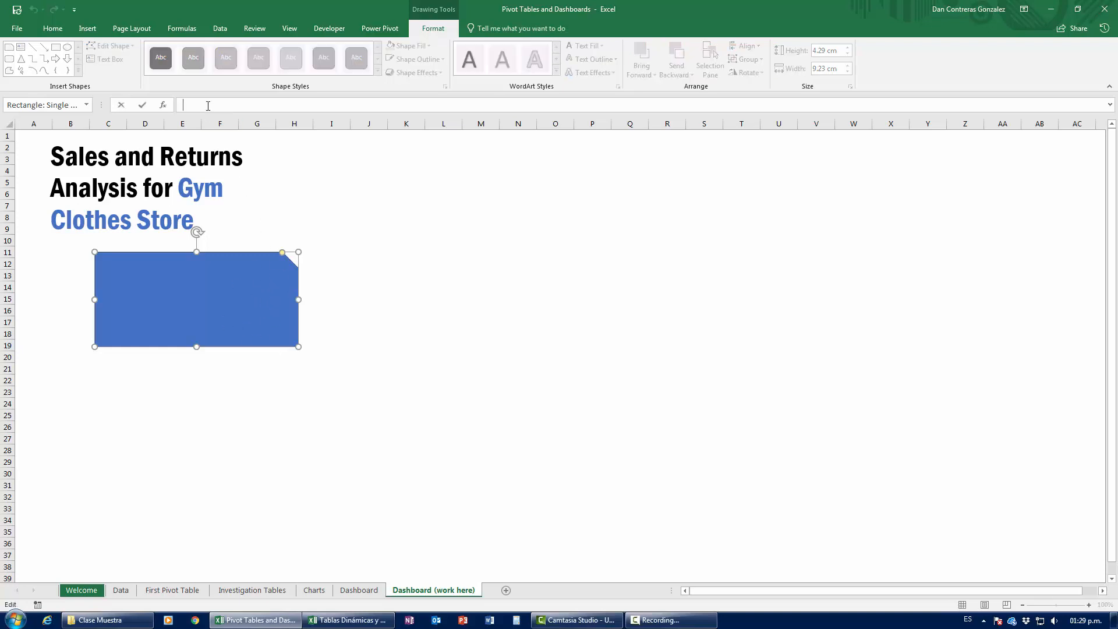
{"action": "type", "text": "="}
{"action": "left_click", "coordinate": [358, 590]}
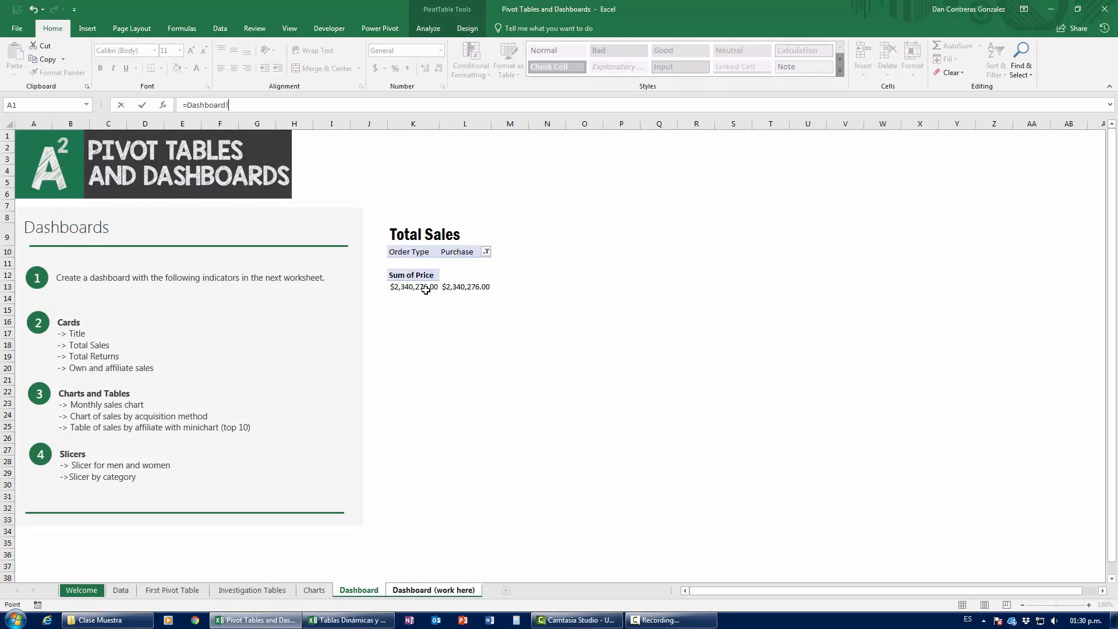
{"action": "left_click", "coordinate": [461, 289]}
{"action": "key", "text": "Return"}
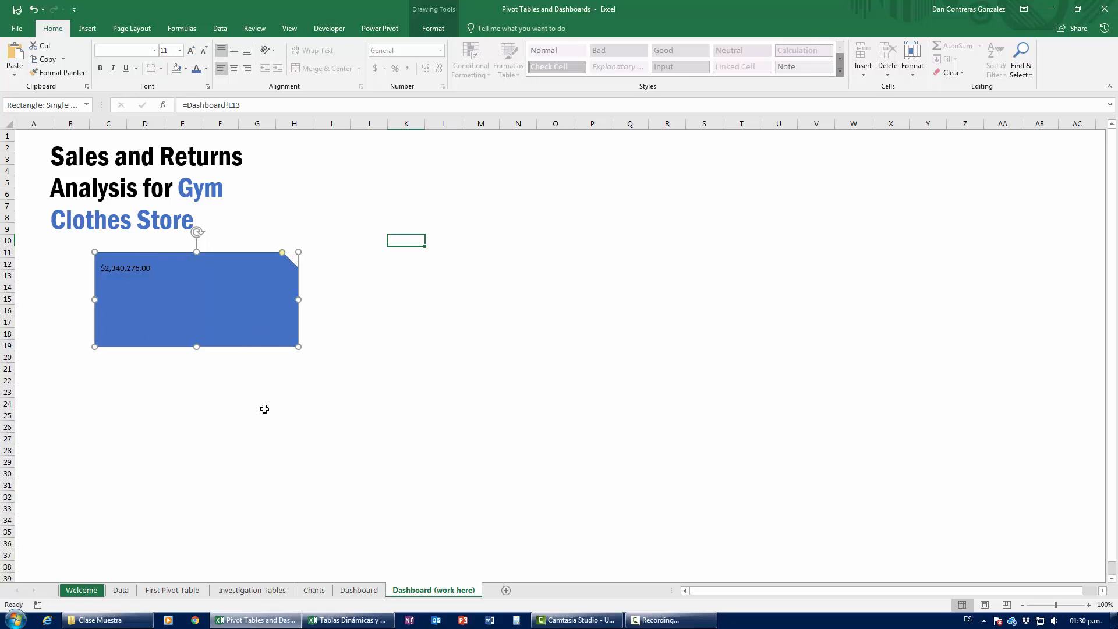
Compare the linked card with its source cells K13 and L13 on the Dashboard sheet, then return to the card.
{"action": "left_click", "coordinate": [358, 590]}
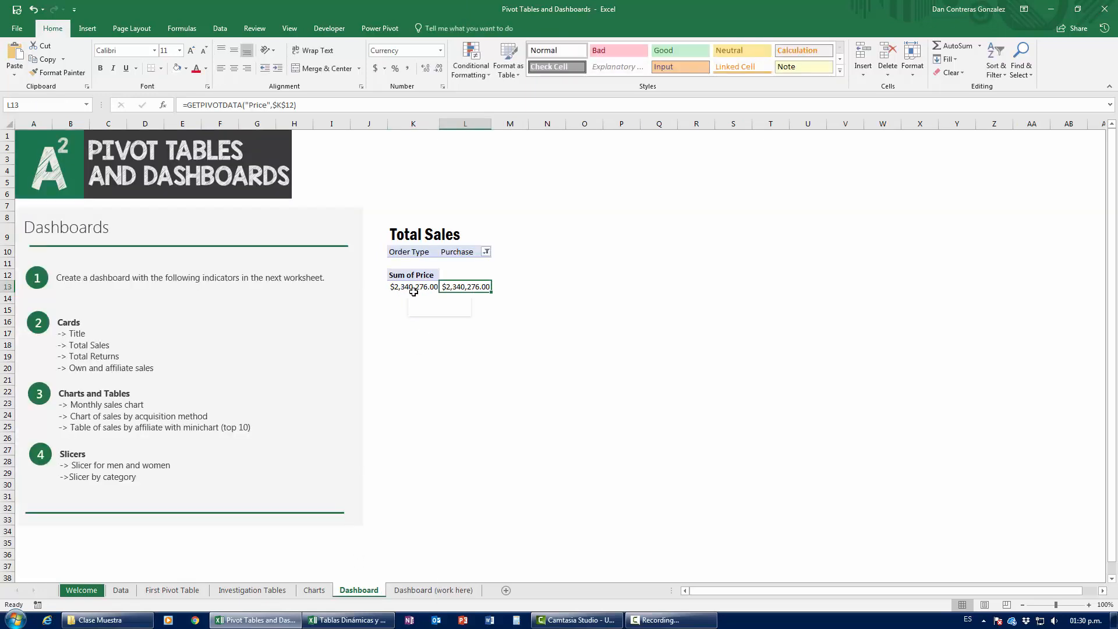
{"action": "mouse_move", "coordinate": [413, 291]}
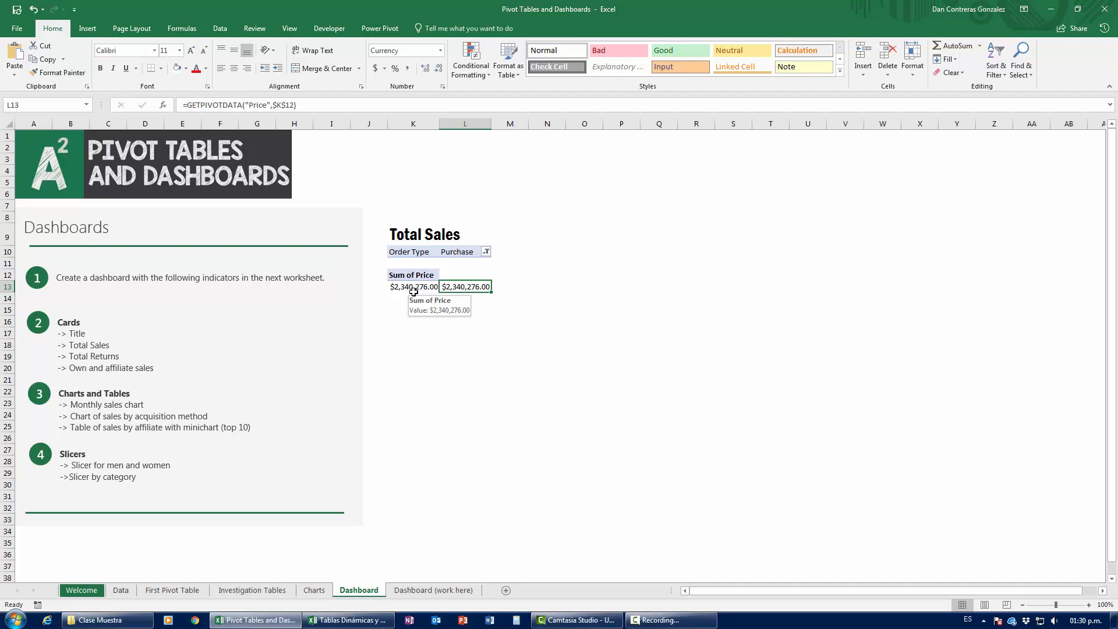
{"action": "left_click", "coordinate": [420, 590]}
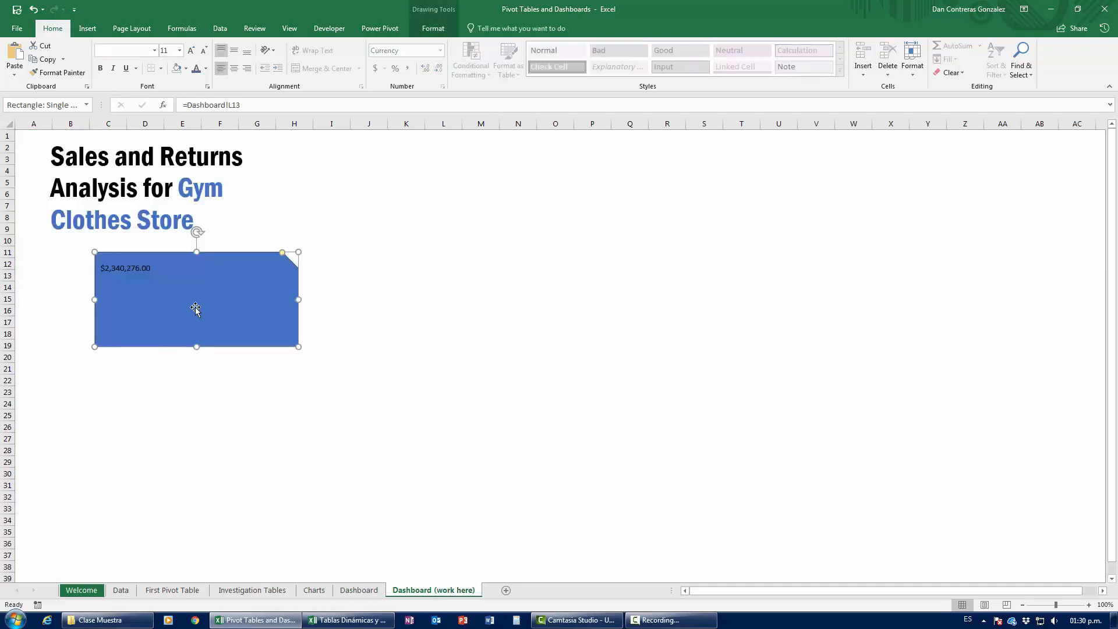
{"action": "left_click", "coordinate": [361, 591]}
{"action": "mouse_move", "coordinate": [419, 287]}
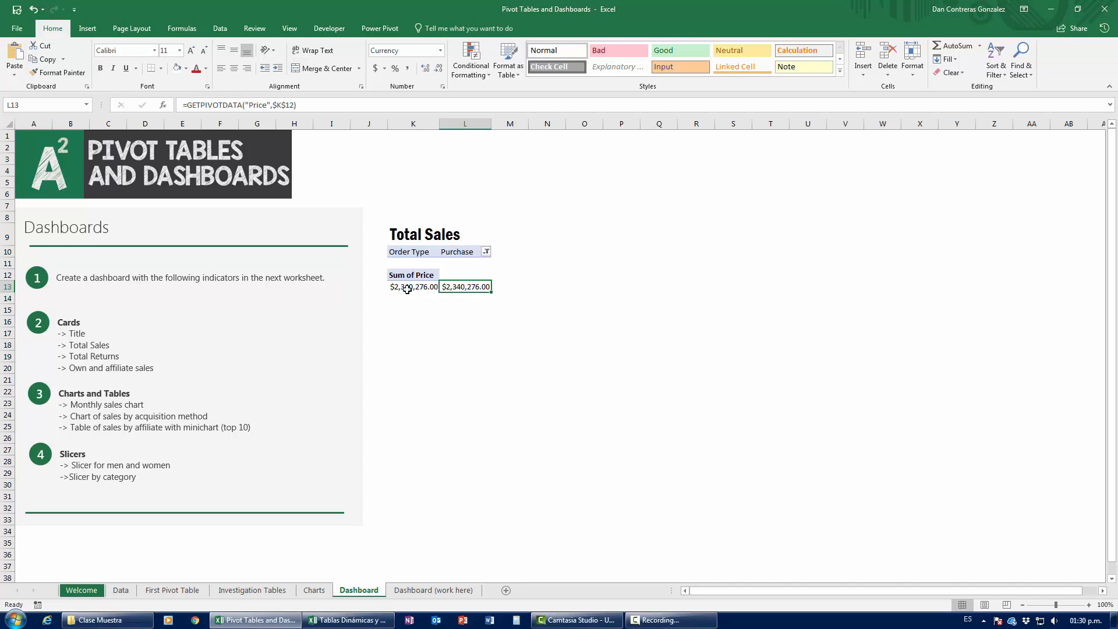
{"action": "left_click", "coordinate": [410, 591]}
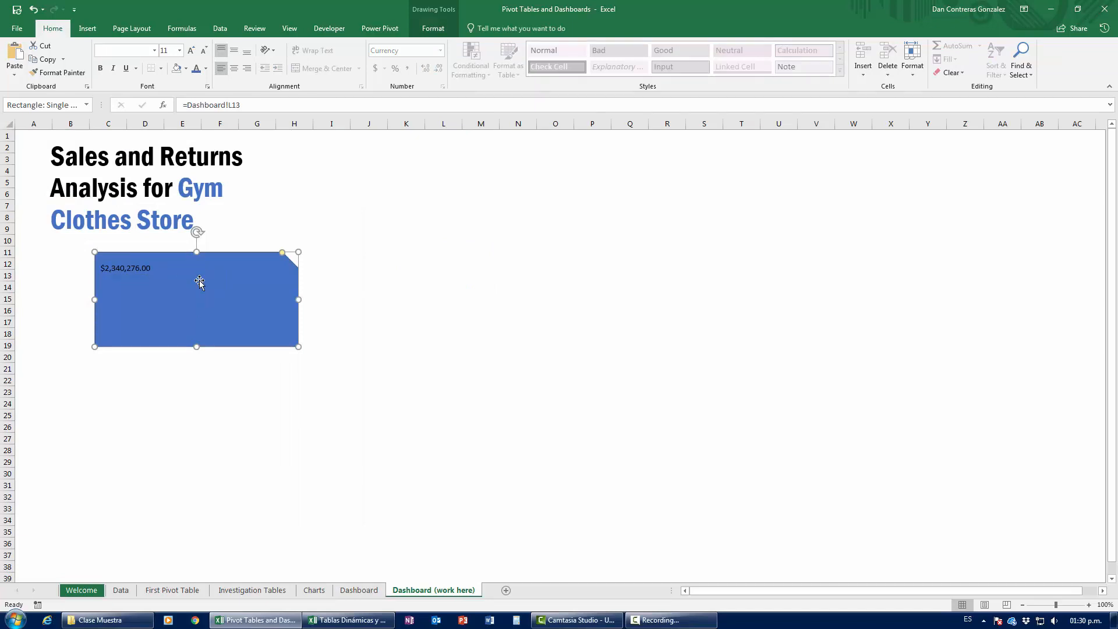
Give the total sales card a white fill and a blue outline.
{"action": "left_click_drag", "start_coordinate": [199, 283], "coordinate": [210, 281]}
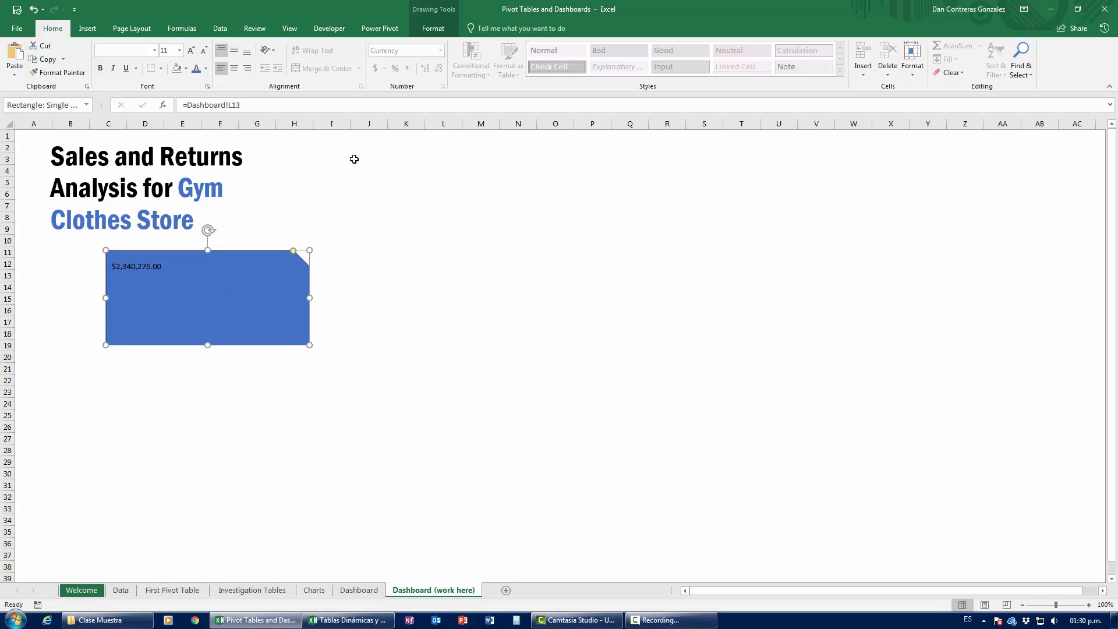
{"action": "left_click", "coordinate": [434, 33]}
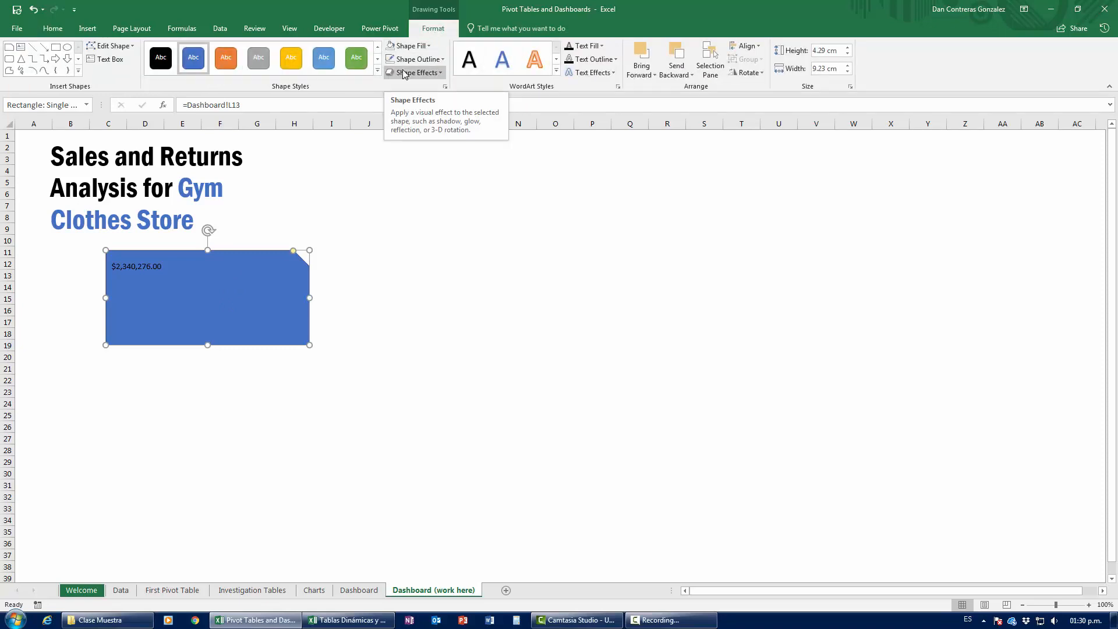
{"action": "left_click", "coordinate": [426, 47]}
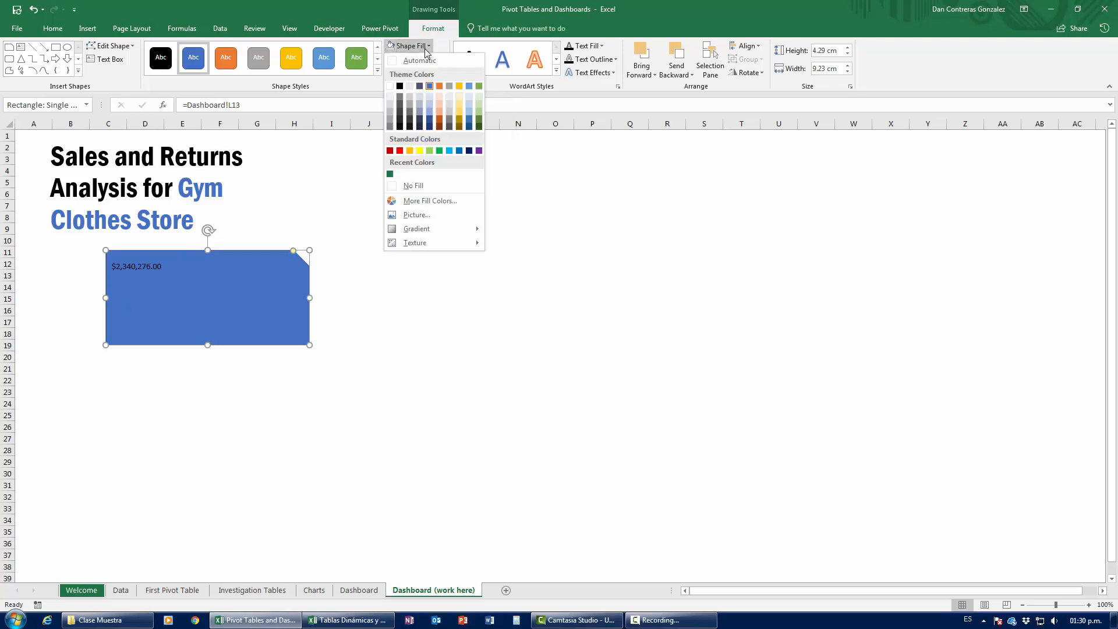
{"action": "left_click", "coordinate": [391, 88]}
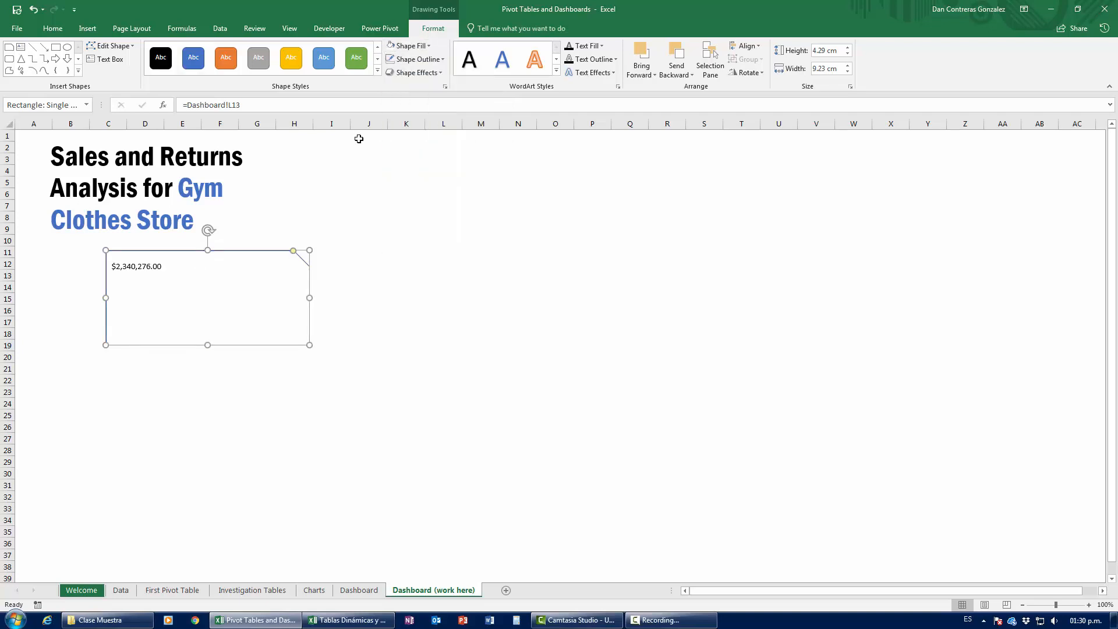
{"action": "left_click", "coordinate": [438, 60]}
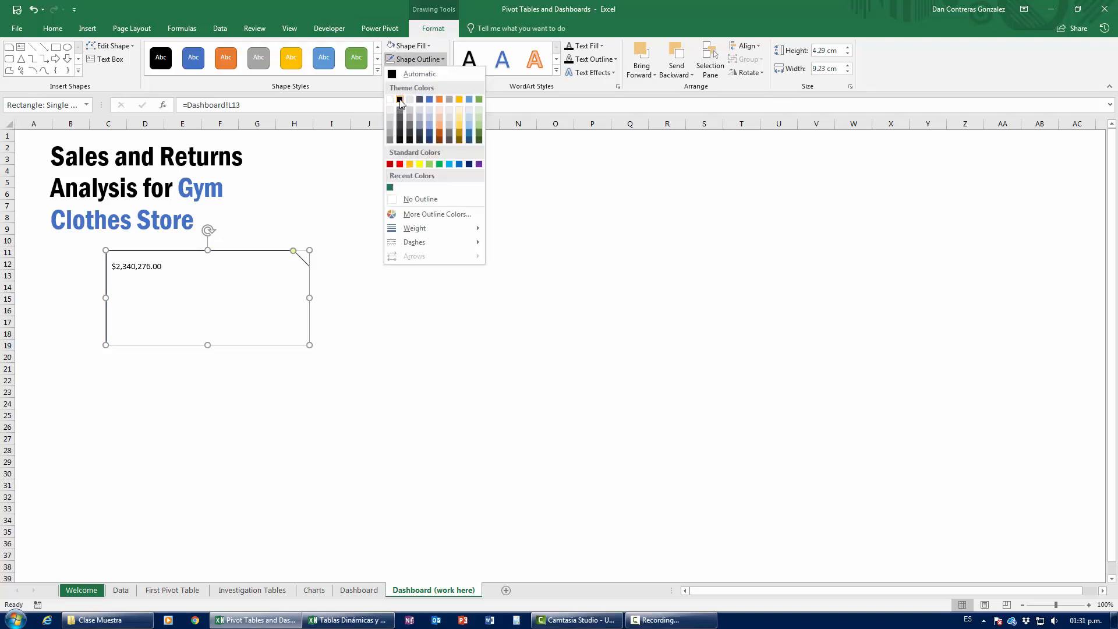
{"action": "left_click", "coordinate": [430, 102]}
{"action": "left_click", "coordinate": [440, 285]}
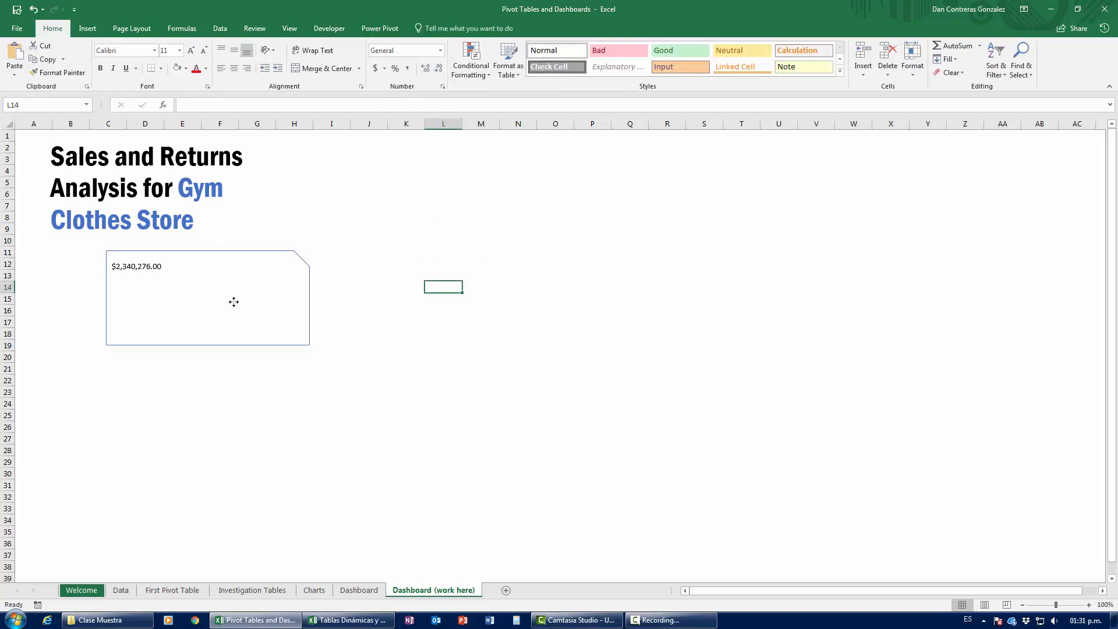
Nudge the card slightly and apply an outer shadow falling toward its lower-right edges.
{"action": "left_click_drag", "start_coordinate": [232, 302], "coordinate": [216, 298]}
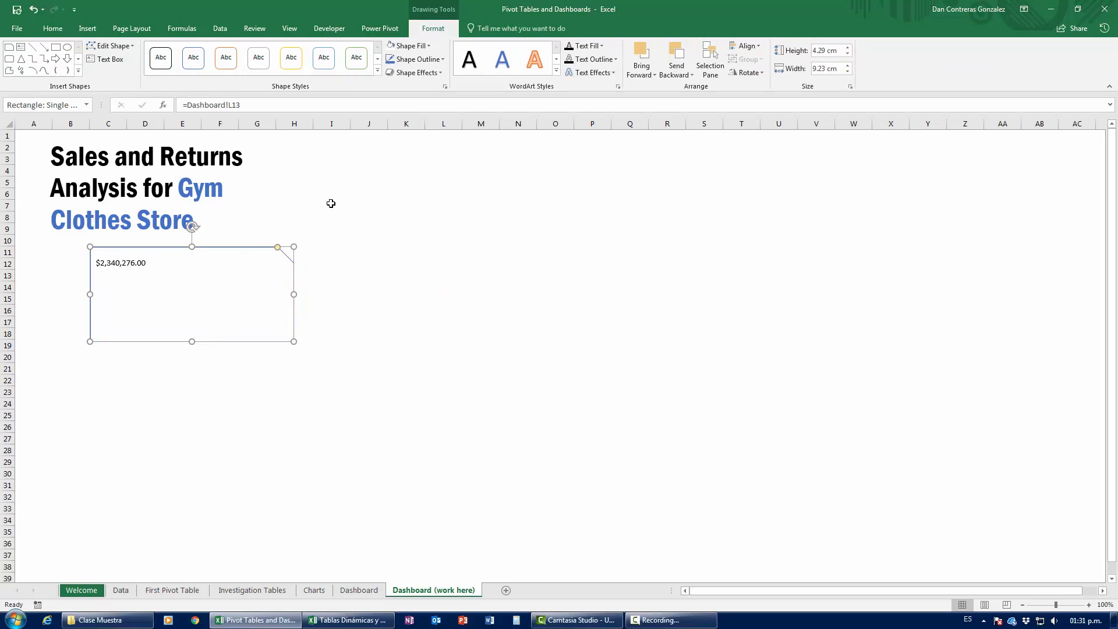
{"action": "left_click", "coordinate": [413, 72]}
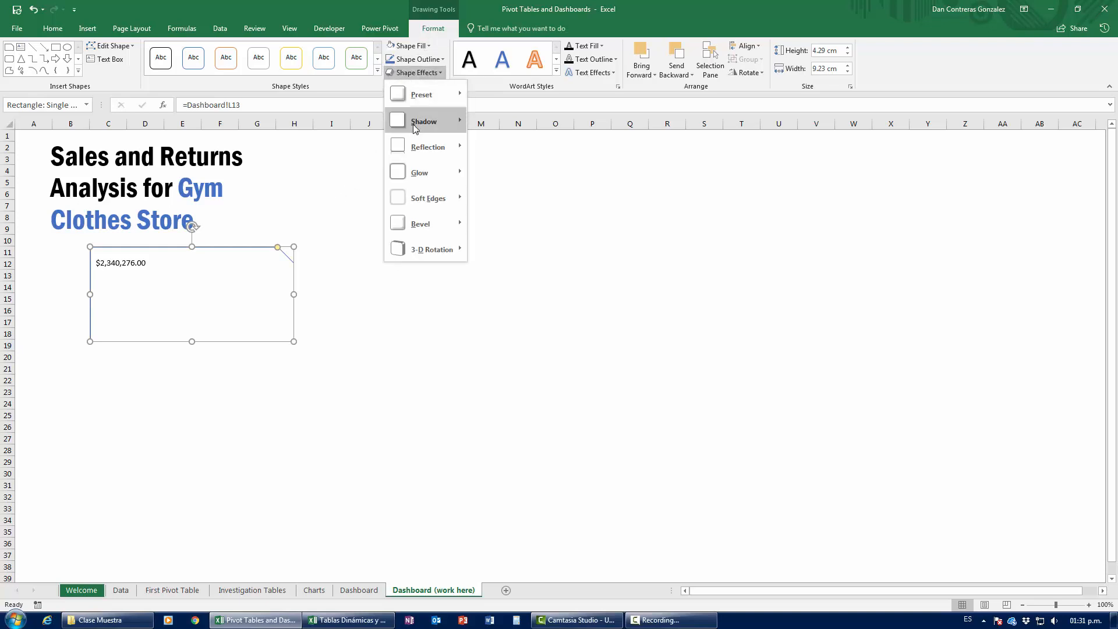
{"action": "mouse_move", "coordinate": [416, 128]}
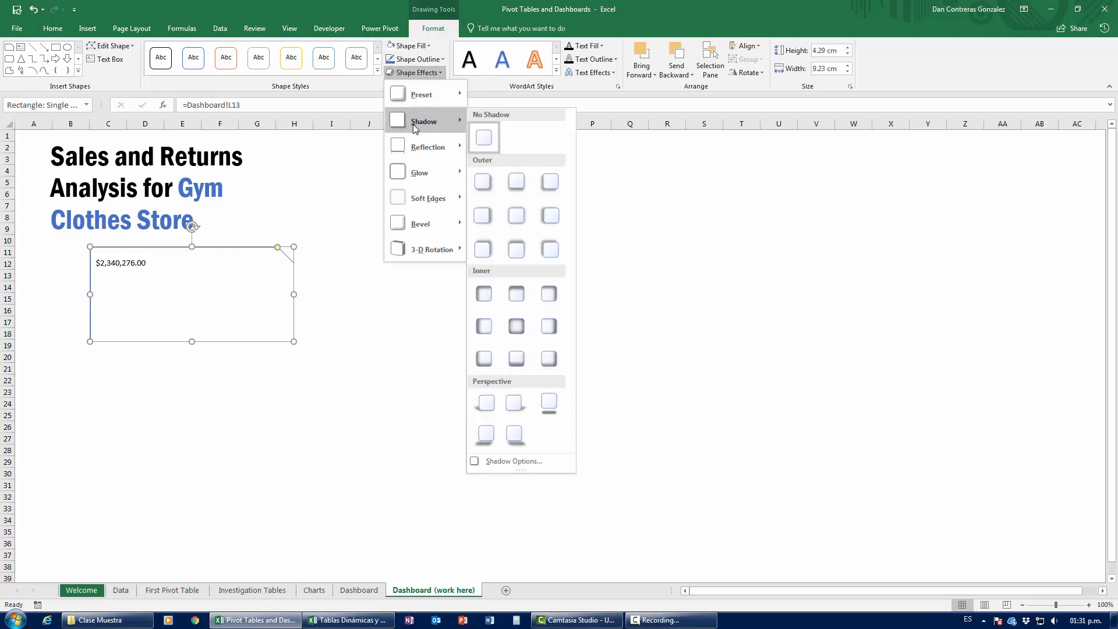
{"action": "left_click", "coordinate": [476, 187]}
{"action": "left_click", "coordinate": [387, 298]}
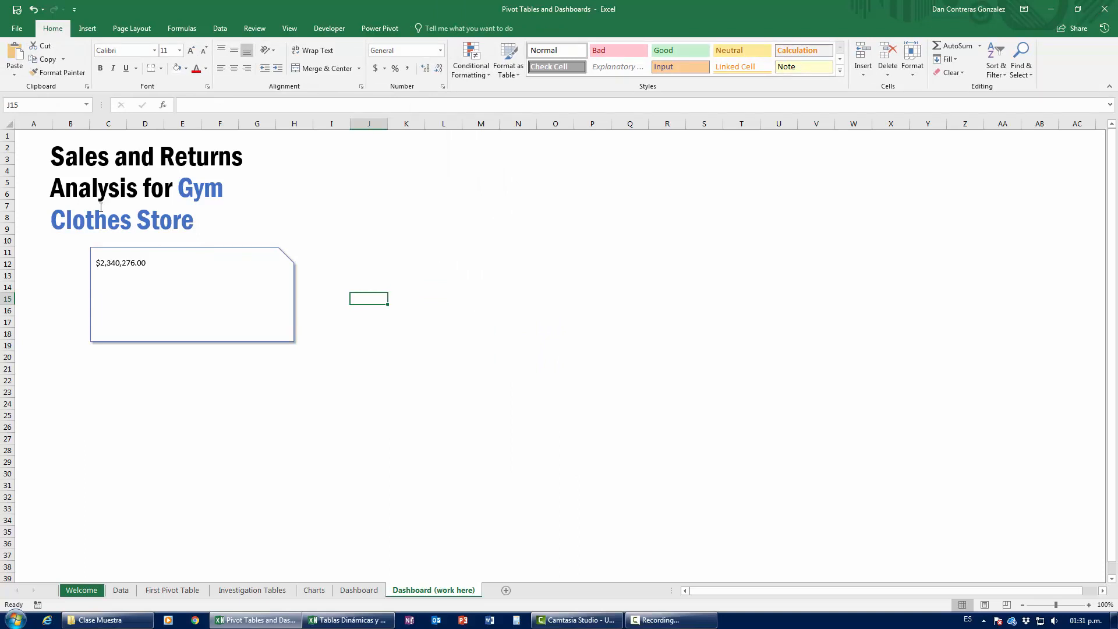
Align the card's sales amount to the right and center it vertically.
{"action": "left_click", "coordinate": [150, 265]}
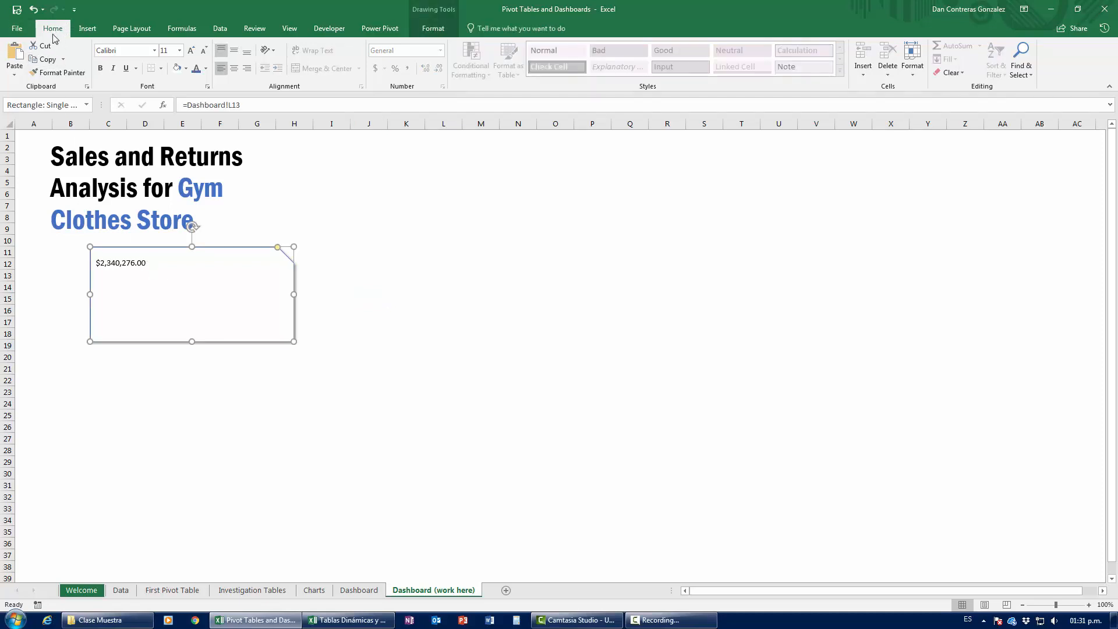
{"action": "left_click", "coordinate": [246, 70]}
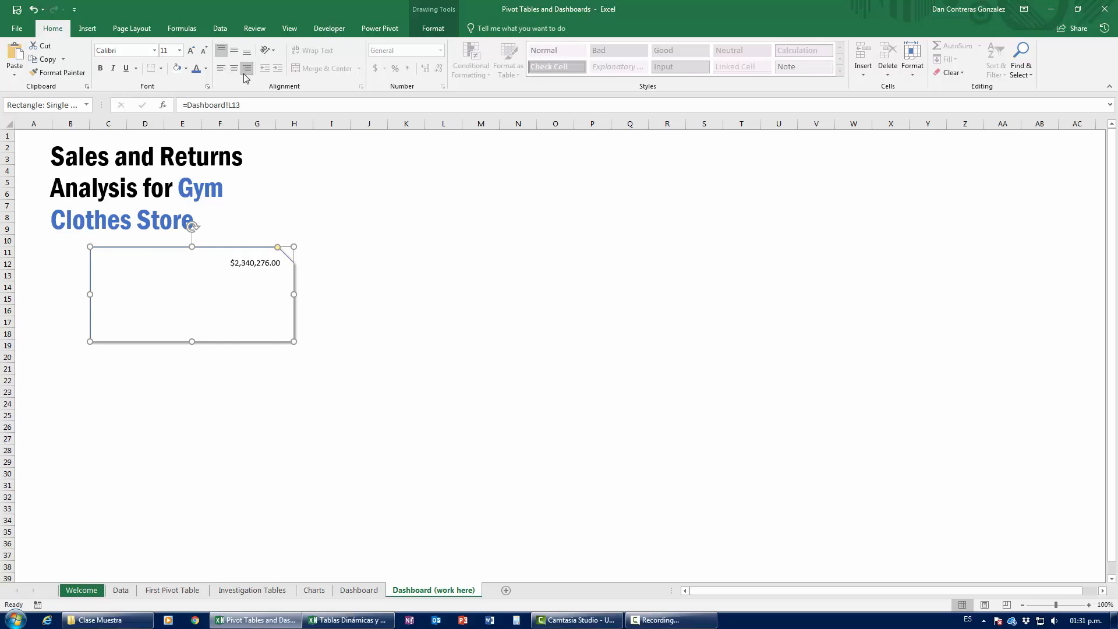
{"action": "left_click", "coordinate": [246, 52]}
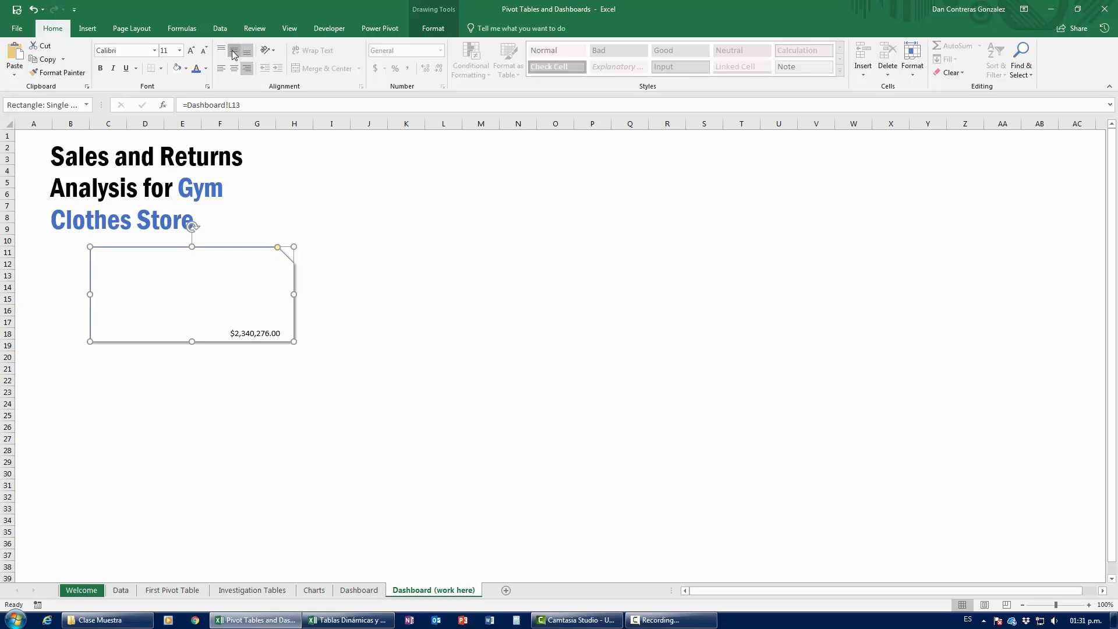
{"action": "left_click", "coordinate": [233, 53]}
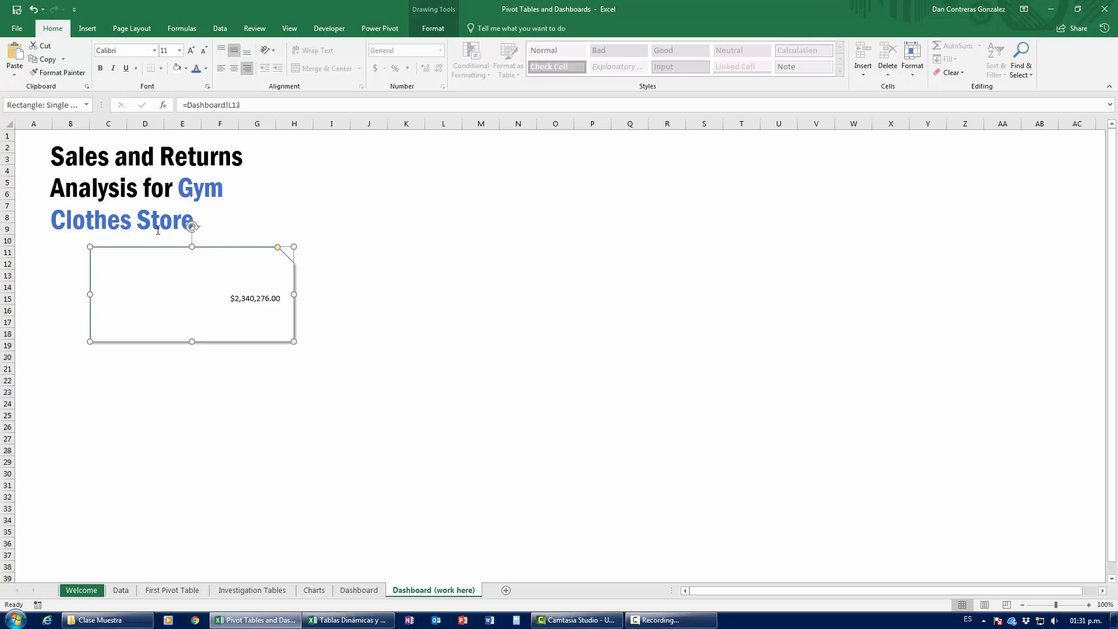
Format the card's sales amount in Franklin Gothic Demi Cond at size 24 and move the card slightly lower beneath the title.
{"action": "left_click", "coordinate": [126, 52]}
{"action": "type", "text": "Franklin Gothic D"}
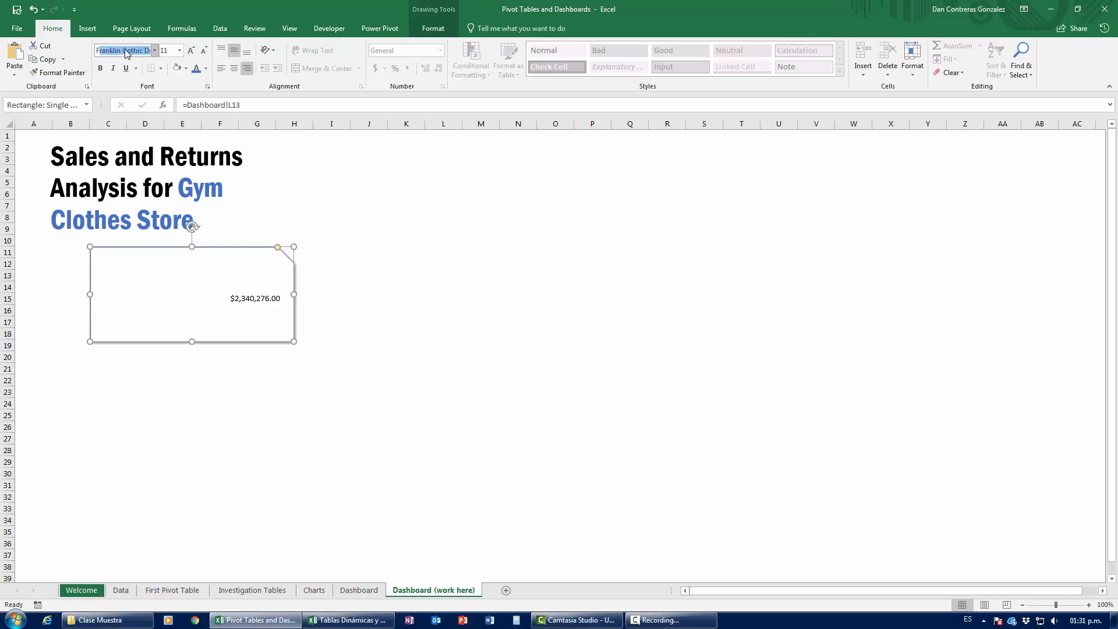
{"action": "key", "text": "Return"}
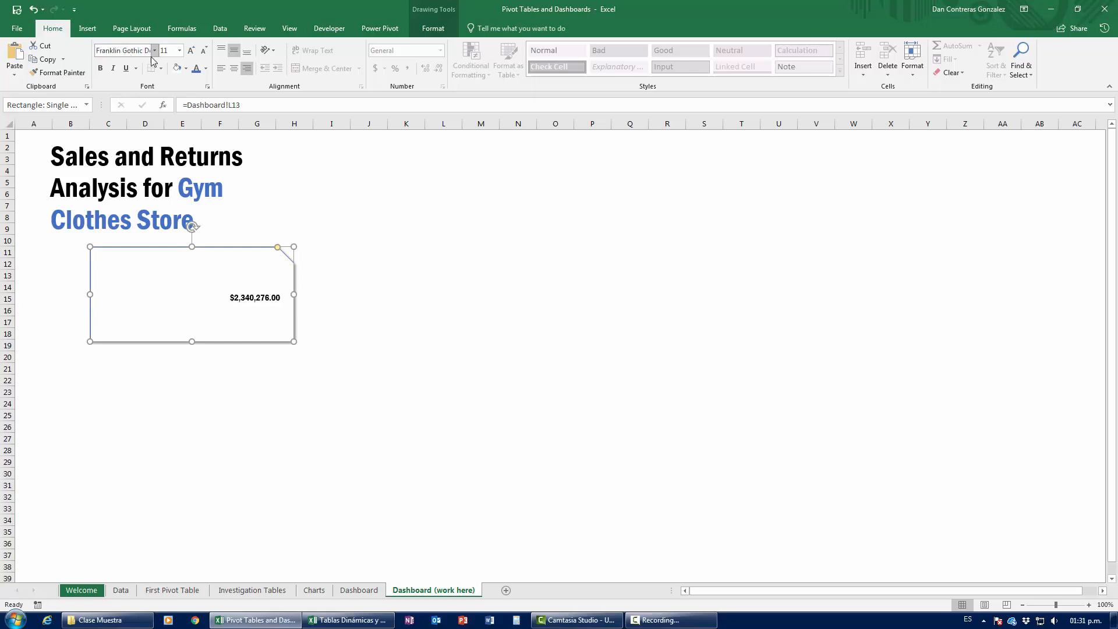
{"action": "left_click", "coordinate": [190, 51]}
{"action": "left_click", "coordinate": [190, 51]}
{"action": "left_click", "coordinate": [191, 50]}
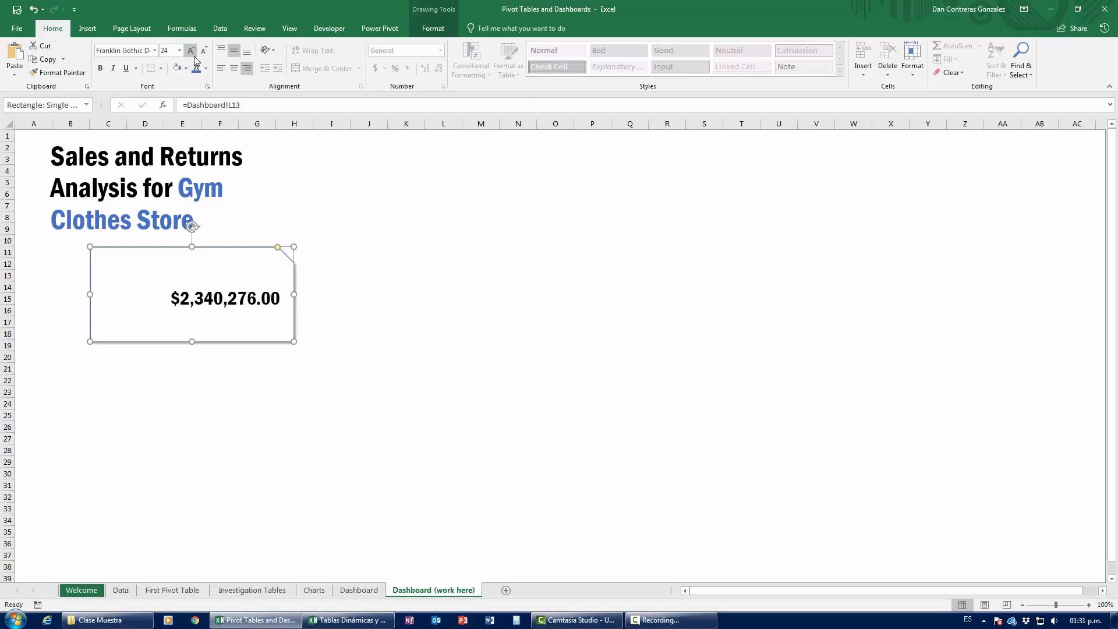
{"action": "left_click", "coordinate": [423, 300]}
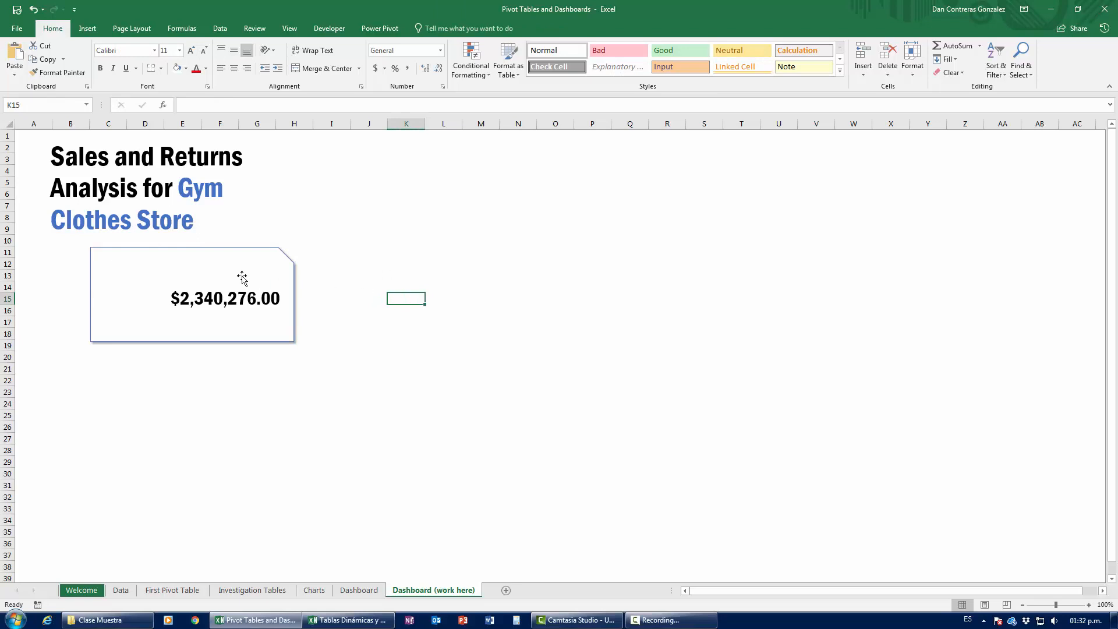
{"action": "left_click_drag", "start_coordinate": [241, 277], "coordinate": [258, 299]}
{"action": "left_click", "coordinate": [443, 333]}
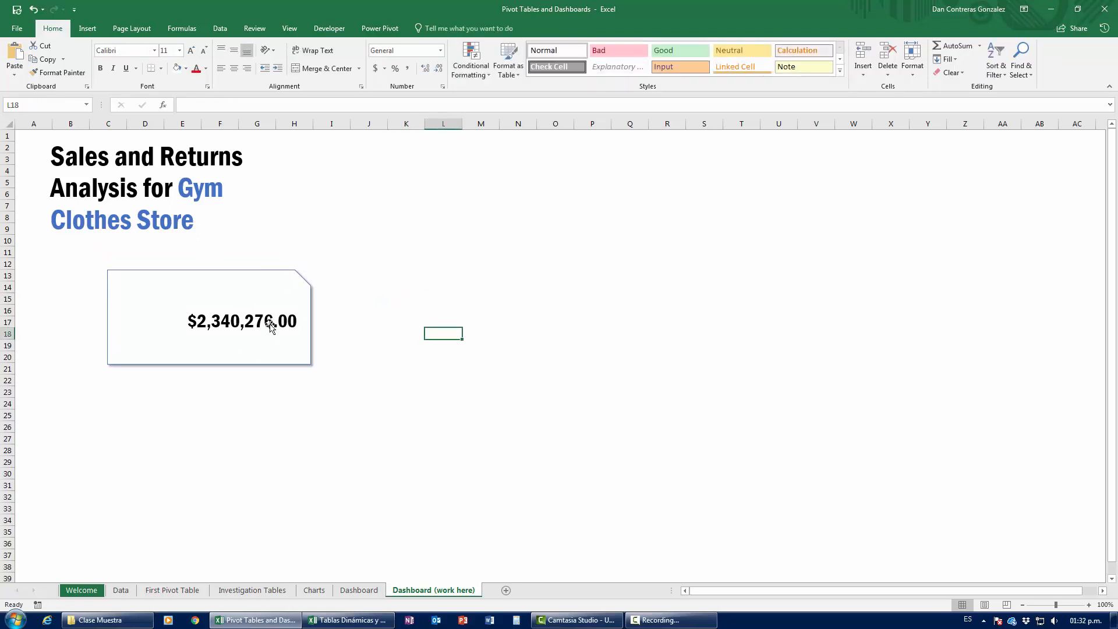
Place a text box about 2.5 cm high and 5.8 cm wide over the card's upper-left area, reading "Total Sales".
{"action": "left_click", "coordinate": [90, 29]}
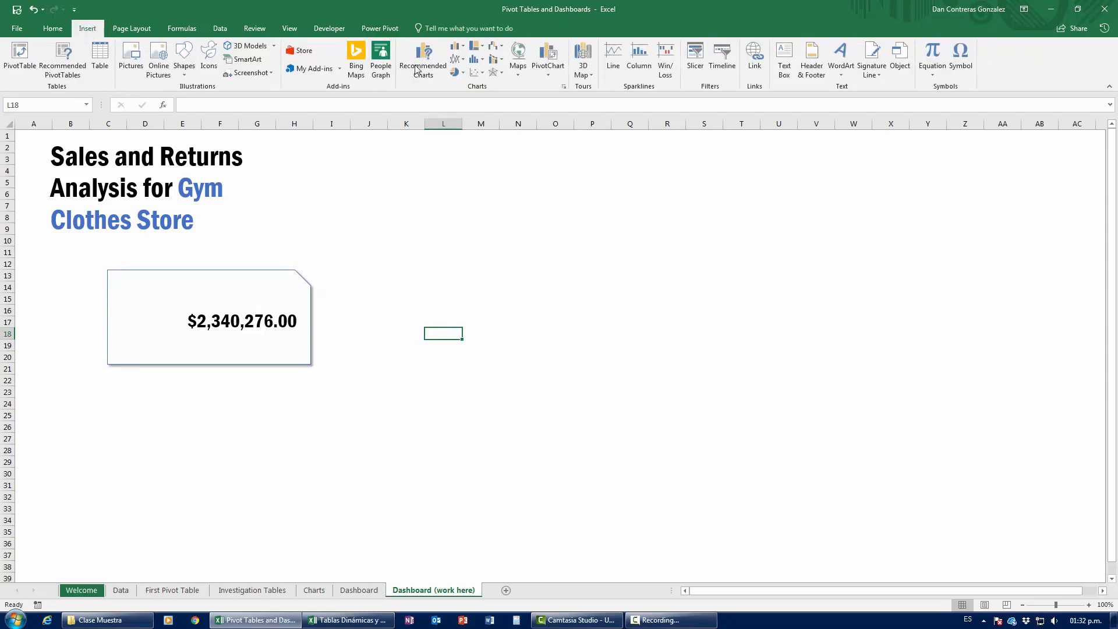
{"action": "left_click", "coordinate": [785, 56]}
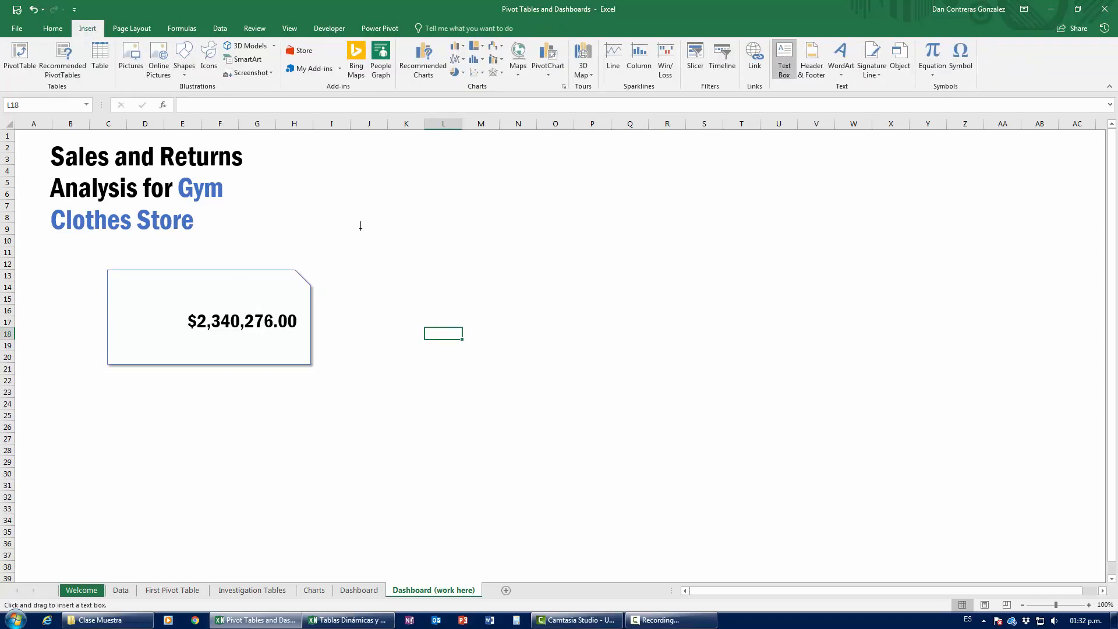
{"action": "left_click_drag", "start_coordinate": [114, 279], "coordinate": [243, 335]}
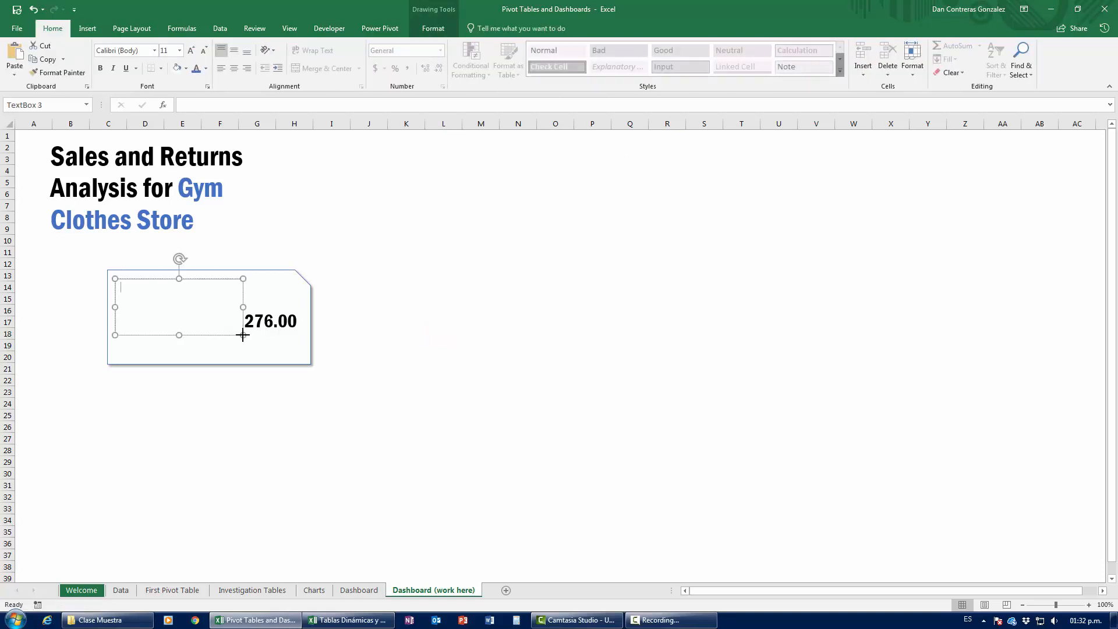
{"action": "type", "text": "Total Sales"}
Format the "Total Sales" label text in Franklin Gothic Demi Cond at size 20.
{"action": "key", "text": "ctrl+a"}
{"action": "left_click", "coordinate": [144, 53]}
{"action": "type", "text": "Franklin Gothic Demi Cond"}
{"action": "key", "text": "Return"}
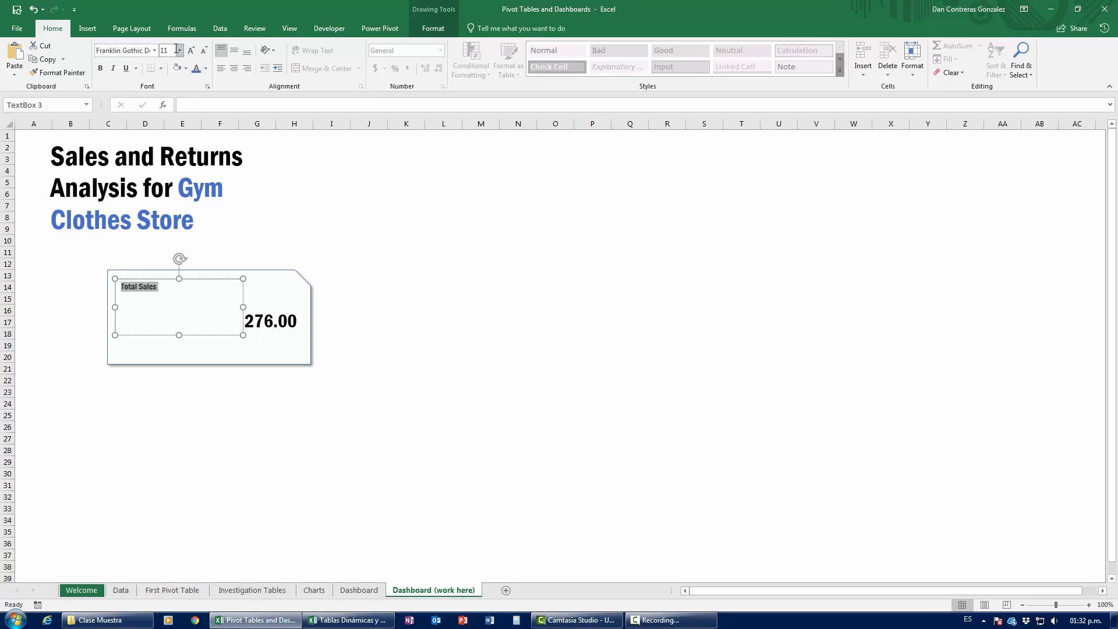
{"action": "left_click", "coordinate": [191, 51]}
{"action": "left_click", "coordinate": [190, 51]}
{"action": "left_click", "coordinate": [190, 52]}
{"action": "left_click", "coordinate": [190, 52]}
{"action": "left_click", "coordinate": [190, 51]}
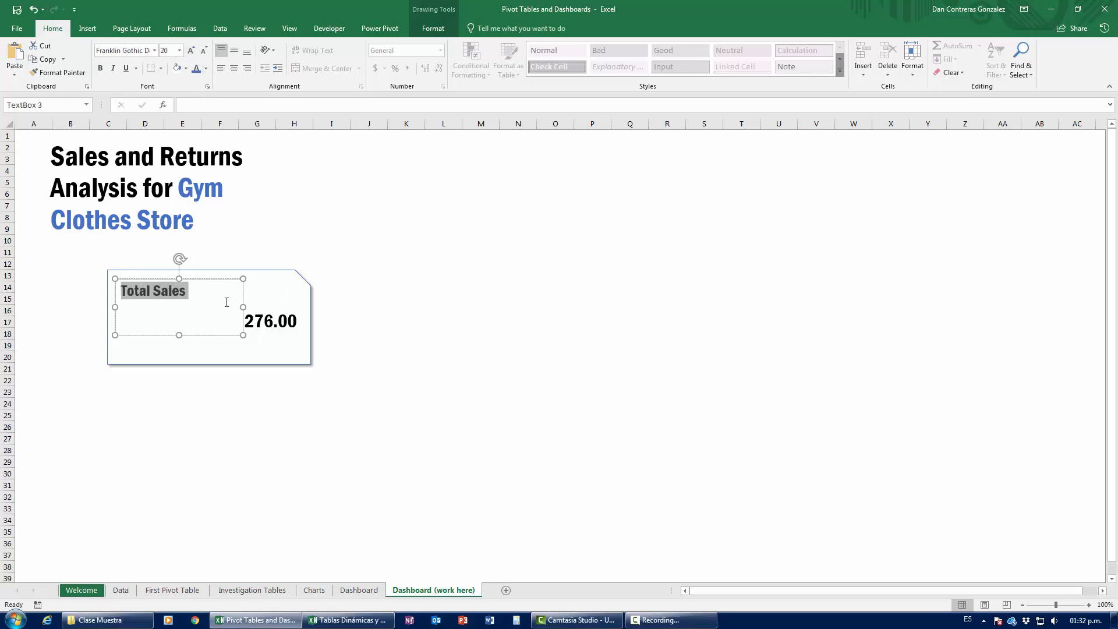
Remove the fill and the outline from the "Total Sales" text box.
{"action": "left_click", "coordinate": [424, 35]}
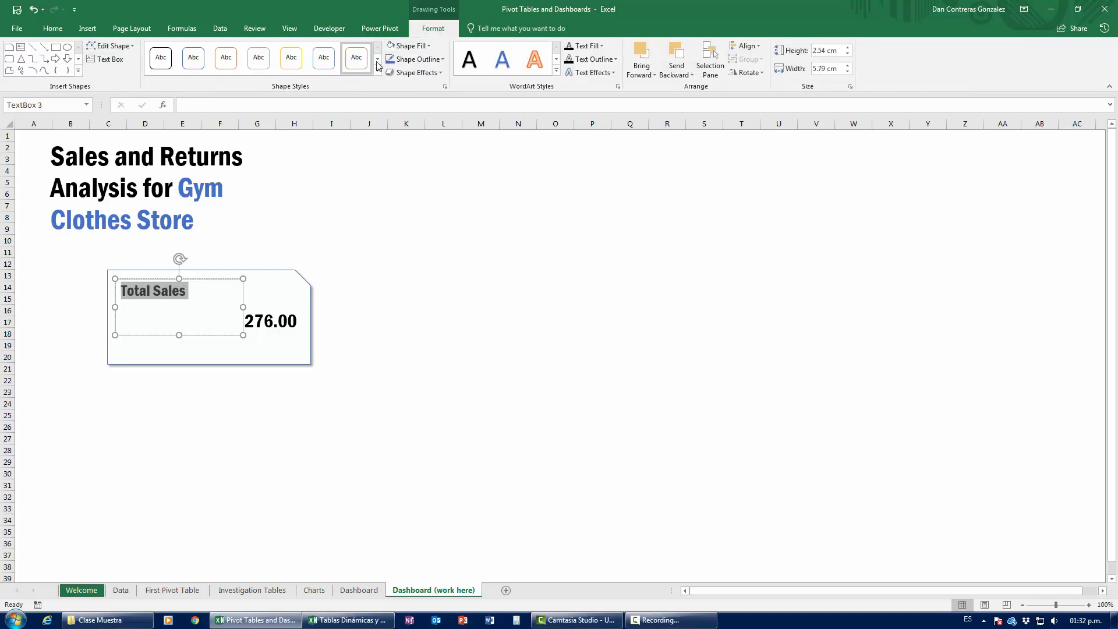
{"action": "left_click", "coordinate": [409, 45]}
{"action": "left_click", "coordinate": [412, 186]}
{"action": "left_click", "coordinate": [417, 59]}
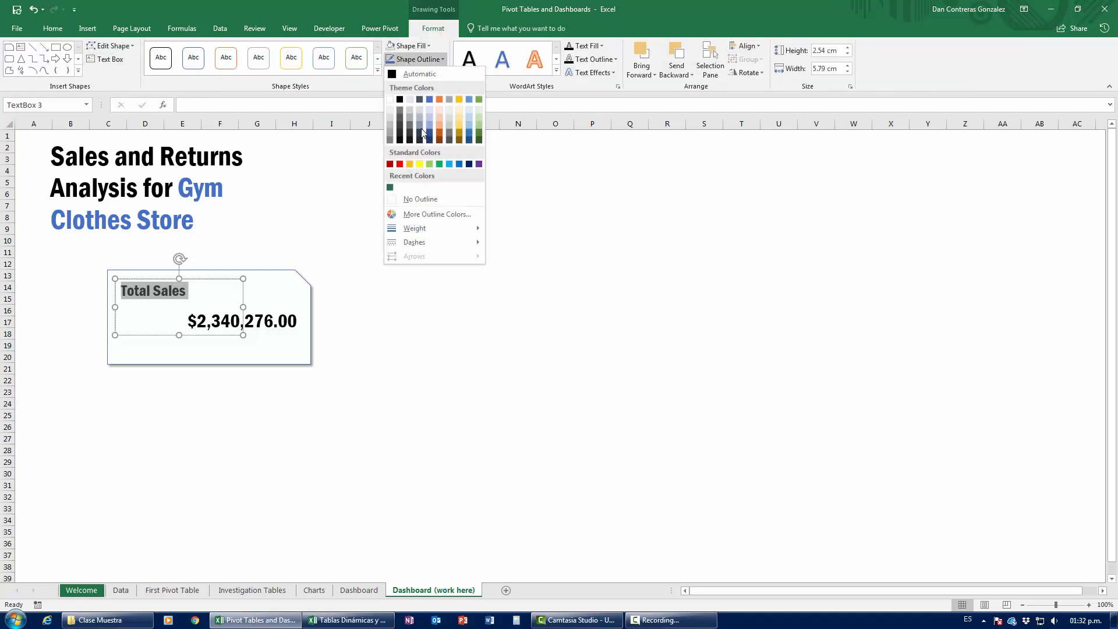
{"action": "left_click", "coordinate": [424, 193]}
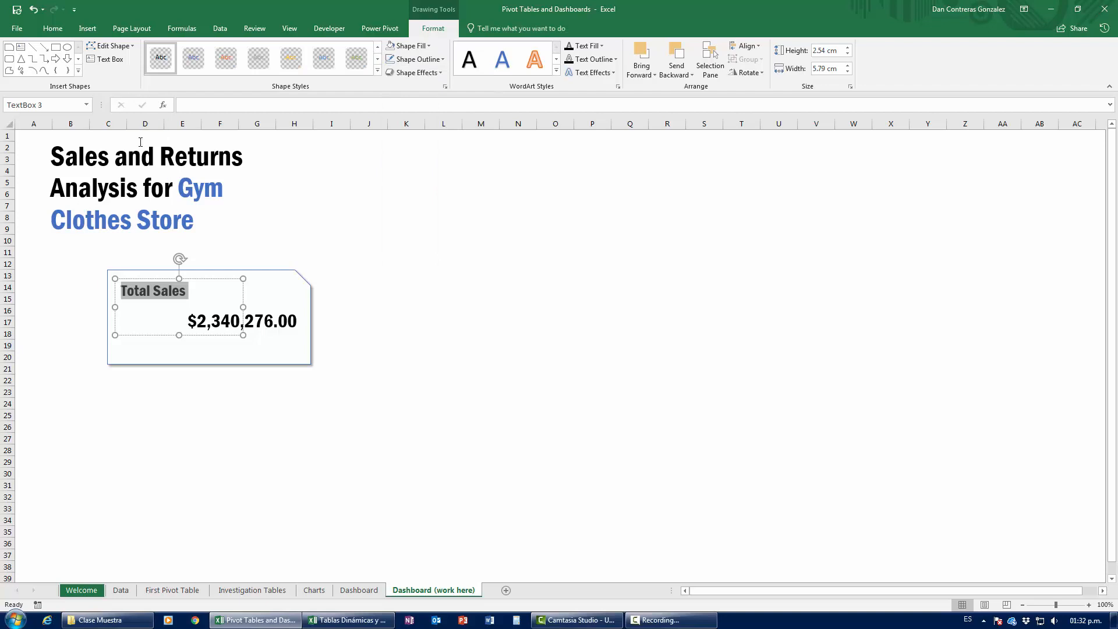
Color the "Total Sales" label blue and enlarge its text to one size step below 32.
{"action": "left_click", "coordinate": [61, 28]}
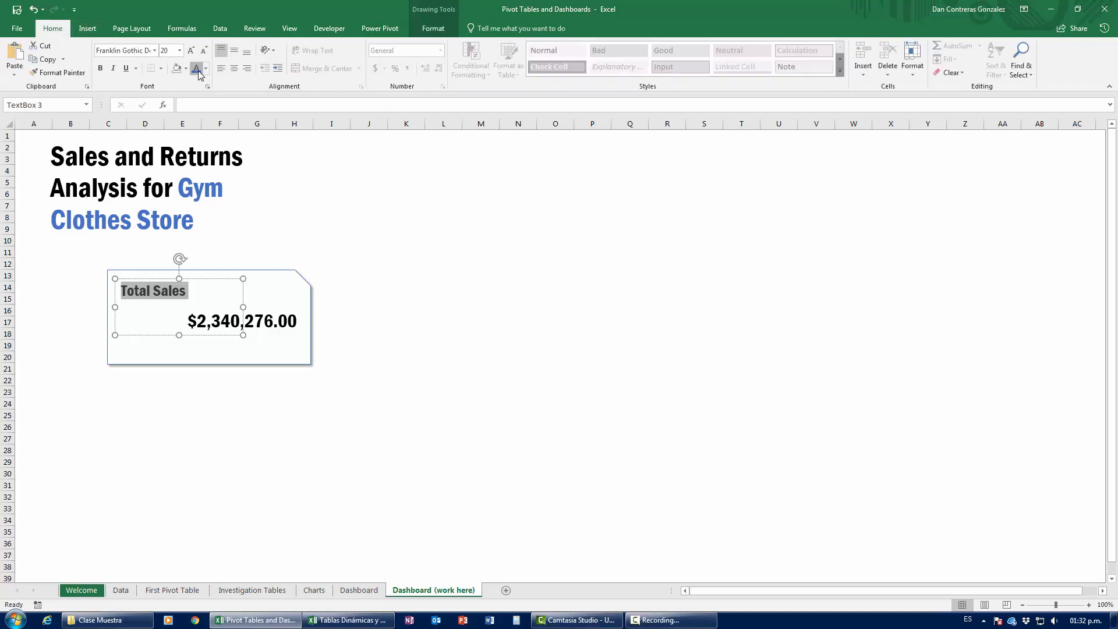
{"action": "left_click", "coordinate": [198, 71]}
{"action": "left_click", "coordinate": [191, 52]}
{"action": "left_click", "coordinate": [191, 52]}
{"action": "left_click", "coordinate": [191, 52]}
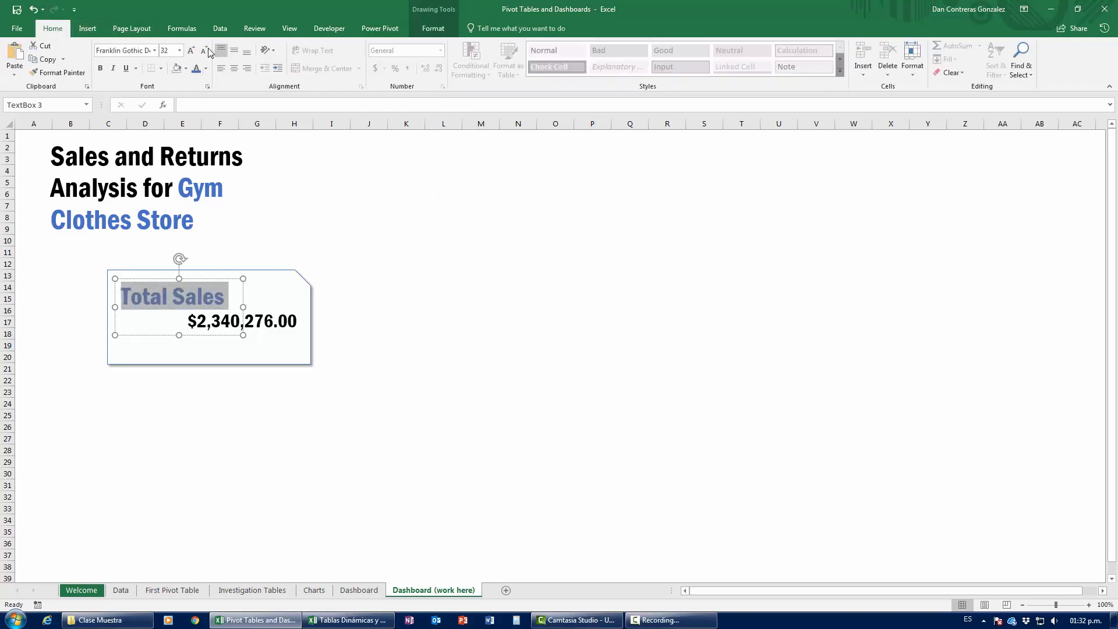
{"action": "left_click", "coordinate": [205, 51]}
{"action": "left_click", "coordinate": [464, 344]}
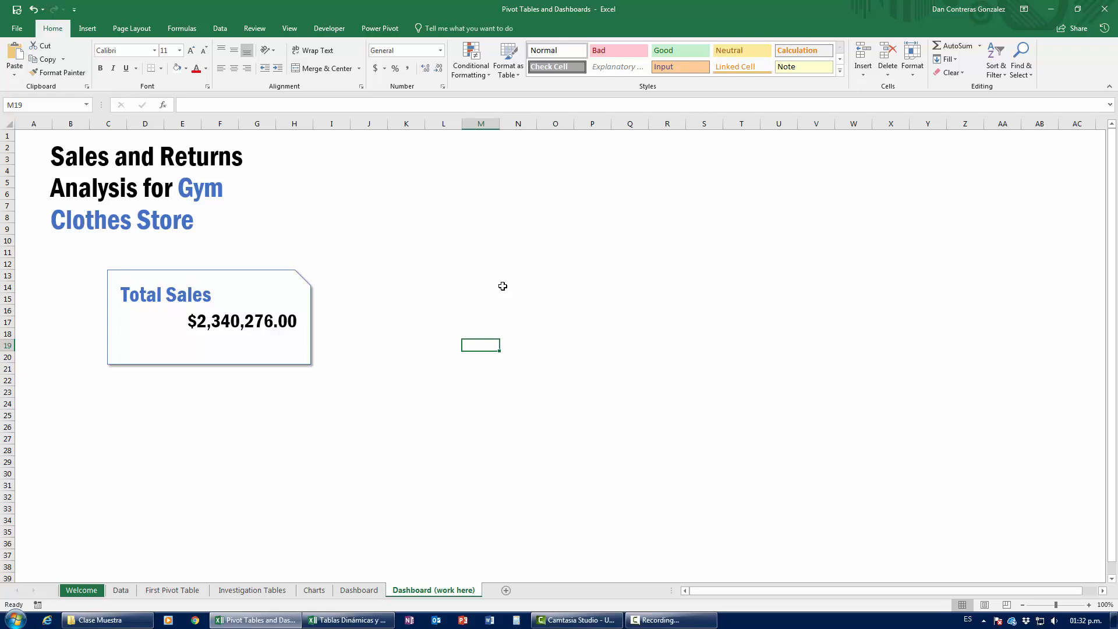
Check the cards in the solved example workbook's dashboard, then return to the Pivot Tables and Dashboards workbook.
{"action": "left_click", "coordinate": [348, 620]}
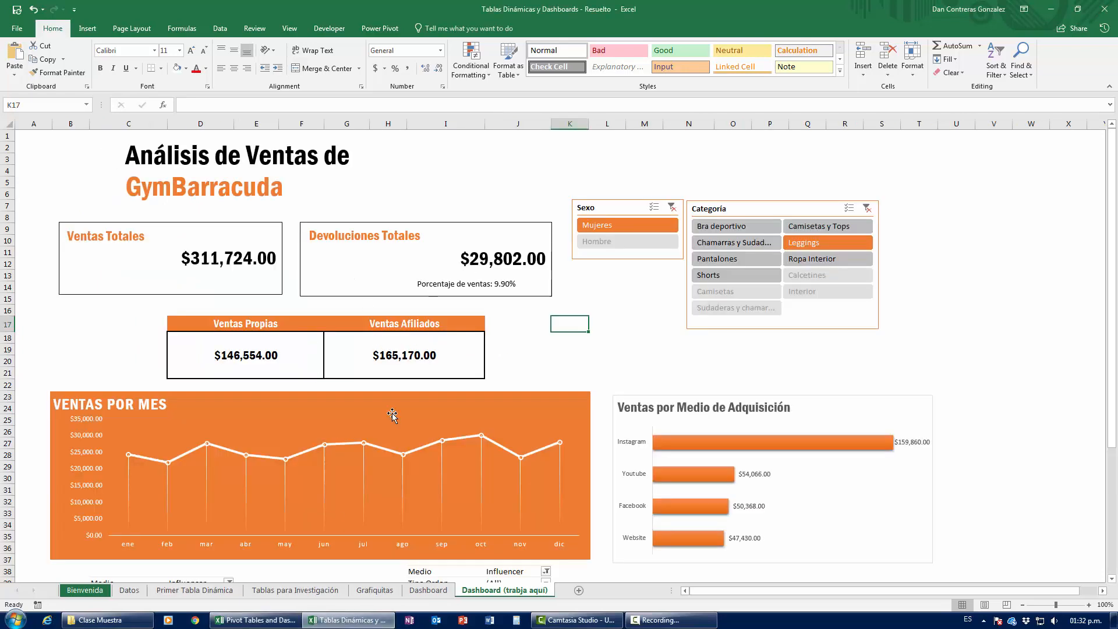
{"action": "left_click", "coordinate": [256, 620]}
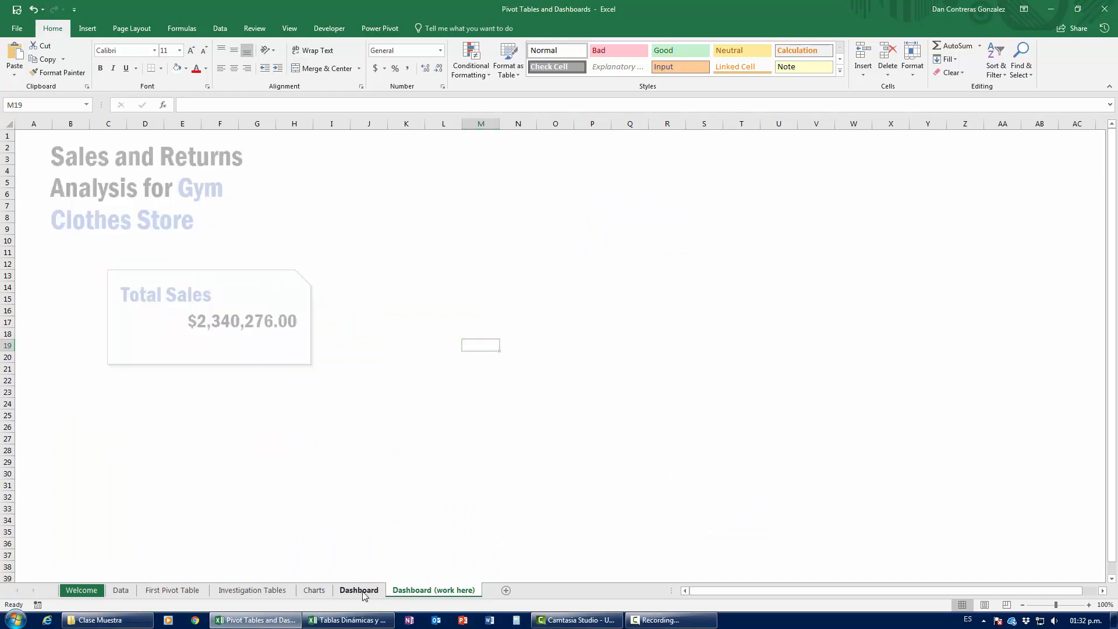
Insert a pivot table based on the "data" table at cell K17 of the Dashboard sheet.
{"action": "left_click", "coordinate": [359, 590]}
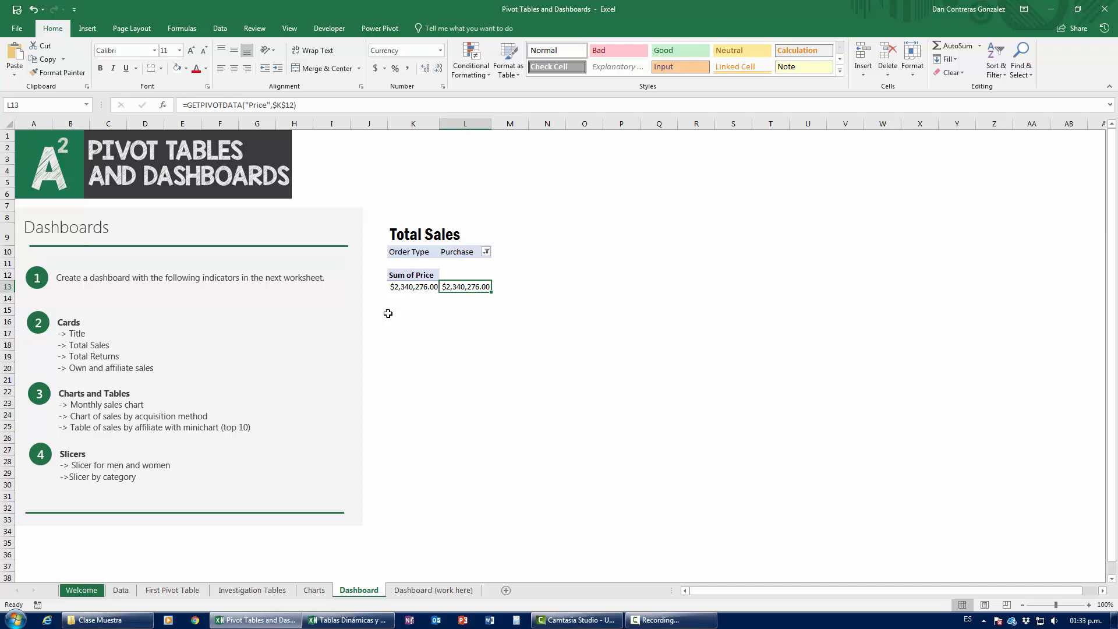
{"action": "left_click", "coordinate": [410, 331]}
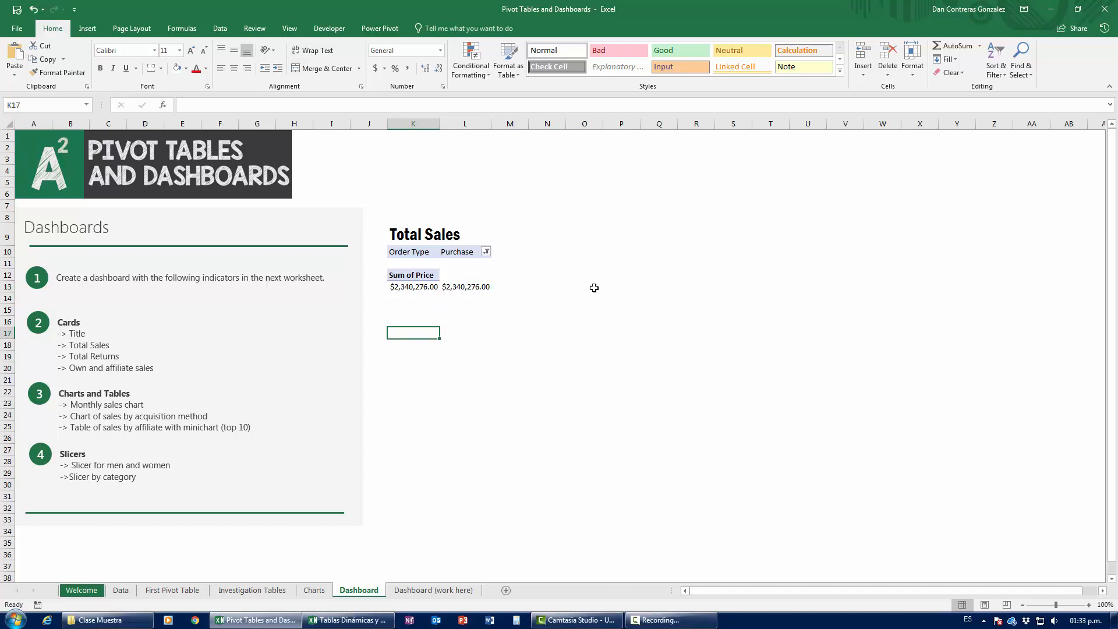
{"action": "left_click", "coordinate": [93, 31]}
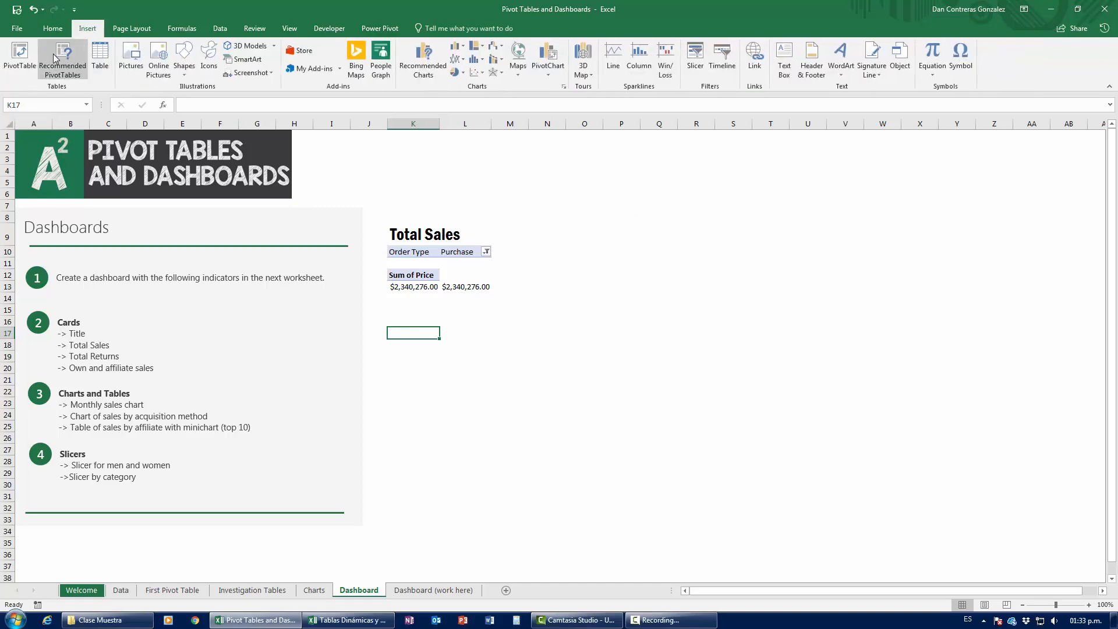
{"action": "left_click", "coordinate": [19, 59]}
{"action": "type", "text": "Data"}
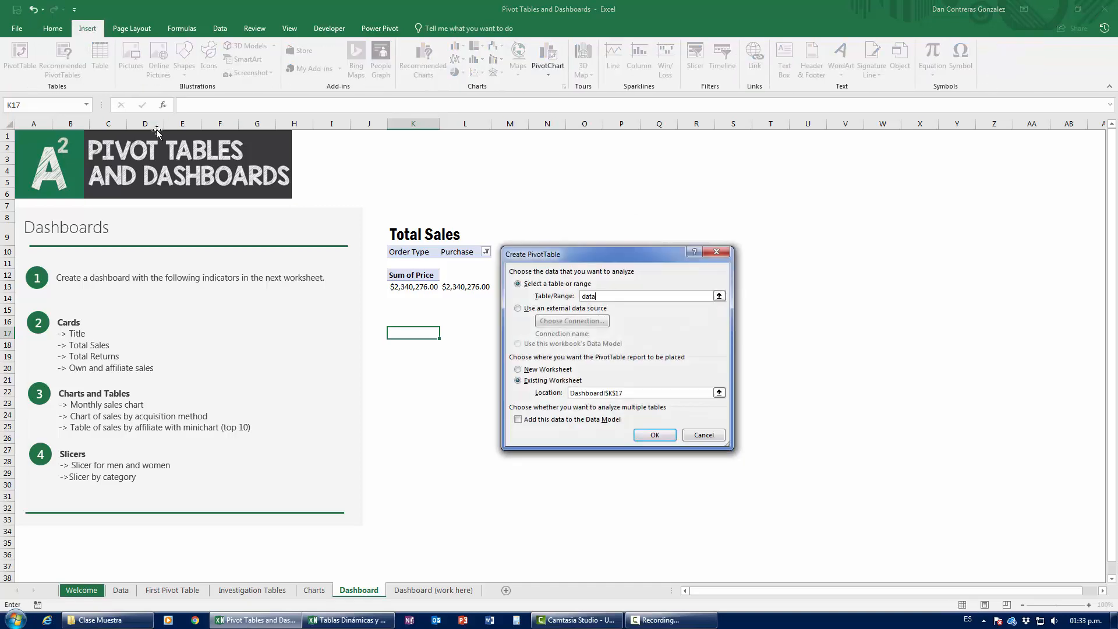
{"action": "key", "text": "Return"}
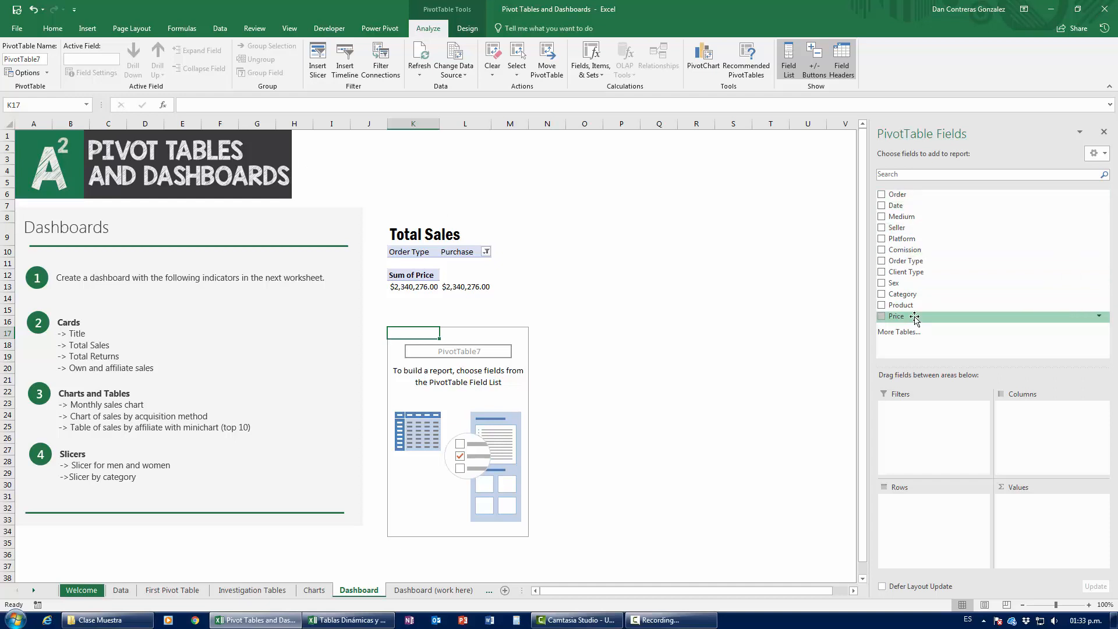
Sum Price in the new pivot table and add Order Type as a report filter limited to Returns.
{"action": "left_click", "coordinate": [897, 315]}
{"action": "left_click_drag", "start_coordinate": [914, 261], "coordinate": [919, 448]}
{"action": "left_click", "coordinate": [460, 311]}
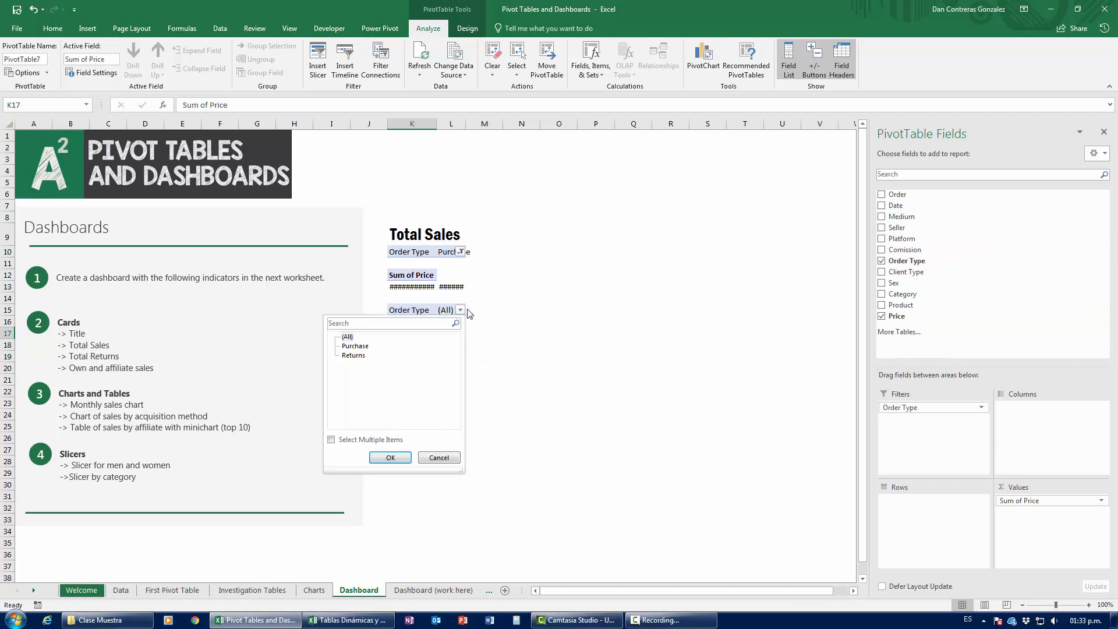
{"action": "left_click", "coordinate": [352, 356]}
{"action": "left_click", "coordinate": [392, 461]}
Widen columns K and L and format the returns total in the pivot table as currency.
{"action": "left_click_drag", "start_coordinate": [437, 124], "coordinate": [527, 126]}
{"action": "left_click", "coordinate": [583, 322]}
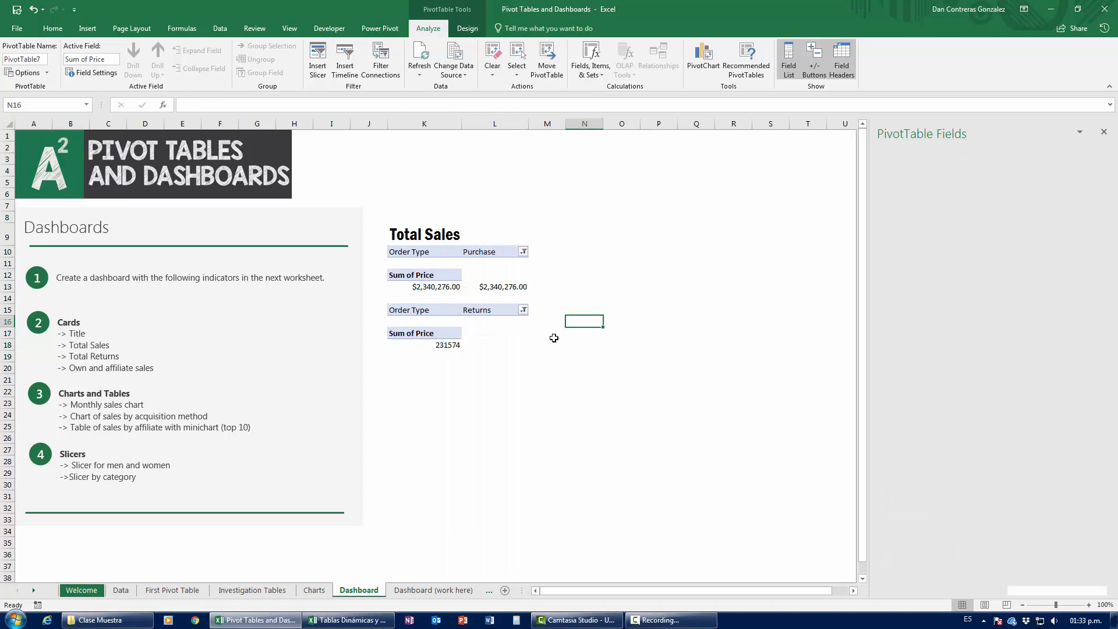
{"action": "left_click", "coordinate": [425, 346]}
{"action": "key", "text": "ctrl+shift+4"}
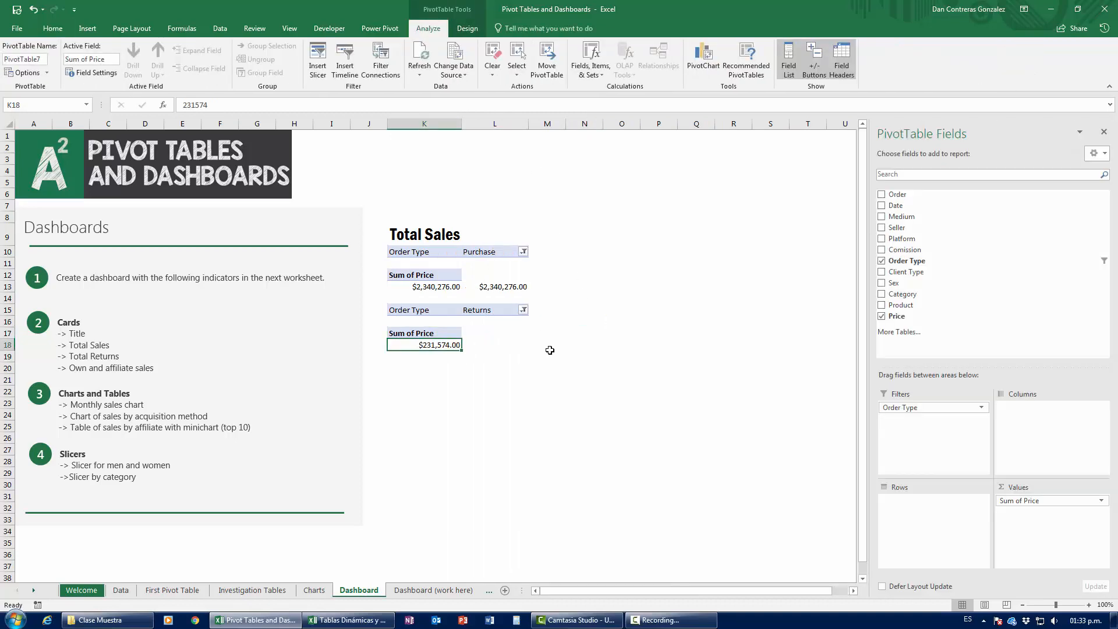
{"action": "left_click", "coordinate": [443, 402]}
Copy the "Total Sales" heading to cell K14 above the returns pivot table and change it to "Total Returns".
{"action": "left_click", "coordinate": [425, 346]}
{"action": "left_click", "coordinate": [413, 240]}
{"action": "key", "text": "ctrl+c"}
{"action": "left_click", "coordinate": [431, 301]}
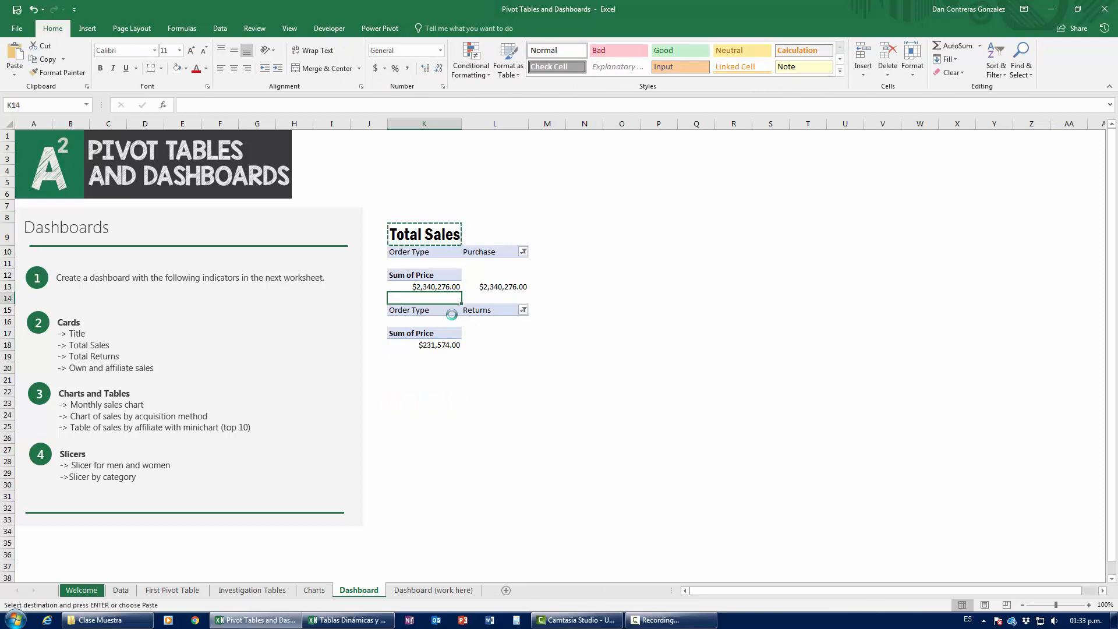
{"action": "key", "text": "ctrl+v"}
{"action": "type", "text": "Total Returns"}
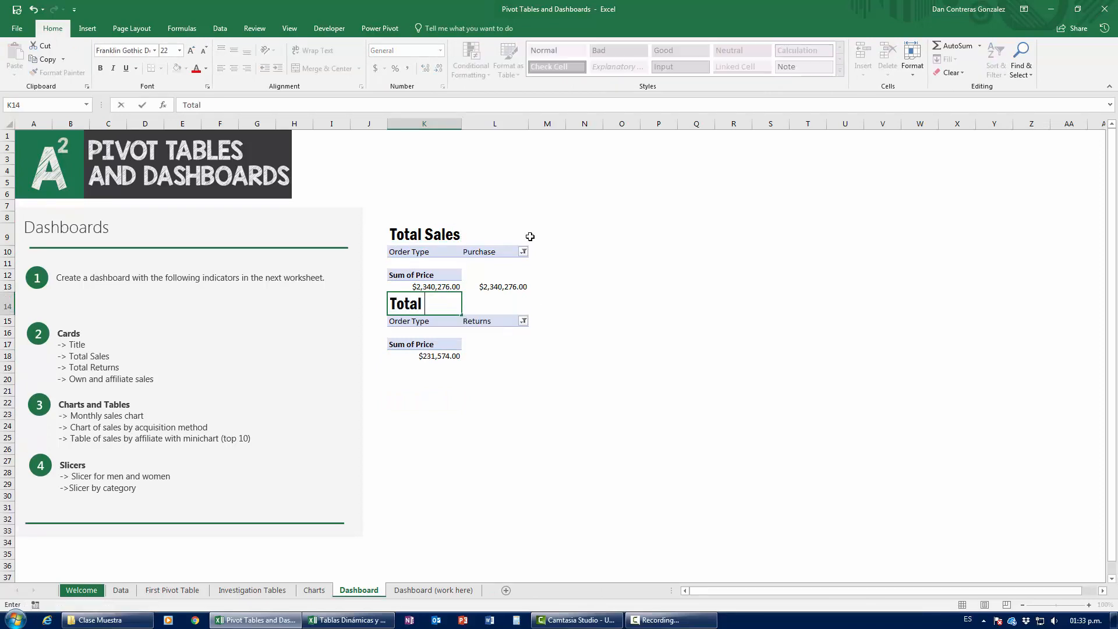
{"action": "key", "text": "Return"}
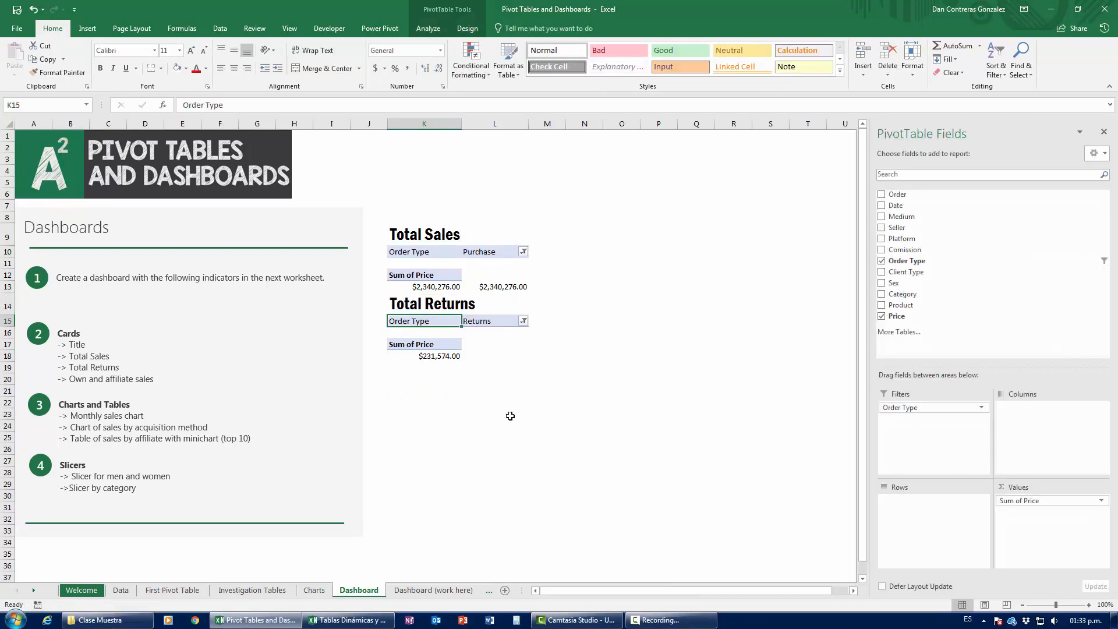
{"action": "left_click", "coordinate": [511, 390]}
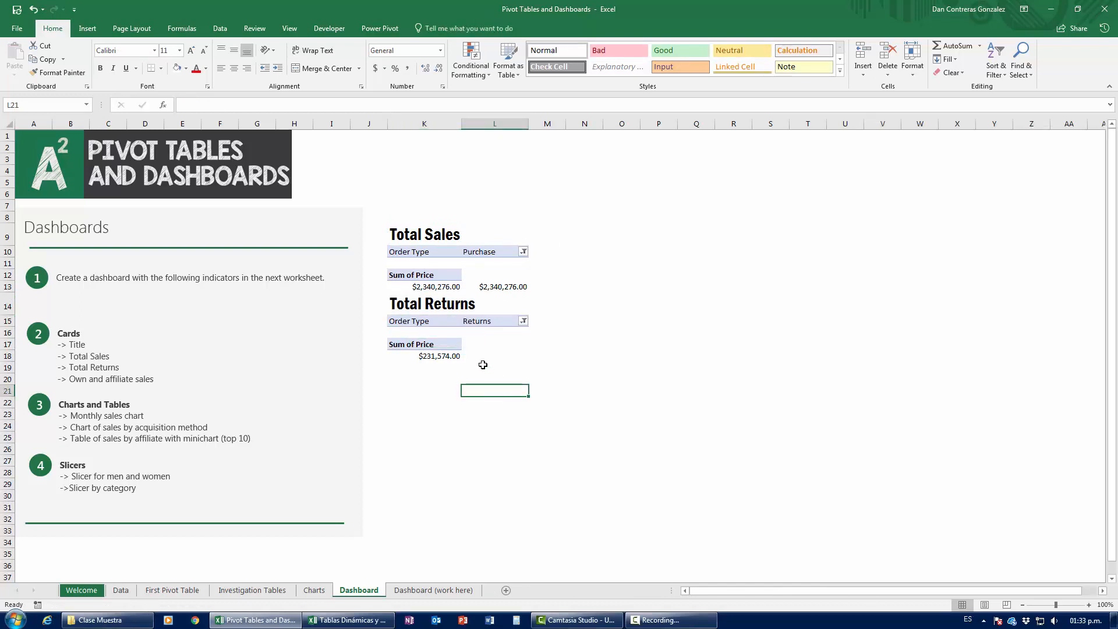
Reference the returns pivot total in cell L18 with a formula and format that cell as currency.
{"action": "left_click", "coordinate": [485, 354]}
{"action": "type", "text": "="}
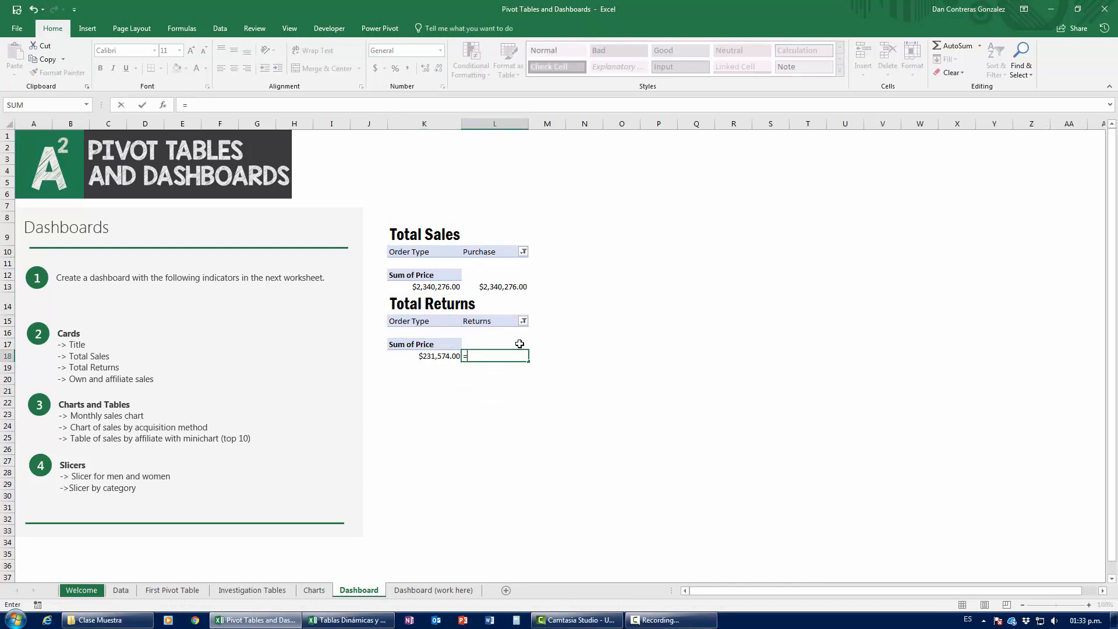
{"action": "key", "text": "Left"}
{"action": "key", "text": "Return"}
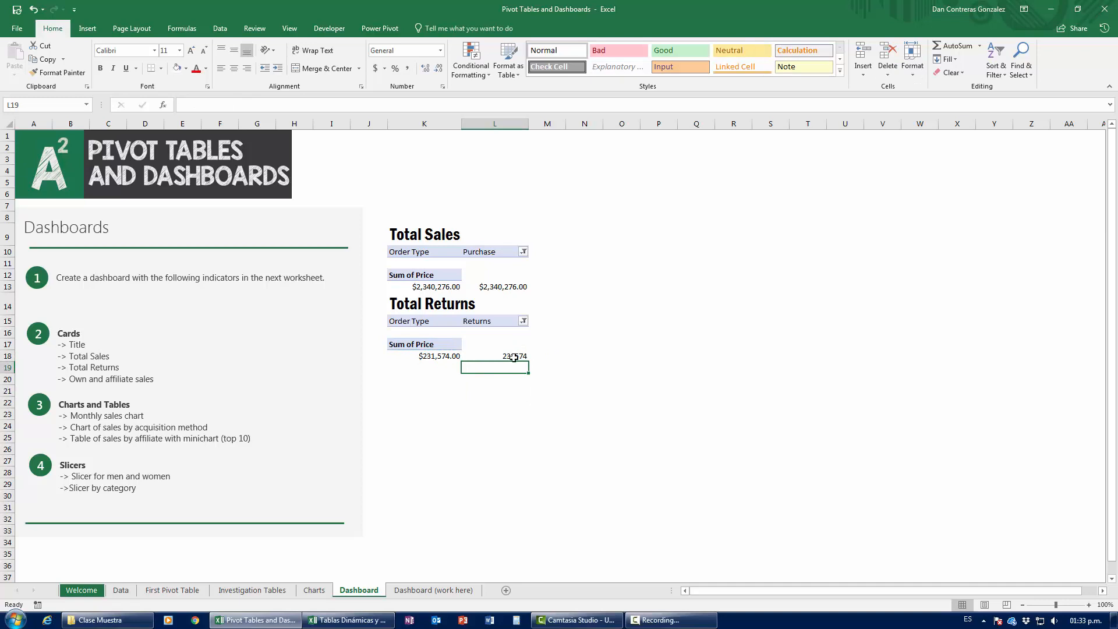
{"action": "left_click", "coordinate": [514, 357]}
{"action": "key", "text": "ctrl+shift+4"}
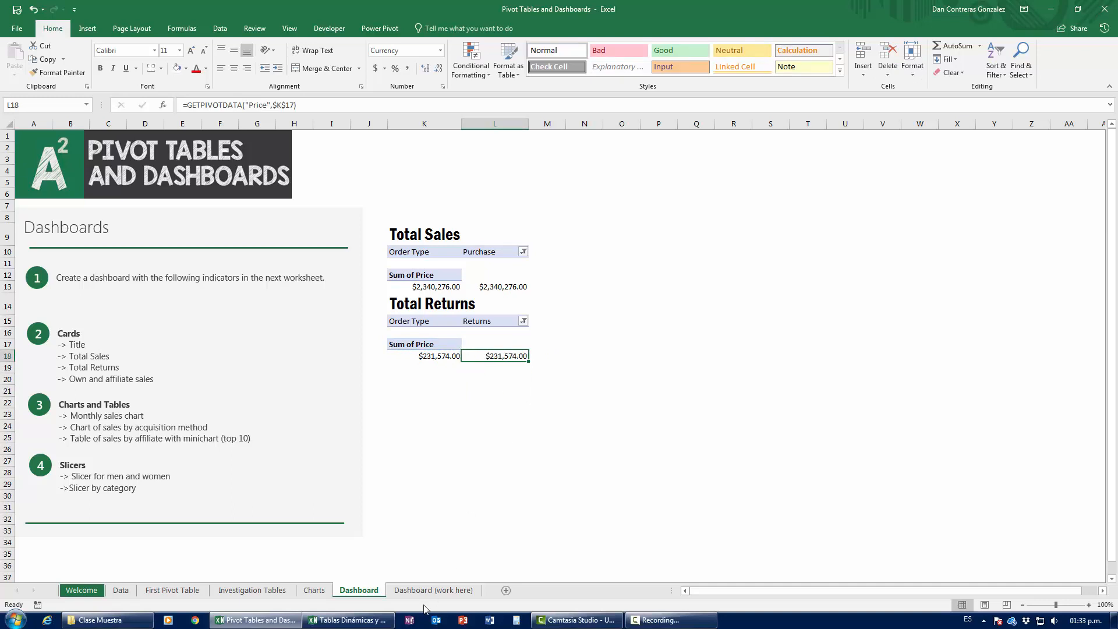
On the Dashboard (work here) sheet, duplicate the Total Sales card shape and place the copy beside the original.
{"action": "left_click", "coordinate": [434, 590]}
{"action": "left_click", "coordinate": [377, 392]}
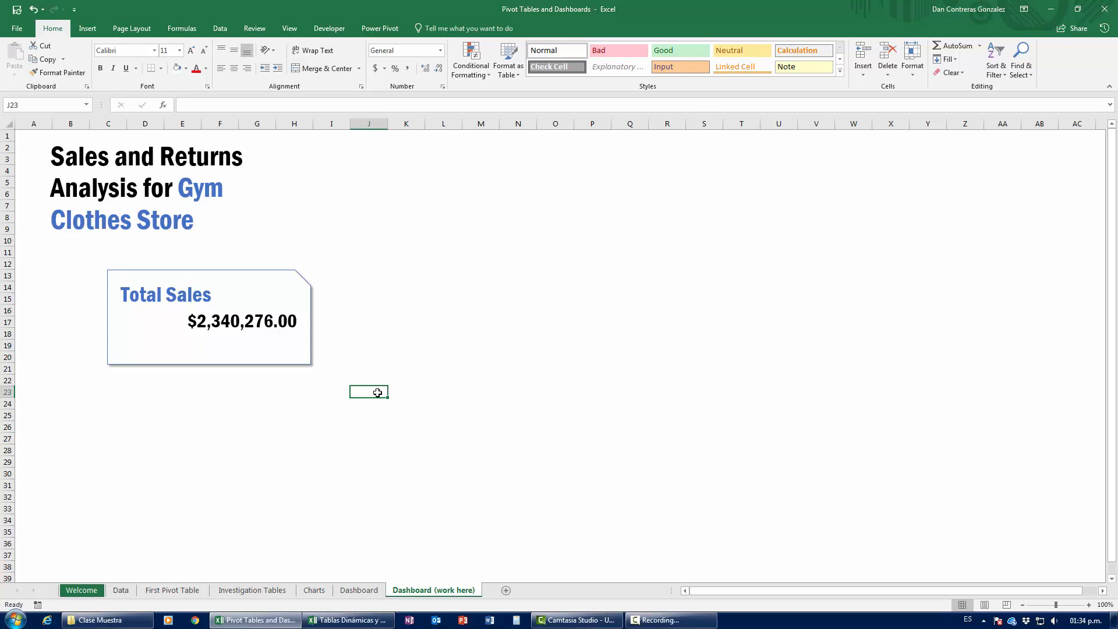
{"action": "left_click", "coordinate": [260, 361]}
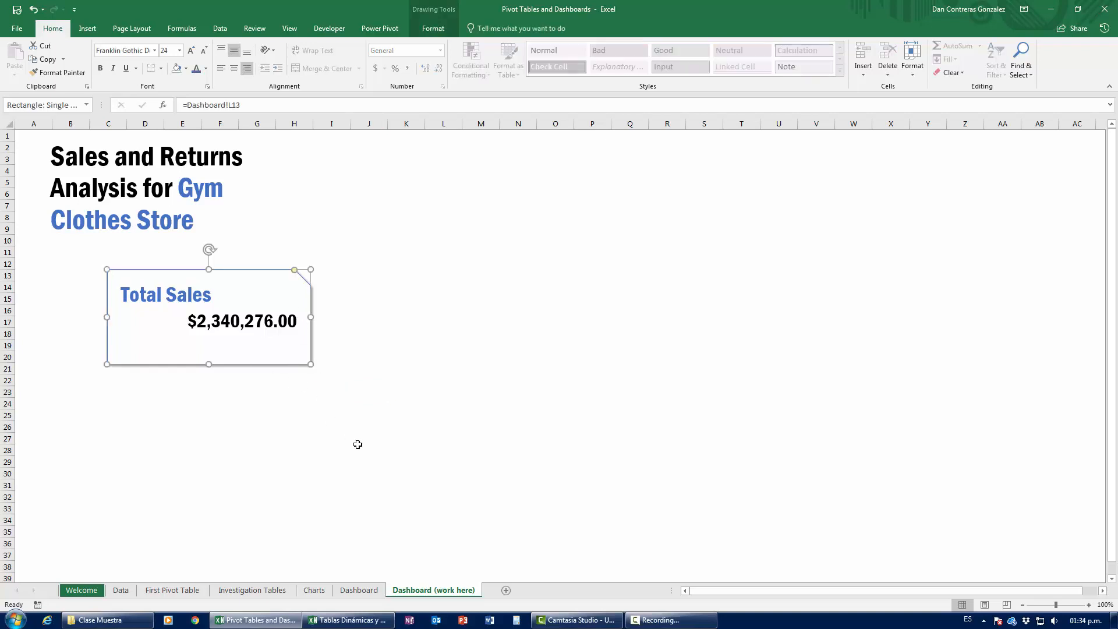
{"action": "key", "text": "ctrl+c"}
{"action": "left_click_drag", "start_coordinate": [274, 364], "coordinate": [490, 358]}
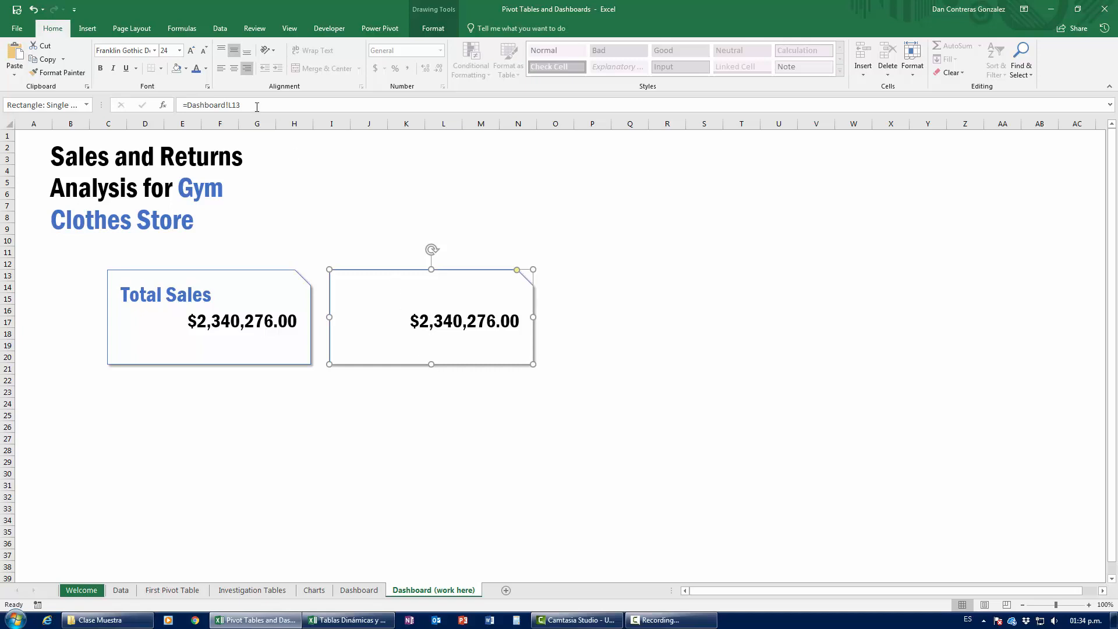
Link the duplicated card's value to cell L18 of the Dashboard sheet.
{"action": "left_click_drag", "start_coordinate": [240, 105], "coordinate": [124, 102]}
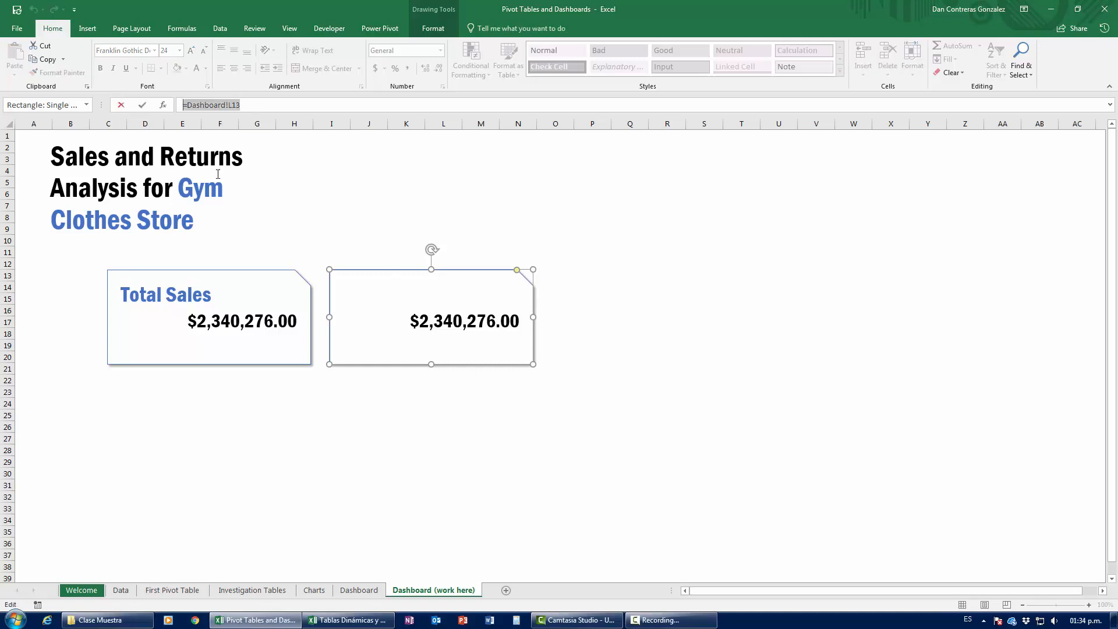
{"action": "type", "text": "="}
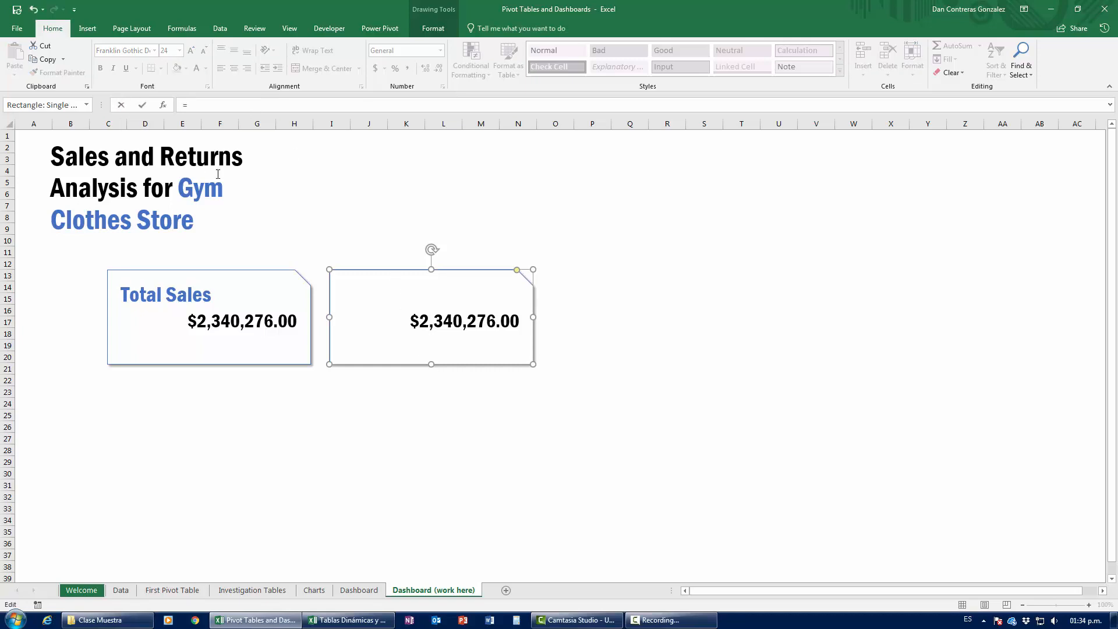
{"action": "left_click", "coordinate": [362, 591]}
{"action": "left_click", "coordinate": [486, 357]}
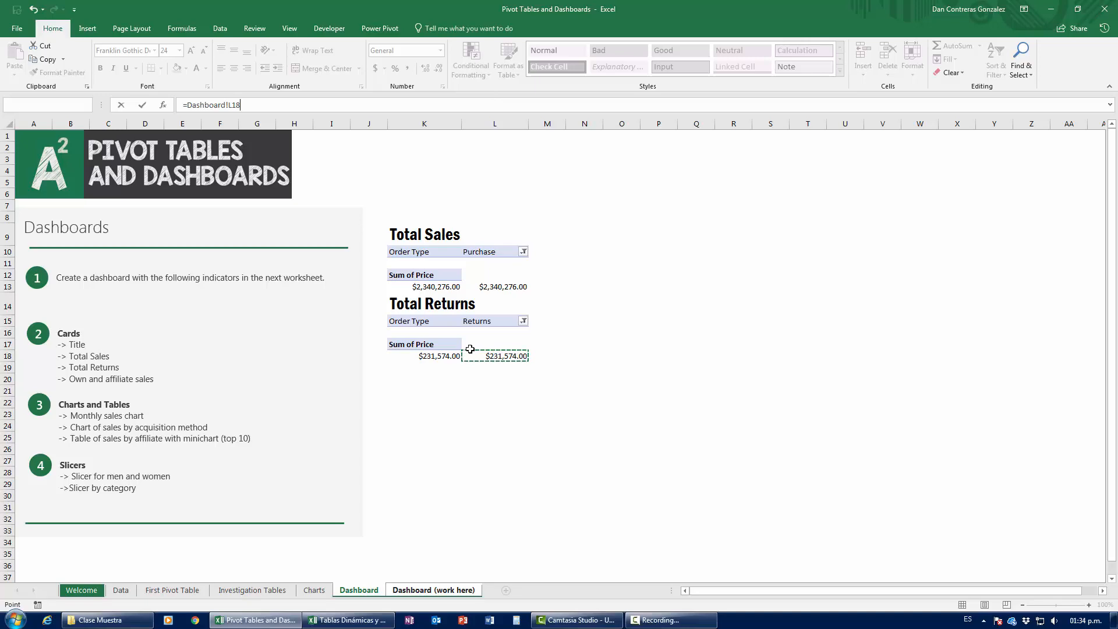
{"action": "key", "text": "Return"}
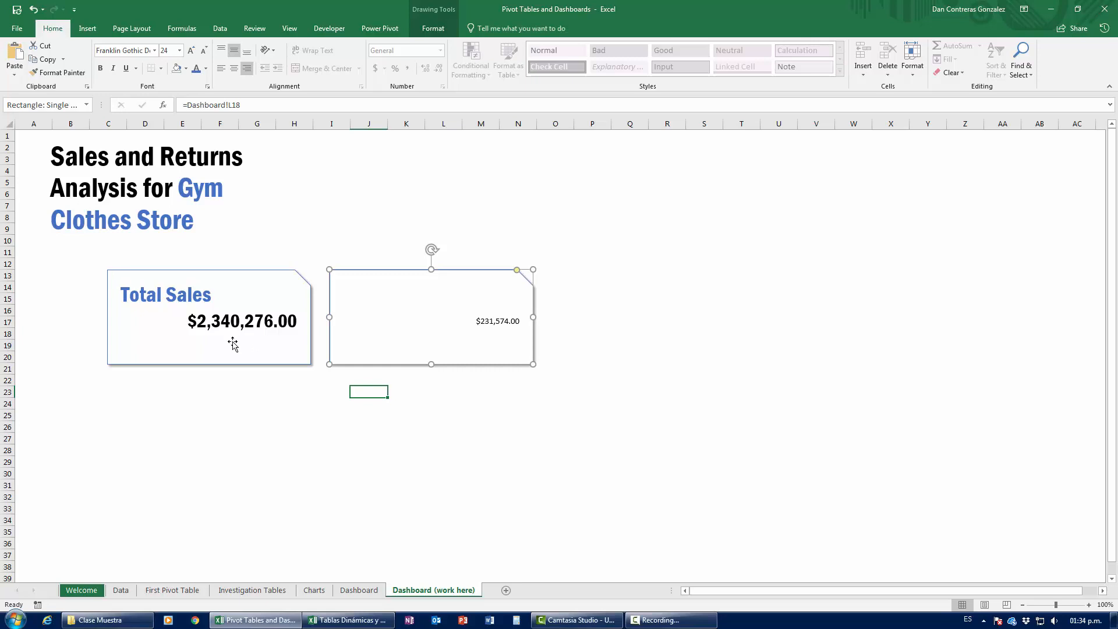
{"action": "left_click", "coordinate": [745, 402]}
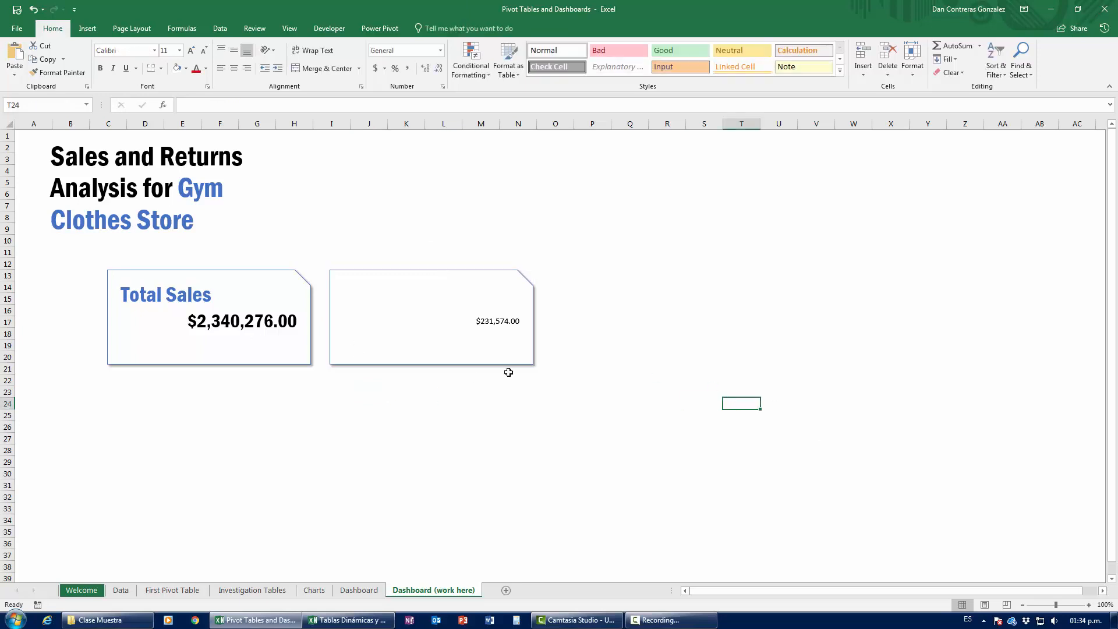
Apply the Total Sales card's formatting to the duplicated card with Format Painter.
{"action": "left_click", "coordinate": [286, 366]}
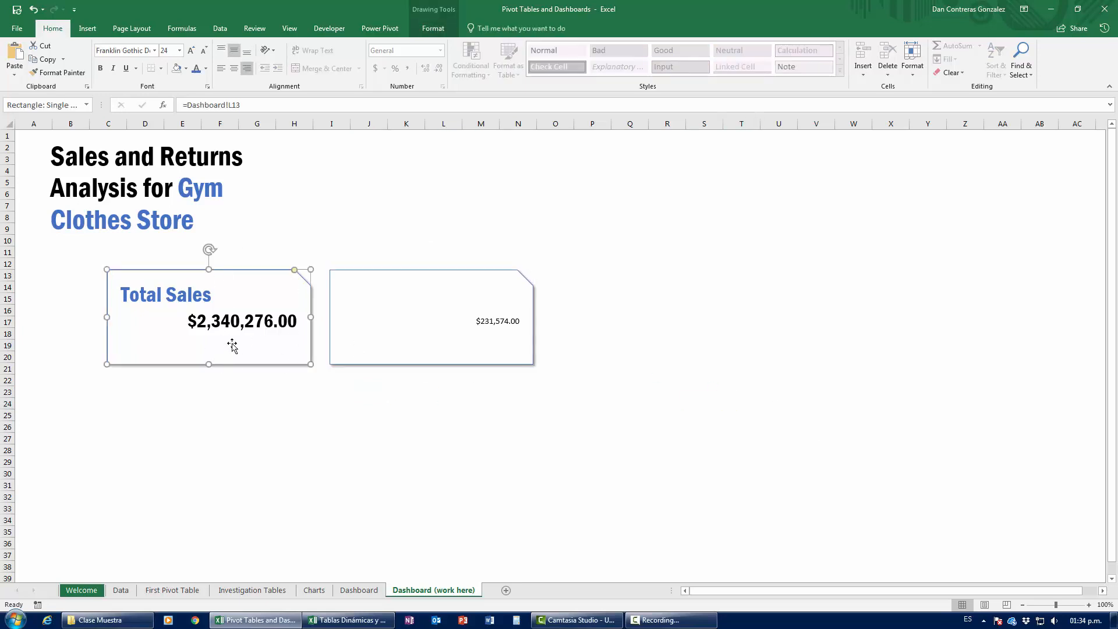
{"action": "left_click", "coordinate": [59, 72]}
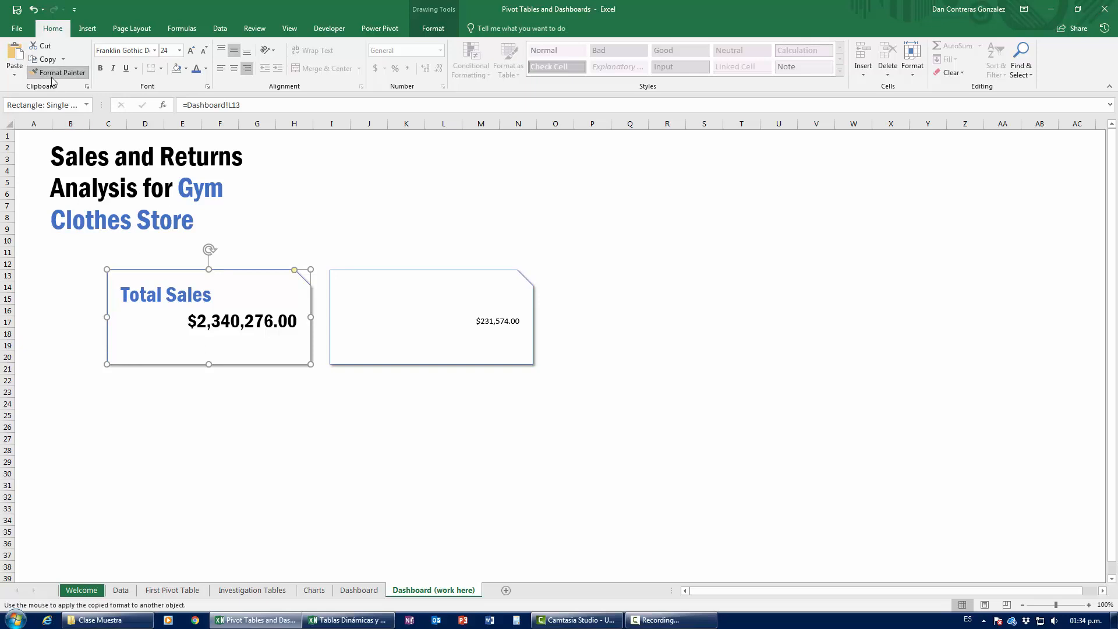
{"action": "left_click", "coordinate": [451, 340]}
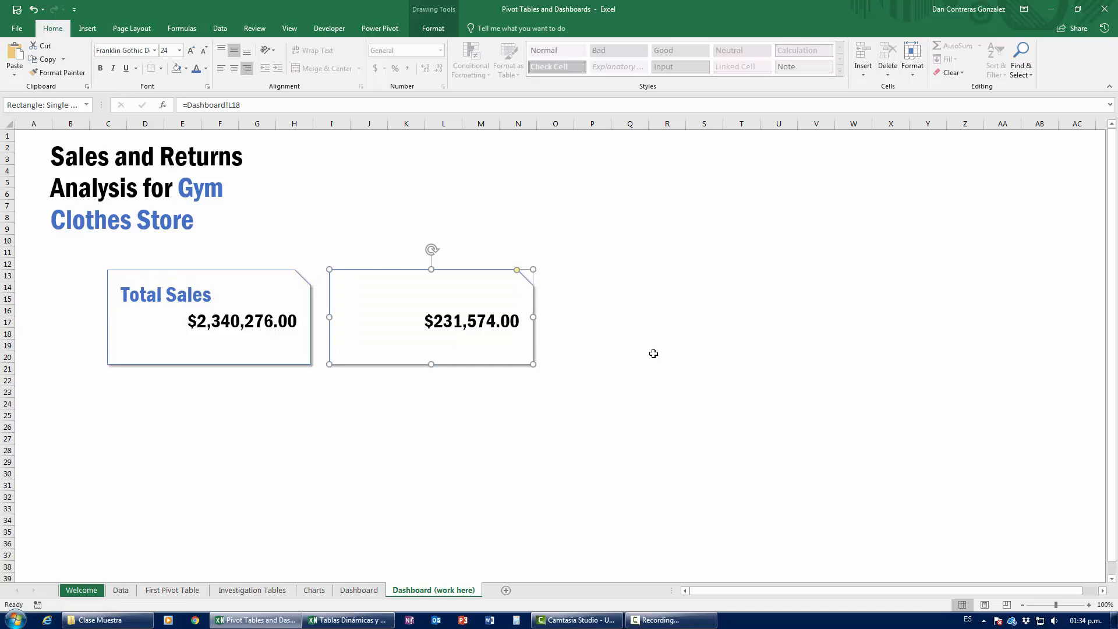
Duplicate the "Total Sales" label onto the second card and change its text to "Total Returns".
{"action": "left_click", "coordinate": [145, 293]}
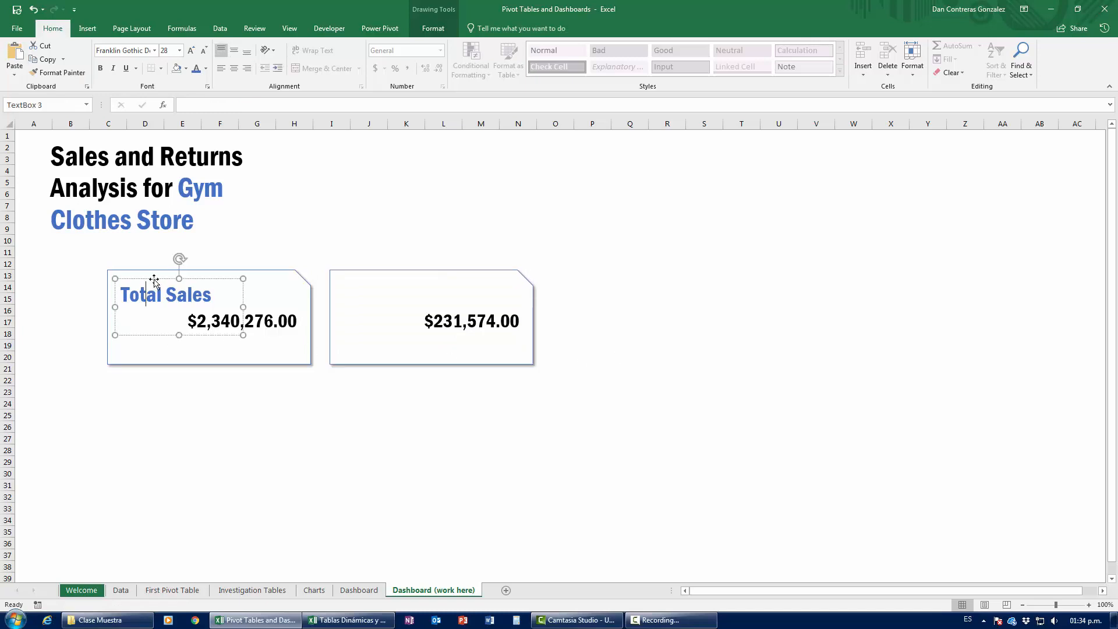
{"action": "key", "text": "Escape"}
{"action": "left_click_drag", "start_coordinate": [233, 333], "coordinate": [450, 334]}
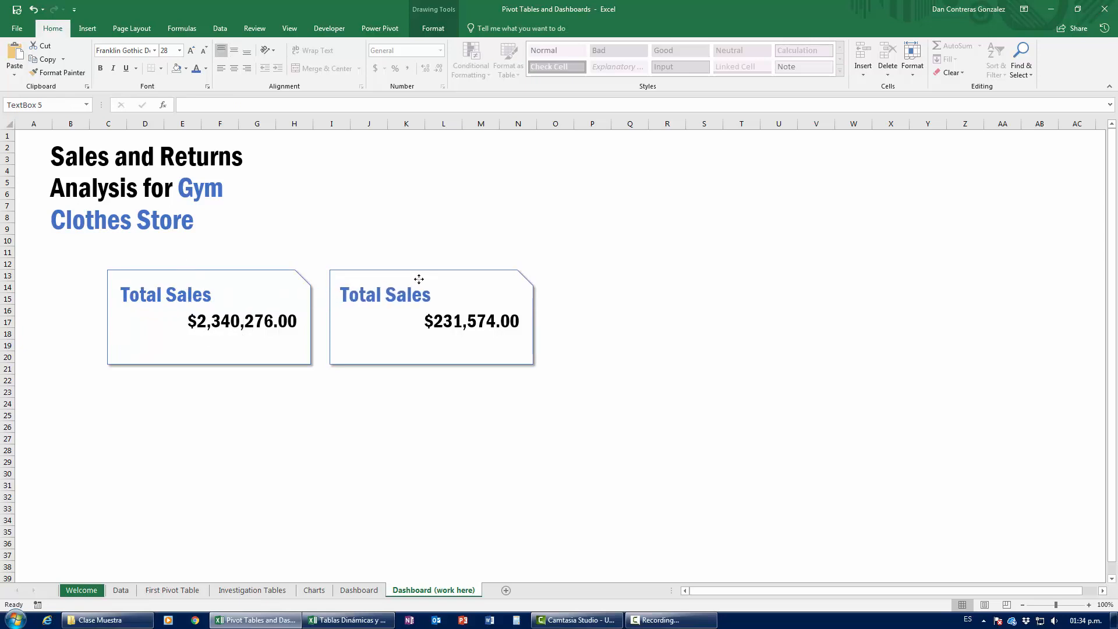
{"action": "left_click", "coordinate": [385, 295]}
{"action": "left_click_drag", "start_coordinate": [385, 295], "coordinate": [434, 297]}
{"action": "type", "text": "Returns"}
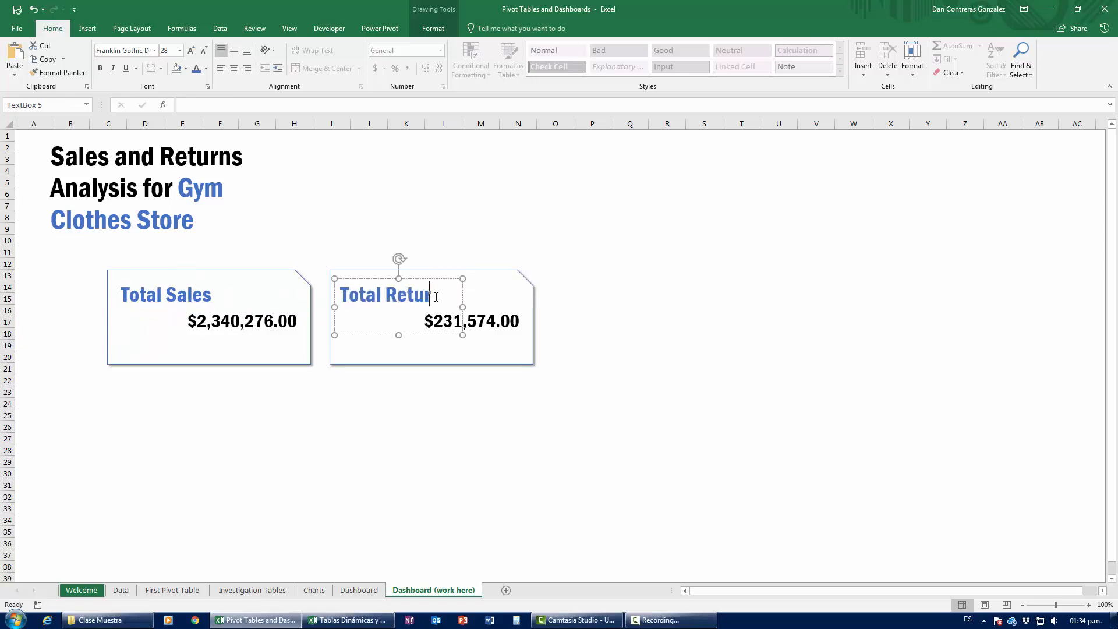
{"action": "left_click", "coordinate": [656, 341]}
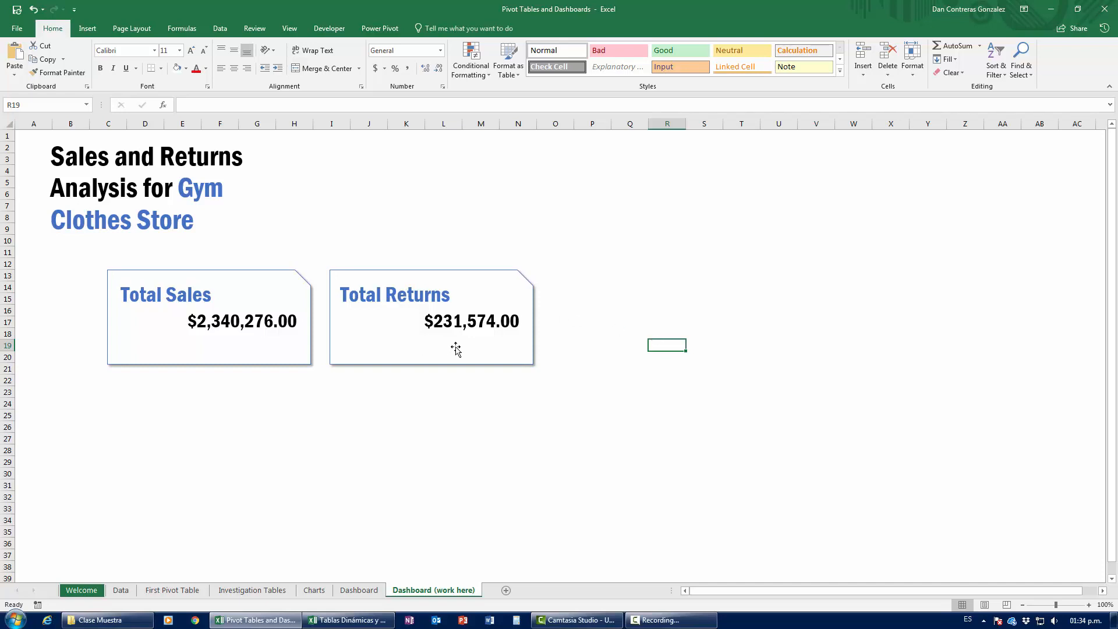
In cell M18 of the Dashboard sheet, calculate returns as a share of sales with the formula =L18/L13.
{"action": "left_click", "coordinate": [359, 589]}
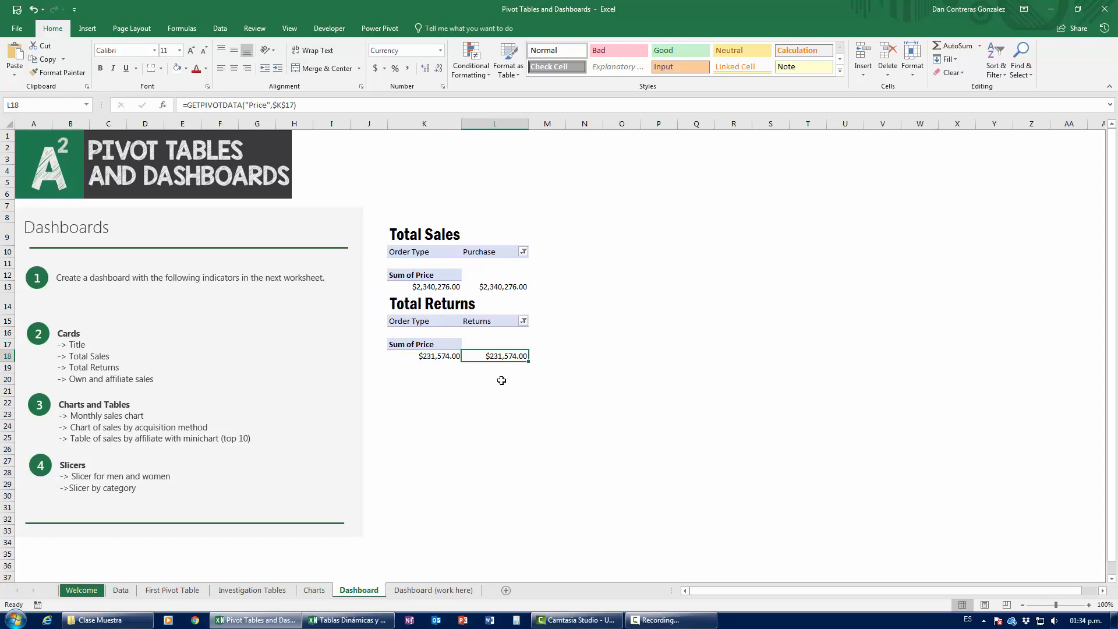
{"action": "left_click", "coordinate": [543, 357]}
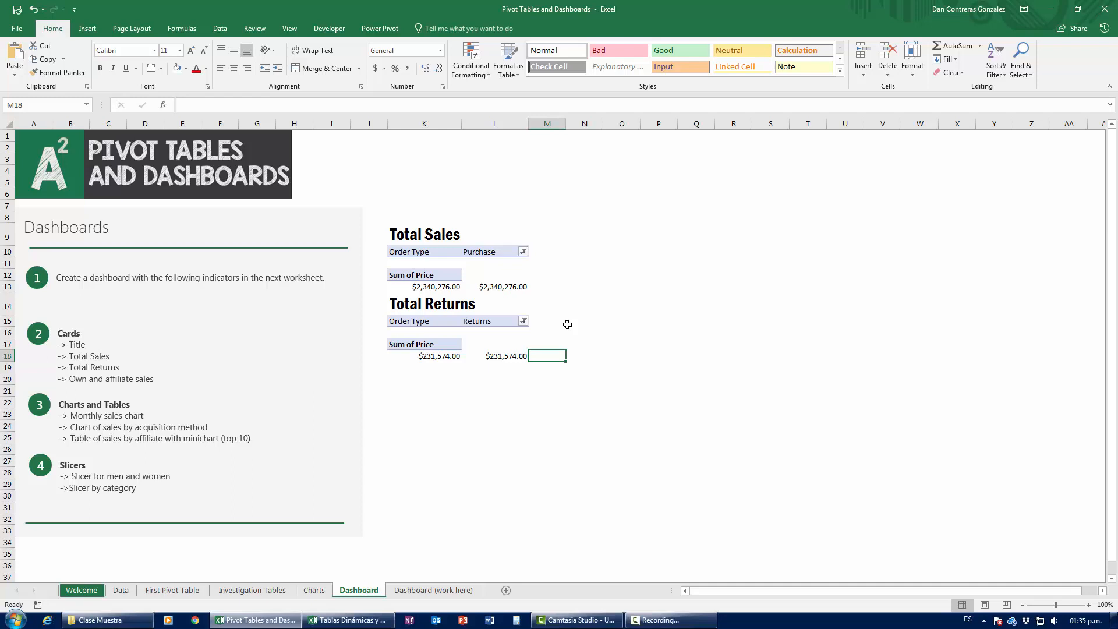
{"action": "type", "text": "="}
{"action": "key", "text": "Left"}
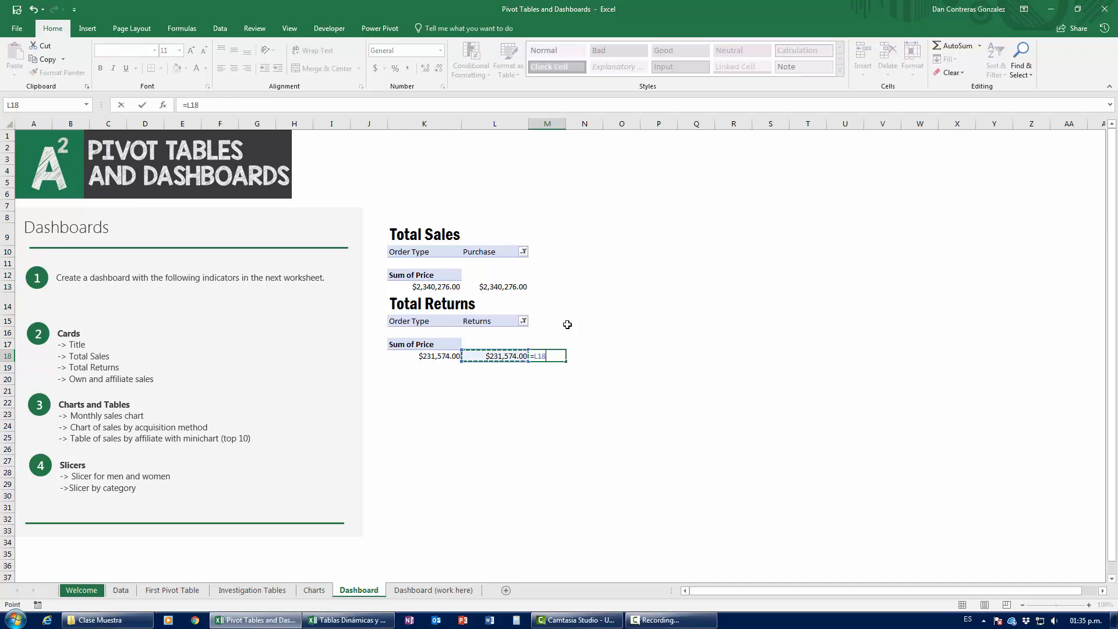
{"action": "type", "text": "/"}
{"action": "left_click", "coordinate": [488, 286]}
{"action": "key", "text": "Return"}
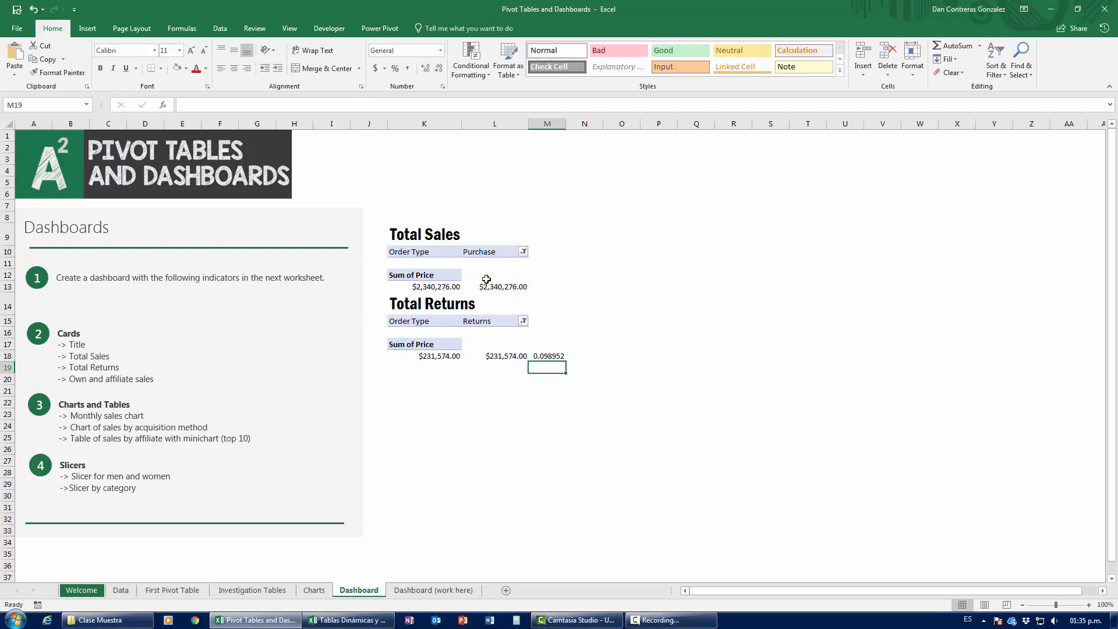
{"action": "left_click", "coordinate": [549, 355]}
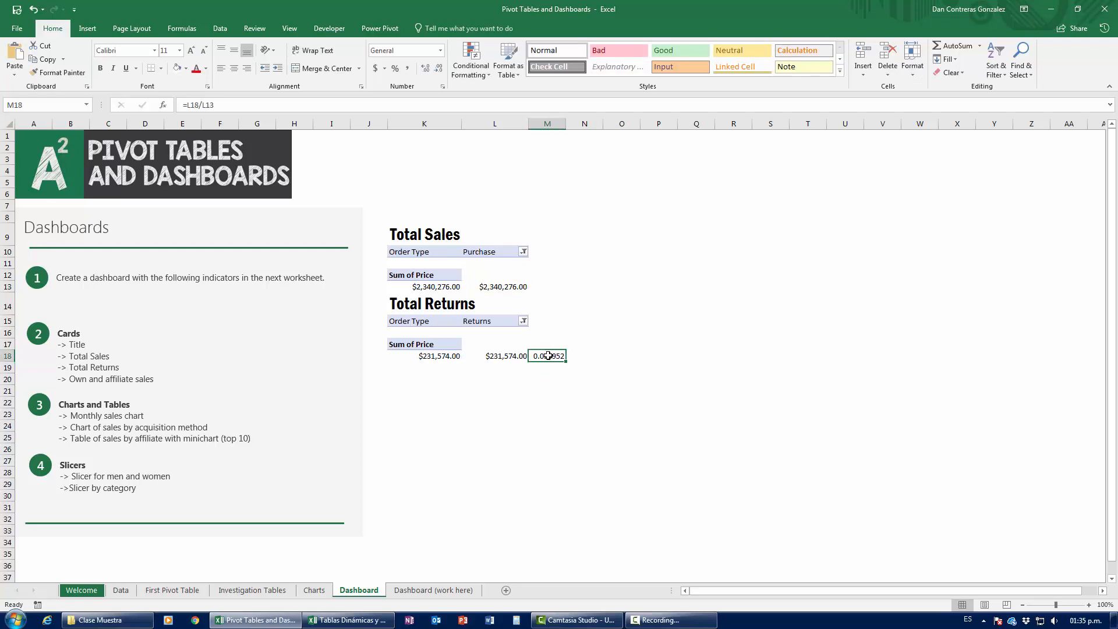
Format the return ratio in cell M18 as a percentage with two decimal places.
{"action": "key", "text": "ctrl+shift+5"}
{"action": "left_click", "coordinate": [425, 69]}
{"action": "left_click", "coordinate": [425, 68]}
{"action": "left_click", "coordinate": [501, 455]}
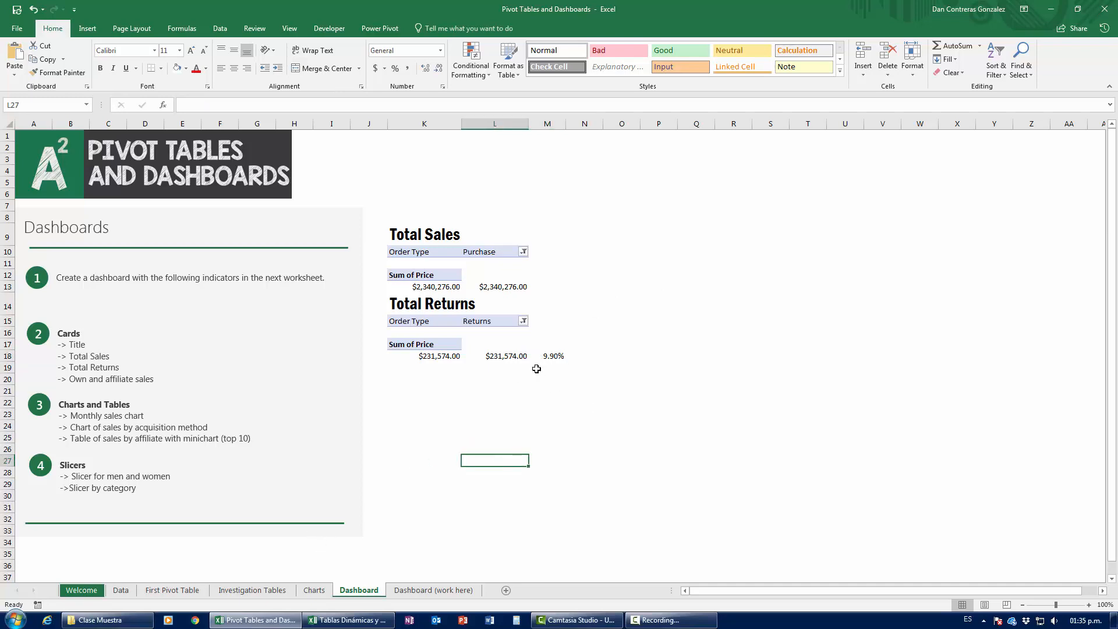
On the Dashboard (work here) sheet, draw a text box below the Total Returns value and link it to cell M18 of the Dashboard sheet.
{"action": "left_click", "coordinate": [403, 590]}
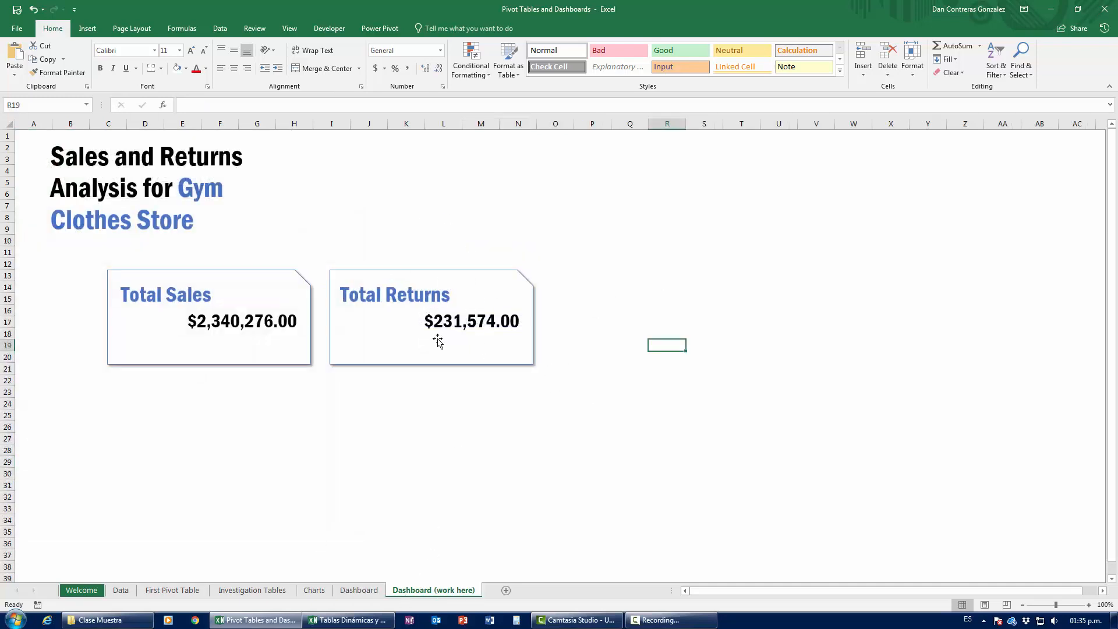
{"action": "left_click", "coordinate": [88, 28]}
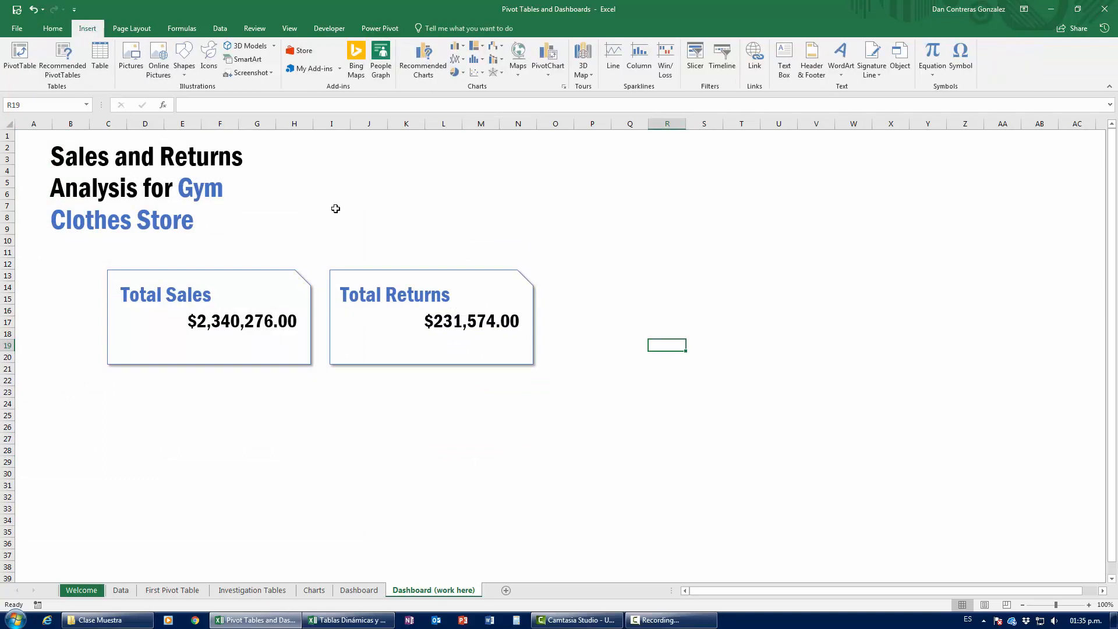
{"action": "left_click", "coordinate": [780, 64]}
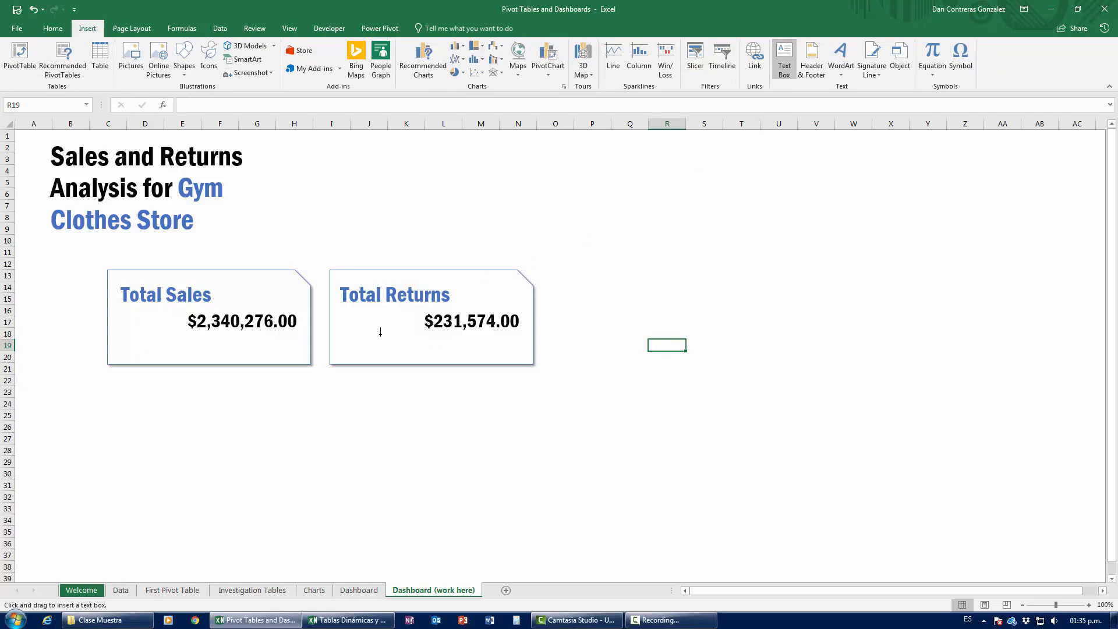
{"action": "mouse_move", "coordinate": [369, 340]}
{"action": "left_mouse_down"}
{"action": "mouse_move", "coordinate": [544, 362]}
{"action": "mouse_move", "coordinate": [524, 358]}
{"action": "left_mouse_up"}
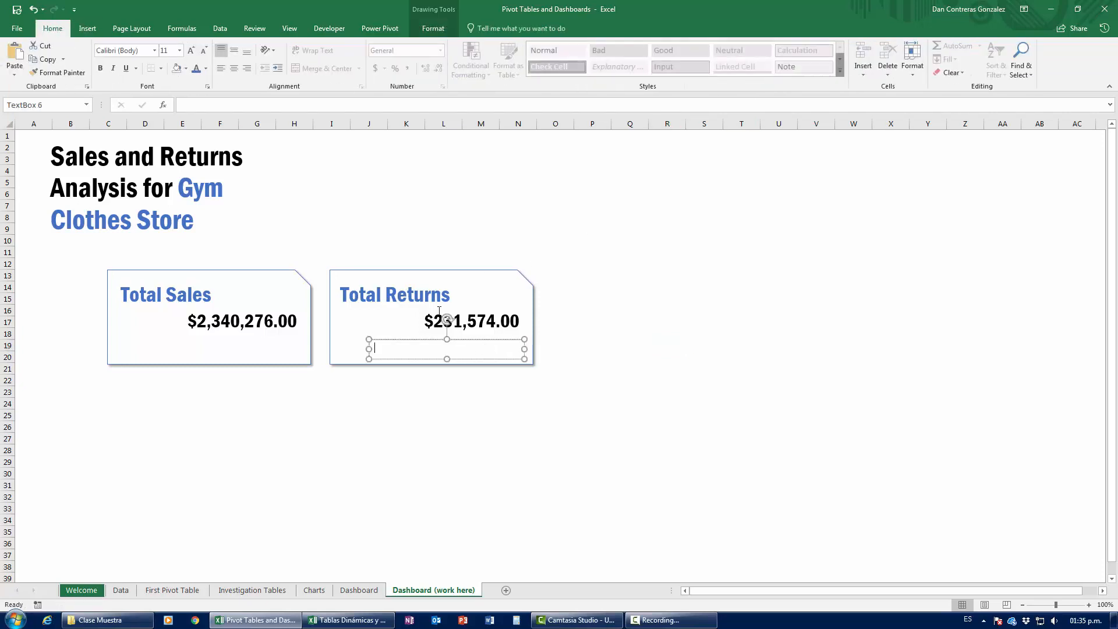
{"action": "left_click", "coordinate": [278, 106]}
{"action": "type", "text": "="}
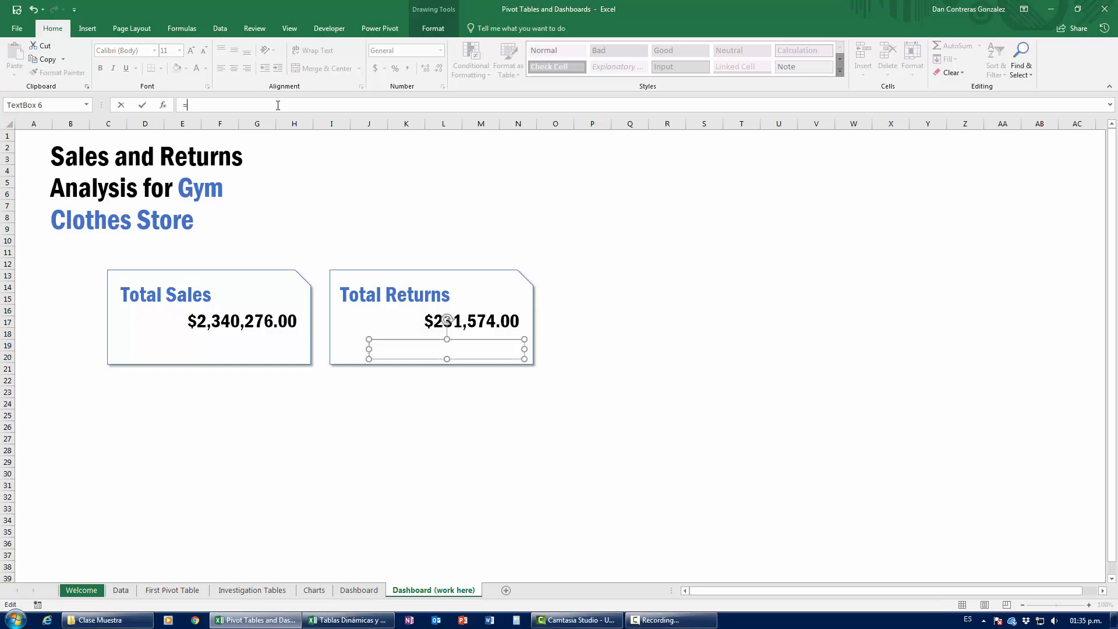
{"action": "left_click", "coordinate": [359, 590]}
{"action": "left_click", "coordinate": [545, 362]}
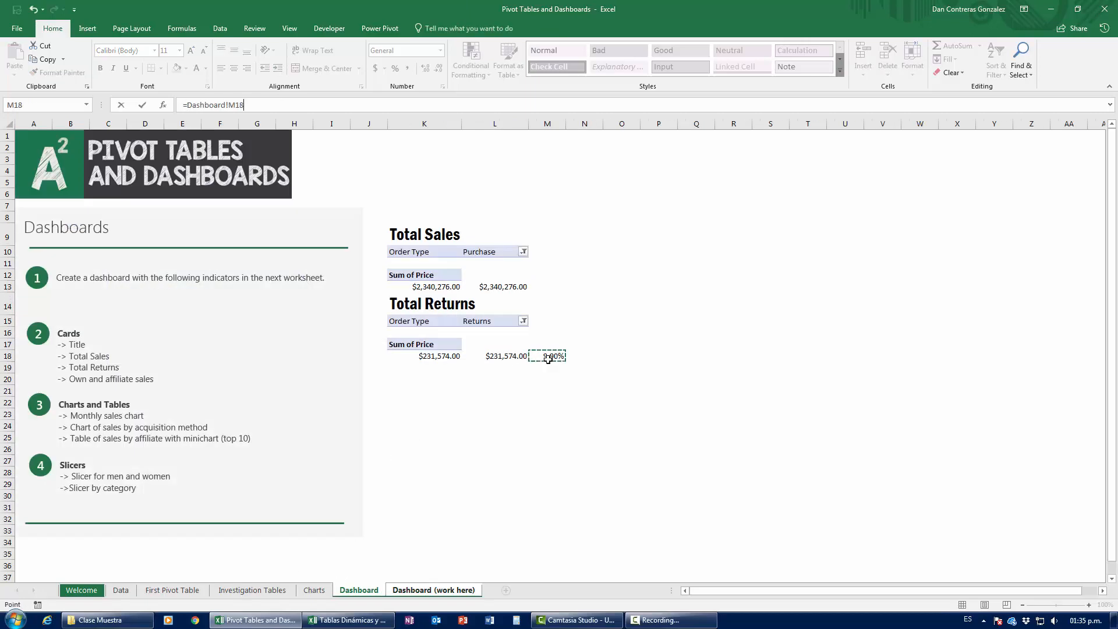
{"action": "key", "text": "Return"}
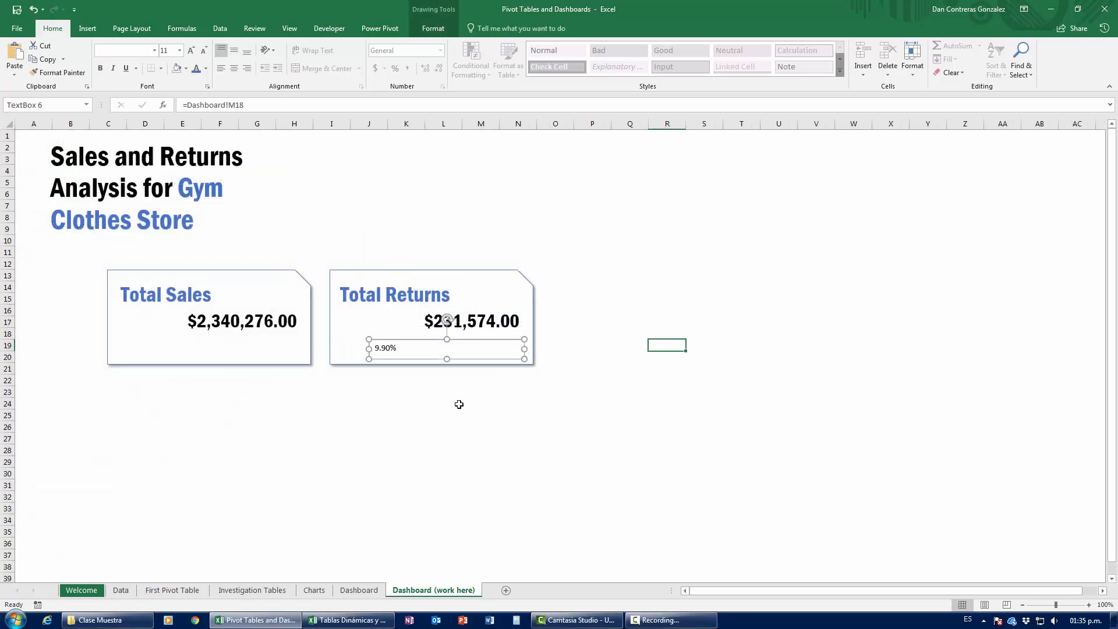
Add the prefix "Return Percentage: " before the linked percentage and narrow its text box to about 4.8 cm wide.
{"action": "left_click", "coordinate": [373, 348]}
{"action": "type", "text": "Return"}
{"action": "type", "text": " P"}
{"action": "type", "text": "ercentage "}
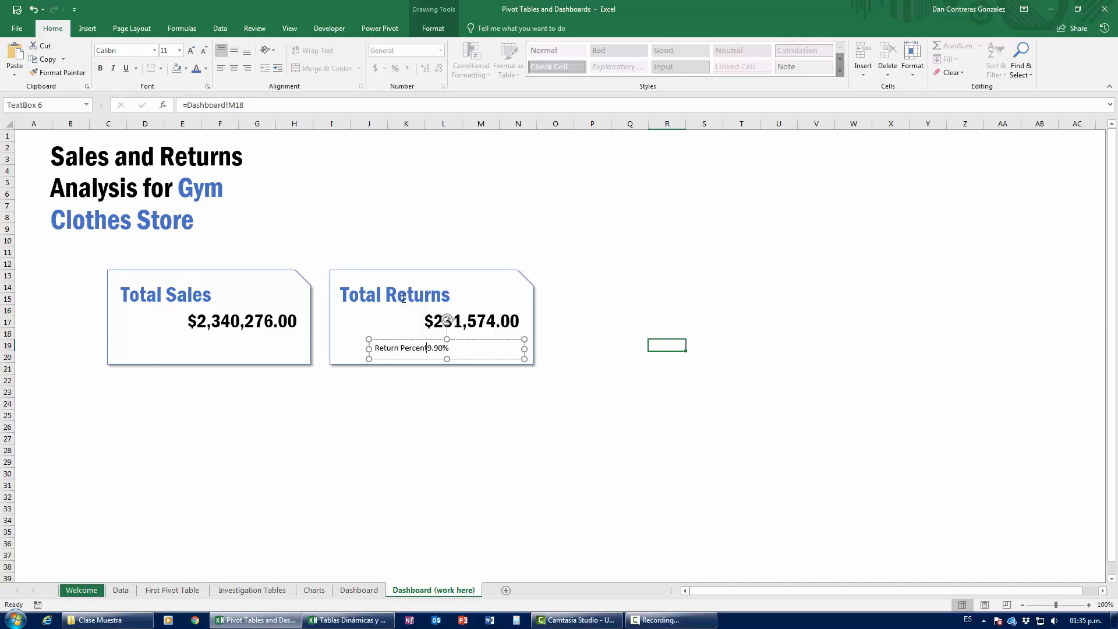
{"action": "type", "text": ":"}
{"action": "left_click_drag", "start_coordinate": [368, 348], "coordinate": [417, 354]}
{"action": "left_click", "coordinate": [456, 400]}
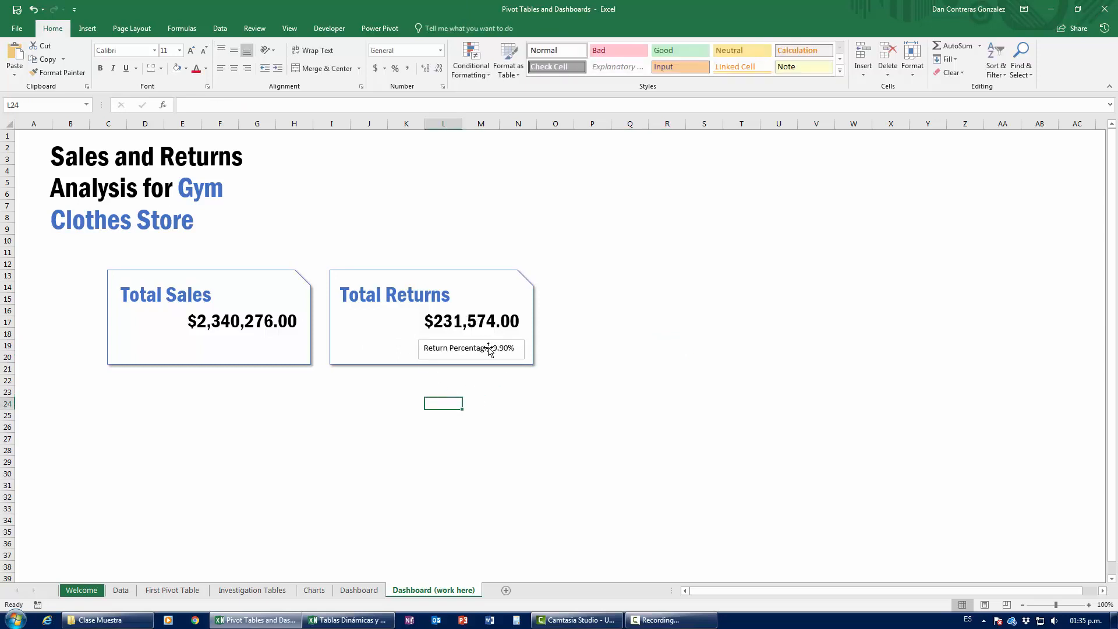
{"action": "left_click", "coordinate": [488, 348]}
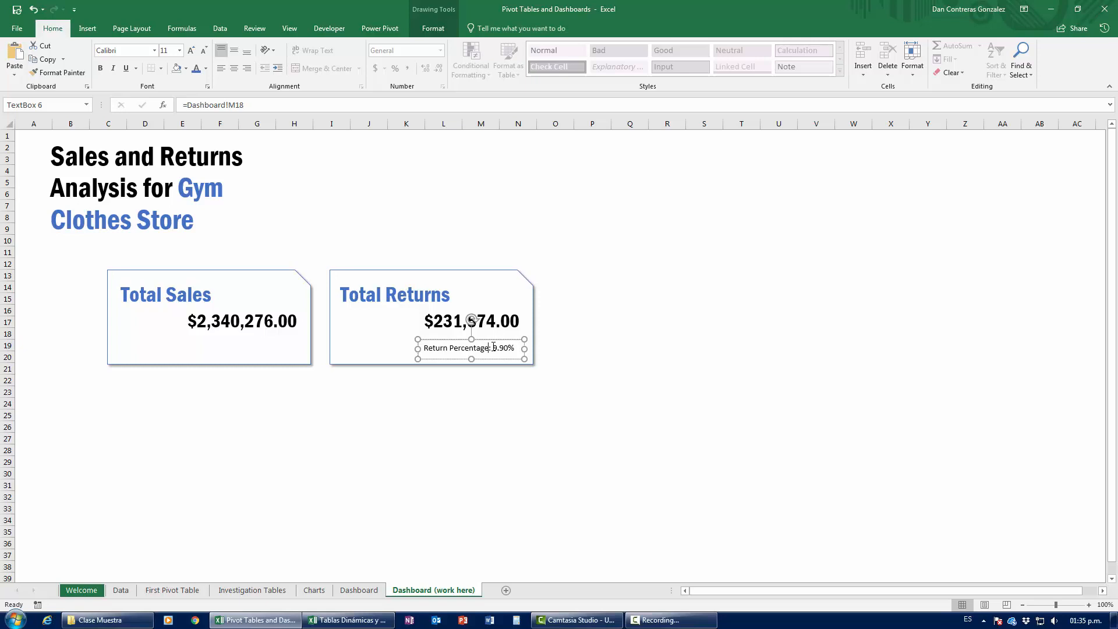
{"action": "left_click", "coordinate": [611, 359]}
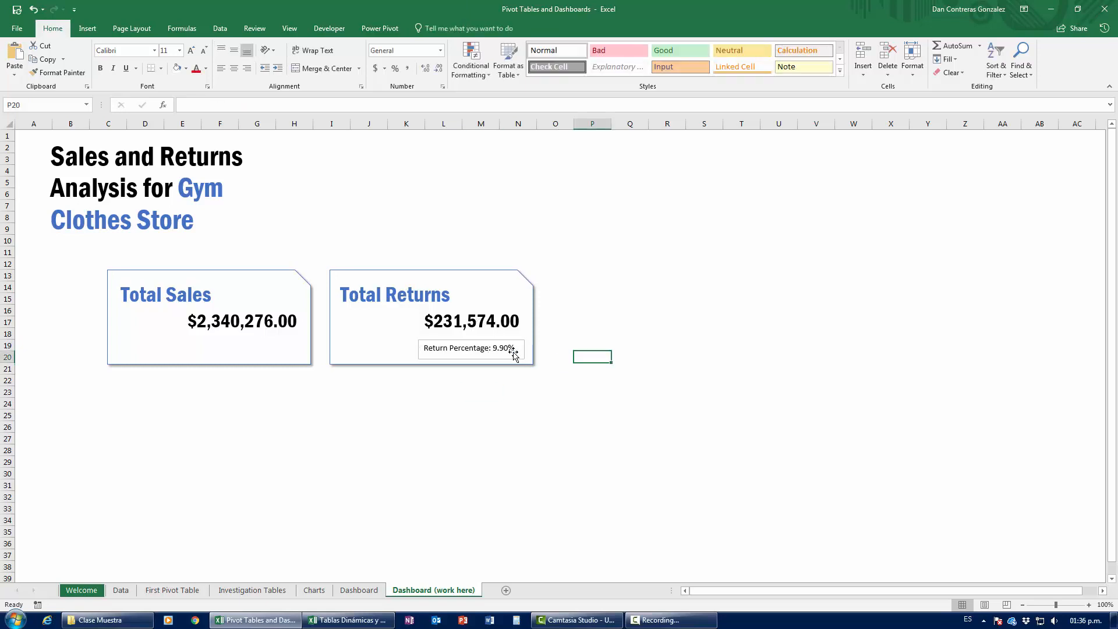
Remove the shape fill and outline from the Return Percentage text box.
{"action": "left_click", "coordinate": [513, 349]}
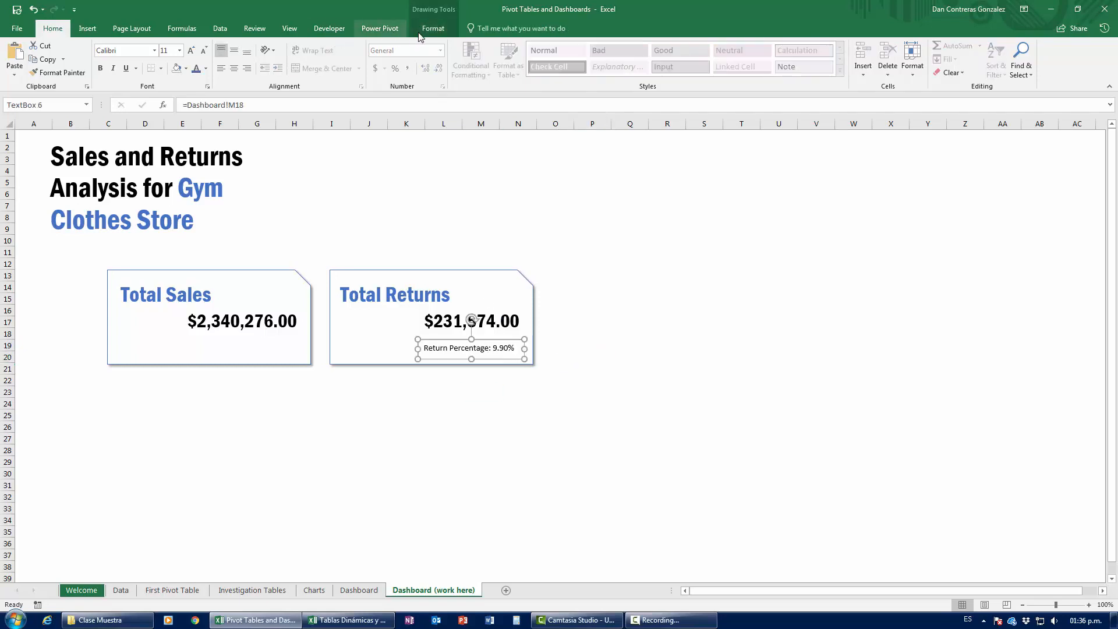
{"action": "left_click", "coordinate": [432, 28]}
{"action": "left_click", "coordinate": [407, 45]}
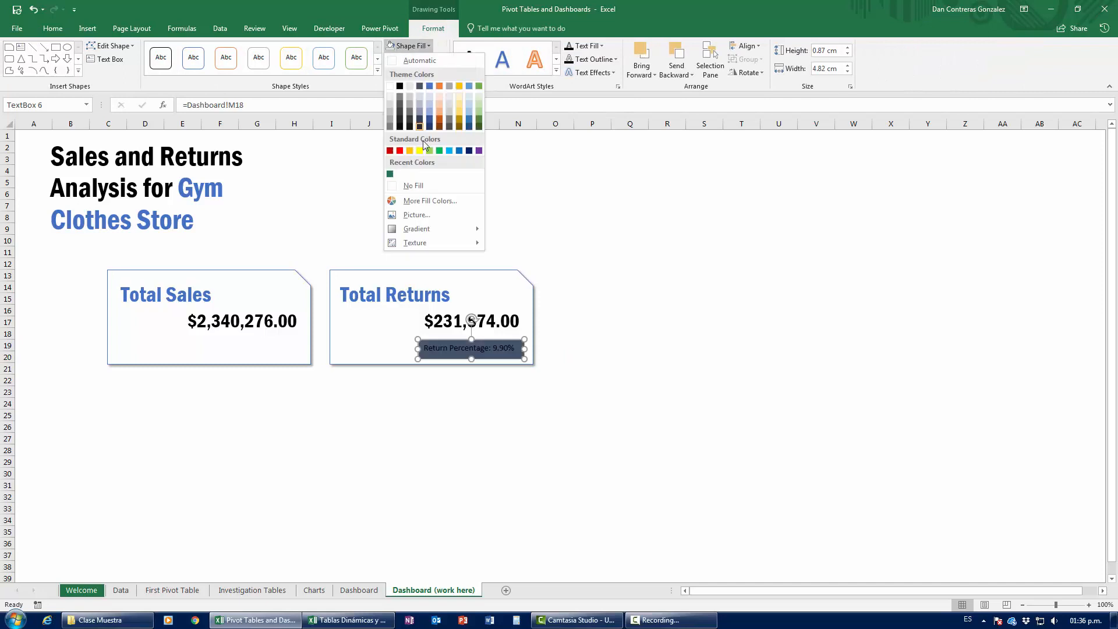
{"action": "left_click", "coordinate": [413, 185]}
{"action": "left_click", "coordinate": [415, 60]}
{"action": "left_click", "coordinate": [418, 201]}
{"action": "left_click", "coordinate": [666, 287]}
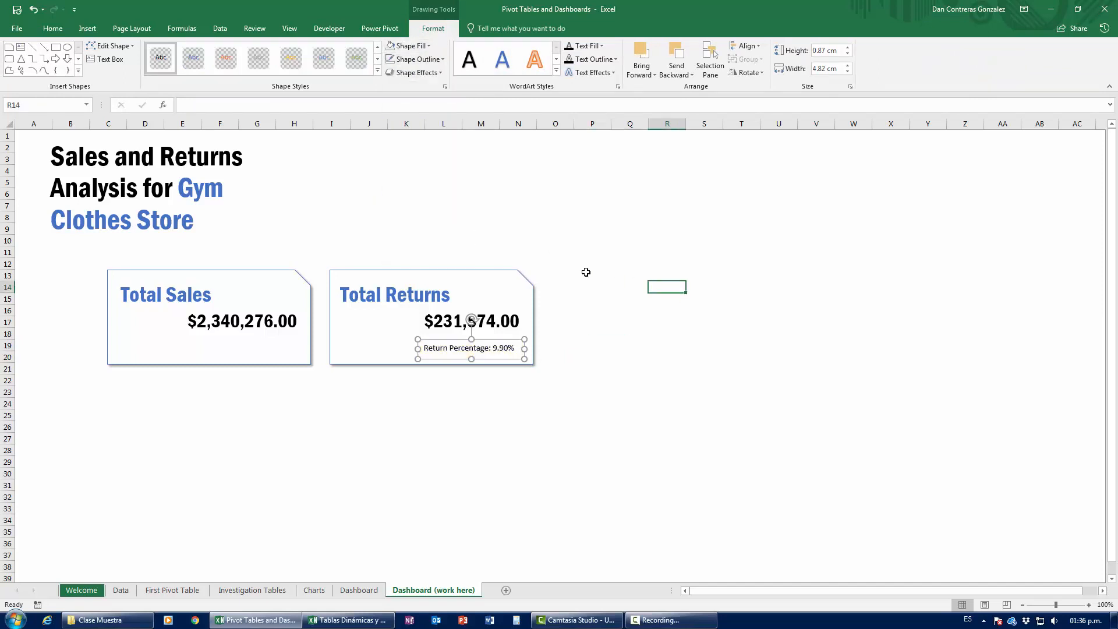
Move the Return Percentage text box slightly up and to the right beneath the Total Returns value.
{"action": "left_click", "coordinate": [479, 344]}
{"action": "left_click_drag", "start_coordinate": [487, 339], "coordinate": [495, 336]}
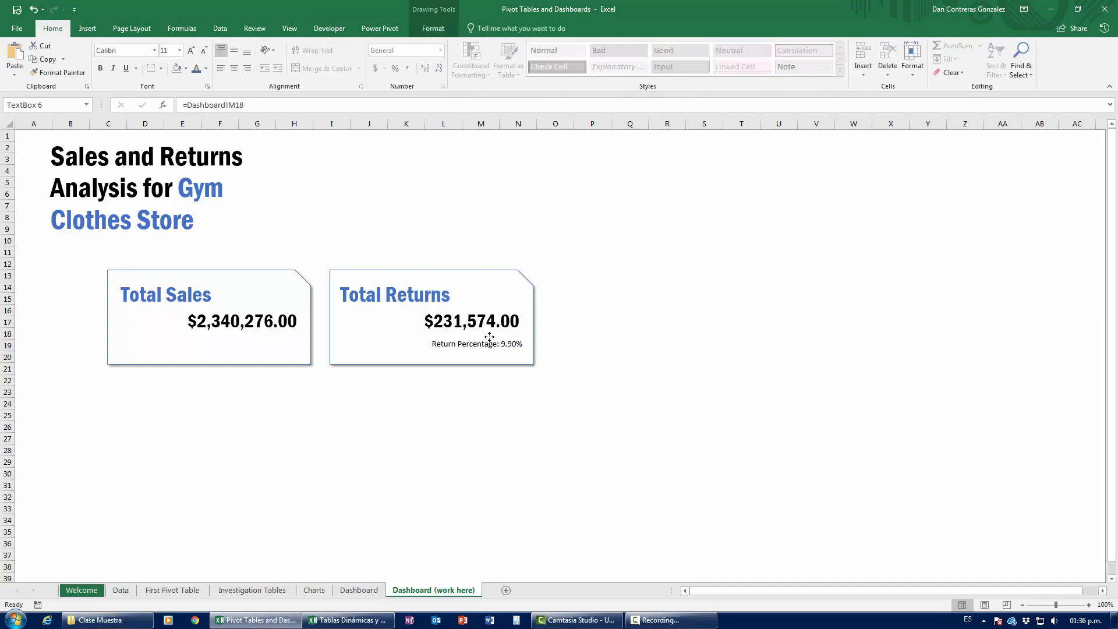
{"action": "left_click", "coordinate": [628, 322]}
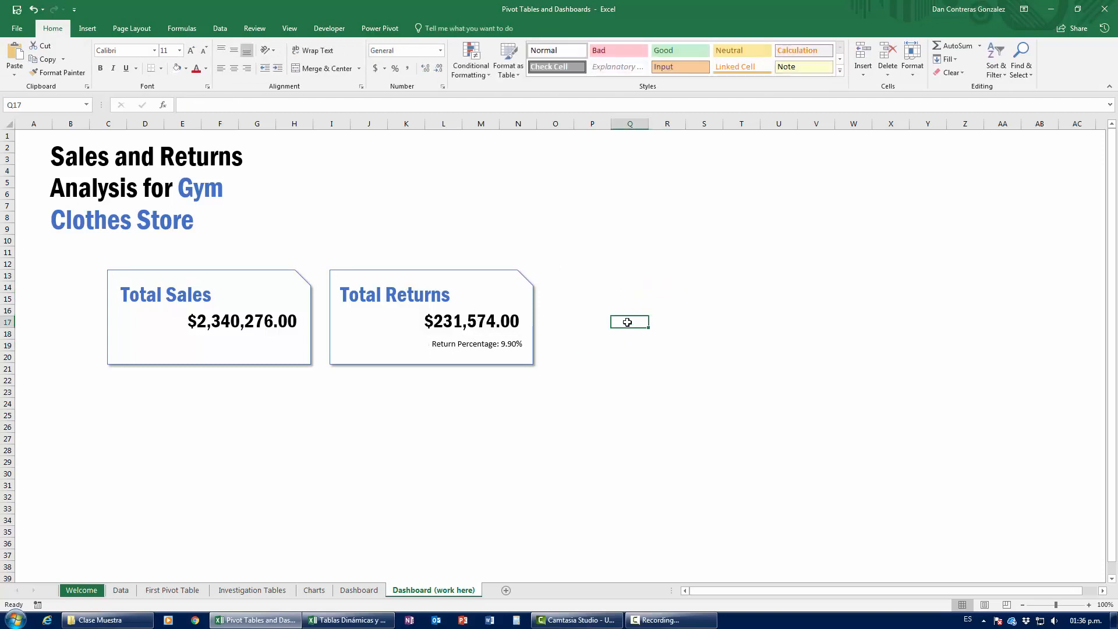
Change the font of the Return Percentage text box to Segoe UI Light.
{"action": "left_click", "coordinate": [512, 343]}
{"action": "left_click", "coordinate": [136, 52]}
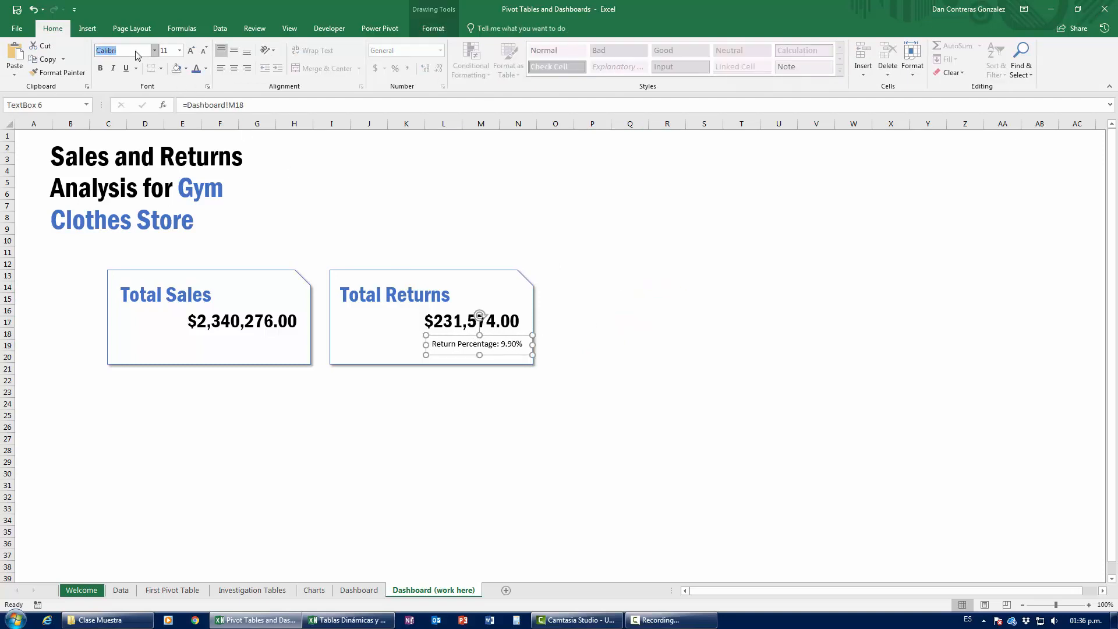
{"action": "type", "text": "Segoe UI Light"}
{"action": "key", "text": "Return"}
{"action": "left_click", "coordinate": [687, 367]}
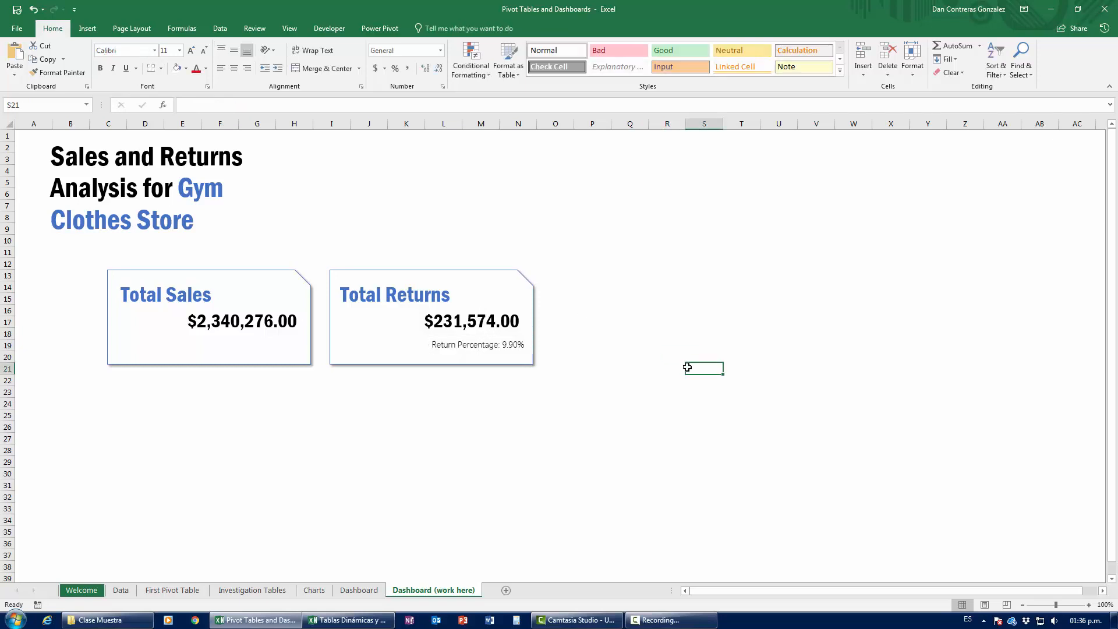
In the solved workbook Tablas Dinámicas y Dashboards - Resuelto, clear the Sexo slicer filter and examine the Ventas Propias and Ventas Afiliados table.
{"action": "left_click", "coordinate": [359, 590]}
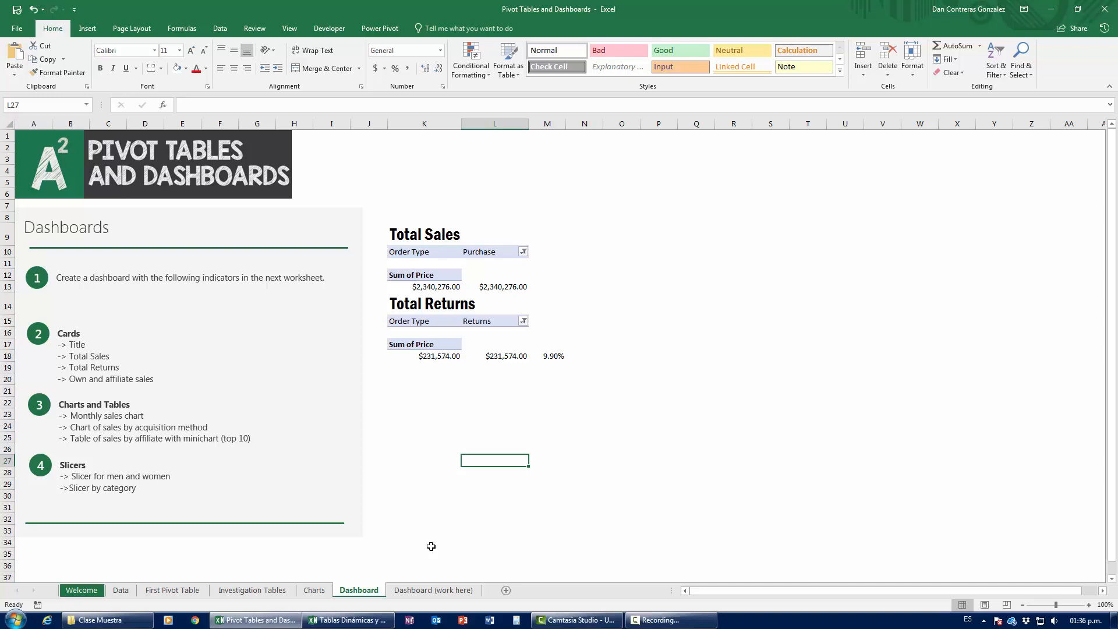
{"action": "left_click", "coordinate": [348, 619]}
{"action": "left_click", "coordinate": [654, 226]}
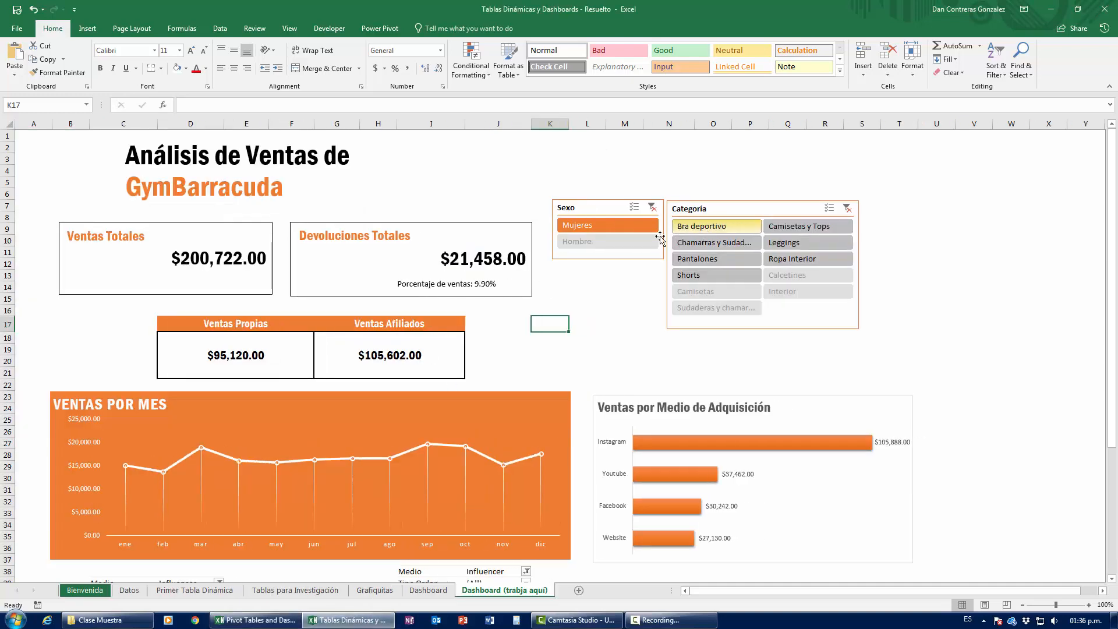
{"action": "left_click", "coordinate": [652, 207]}
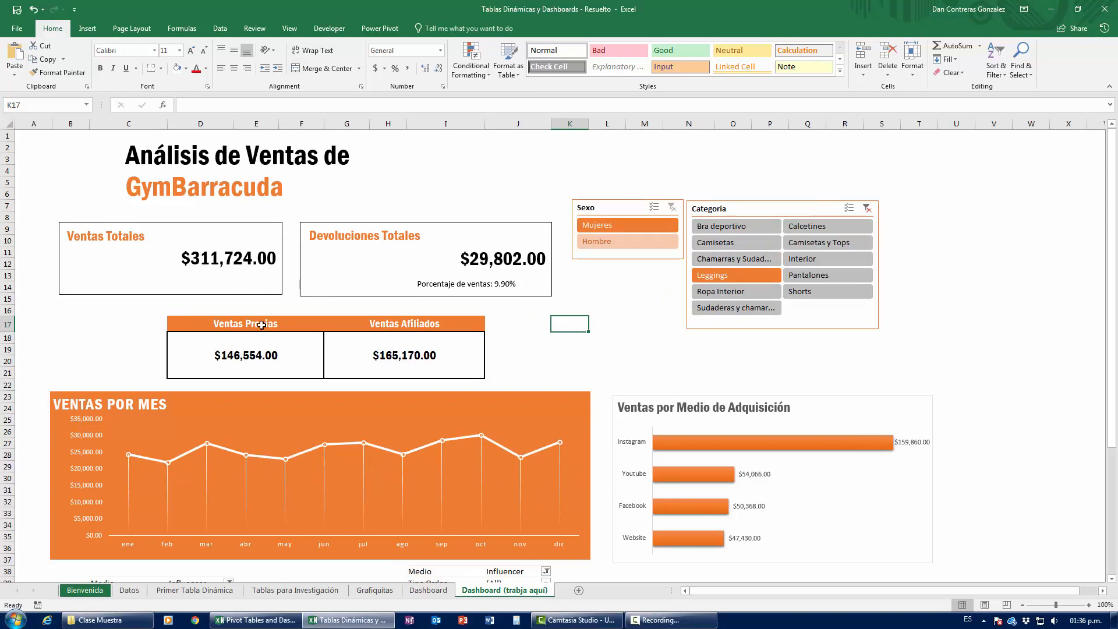
{"action": "left_click_drag", "start_coordinate": [265, 322], "coordinate": [404, 374]}
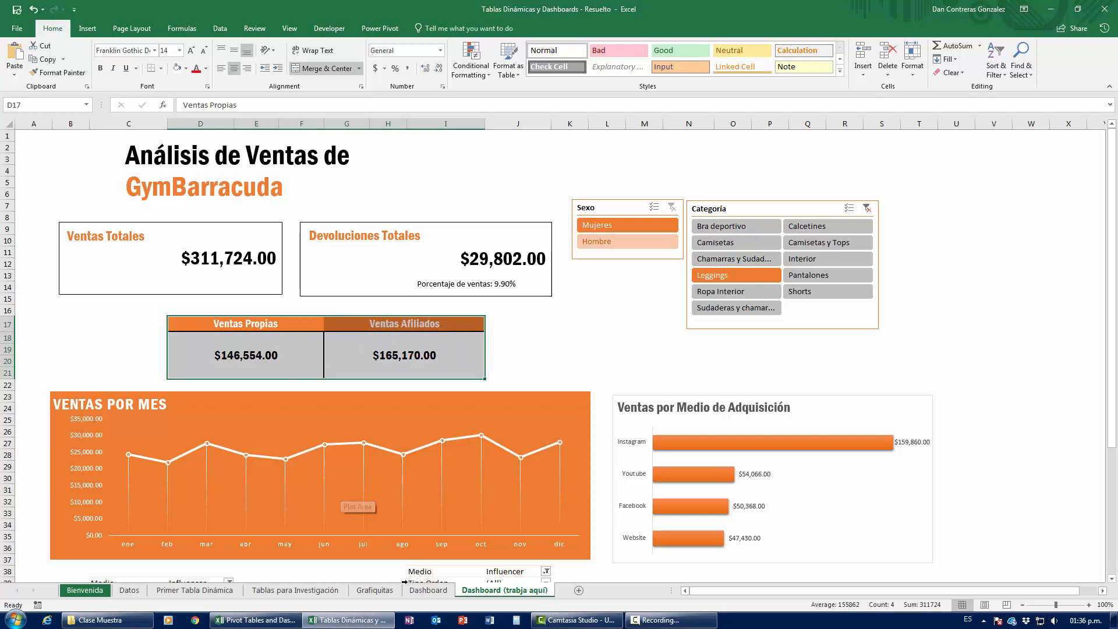
{"action": "left_click", "coordinate": [275, 621]}
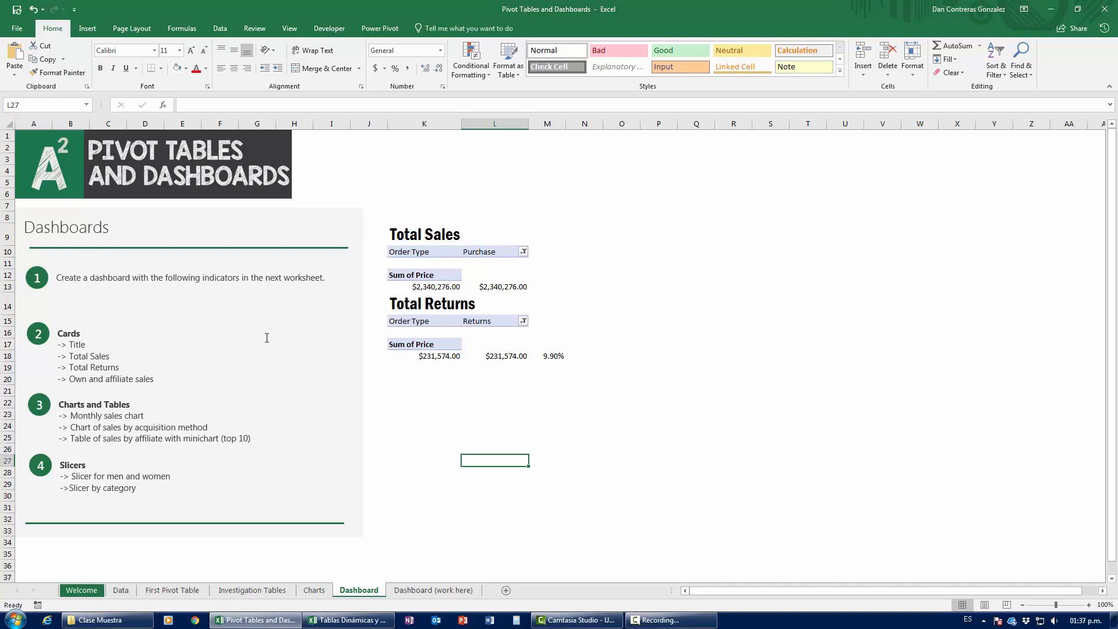
{"action": "left_click", "coordinate": [415, 589]}
Insert a PivotTable based on the table "data" at cell K22 of the Dashboard sheet.
{"action": "left_click", "coordinate": [359, 590]}
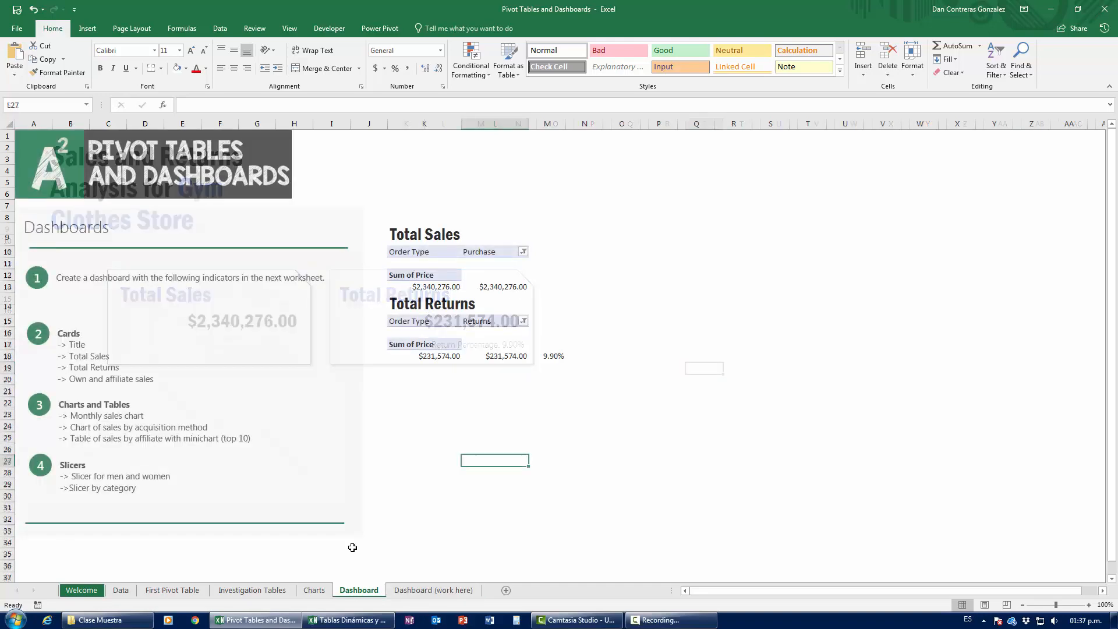
{"action": "left_click", "coordinate": [419, 380]}
{"action": "left_click", "coordinate": [407, 392]}
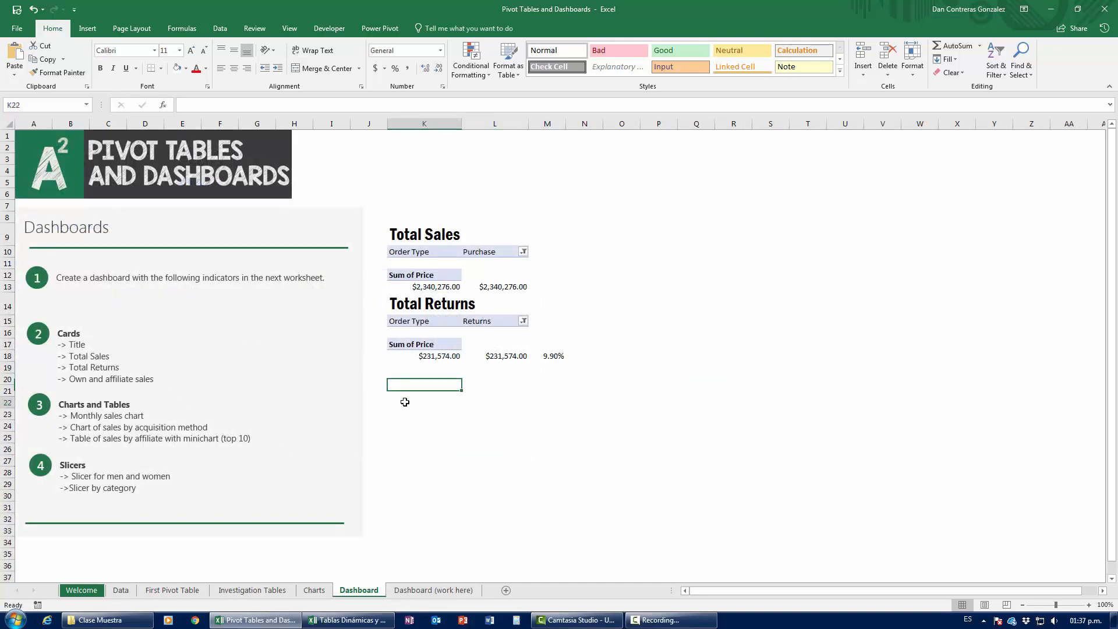
{"action": "left_click", "coordinate": [404, 401]}
{"action": "left_click", "coordinate": [88, 28]}
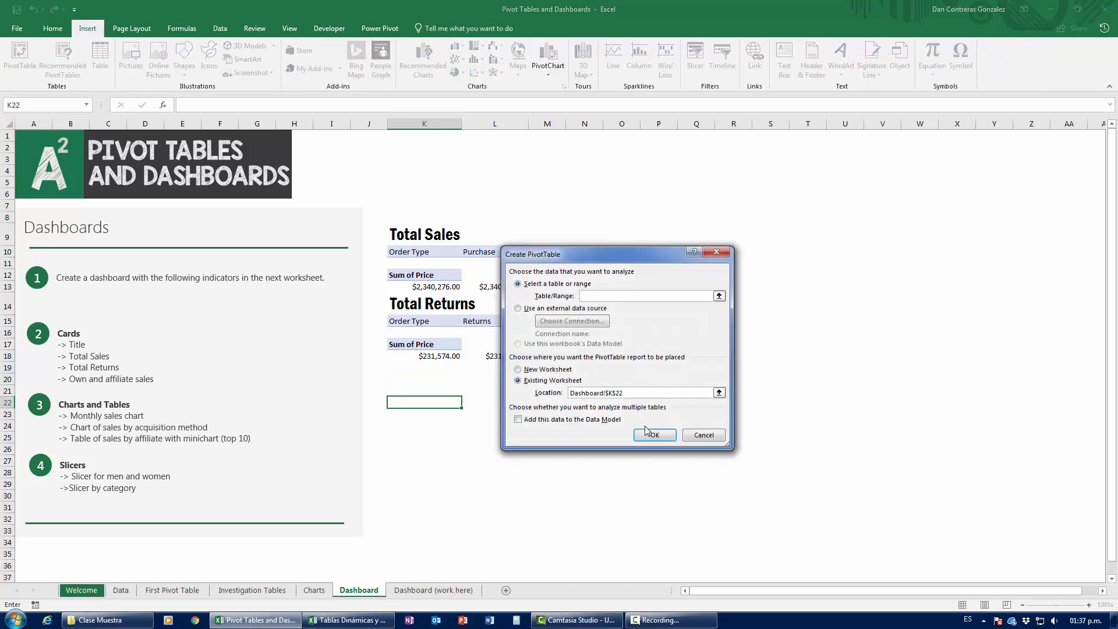
{"action": "type", "text": "data"}
{"action": "key", "text": "Return"}
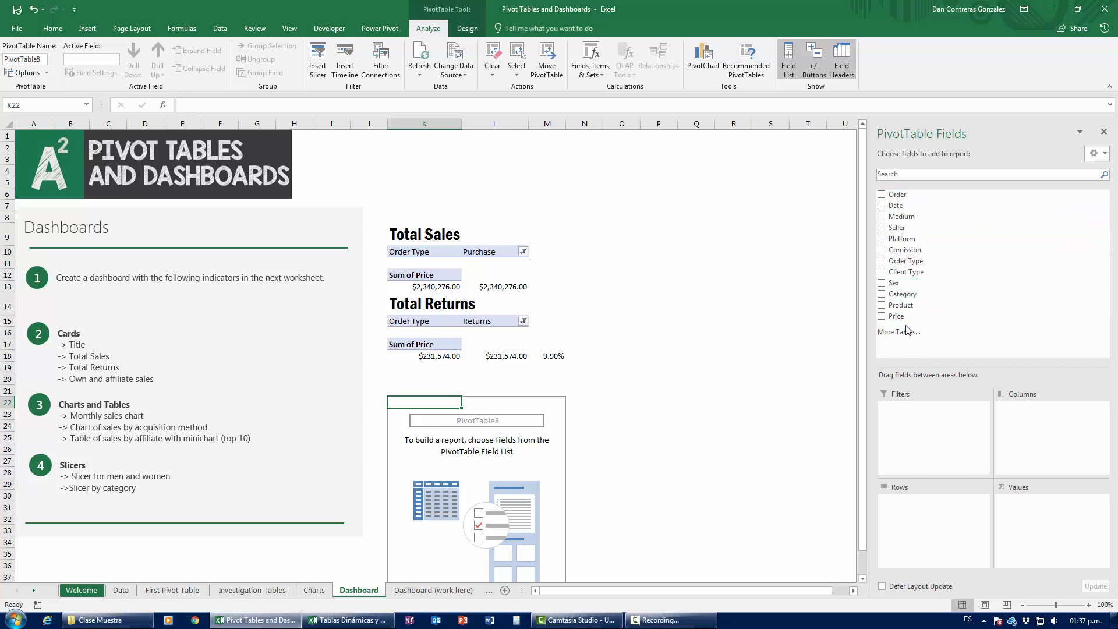
Sum Price as the new PivotTable's values, add Order Type as a report filter and set it to Purchase.
{"action": "left_click_drag", "start_coordinate": [905, 315], "coordinate": [1015, 507]}
{"action": "left_click_drag", "start_coordinate": [909, 261], "coordinate": [932, 411]}
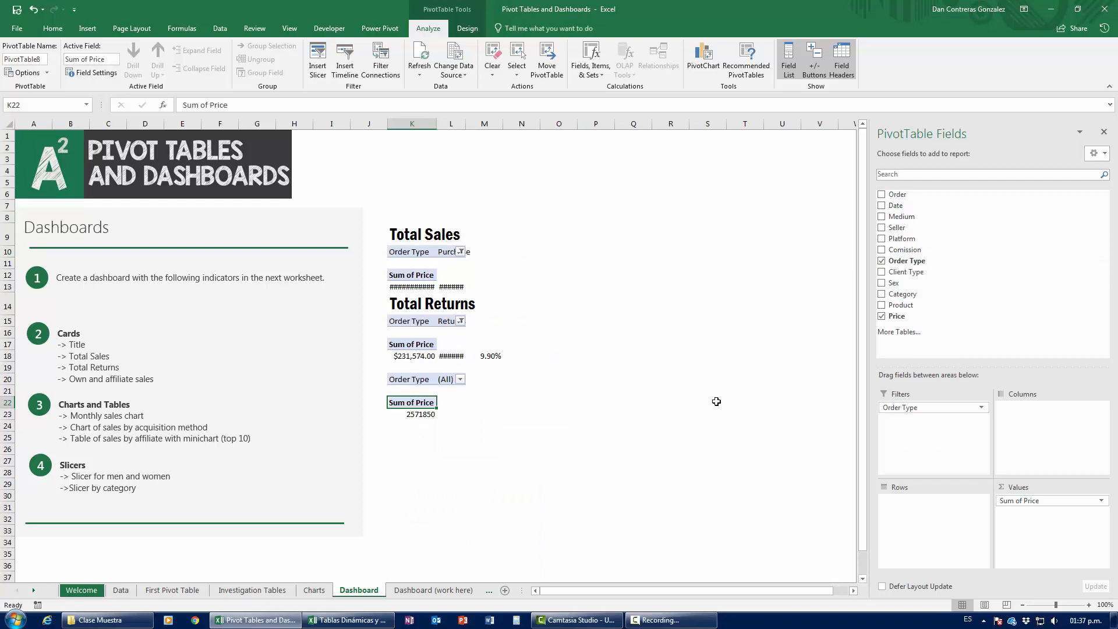
{"action": "left_click", "coordinate": [460, 379]}
{"action": "left_click", "coordinate": [353, 425]}
{"action": "left_click", "coordinate": [355, 415]}
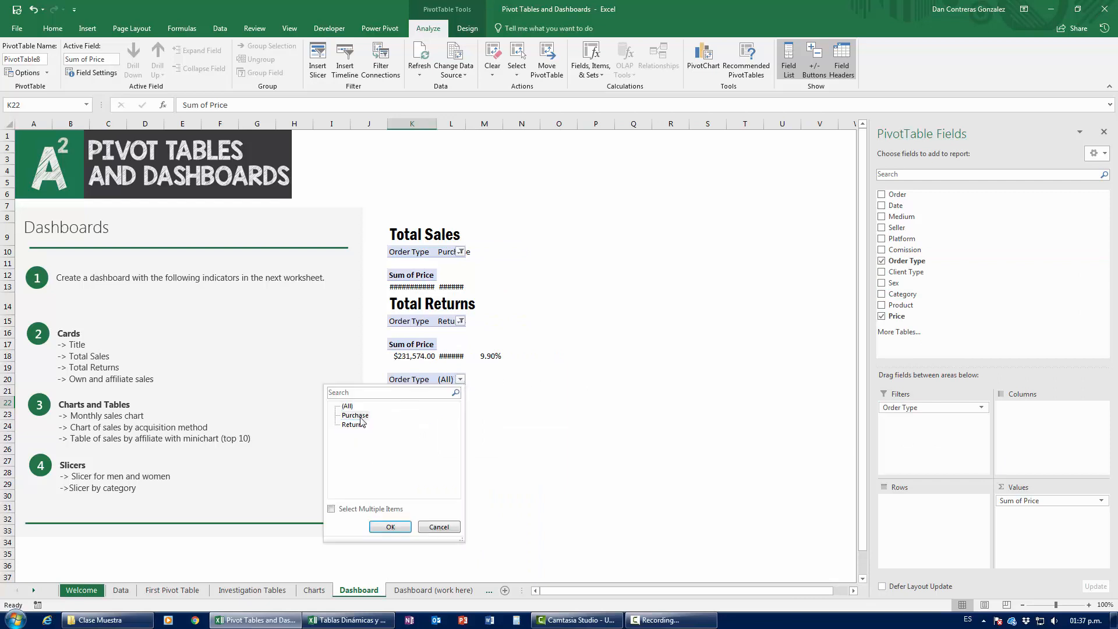
{"action": "left_click", "coordinate": [390, 526]}
Widen columns K and L of the Dashboard sheet so the pivot values fit.
{"action": "left_click_drag", "start_coordinate": [483, 123], "coordinate": [513, 123]}
{"action": "left_click", "coordinate": [437, 132]}
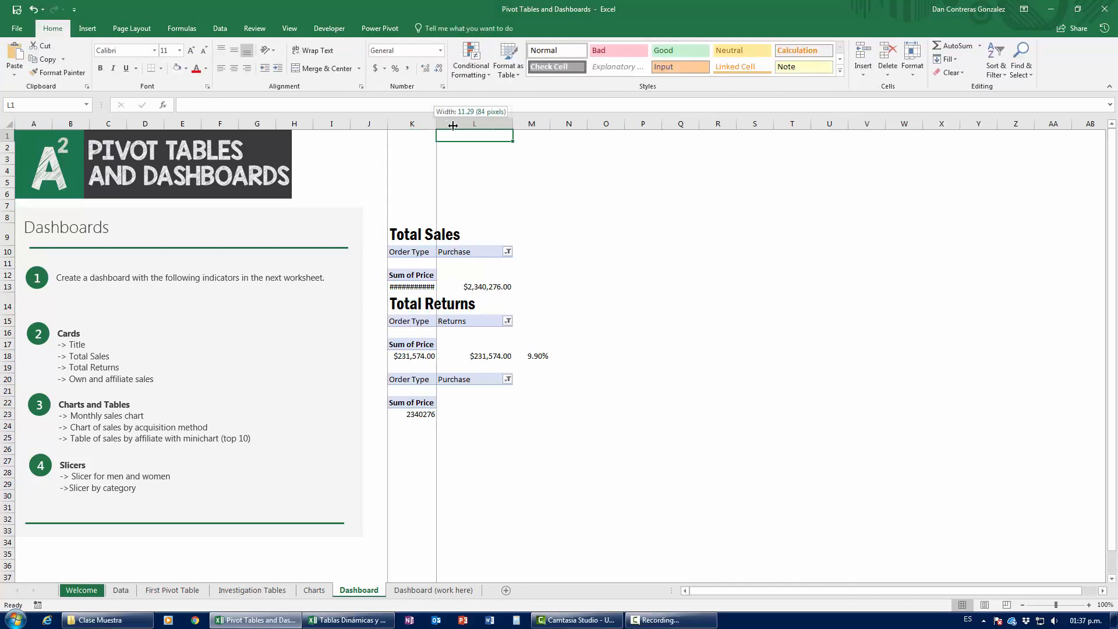
{"action": "double_click", "coordinate": [436, 123]}
Check which values the Medium column of the Data sheet contains.
{"action": "left_click", "coordinate": [425, 411]}
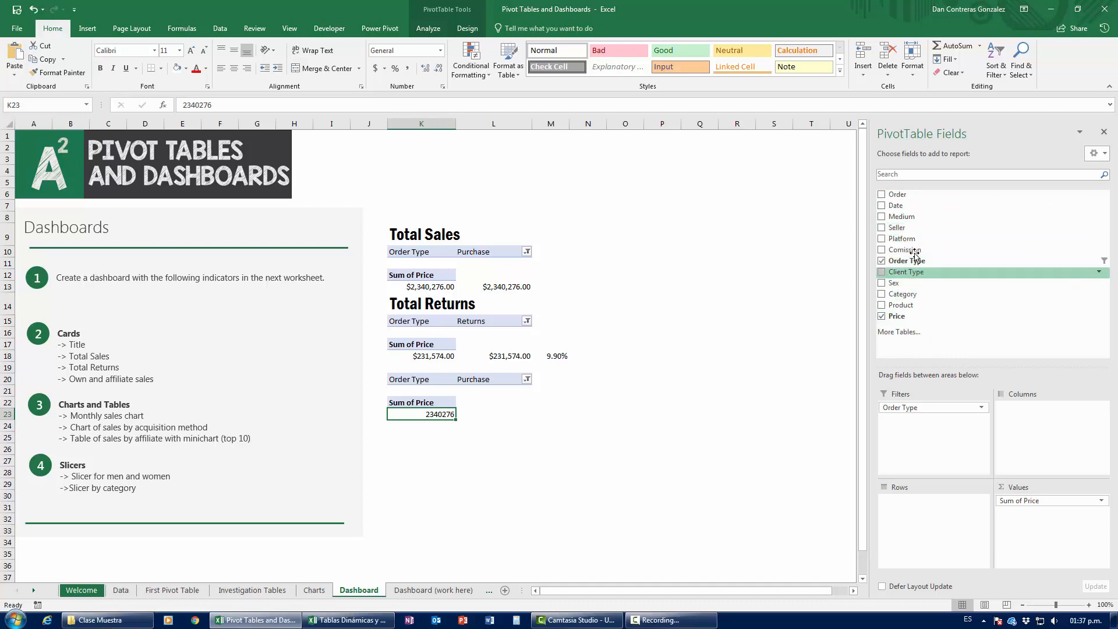
{"action": "left_click", "coordinate": [121, 589]}
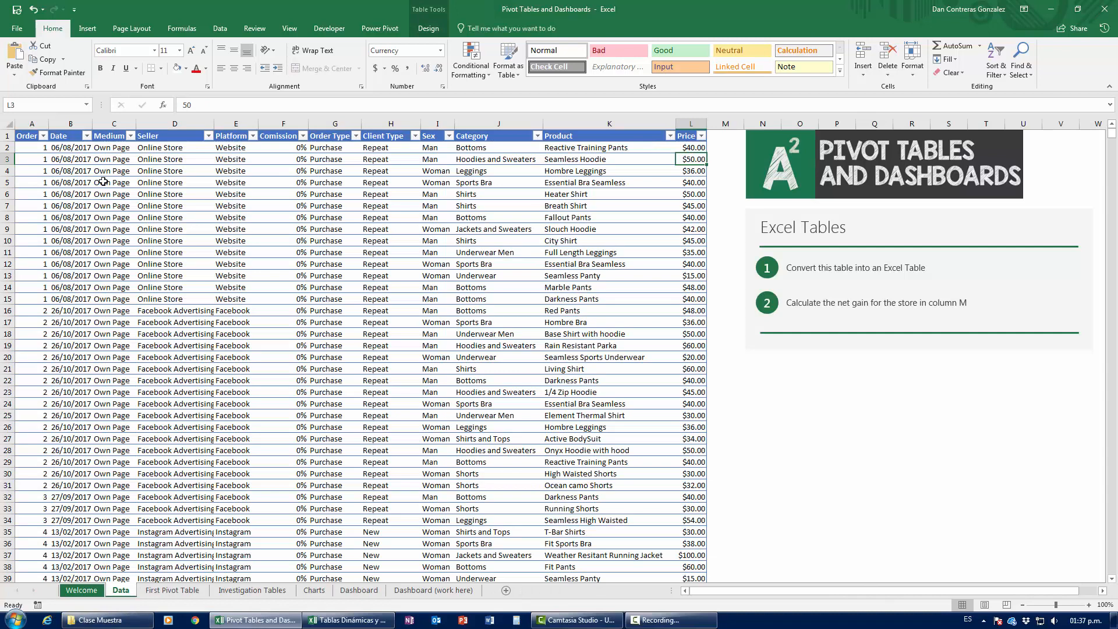
{"action": "left_click", "coordinate": [130, 135]}
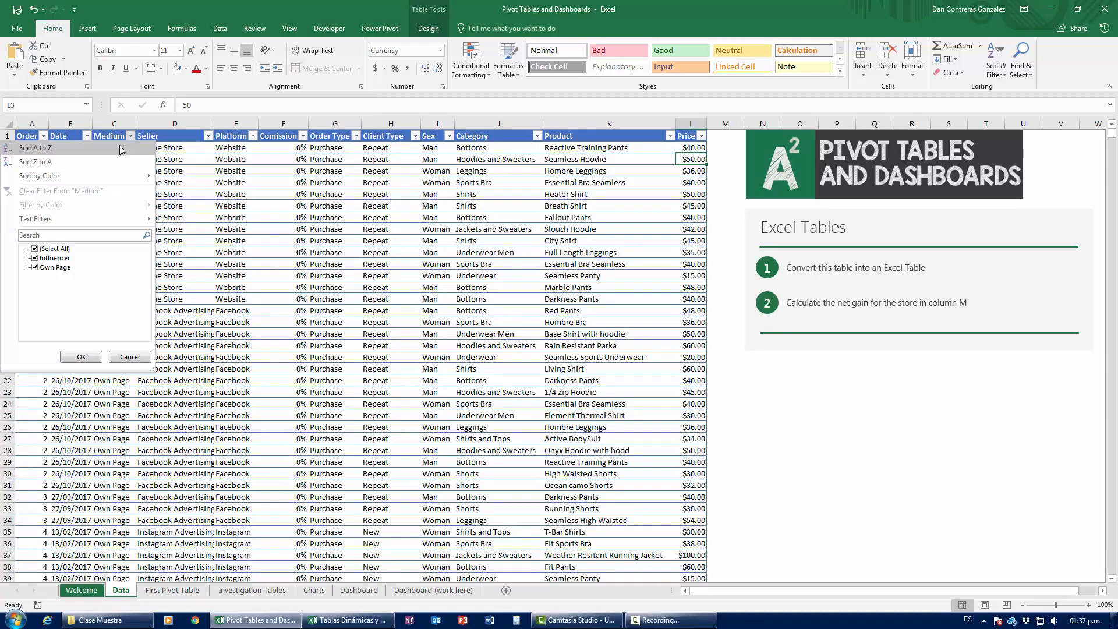
{"action": "left_click", "coordinate": [130, 137]}
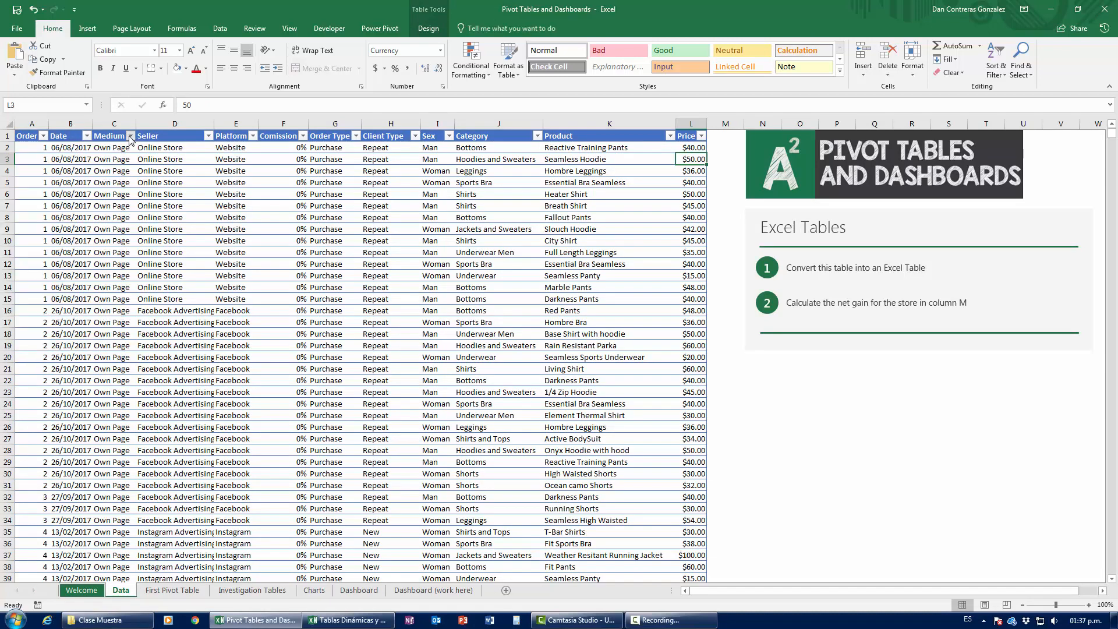
Break the PivotTable at K22 of the Dashboard sheet down by Medium in its rows.
{"action": "left_click", "coordinate": [356, 590]}
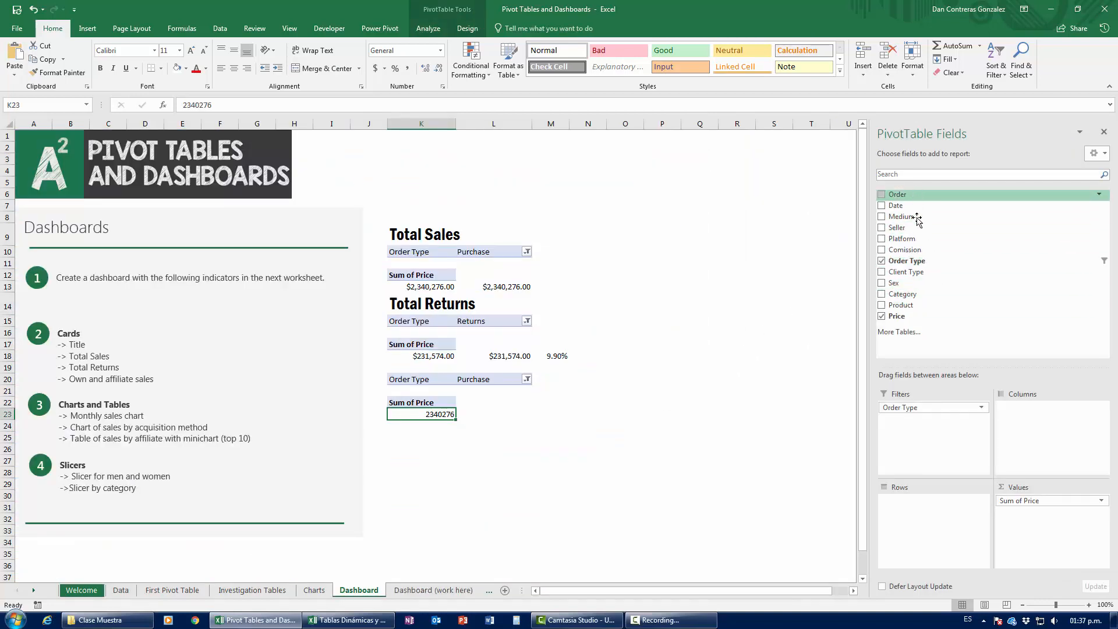
{"action": "left_click_drag", "start_coordinate": [914, 228], "coordinate": [949, 533]}
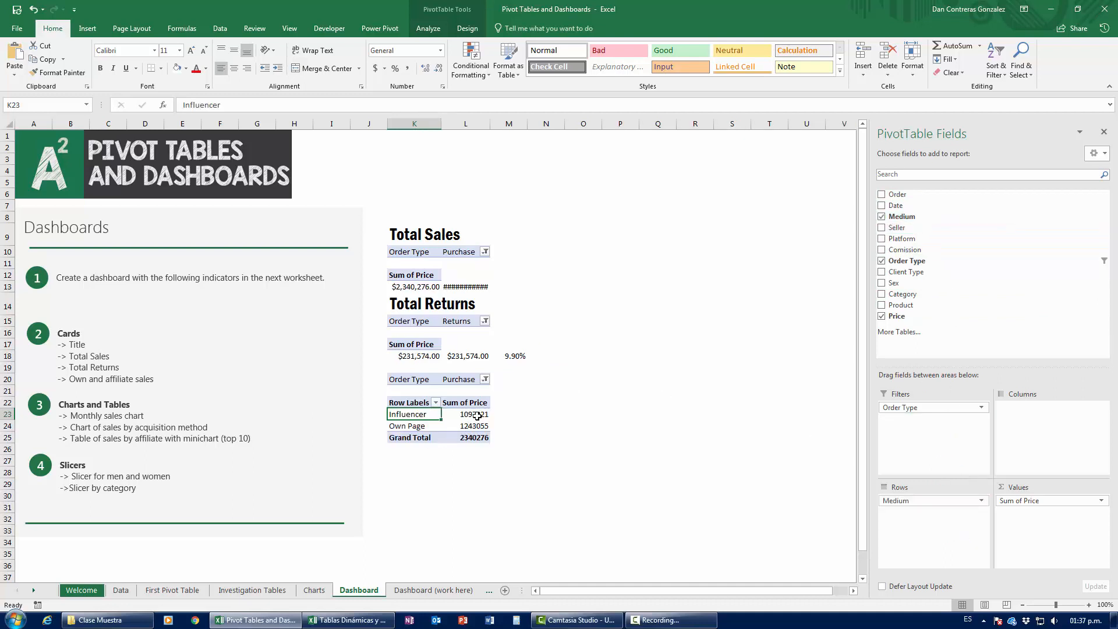
Format the sums by medium in L23:L26 as currency and widen column L.
{"action": "left_click_drag", "start_coordinate": [477, 416], "coordinate": [479, 443]}
{"action": "key", "text": "ctrl+shift+4"}
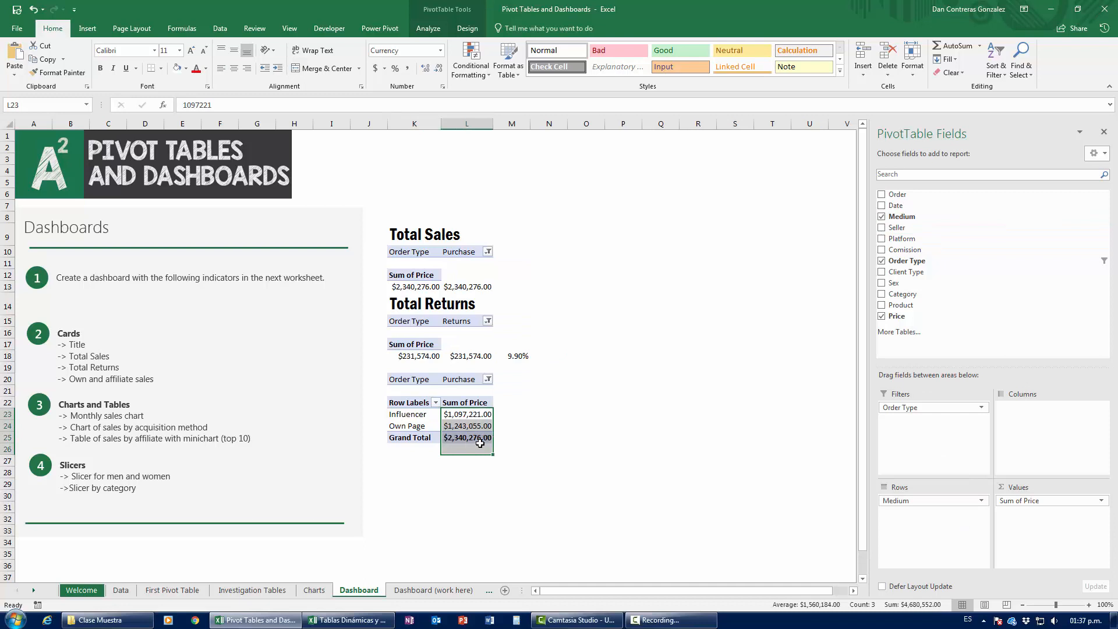
{"action": "left_click", "coordinate": [476, 413]}
{"action": "left_click_drag", "start_coordinate": [493, 126], "coordinate": [523, 126]}
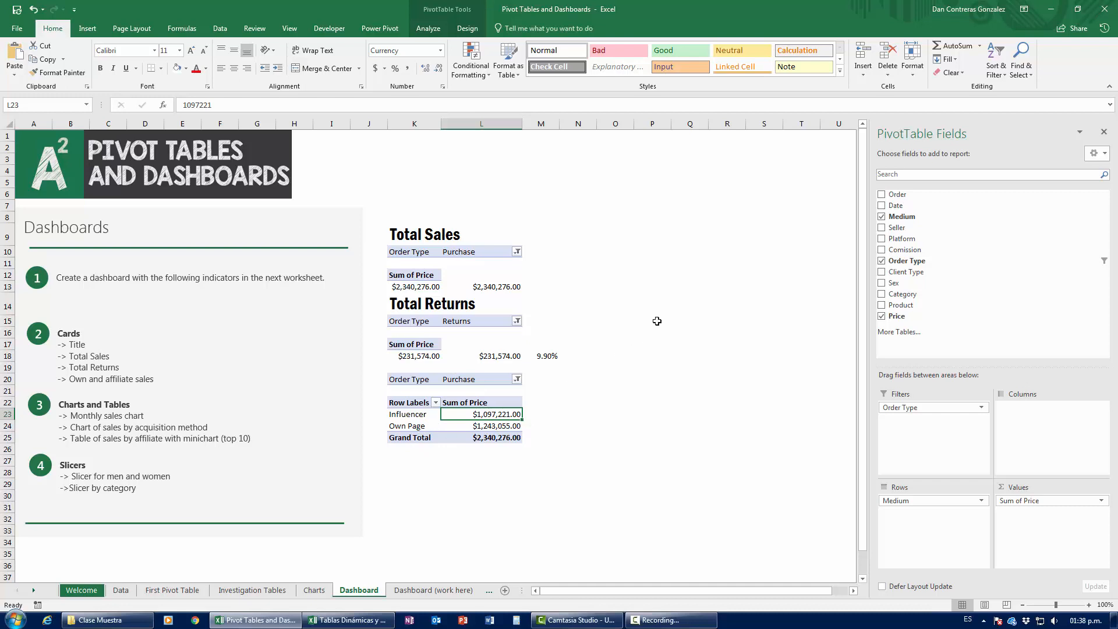
Examine the Total Sales and Total Returns cards on the Dashboard (work here) sheet and their source pivots on the Dashboard sheet.
{"action": "left_click", "coordinate": [428, 589]}
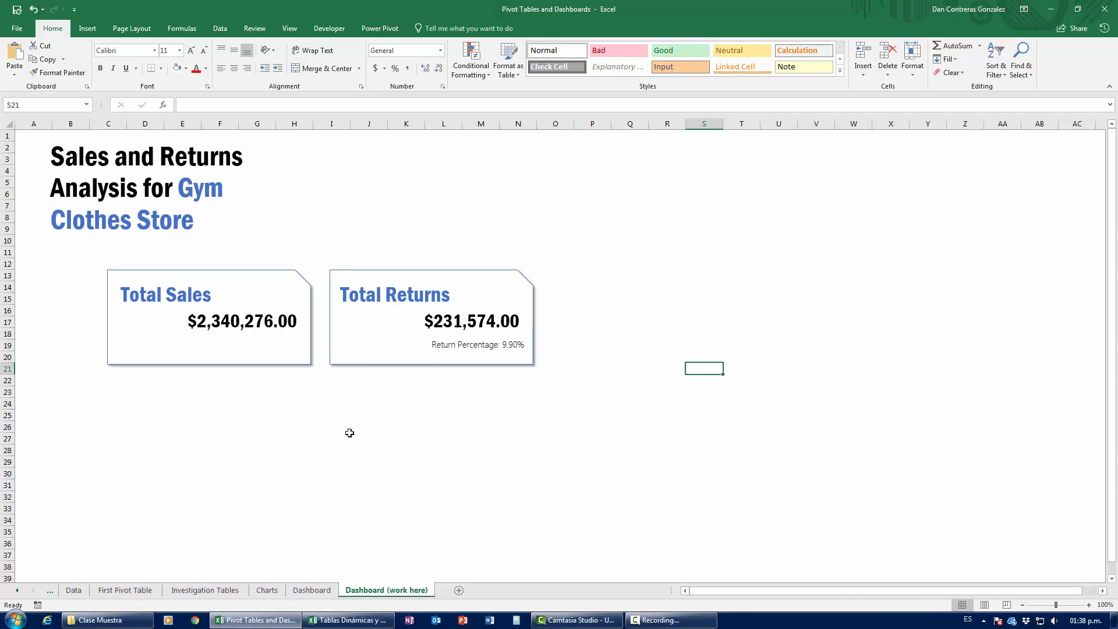
{"action": "left_click", "coordinate": [225, 357]}
{"action": "left_click", "coordinate": [379, 357]}
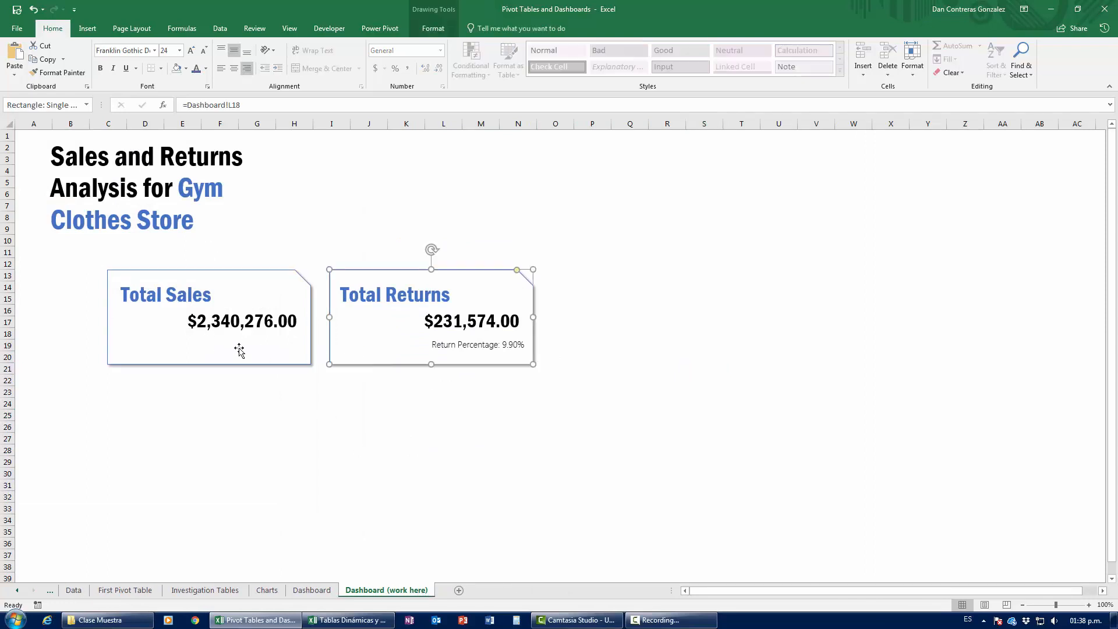
{"action": "left_click", "coordinate": [239, 349]}
{"action": "left_click", "coordinate": [332, 362]}
{"action": "left_click", "coordinate": [312, 590]}
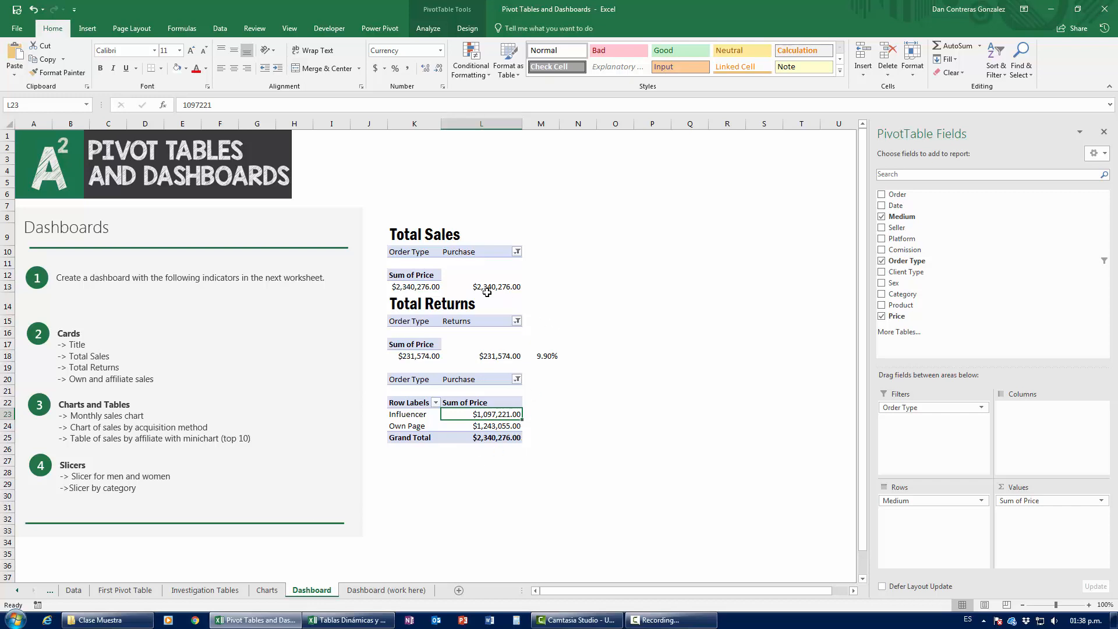
{"action": "left_click", "coordinate": [386, 590]}
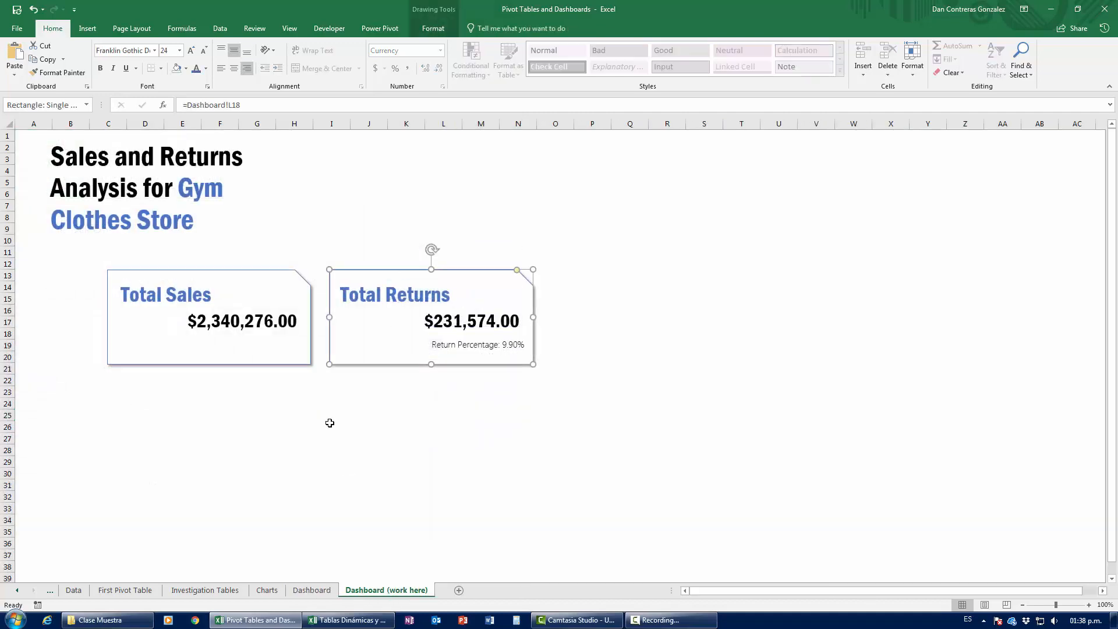
{"action": "left_click", "coordinate": [256, 348]}
{"action": "left_click", "coordinate": [337, 350]}
{"action": "left_click", "coordinate": [275, 354]}
{"action": "left_click", "coordinate": [347, 343]}
{"action": "left_click", "coordinate": [222, 442]}
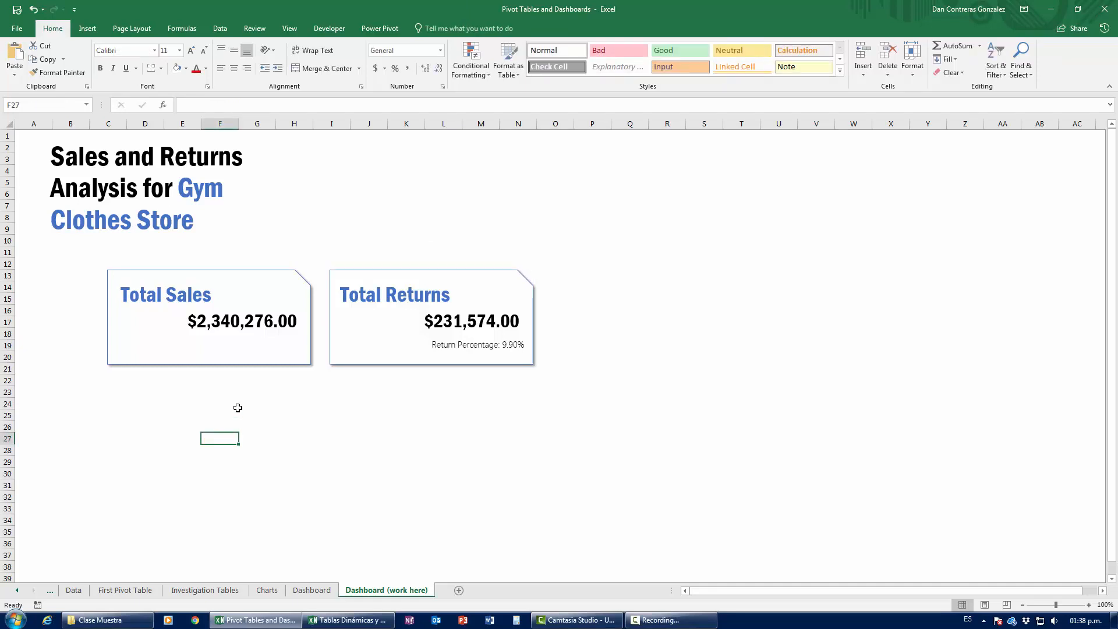
Merge and center cells F25:I28 below the cards and give them thick outside borders.
{"action": "left_click_drag", "start_coordinate": [221, 414], "coordinate": [321, 451]}
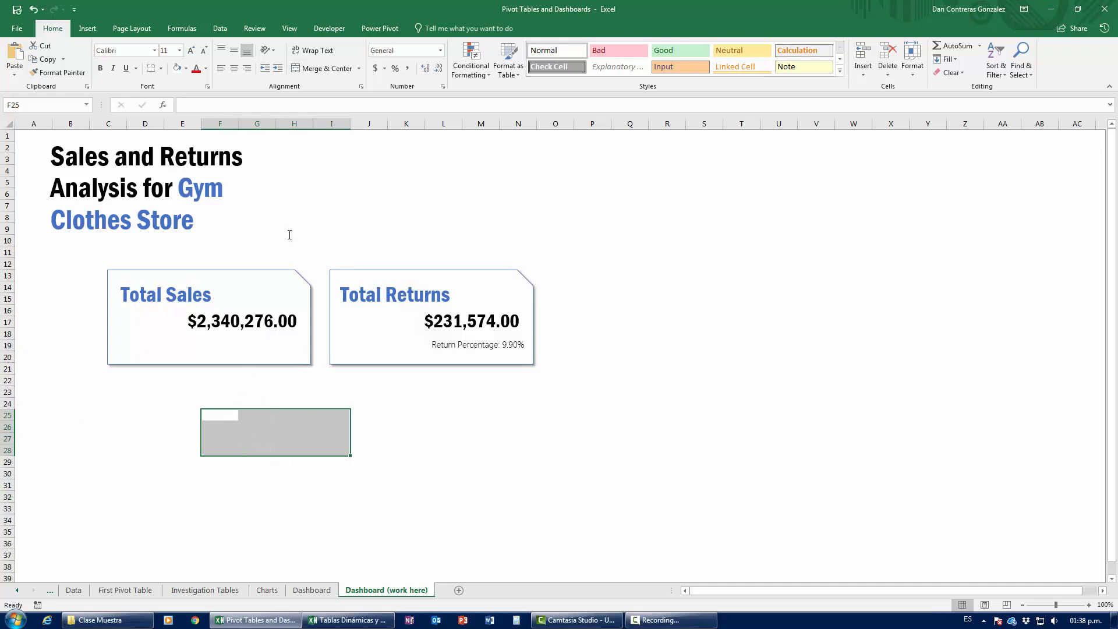
{"action": "left_click", "coordinate": [338, 74]}
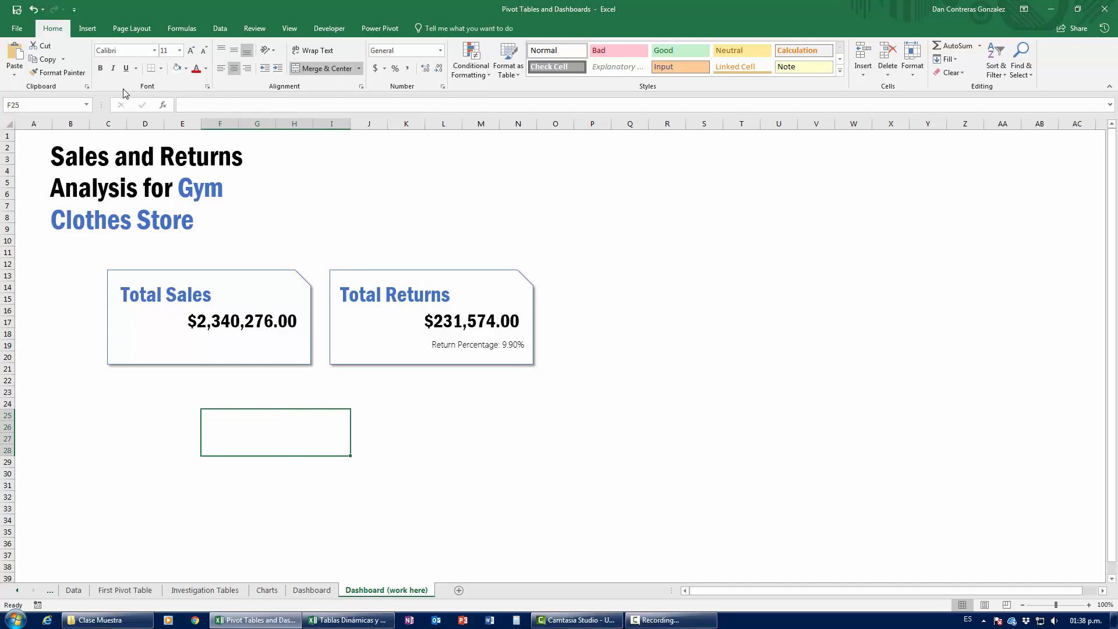
{"action": "left_click", "coordinate": [161, 68]}
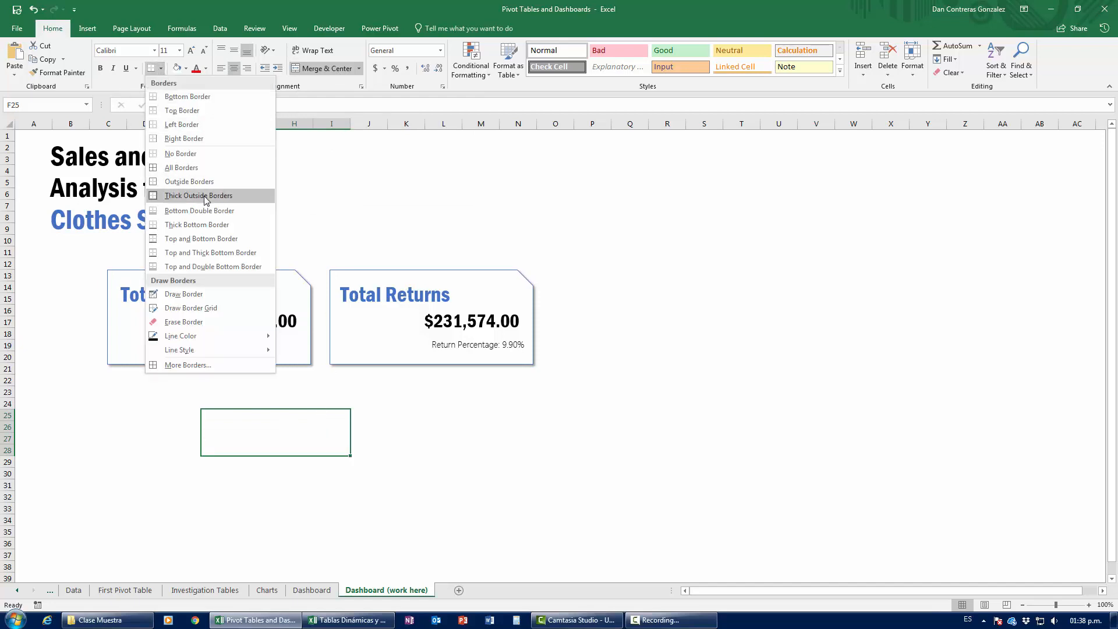
{"action": "left_click", "coordinate": [175, 194]}
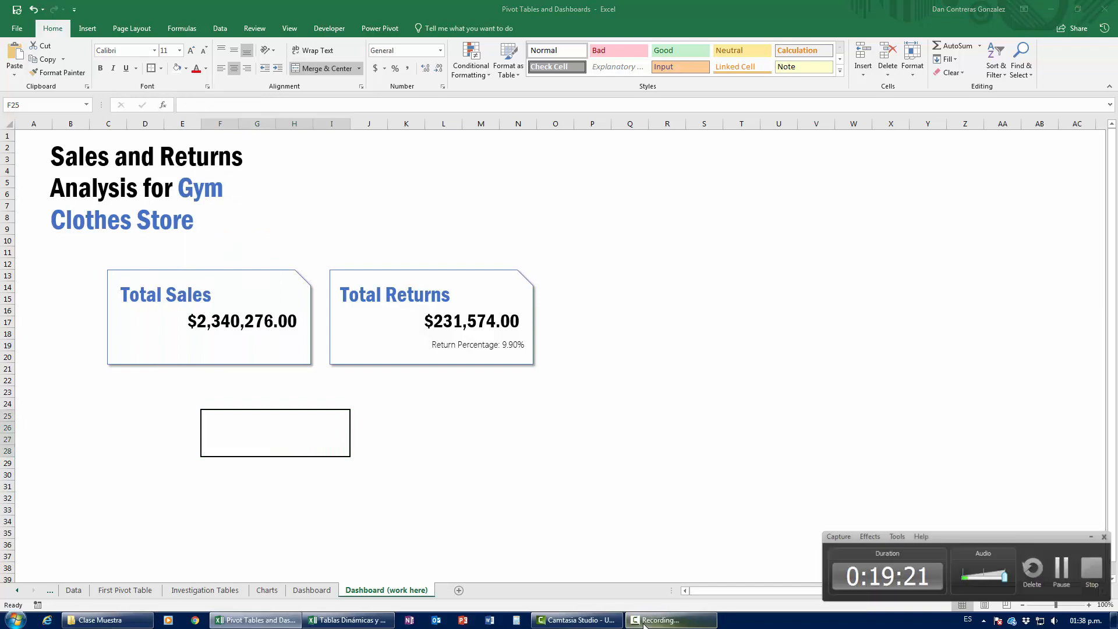
{"action": "left_click", "coordinate": [446, 463]}
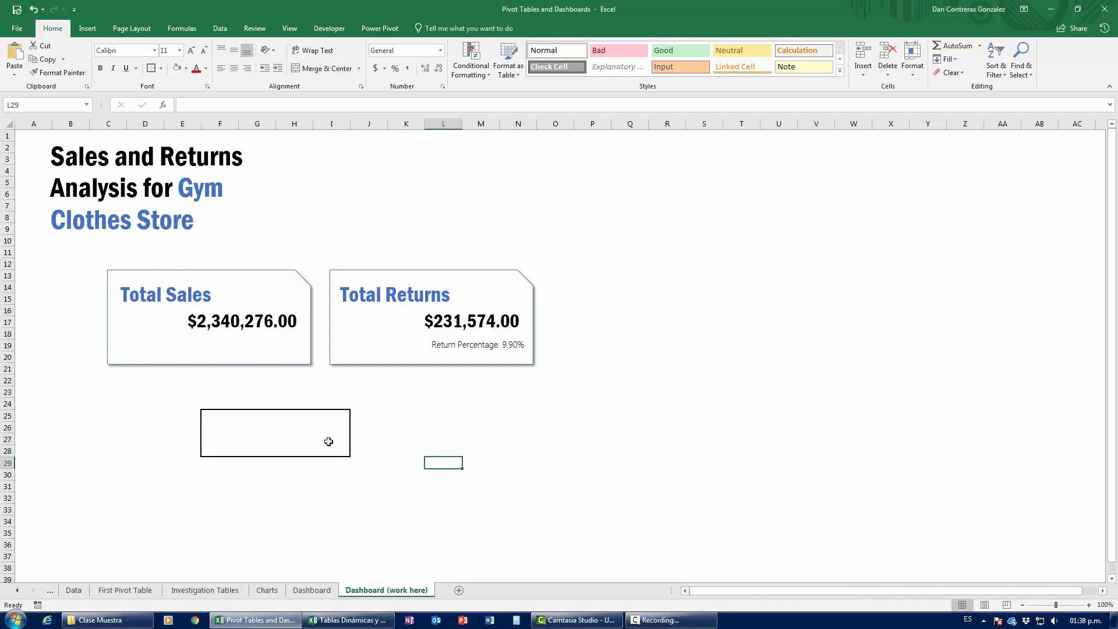
{"action": "left_click", "coordinate": [291, 431]}
{"action": "left_click", "coordinate": [376, 495]}
{"action": "scroll", "coordinate": [213, 391], "scroll_direction": "down", "scroll_amount": 2}
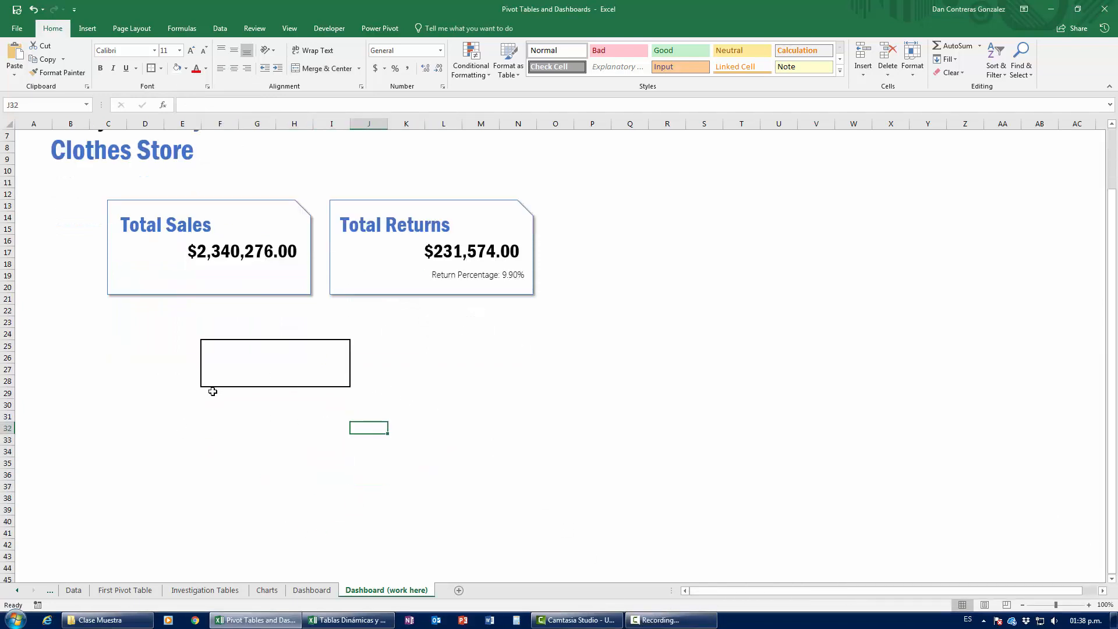
{"action": "left_click", "coordinate": [261, 368]}
{"action": "left_click", "coordinate": [435, 447]}
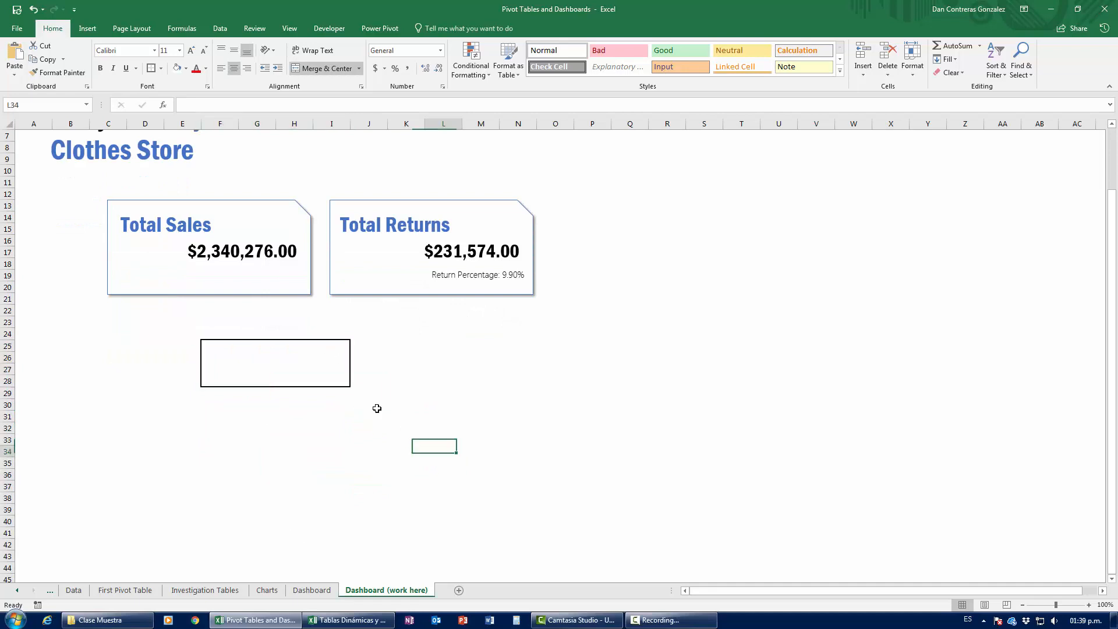
Copy the merged bordered cell F25:I28 to the adjacent cells starting at J25.
{"action": "left_click", "coordinate": [286, 370]}
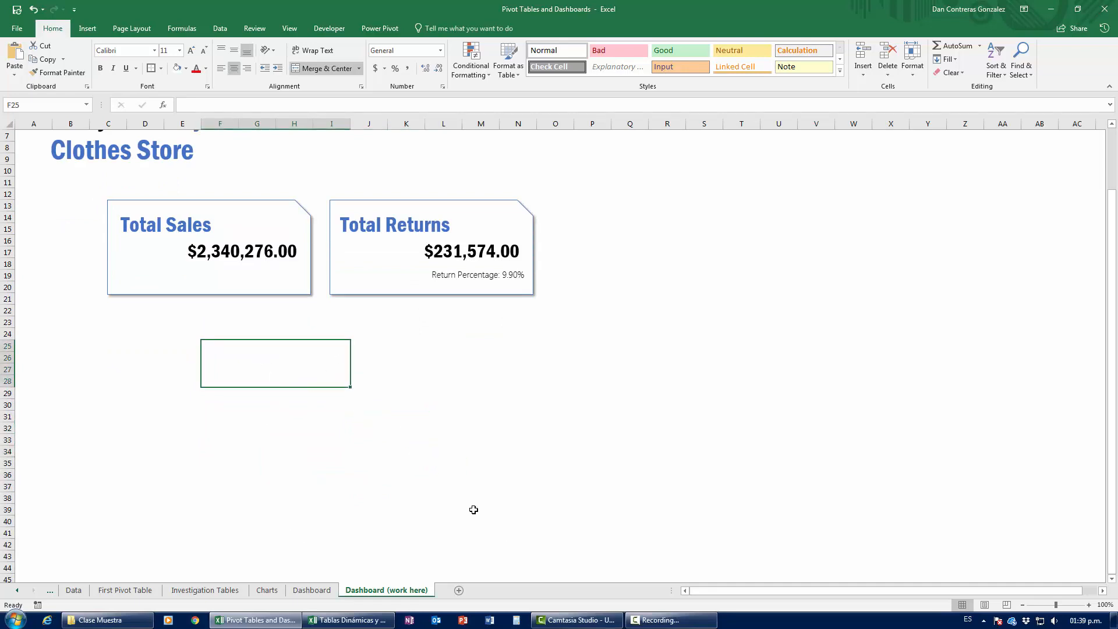
{"action": "key", "text": "ctrl+c"}
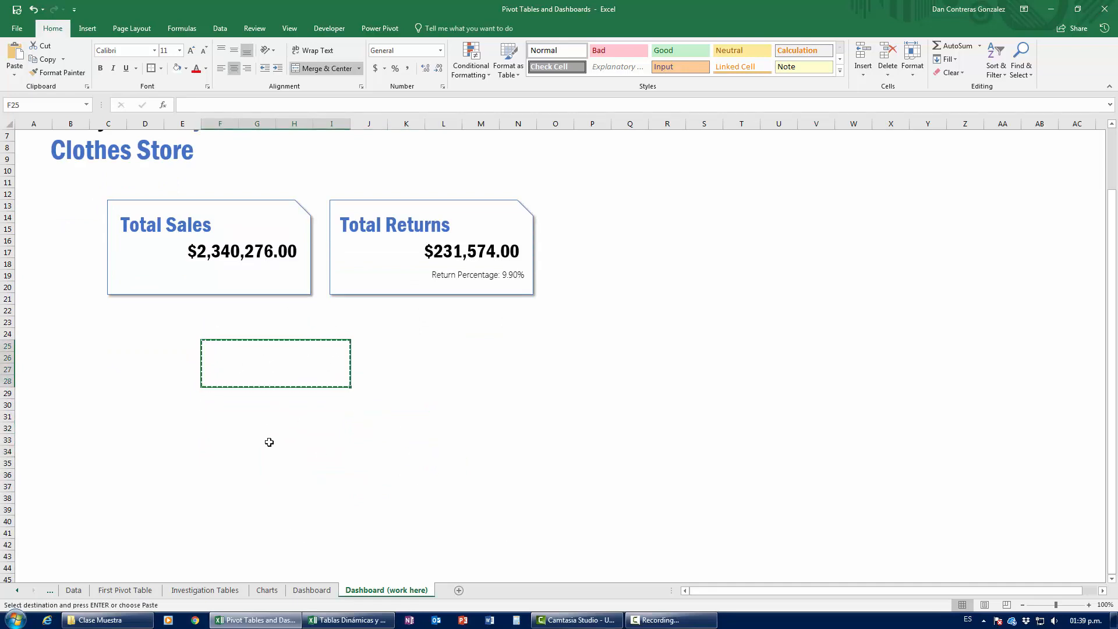
{"action": "left_click", "coordinate": [366, 347]}
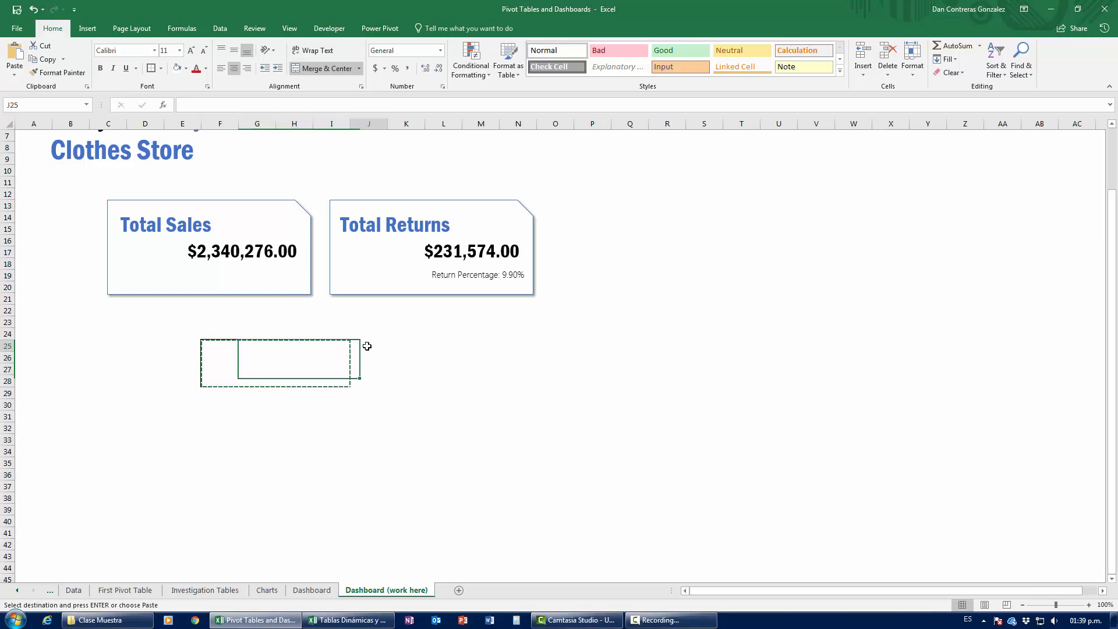
{"action": "key", "text": "ctrl+v"}
{"action": "left_click", "coordinate": [435, 442]}
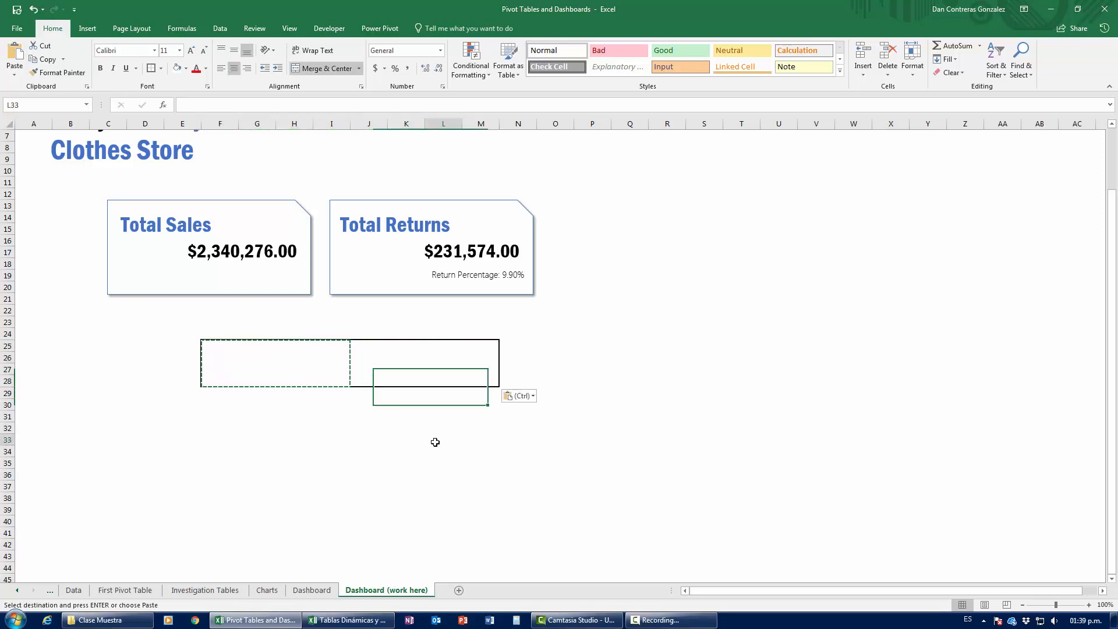
{"action": "key", "text": "Escape"}
Link merged cell F25 to the Influencer sum, cell L23 of the Dashboard sheet's PivotTable.
{"action": "left_click", "coordinate": [312, 374]}
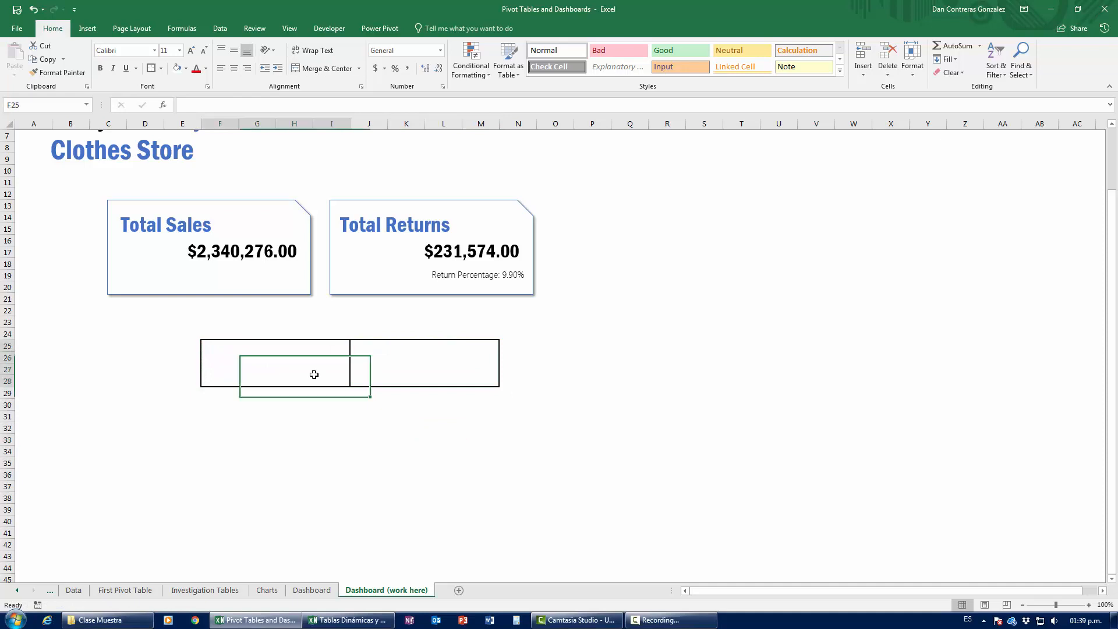
{"action": "type", "text": "="}
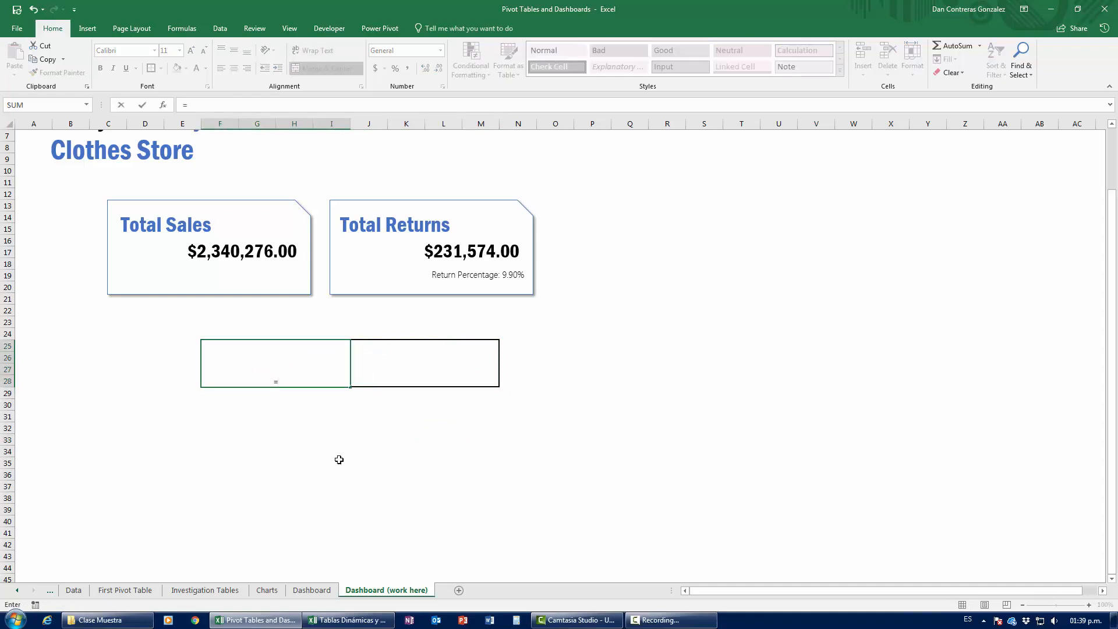
{"action": "left_click", "coordinate": [312, 590]}
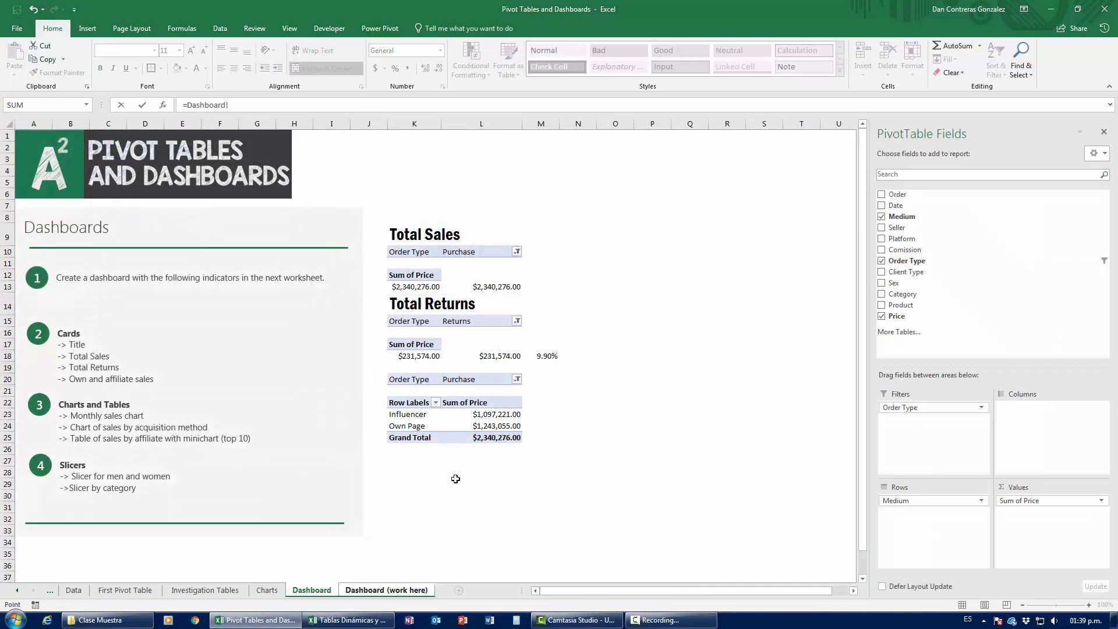
{"action": "left_click", "coordinate": [487, 418]}
{"action": "key", "text": "Return"}
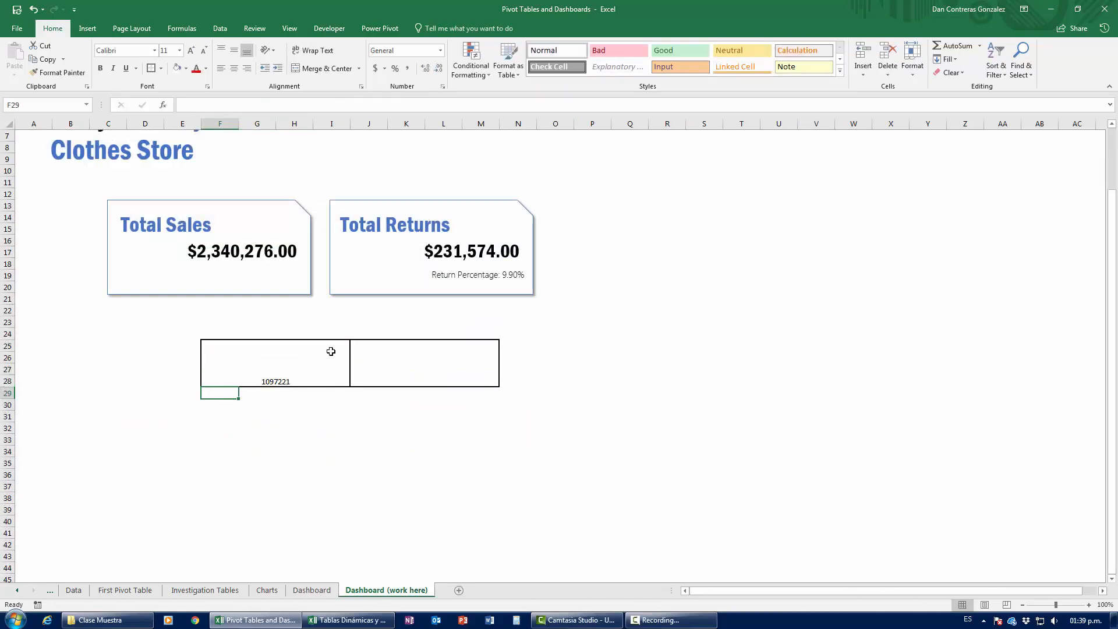
Link merged cell J25 to the Own Page sum, cell L24 of the Dashboard sheet's PivotTable.
{"action": "left_click", "coordinate": [432, 372]}
{"action": "type", "text": "="}
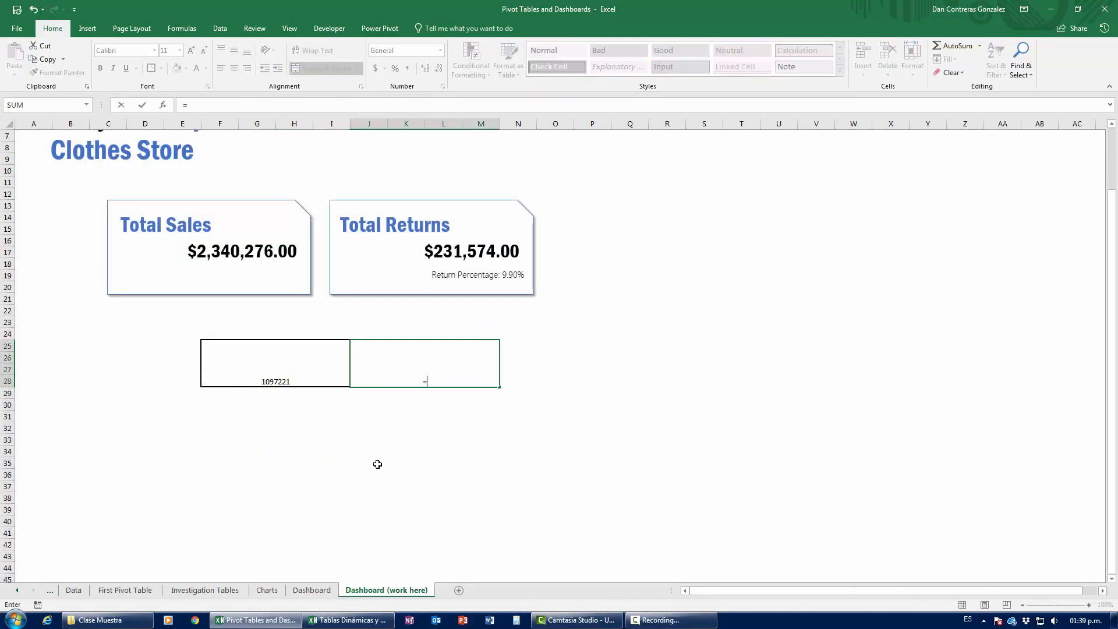
{"action": "left_click", "coordinate": [312, 590]}
{"action": "left_click", "coordinate": [495, 426]}
{"action": "key", "text": "Return"}
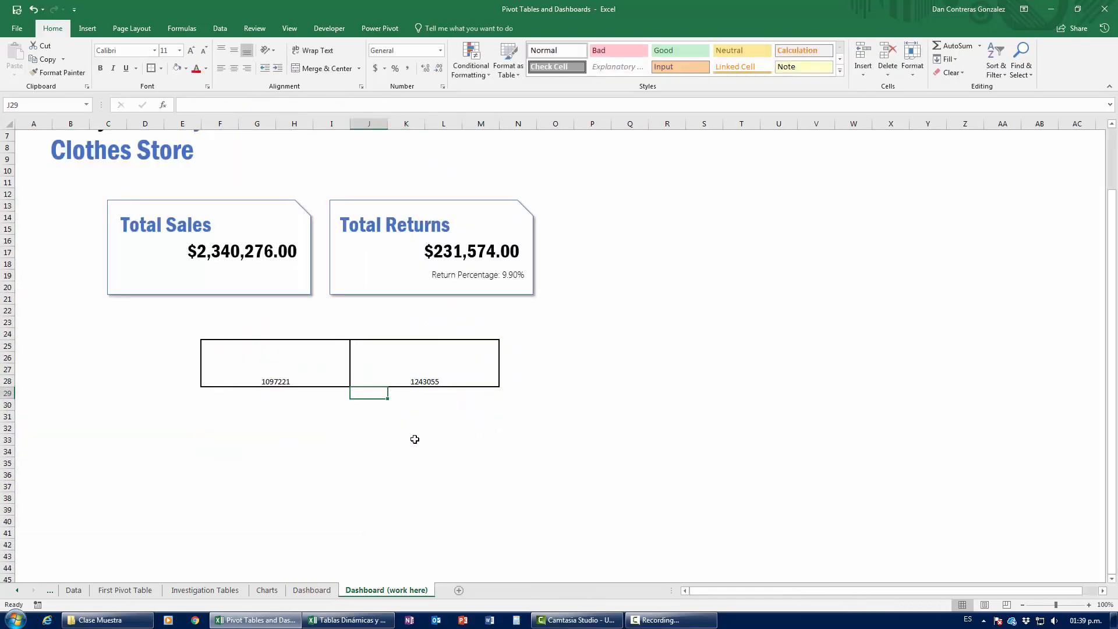
Format the linked values in F25 and J25 as currency and set their font to Franklin Gothic Demi.
{"action": "left_click_drag", "start_coordinate": [287, 382], "coordinate": [425, 375]}
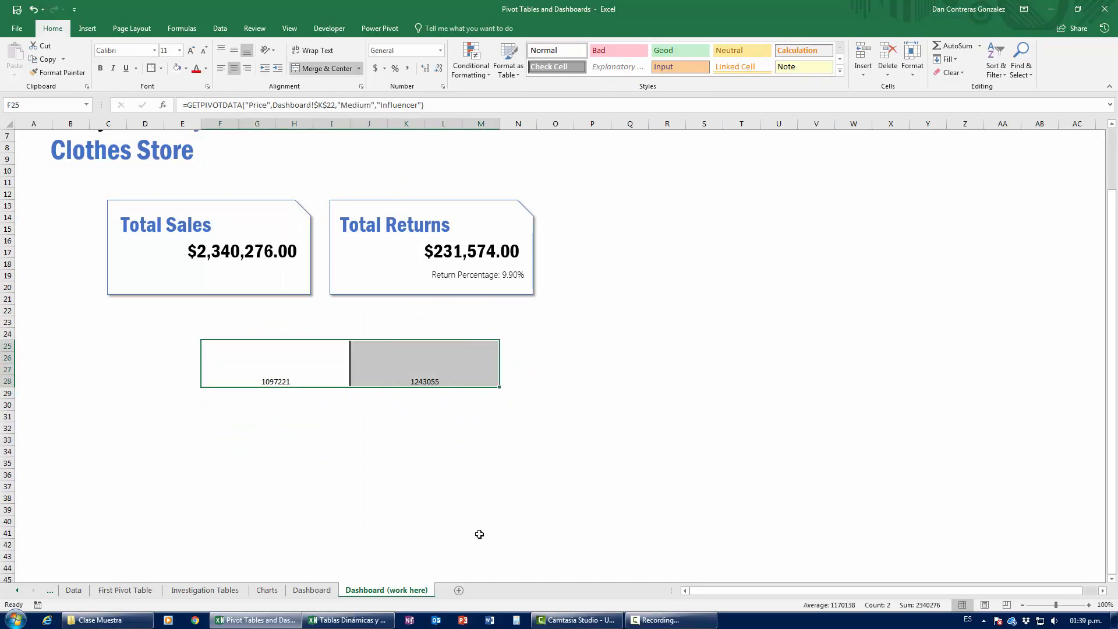
{"action": "key", "text": "ctrl+shift+4"}
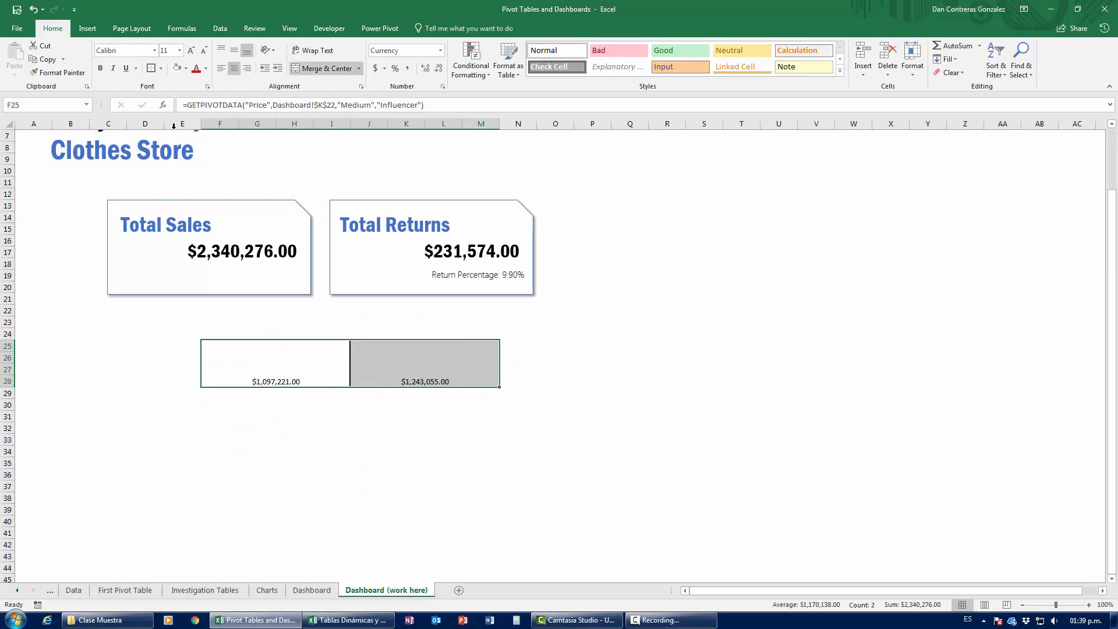
{"action": "left_click", "coordinate": [131, 52]}
{"action": "type", "text": "Franklin Gothic Book"}
{"action": "key", "text": "Right"}
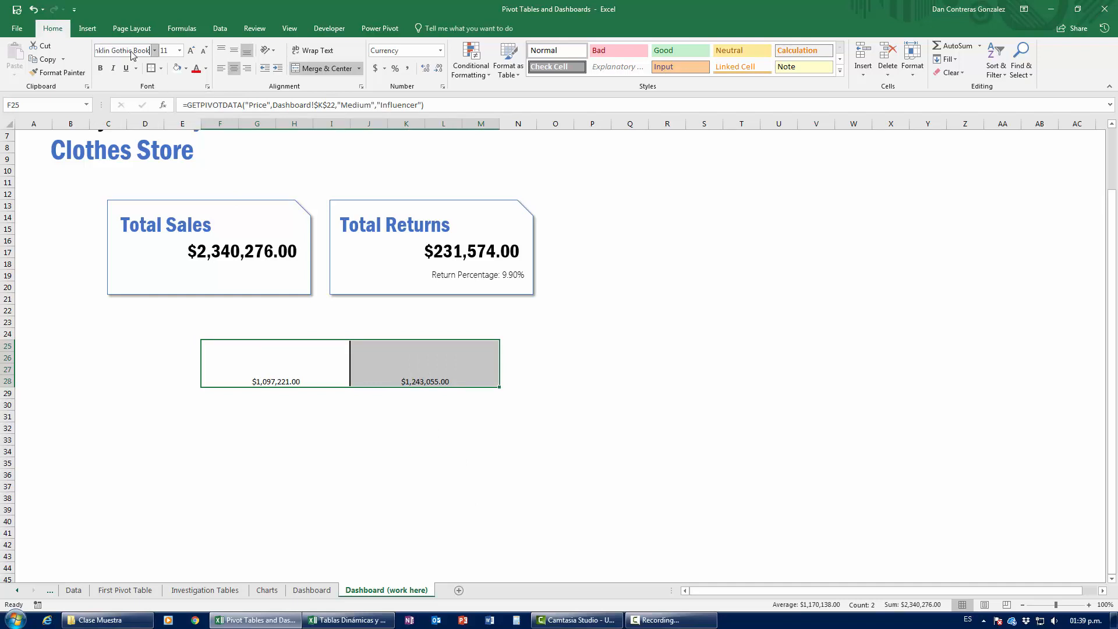
{"action": "key", "text": "BackSpace"}
{"action": "key", "text": "BackSpace"}
{"action": "key", "text": "BackSpace"}
{"action": "key", "text": "BackSpace"}
{"action": "type", "text": "Demi"}
{"action": "key", "text": "Return"}
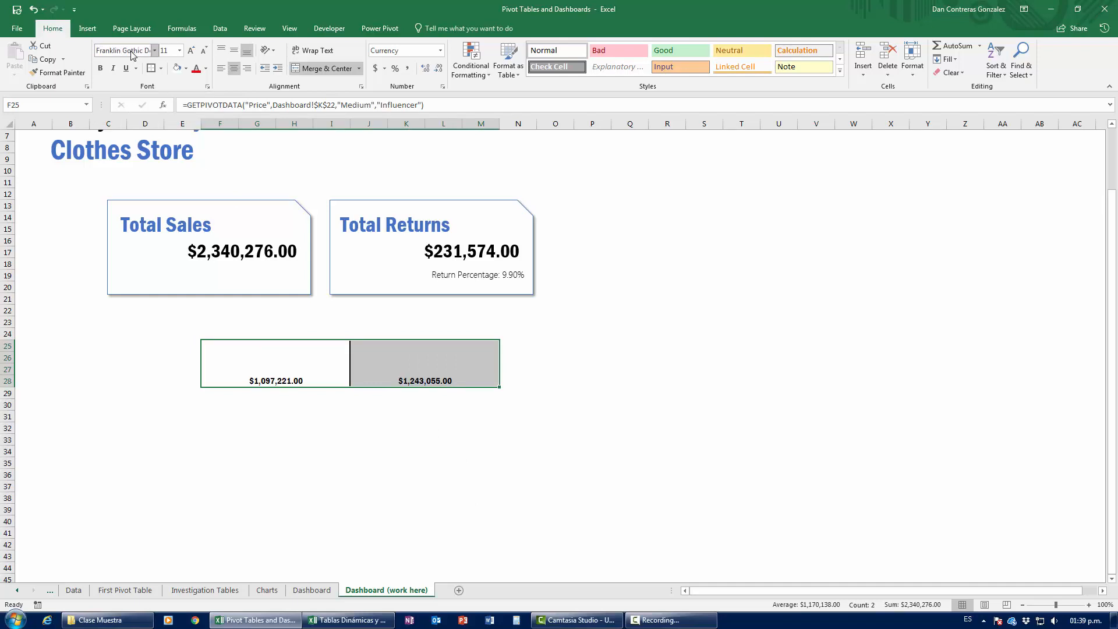
Center the values in F25 and J25 vertically and enlarge their font to size 20.
{"action": "left_click", "coordinate": [233, 50]}
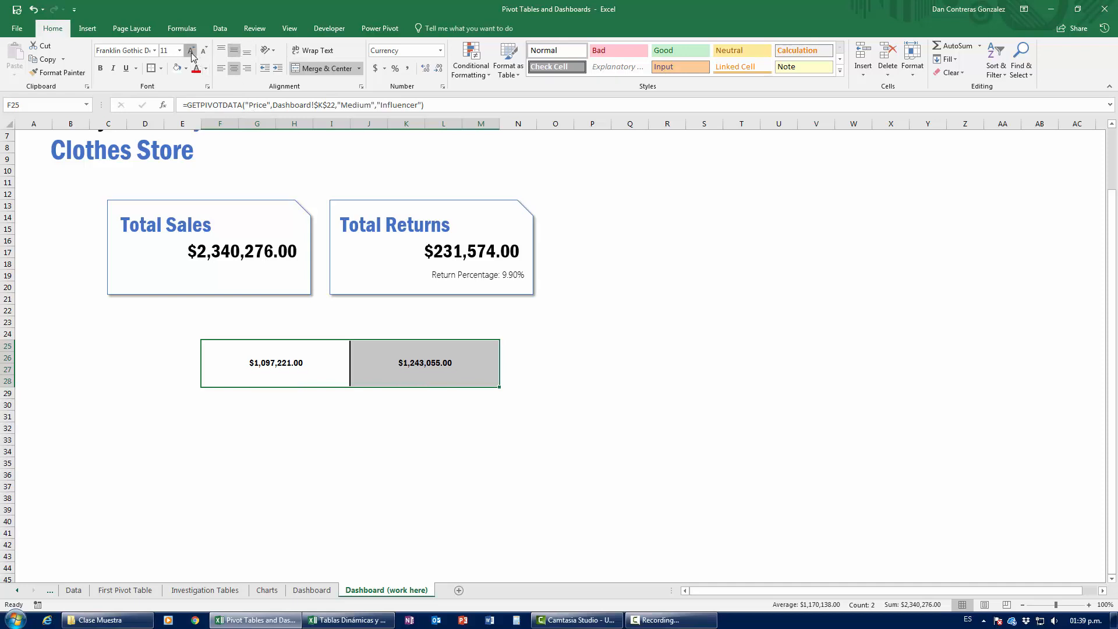
{"action": "left_click", "coordinate": [191, 51]}
{"action": "left_click", "coordinate": [192, 51]}
{"action": "left_click", "coordinate": [192, 51]}
{"action": "left_click", "coordinate": [191, 51]}
{"action": "left_click", "coordinate": [192, 51]}
Merge and center cells F24:I24 above the influencer value and enter the heading "Affiliate Sales".
{"action": "left_click", "coordinate": [257, 334]}
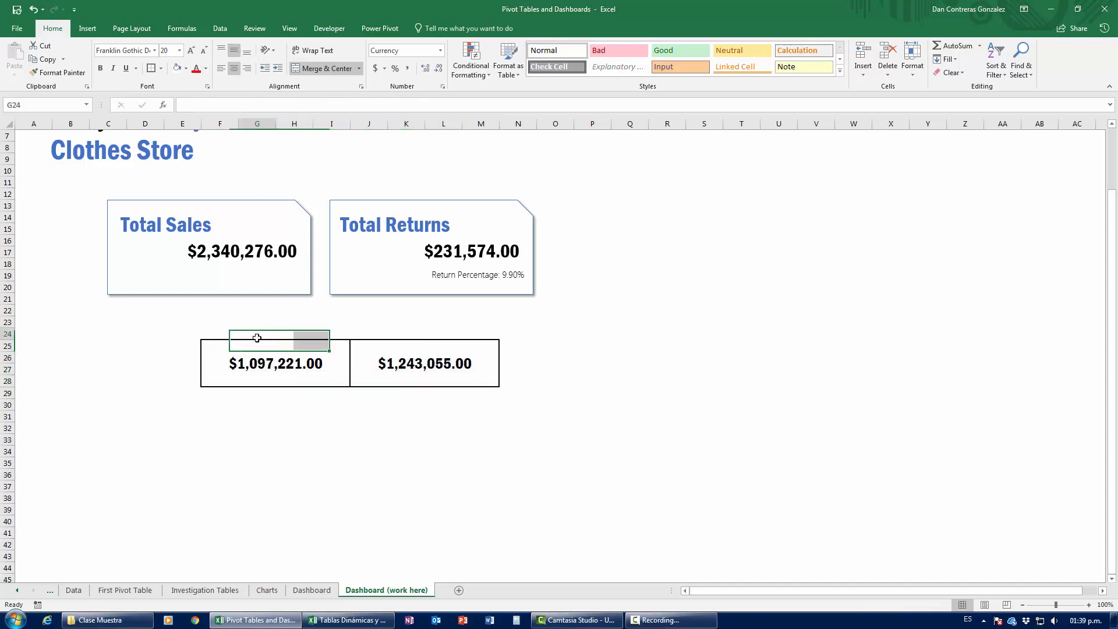
{"action": "left_click_drag", "start_coordinate": [218, 334], "coordinate": [330, 330]}
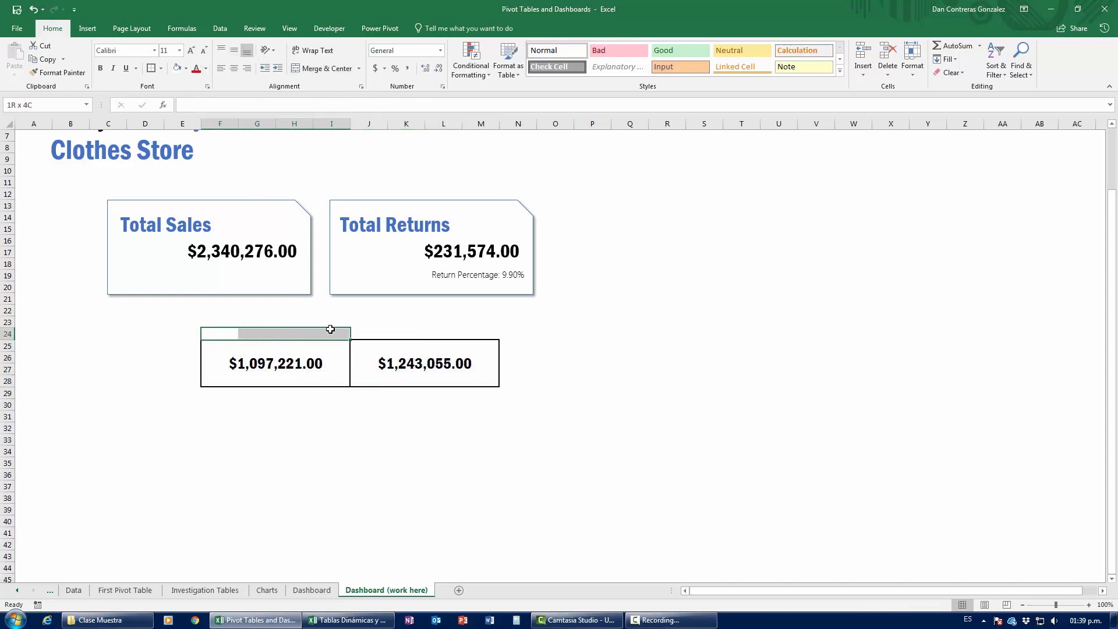
{"action": "left_click", "coordinate": [309, 68]}
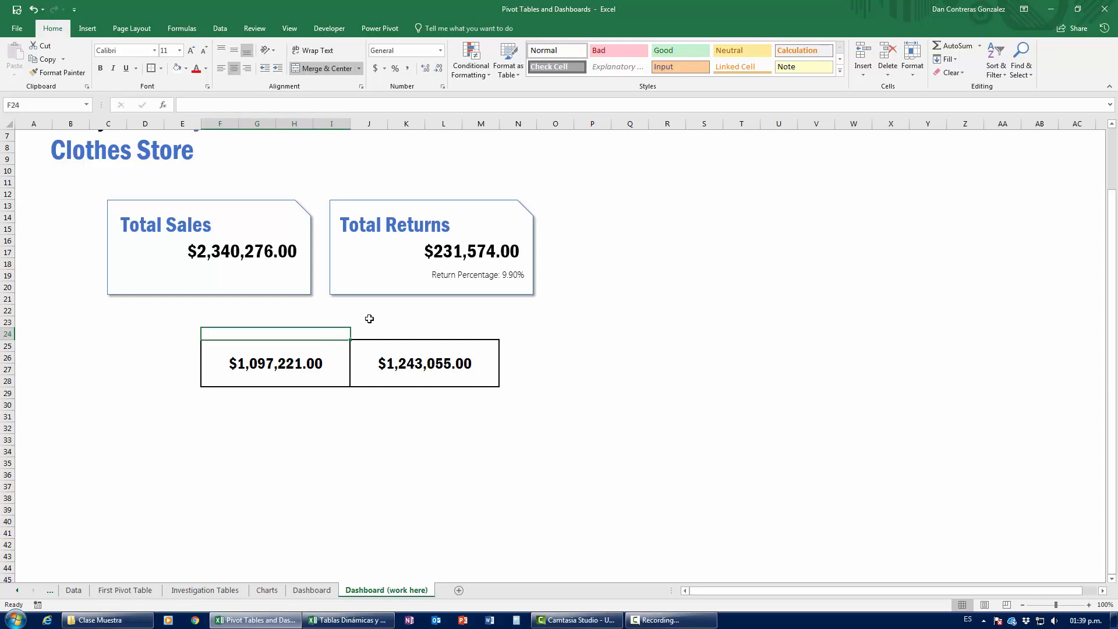
{"action": "left_click", "coordinate": [311, 590]}
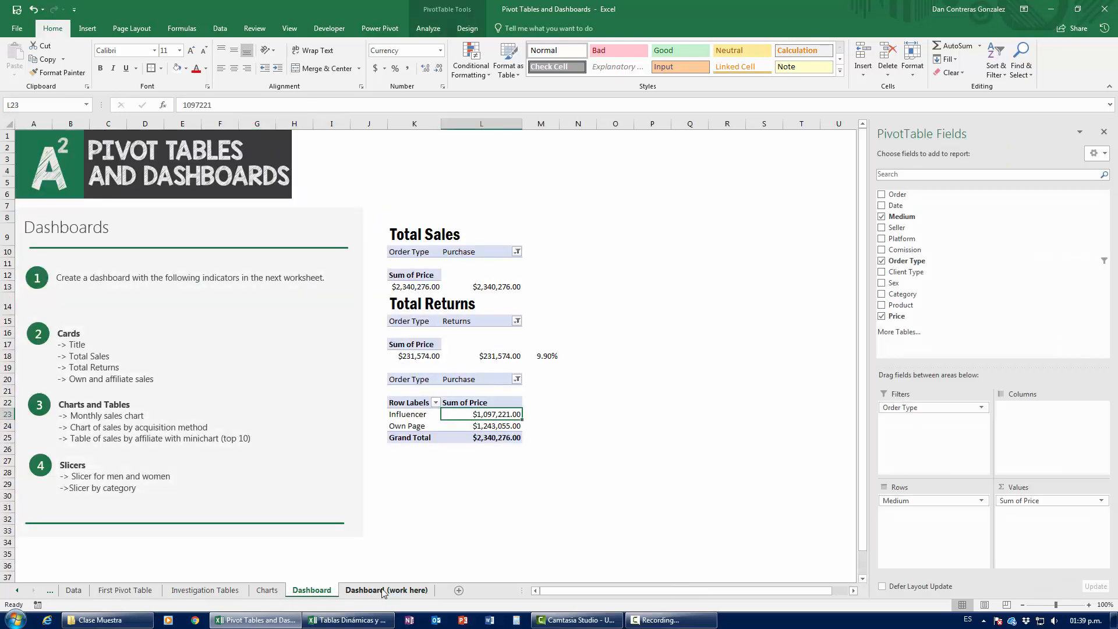
{"action": "left_click", "coordinate": [383, 590]}
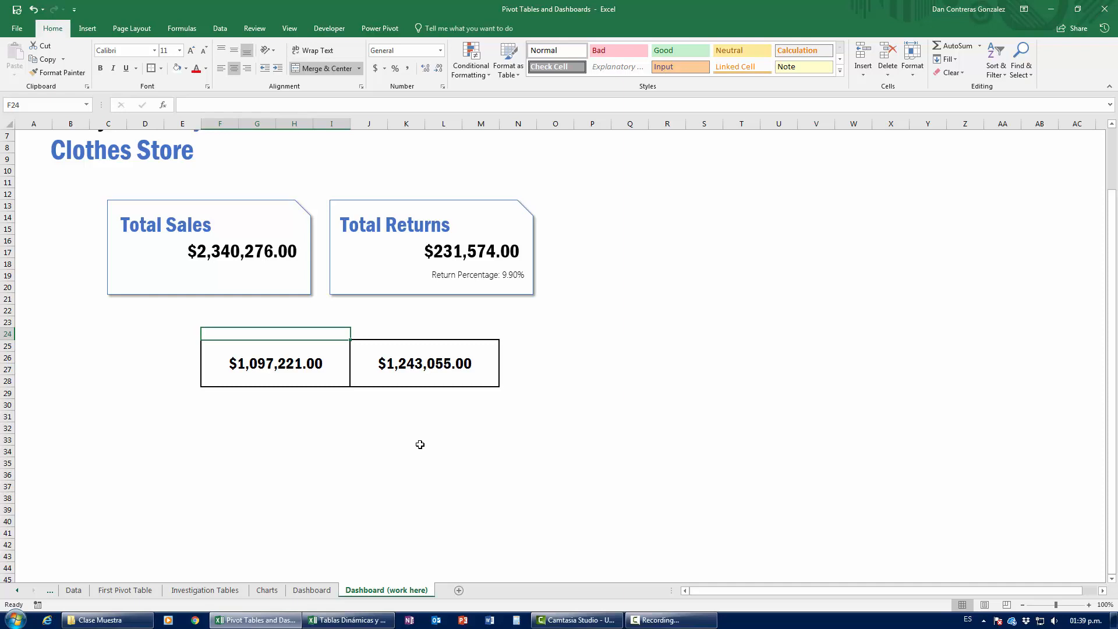
{"action": "type", "text": "Affiliate"}
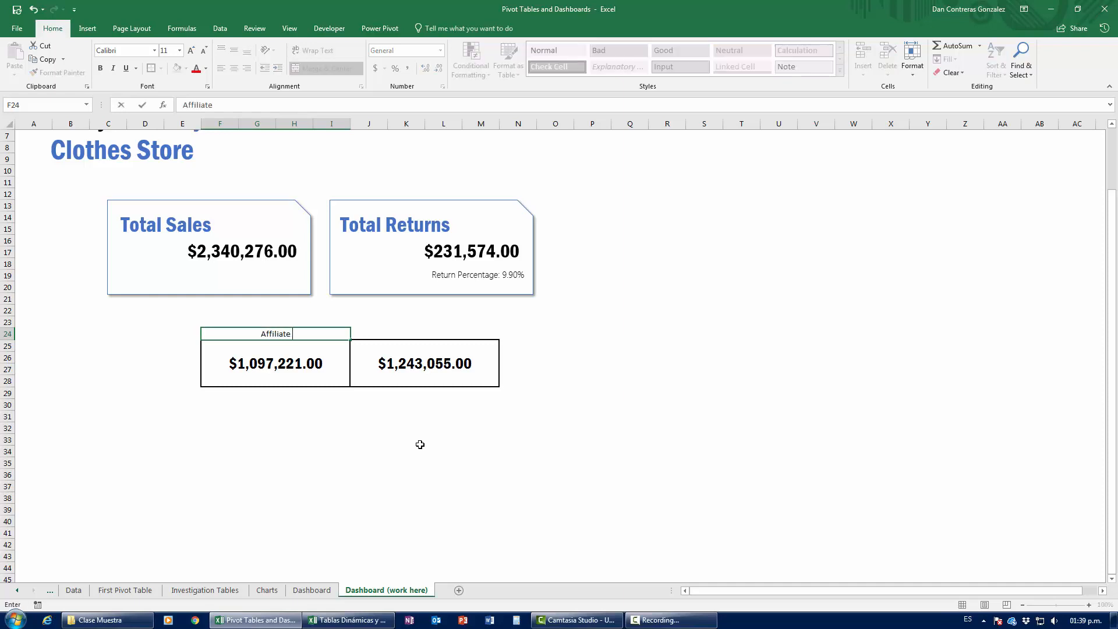
{"action": "type", "text": " Sales"}
{"action": "key", "text": "Tab"}
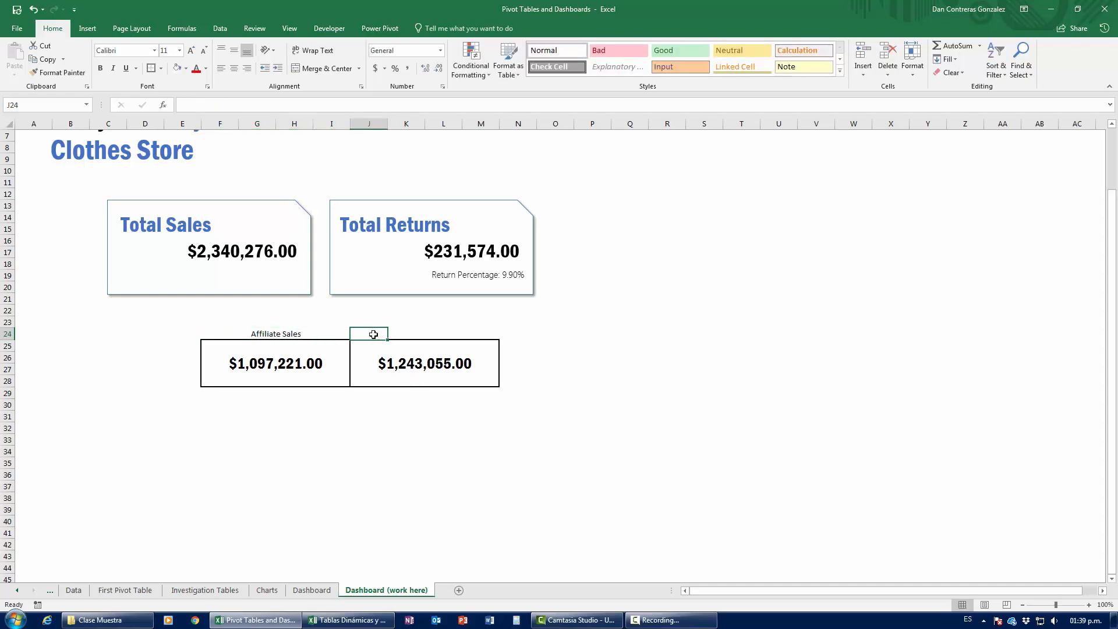
Merge and center cells J24:M24 above the second sales figure and enter the heading "Own Store Sales".
{"action": "left_click_drag", "start_coordinate": [373, 334], "coordinate": [478, 333]}
{"action": "left_click", "coordinate": [311, 69]}
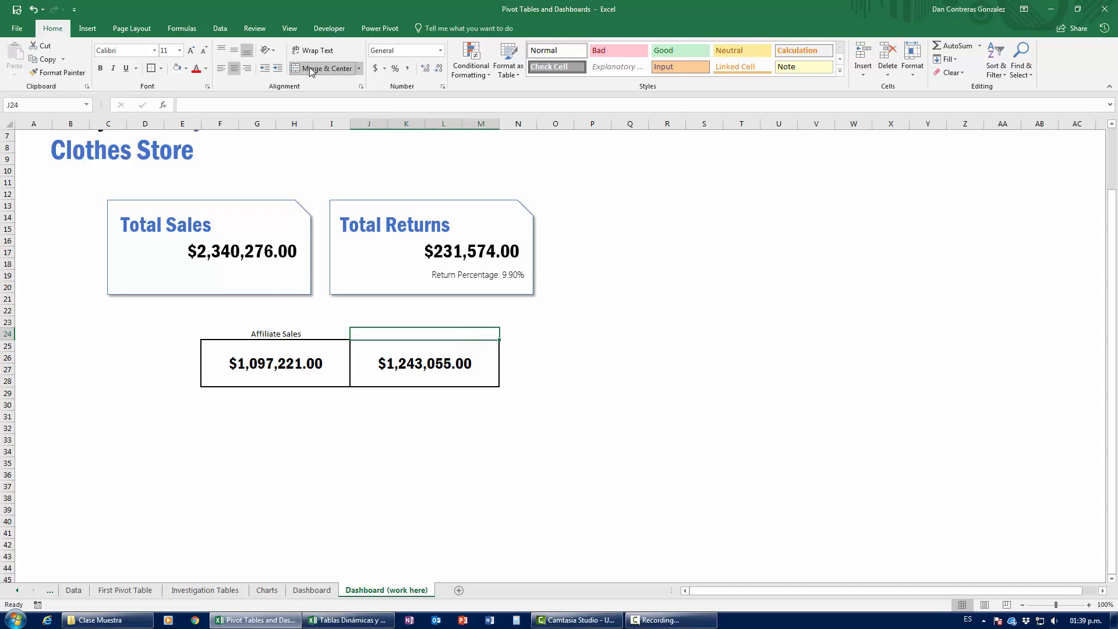
{"action": "type", "text": "Own Store S"}
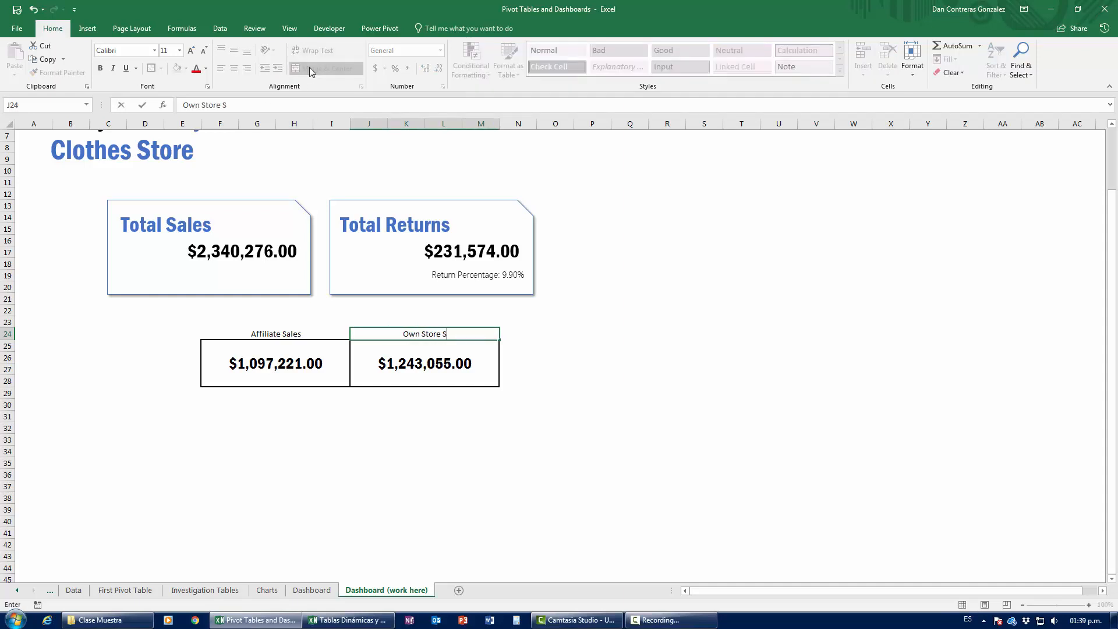
{"action": "type", "text": "ales"}
{"action": "key", "text": "Return"}
Apply the Accent1 cell style and bold to the Affiliate Sales and Own Store Sales headings.
{"action": "left_click", "coordinate": [273, 333]}
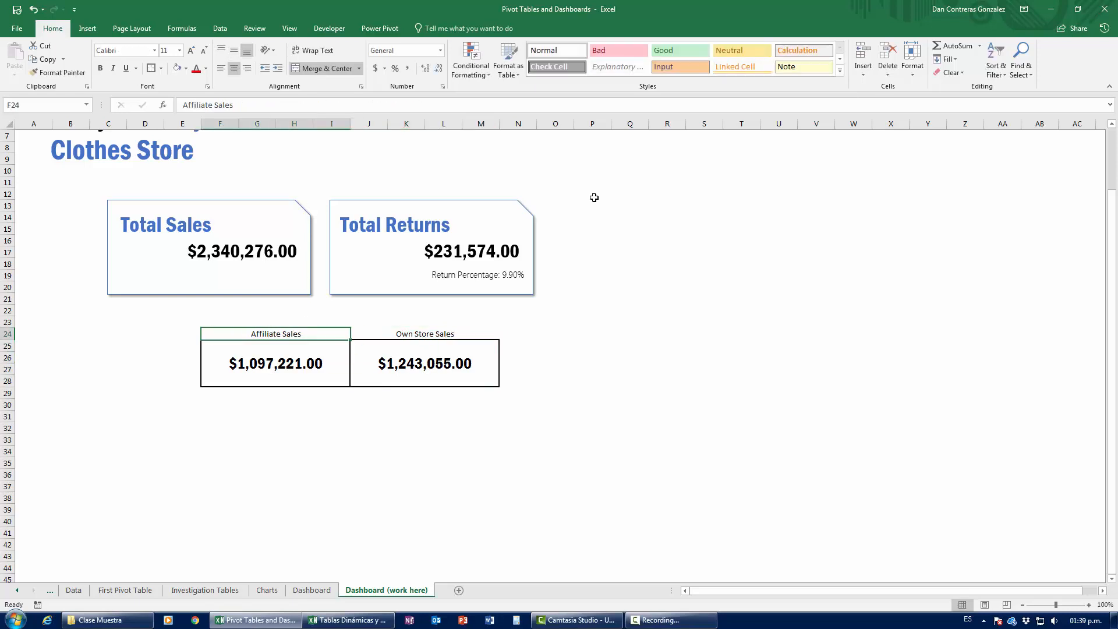
{"action": "left_click", "coordinate": [840, 71]}
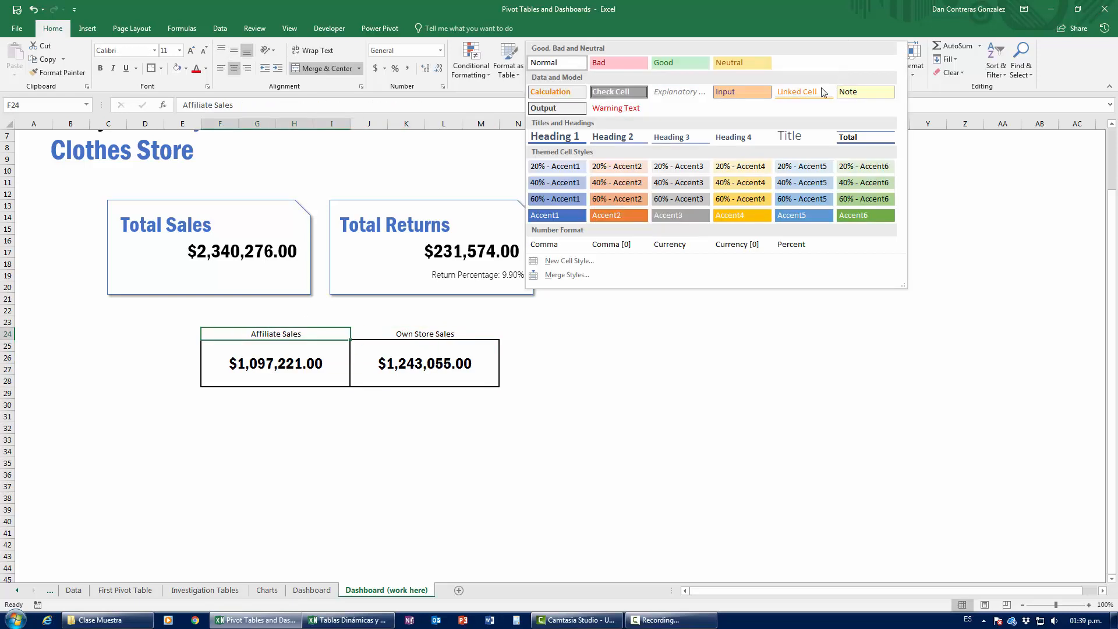
{"action": "left_click", "coordinate": [574, 219]}
{"action": "left_click", "coordinate": [425, 334]}
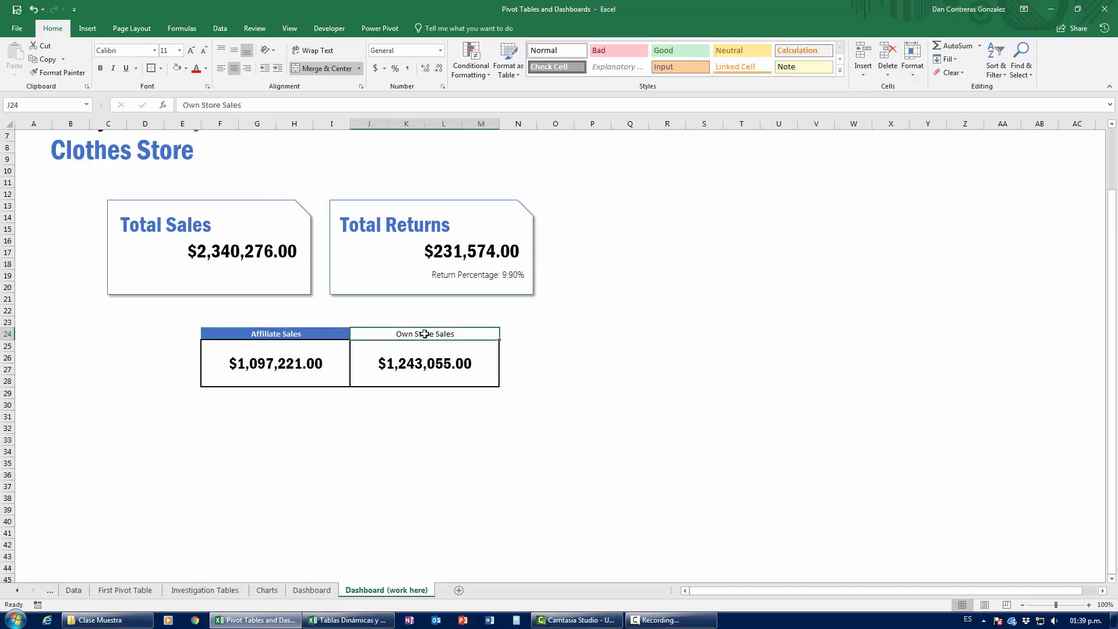
{"action": "left_click", "coordinate": [841, 71]}
{"action": "left_click", "coordinate": [538, 227]}
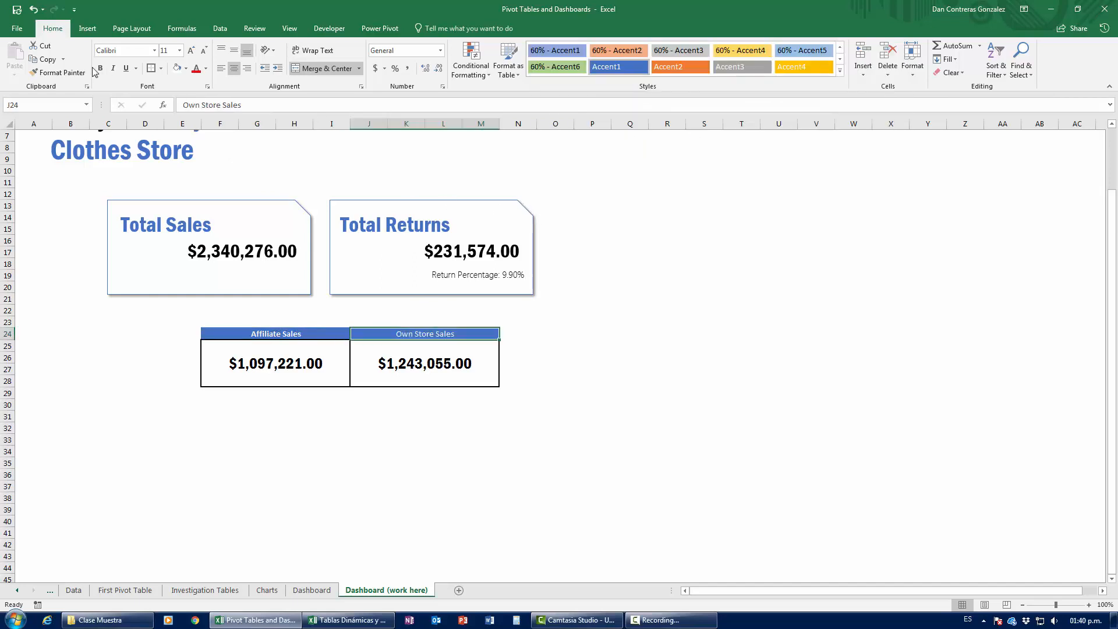
{"action": "left_click", "coordinate": [622, 401]}
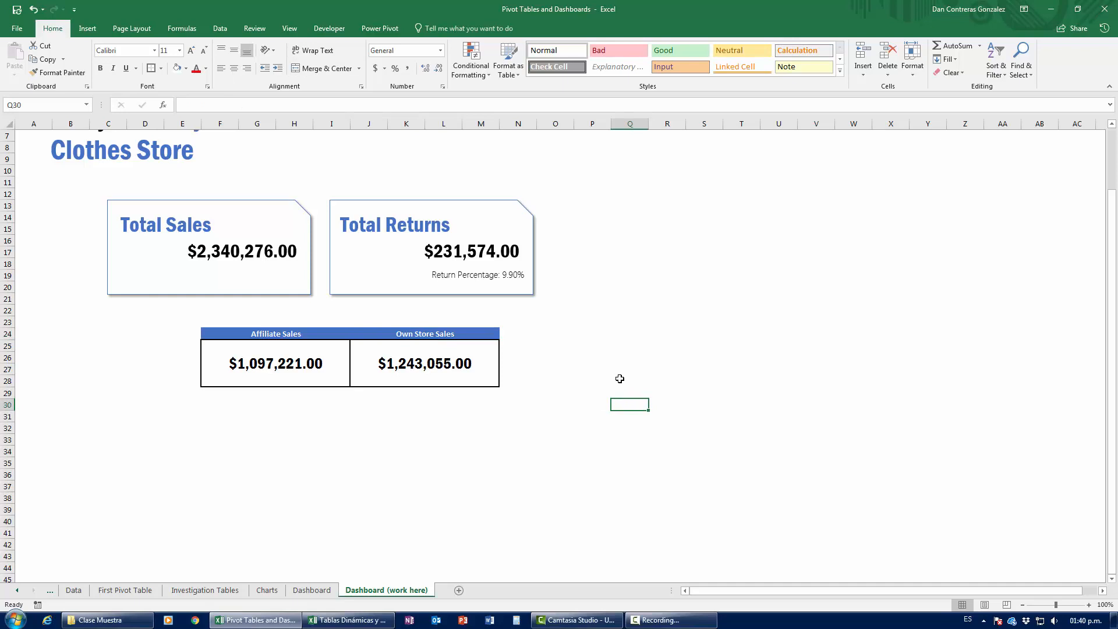
Set the font of the Affiliate Sales and Own Store Sales headings to Segoe UI Light.
{"action": "left_click_drag", "start_coordinate": [294, 336], "coordinate": [425, 337]}
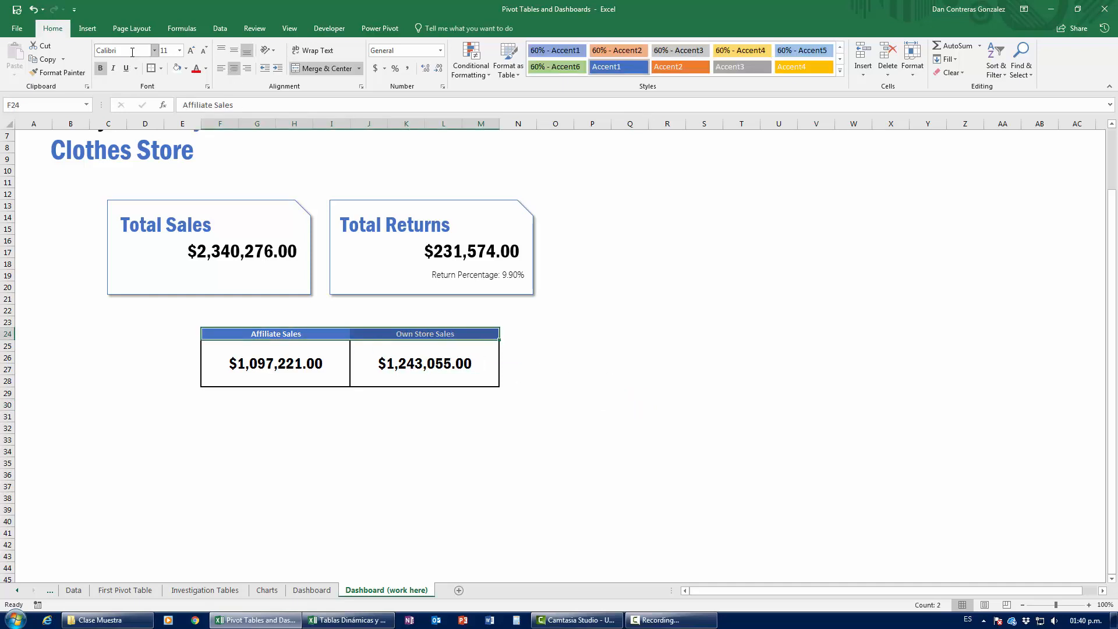
{"action": "left_click", "coordinate": [132, 53]}
{"action": "type", "text": "Segoe UI Light"}
{"action": "key", "text": "Return"}
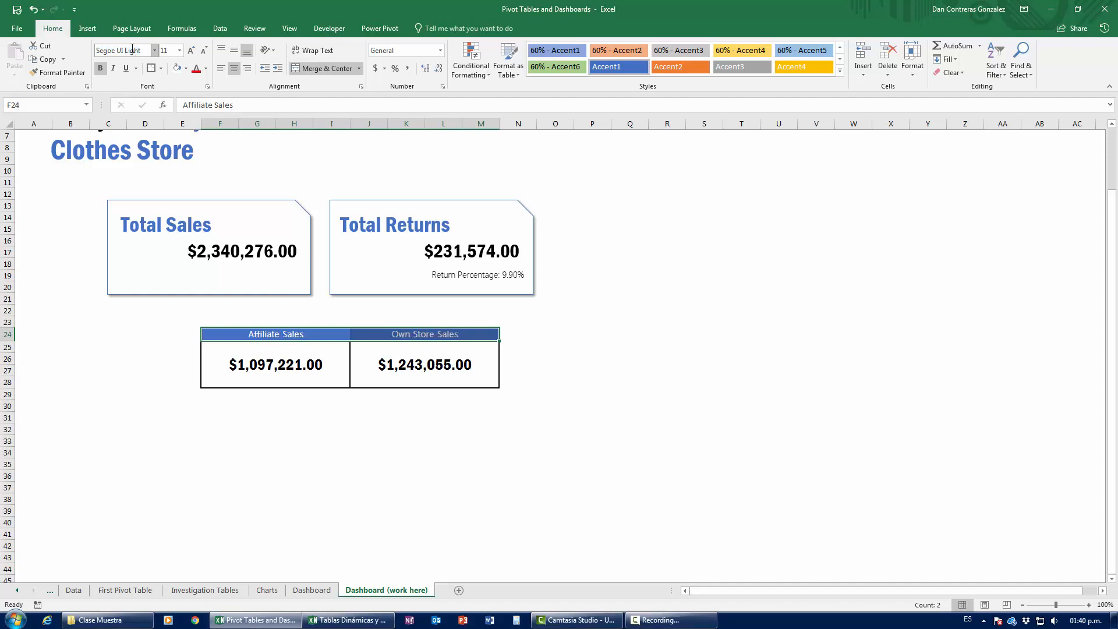
{"action": "left_click", "coordinate": [772, 416]}
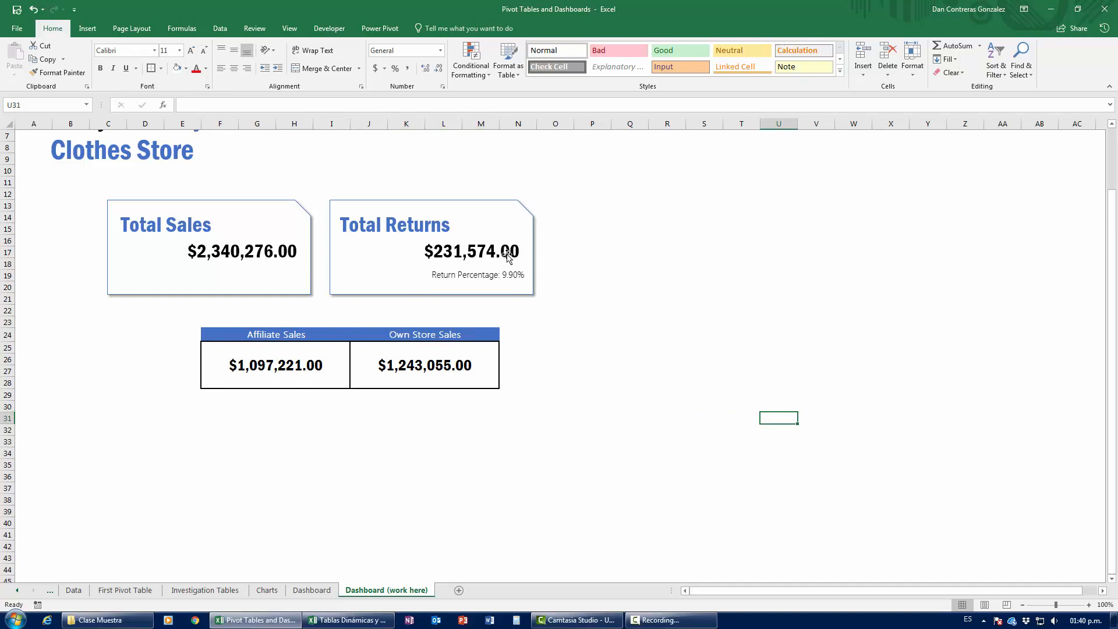
Move the Total Sales card with its text boxes past the Total Returns card and back to its original place.
{"action": "scroll", "coordinate": [303, 323], "scroll_direction": "up", "scroll_amount": 2}
{"action": "left_click", "coordinate": [245, 278]}
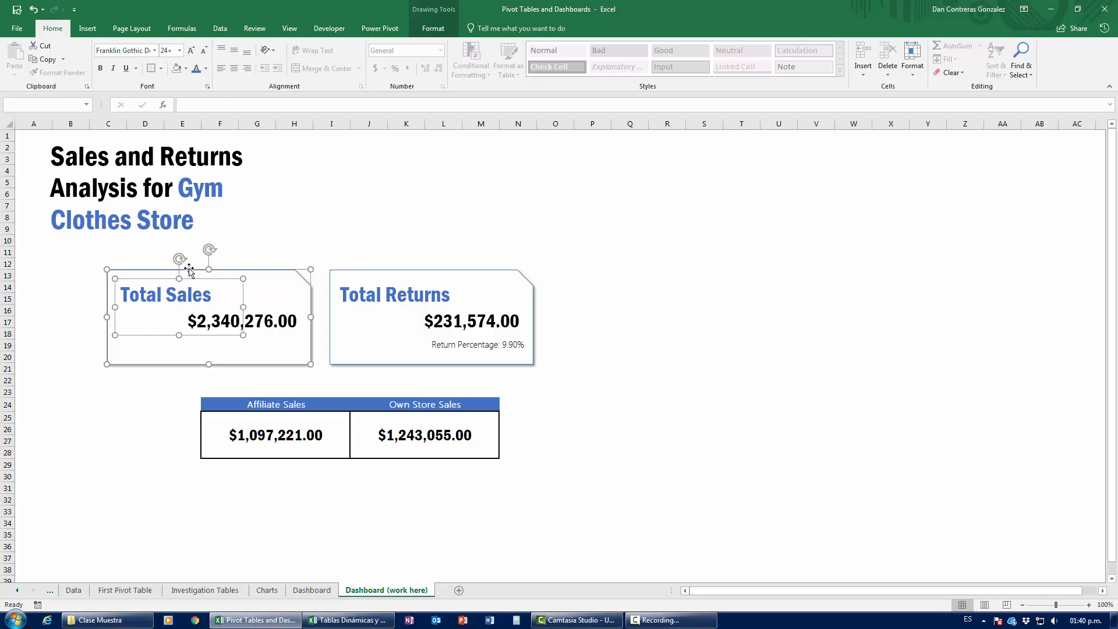
{"action": "left_click_drag", "start_coordinate": [185, 267], "coordinate": [489, 220]}
{"action": "left_click", "coordinate": [720, 245]}
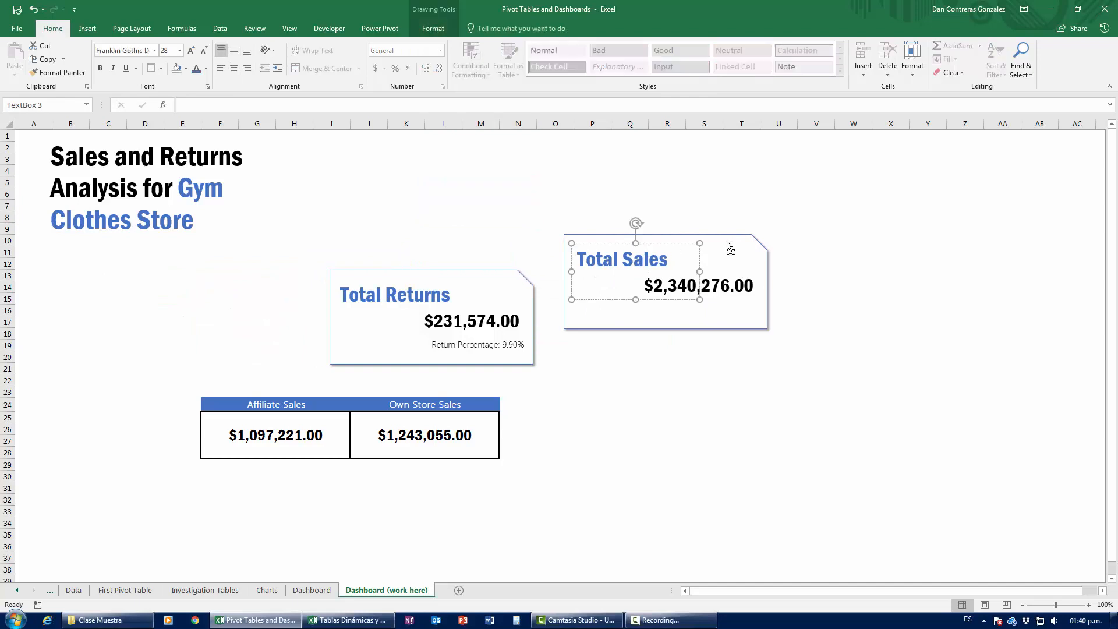
{"action": "left_click_drag", "start_coordinate": [732, 233], "coordinate": [267, 271]}
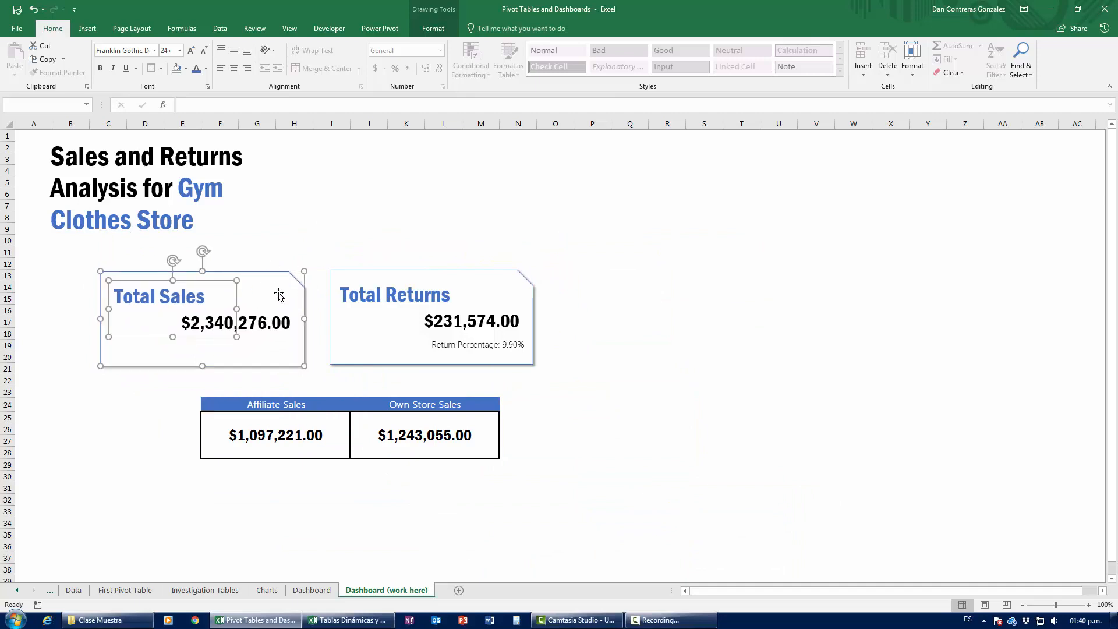
{"action": "left_click", "coordinate": [326, 217]}
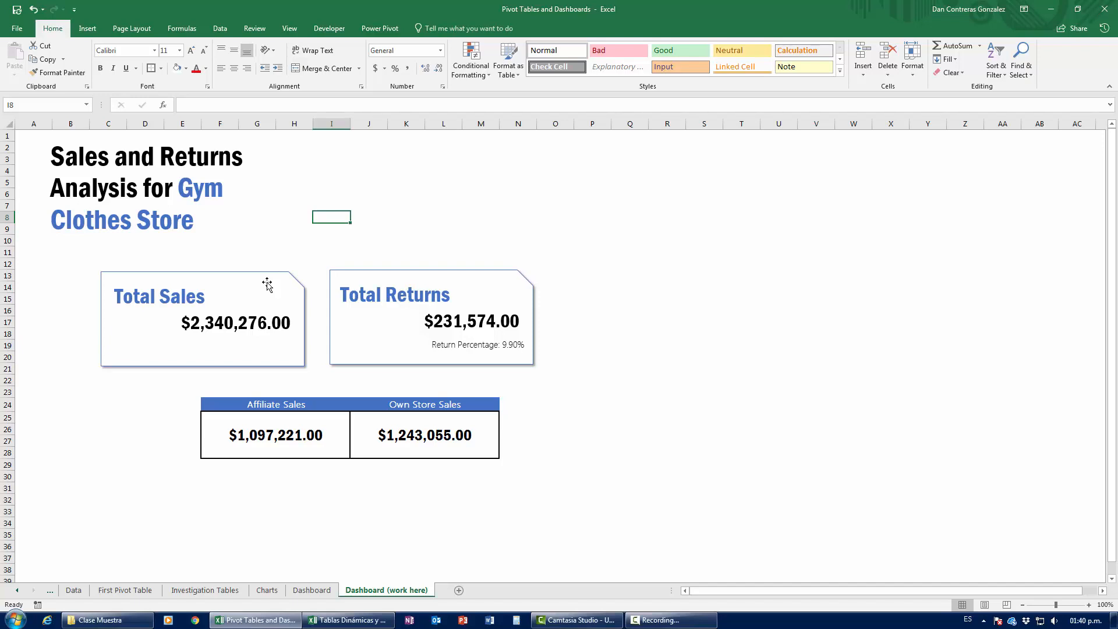
Examine the monthly sales chart in the solved "Tablas Dinámicas y Dashboards" workbook and the indicator list on the Dashboard sheet.
{"action": "left_click", "coordinate": [320, 429]}
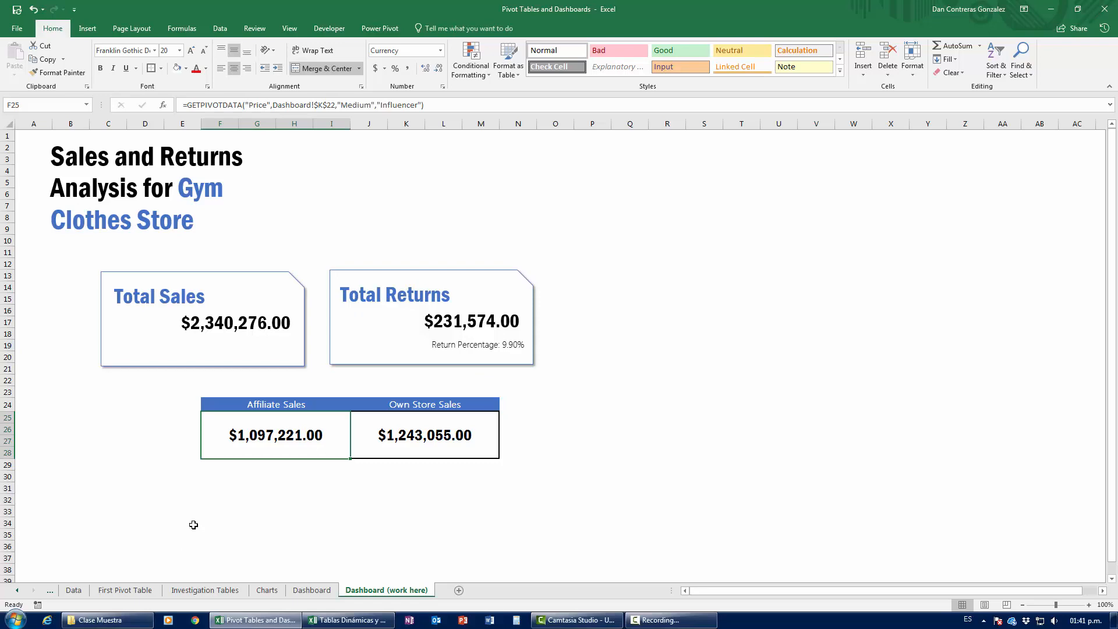
{"action": "left_click", "coordinate": [347, 620]}
{"action": "left_click", "coordinate": [280, 618]}
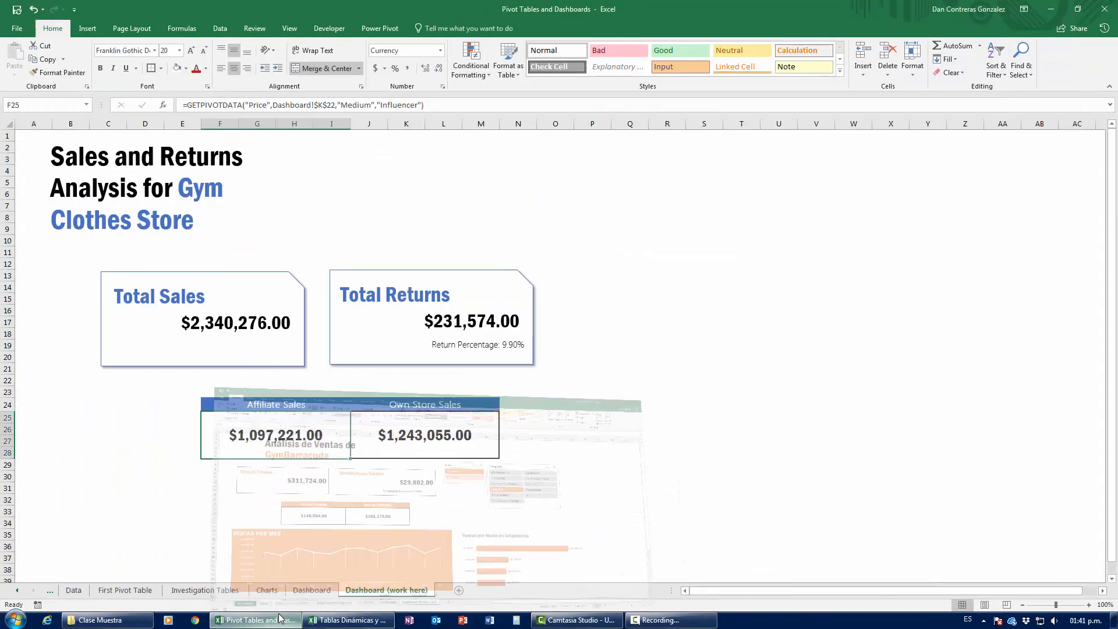
{"action": "left_click", "coordinate": [311, 590]}
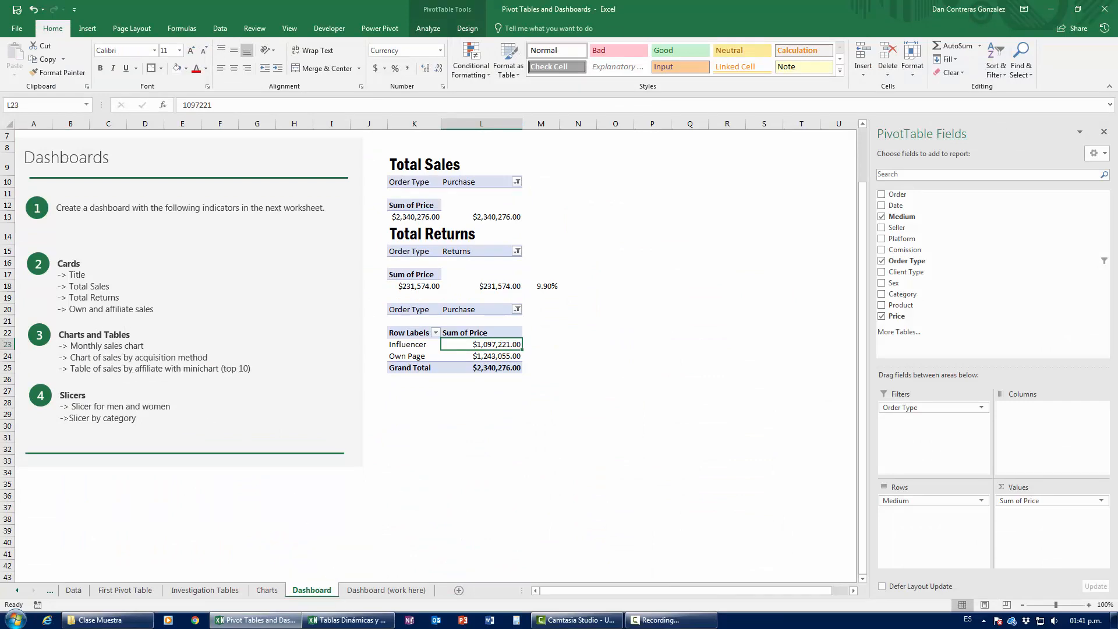
{"action": "key", "text": "alt+Tab"}
{"action": "scroll", "coordinate": [233, 396], "scroll_direction": "down", "scroll_amount": 1}
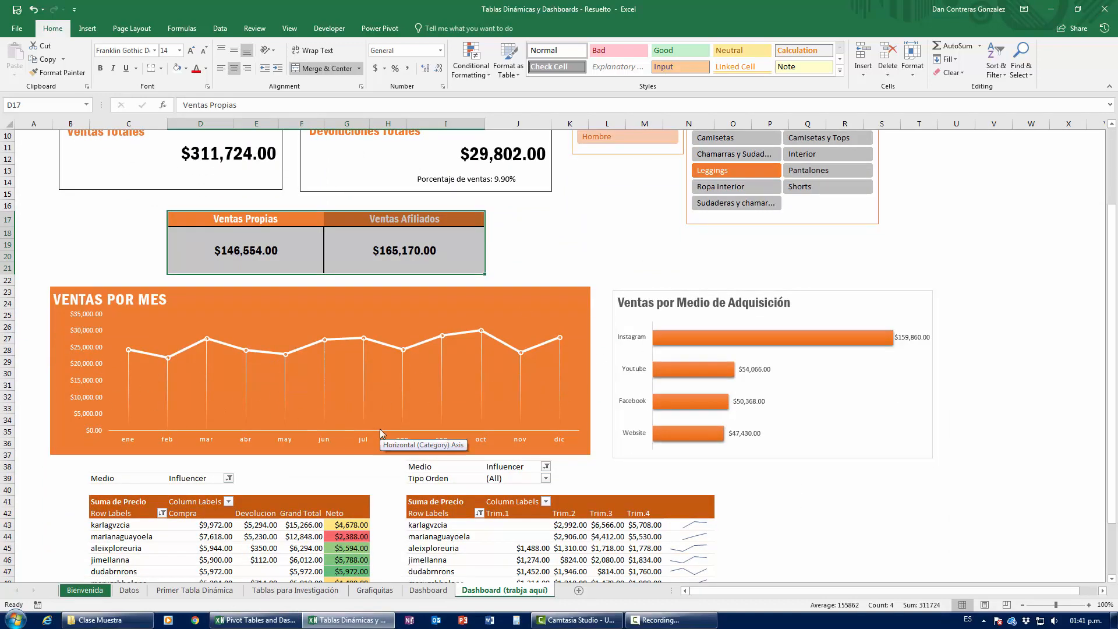
{"action": "left_click", "coordinate": [269, 620]}
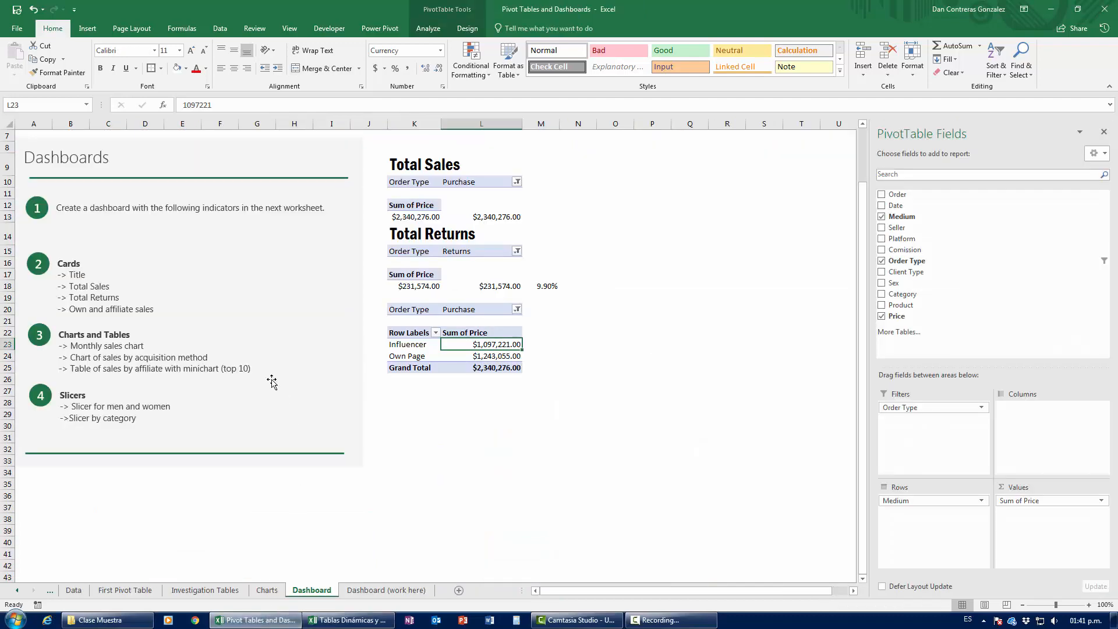
Copy the Total Returns heading to cell K19 above the third pivot table and retitle it "Sales by Medium".
{"action": "scroll", "coordinate": [272, 381], "scroll_direction": "up", "scroll_amount": 2}
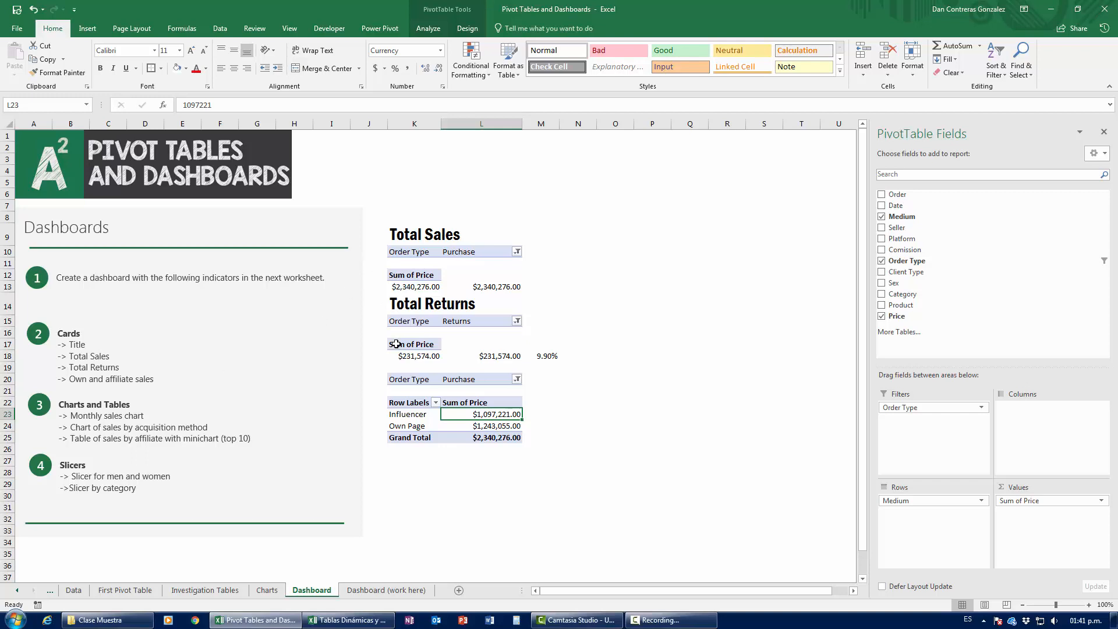
{"action": "left_click", "coordinate": [422, 313]}
{"action": "key", "text": "ctrl+c"}
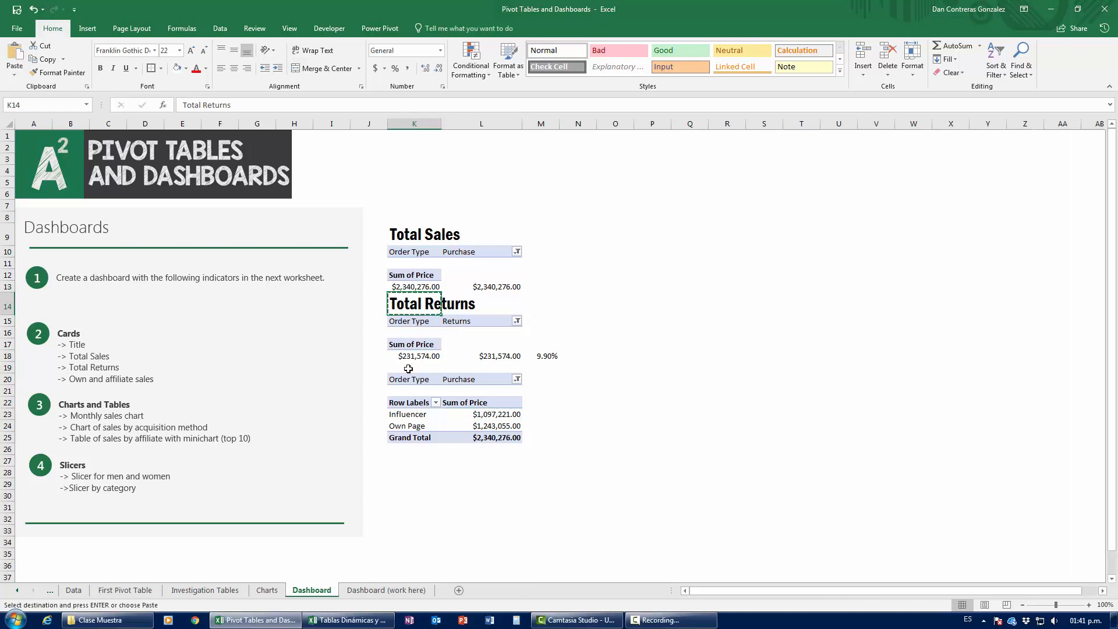
{"action": "left_click", "coordinate": [438, 365]}
{"action": "key", "text": "ctrl+v"}
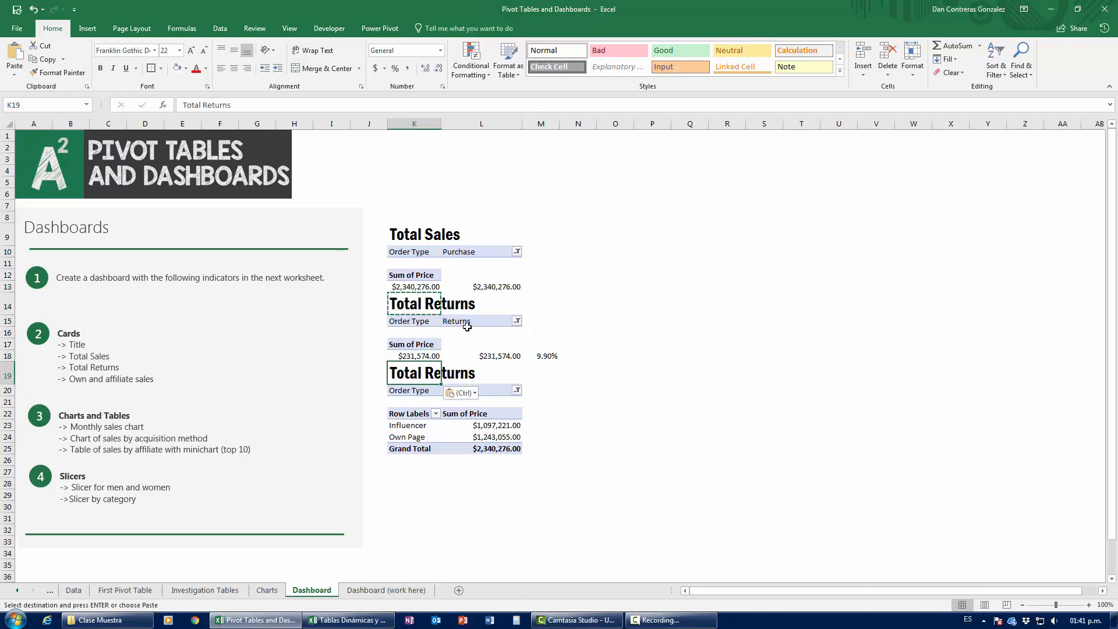
{"action": "type", "text": "Sales by "}
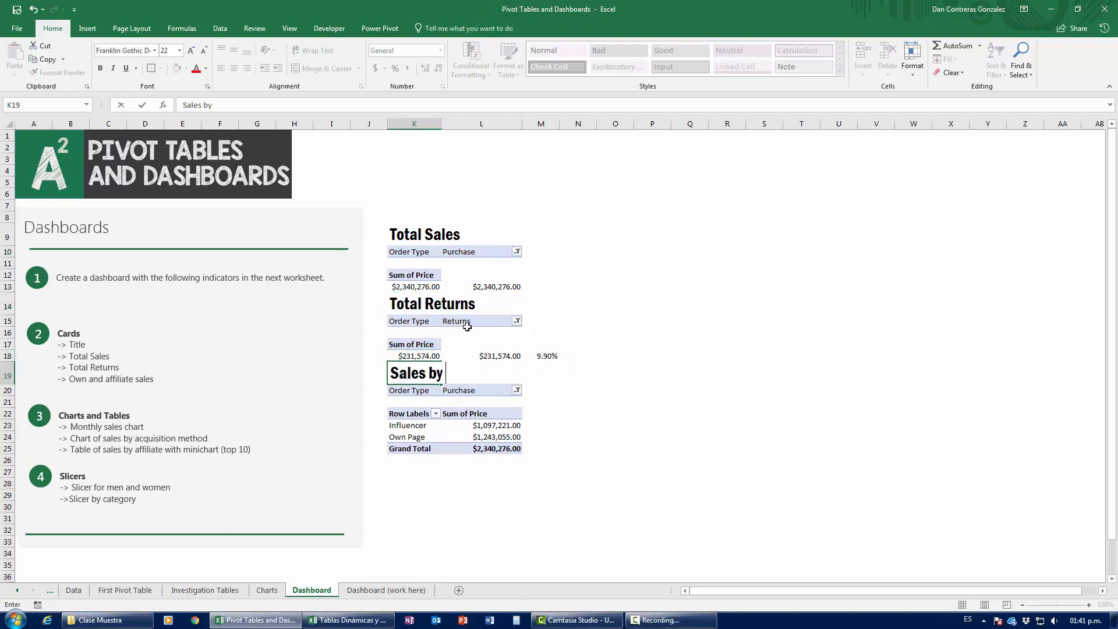
{"action": "type", "text": "Medium"}
{"action": "key", "text": "Return"}
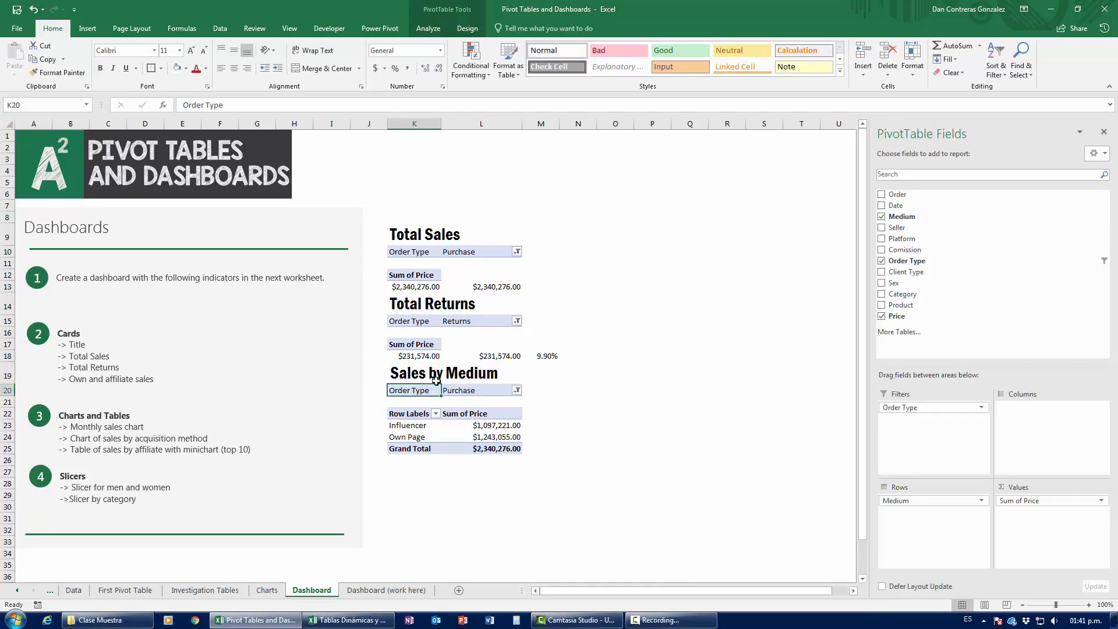
Insert a pivot table based on the "data" table at cell K29 of the Dashboard sheet.
{"action": "left_click", "coordinate": [402, 484]}
{"action": "left_click", "coordinate": [405, 495]}
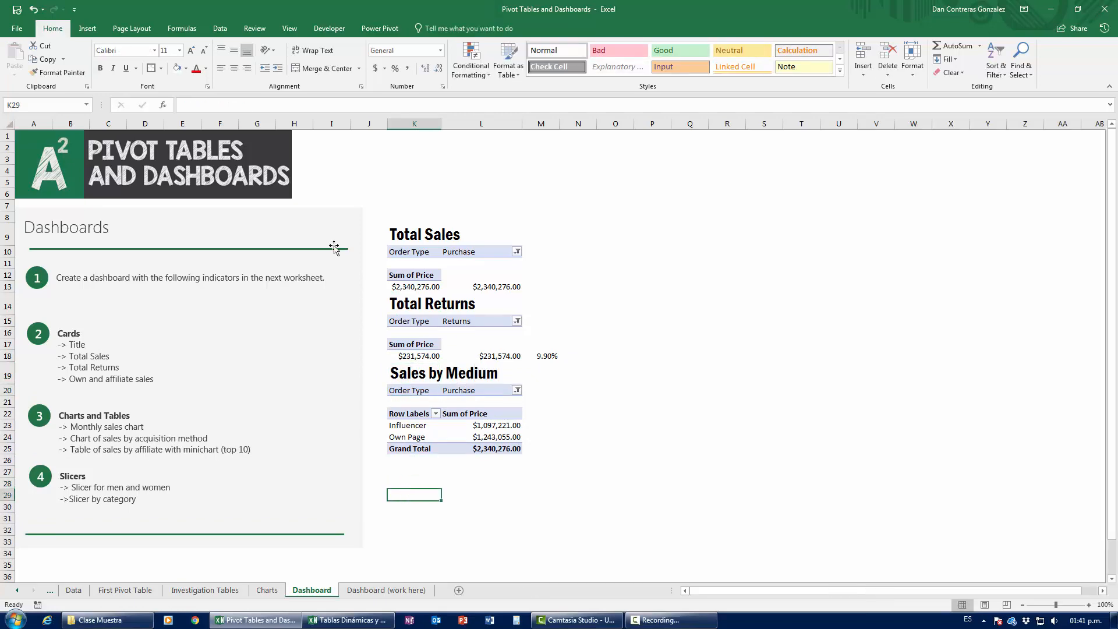
{"action": "left_click", "coordinate": [88, 28]}
{"action": "left_click", "coordinate": [20, 57]}
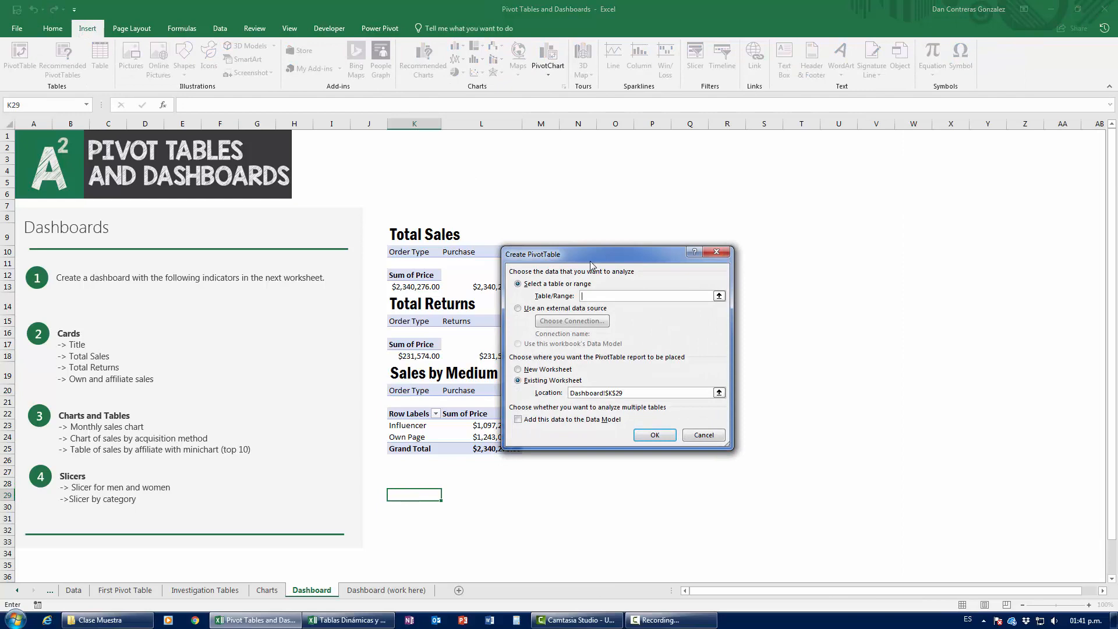
{"action": "type", "text": "data"}
{"action": "key", "text": "Return"}
{"action": "scroll", "coordinate": [538, 321], "scroll_direction": "down", "scroll_amount": 4}
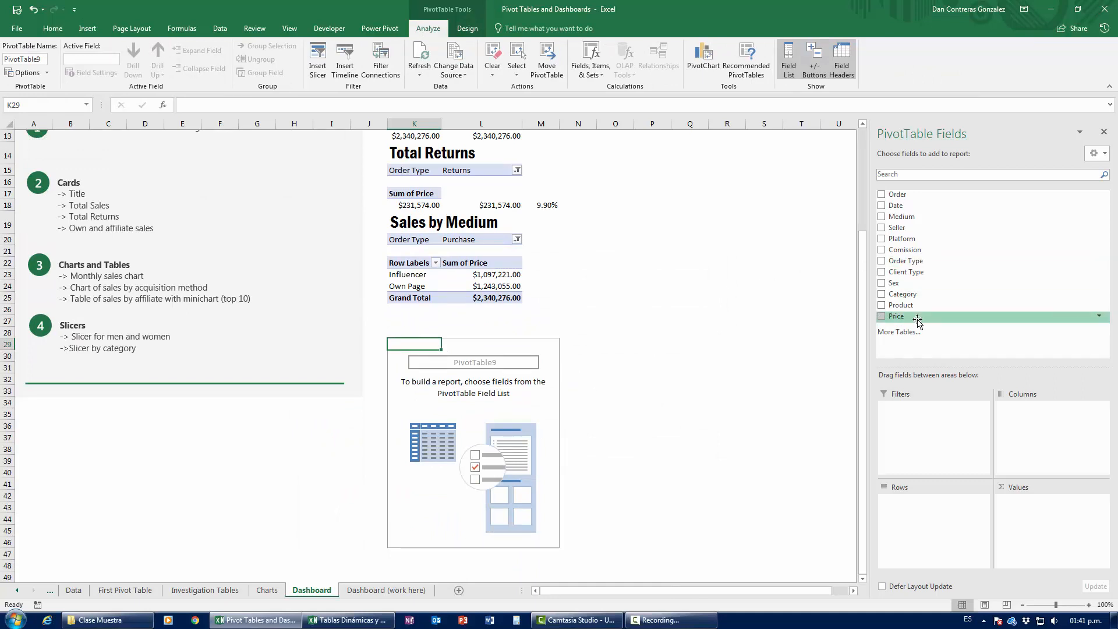
Sum Price as the new pivot table's values and filter its Order Type to Purchase.
{"action": "left_click_drag", "start_coordinate": [918, 317], "coordinate": [1013, 492]}
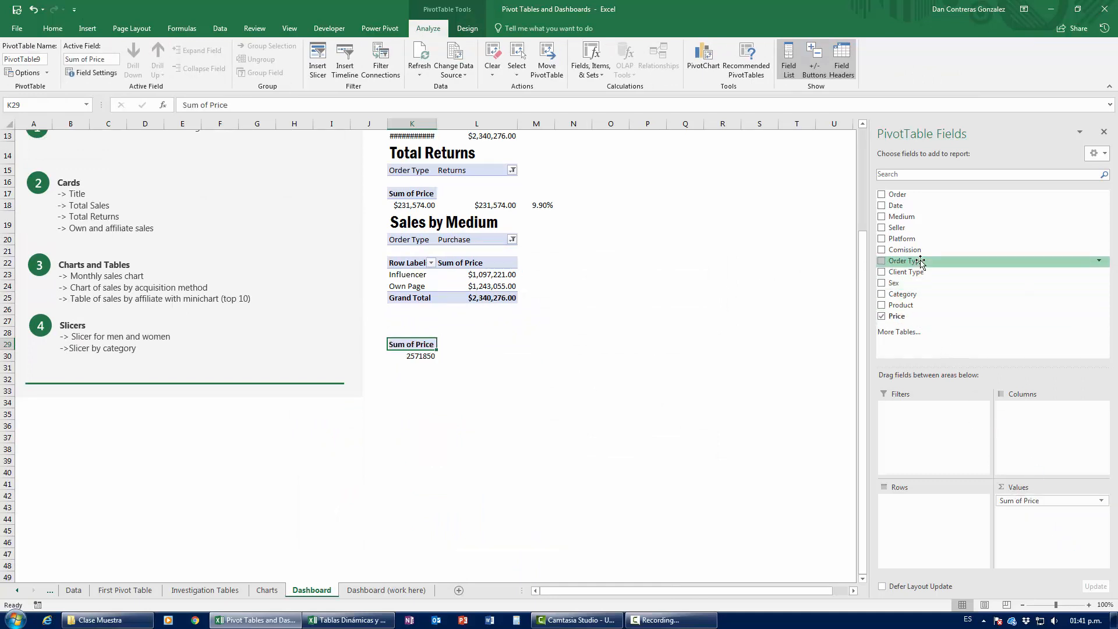
{"action": "left_click_drag", "start_coordinate": [918, 260], "coordinate": [931, 408]}
{"action": "left_click", "coordinate": [460, 321]}
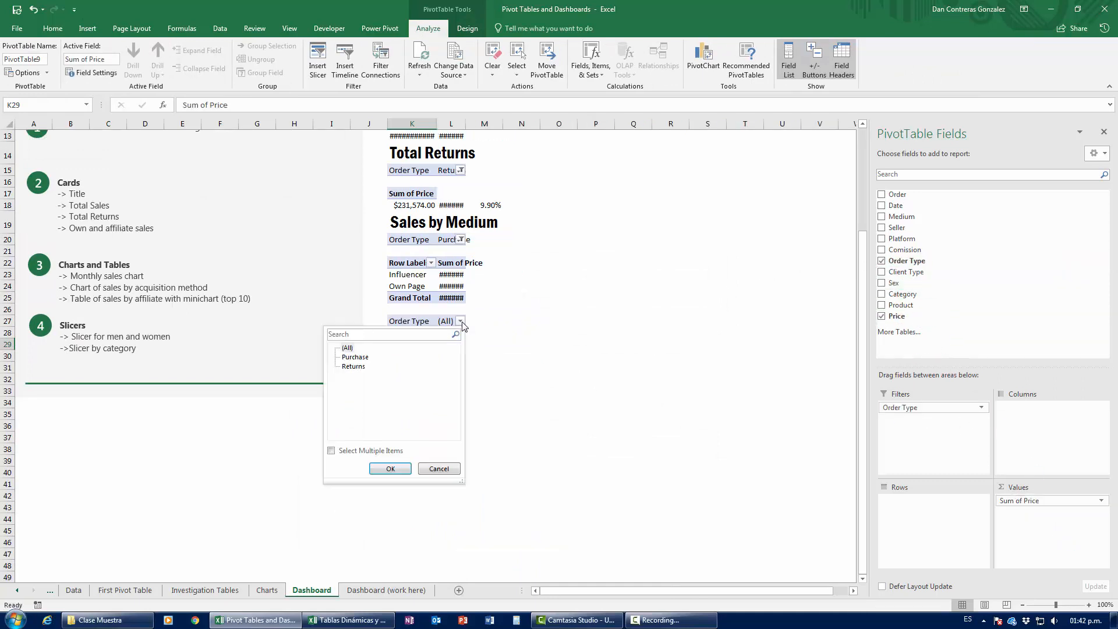
{"action": "left_click", "coordinate": [356, 356]}
{"action": "left_click", "coordinate": [378, 467]}
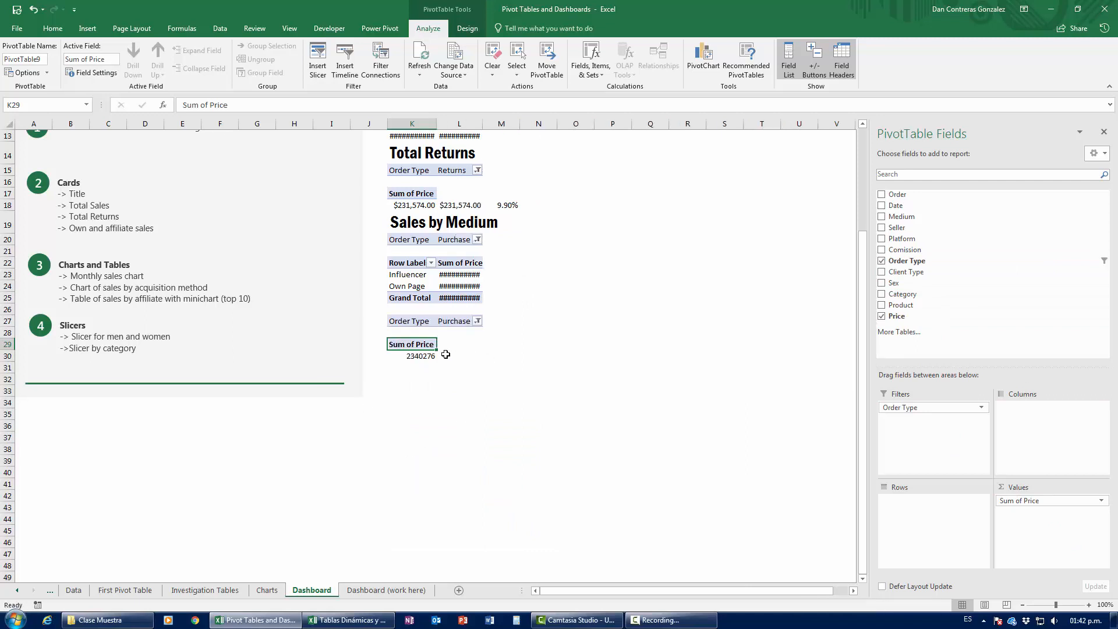
Format the new pivot table's values as currency, fitting column L's width, and break them down by Date in the rows.
{"action": "left_click", "coordinate": [424, 355]}
{"action": "key", "text": "ctrl+shift+4"}
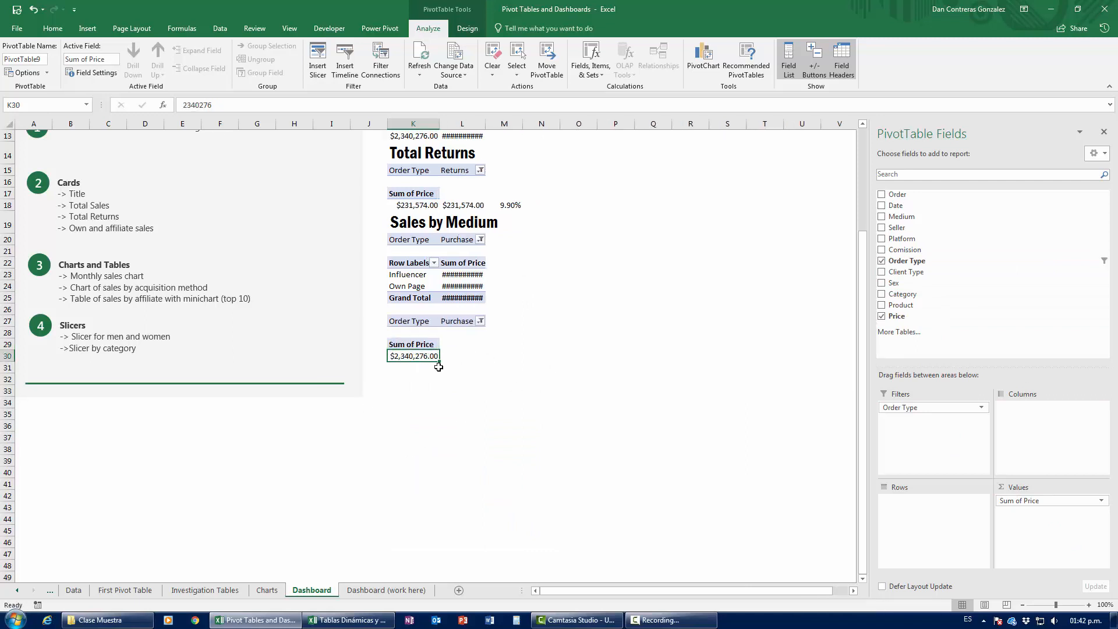
{"action": "double_click", "coordinate": [485, 124]}
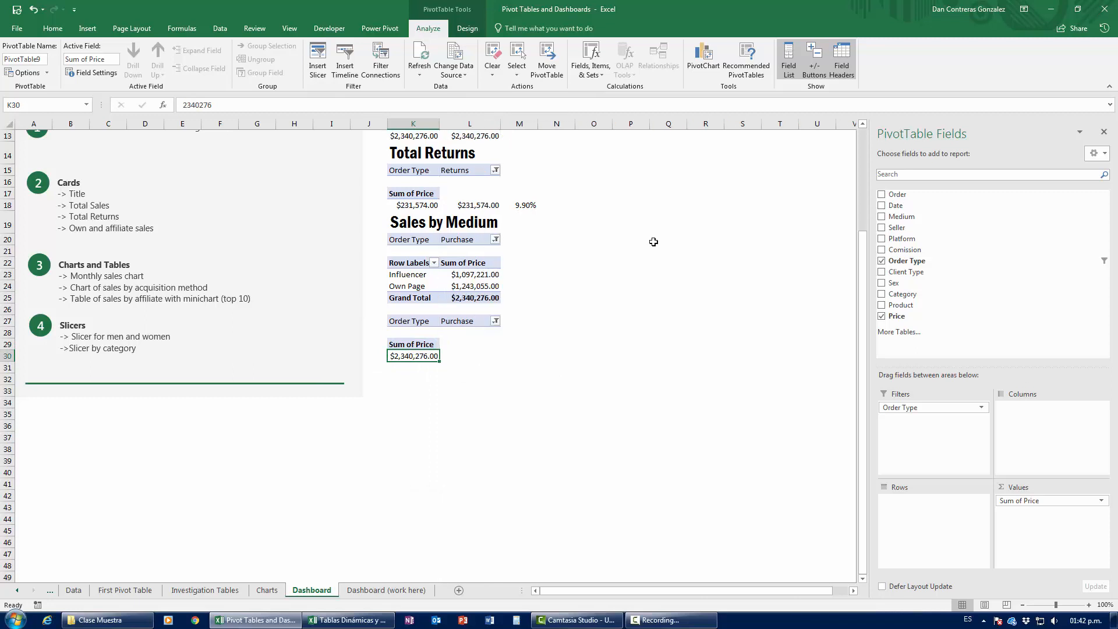
{"action": "left_click_drag", "start_coordinate": [908, 216], "coordinate": [927, 516]}
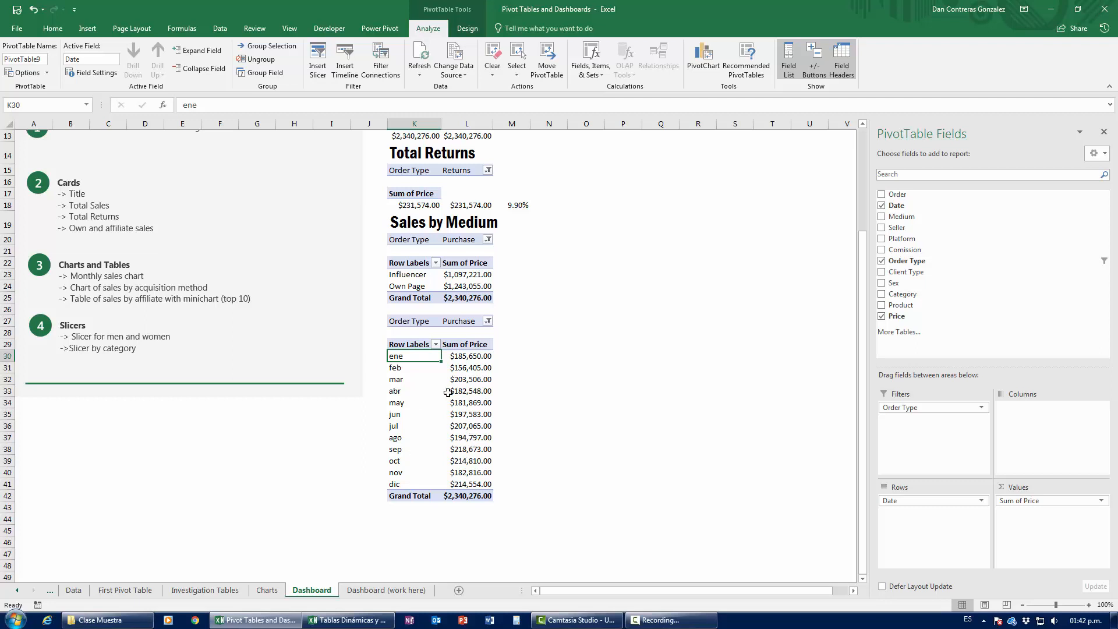
Copy the Sales by Medium heading to cell K26 above the monthly pivot table and retitle it "Sales by Month".
{"action": "left_click", "coordinate": [401, 228]}
{"action": "key", "text": "ctrl+c"}
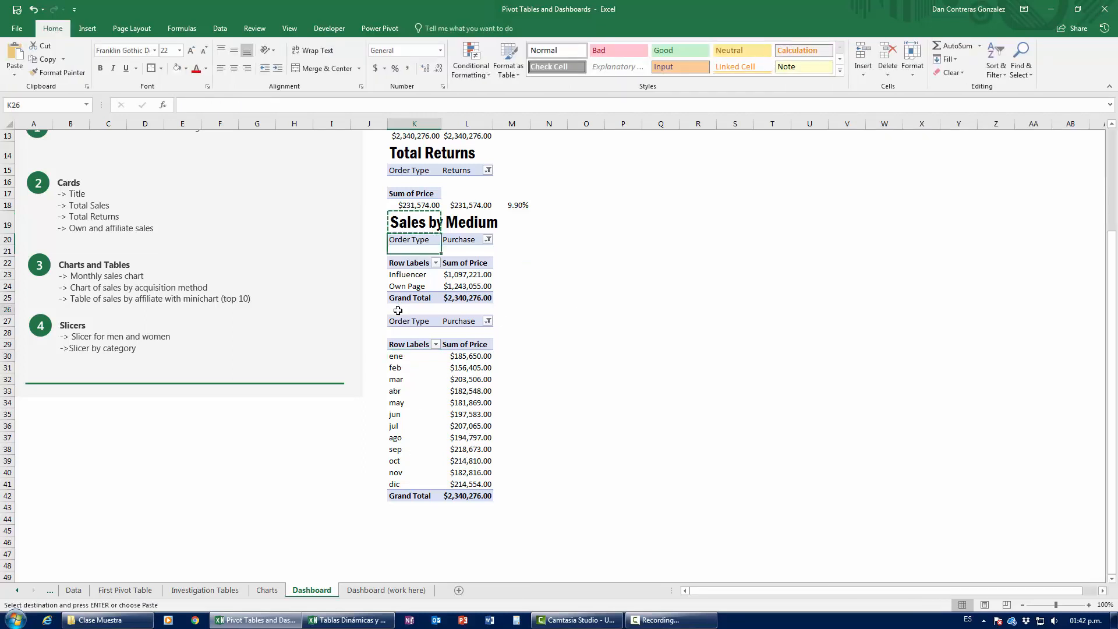
{"action": "left_click", "coordinate": [431, 314]}
{"action": "key", "text": "ctrl+v"}
{"action": "type", "text": "S"}
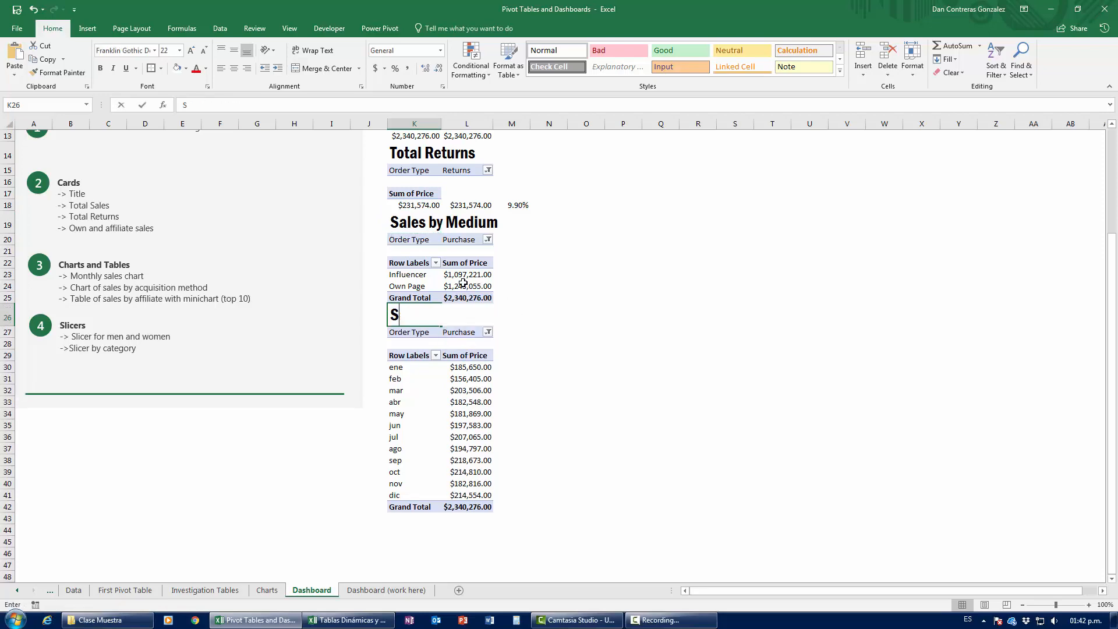
{"action": "type", "text": "ales by Month"}
{"action": "key", "text": "Return"}
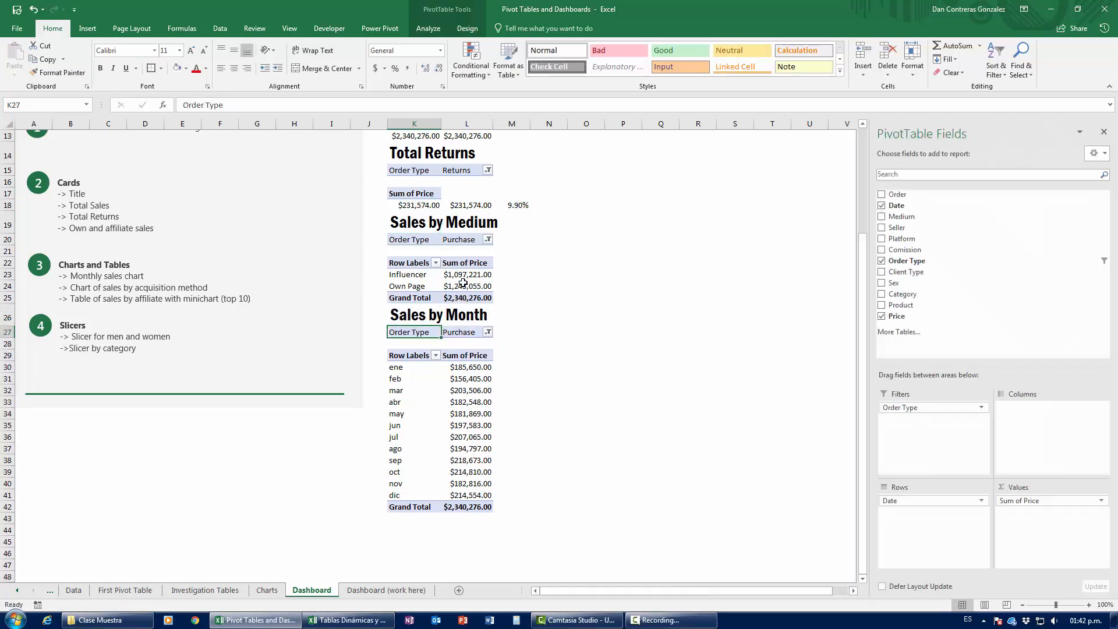
Insert a basic 2-D line chart from the Sales by Month pivot table.
{"action": "scroll", "coordinate": [469, 430], "scroll_direction": "up", "scroll_amount": 2}
{"action": "scroll", "coordinate": [449, 512], "scroll_direction": "down", "scroll_amount": 2}
{"action": "left_click", "coordinate": [472, 417]}
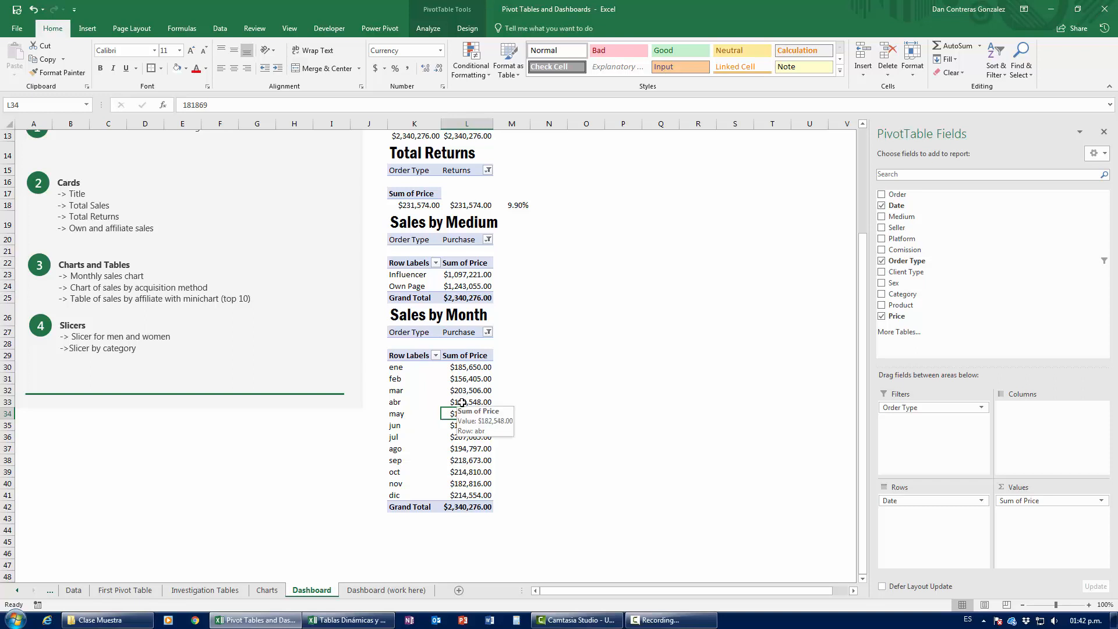
{"action": "left_click", "coordinate": [470, 456]}
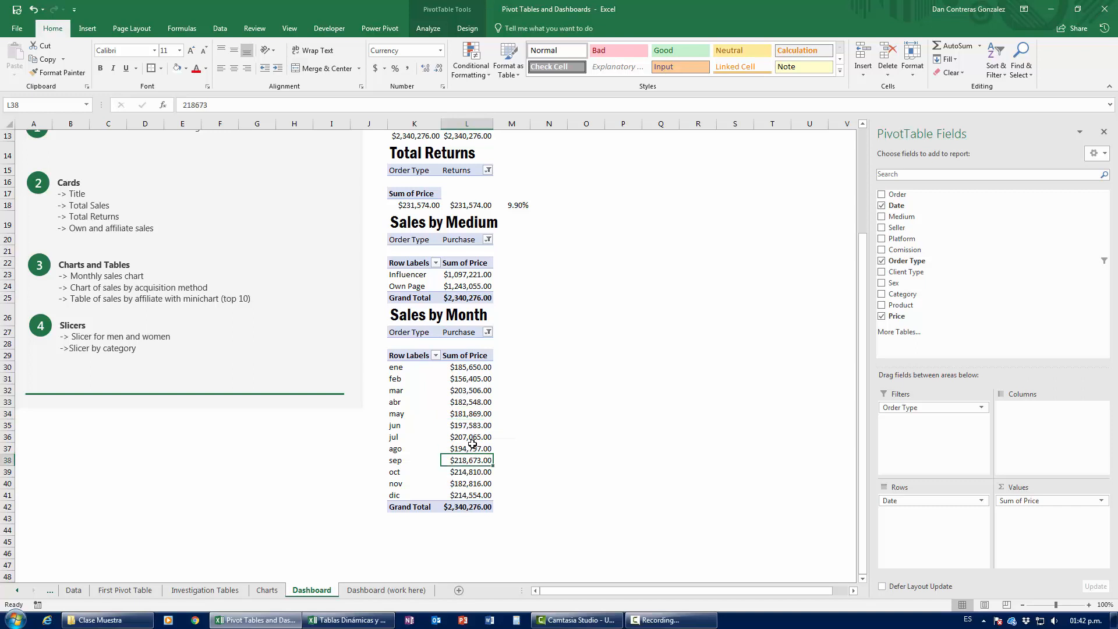
{"action": "left_click", "coordinate": [91, 28]}
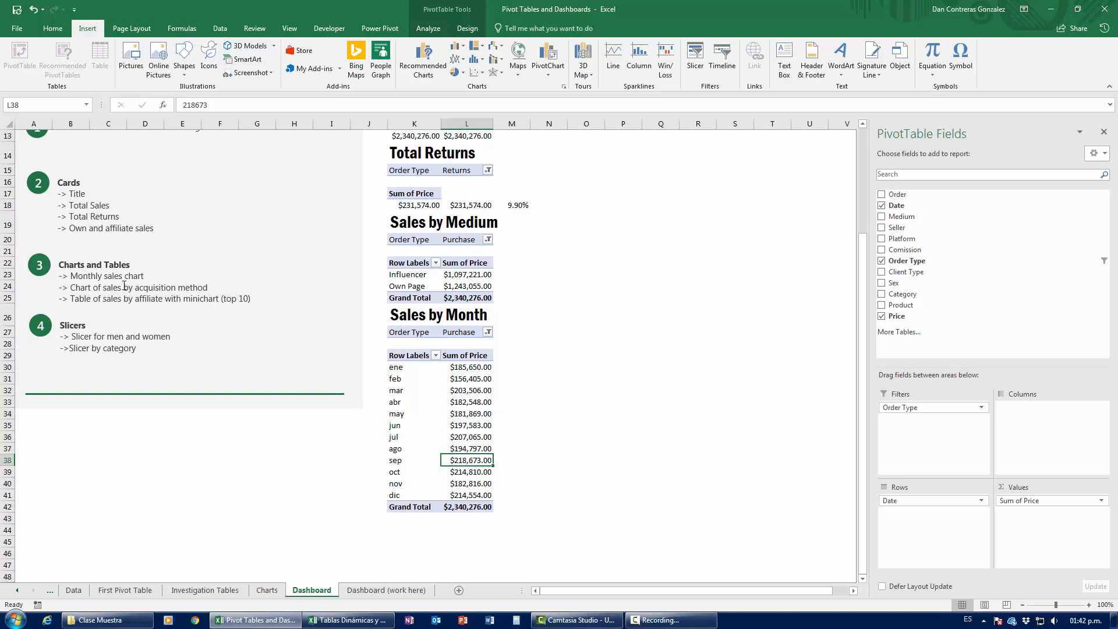
{"action": "left_click", "coordinate": [464, 61]}
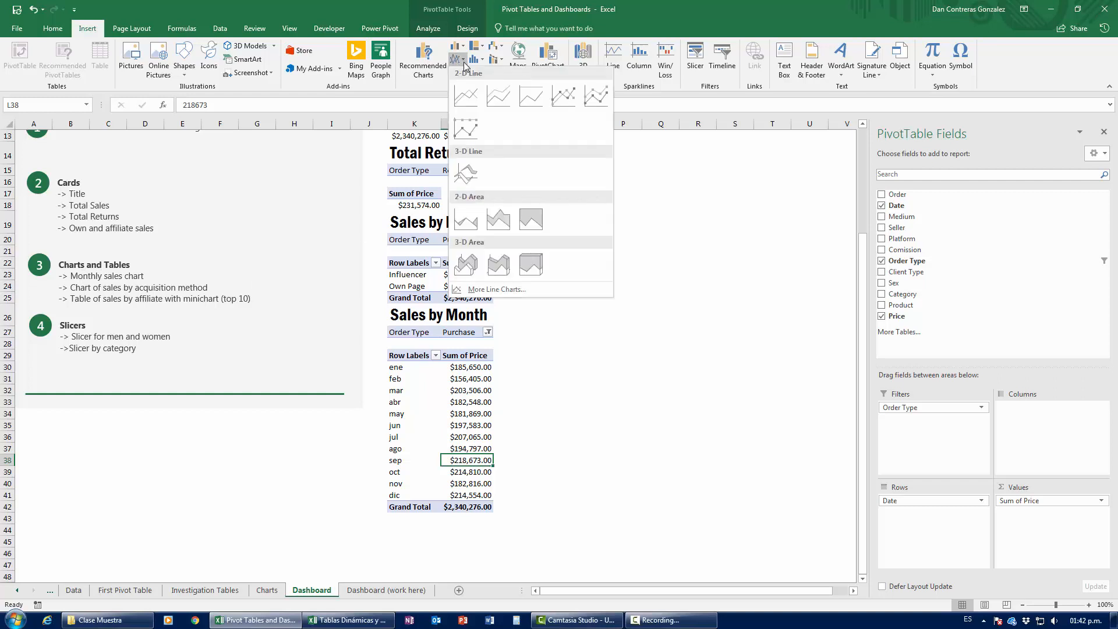
{"action": "left_click", "coordinate": [464, 102]}
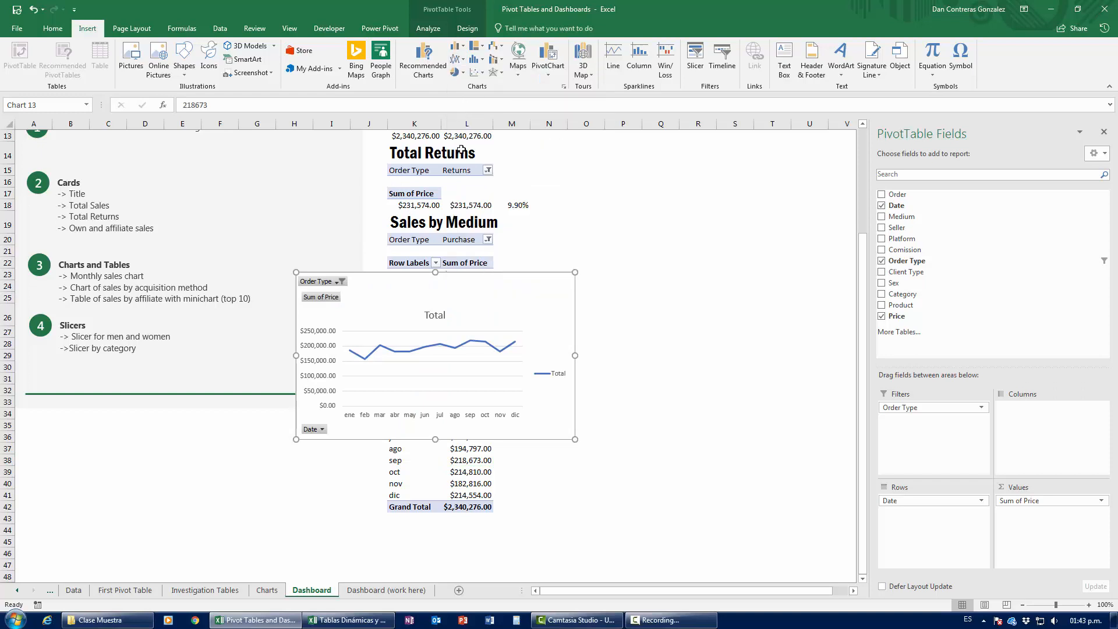
Enlarge the line chart and move it beside the Sales by Month pivot table, starting at column M.
{"action": "left_click_drag", "start_coordinate": [705, 506], "coordinate": [706, 513]}
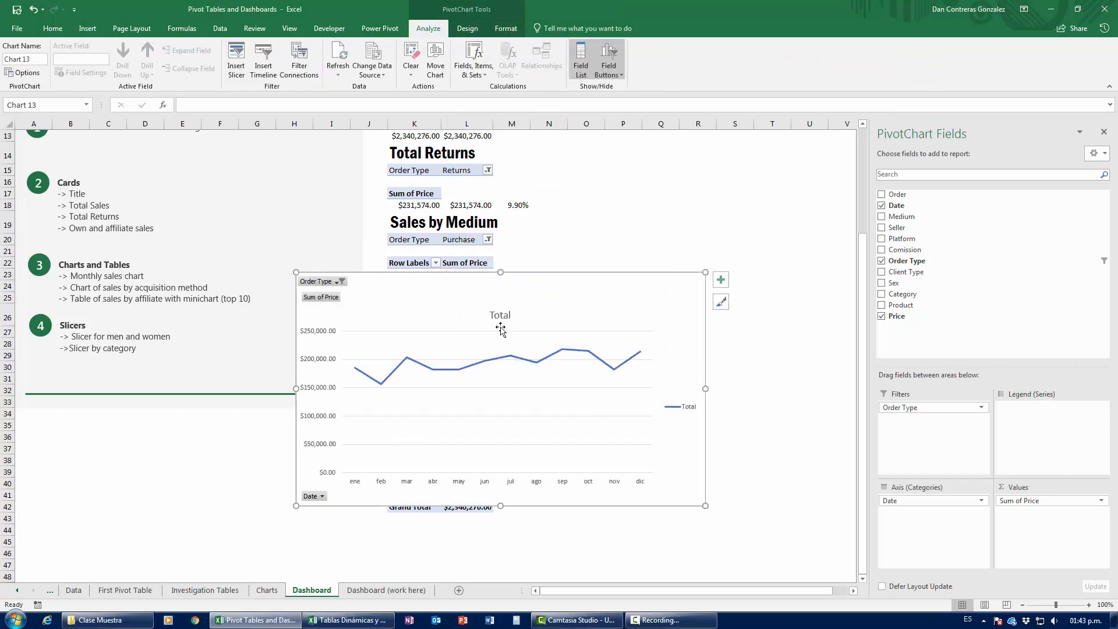
{"action": "left_click_drag", "start_coordinate": [444, 300], "coordinate": [658, 338]}
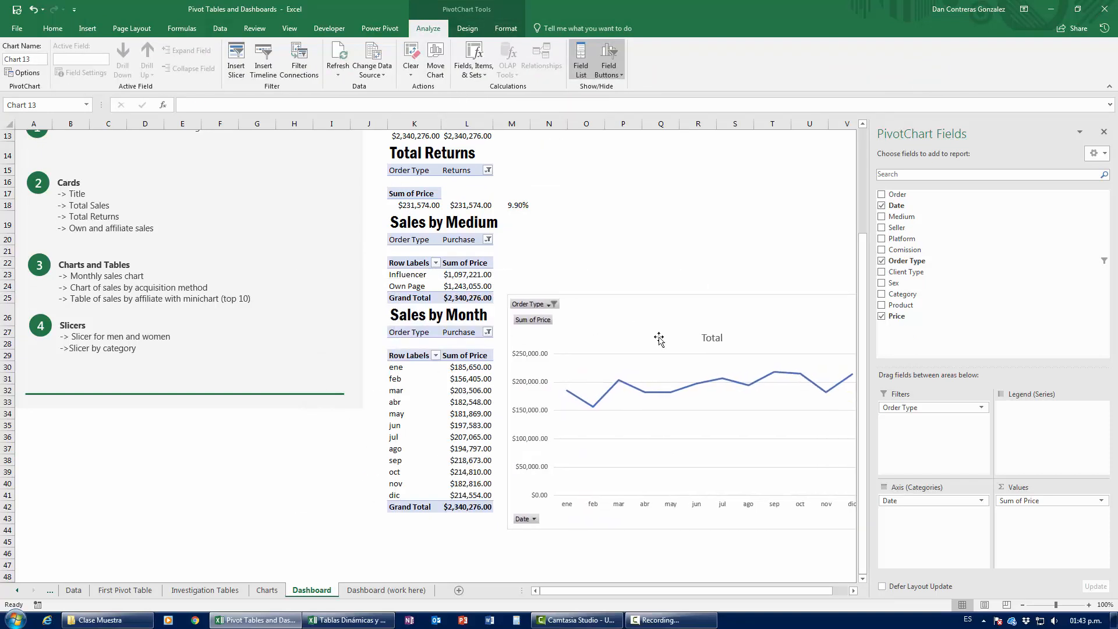
{"action": "left_click", "coordinate": [853, 590]}
{"action": "left_click", "coordinate": [854, 591]}
{"action": "left_click", "coordinate": [853, 590]}
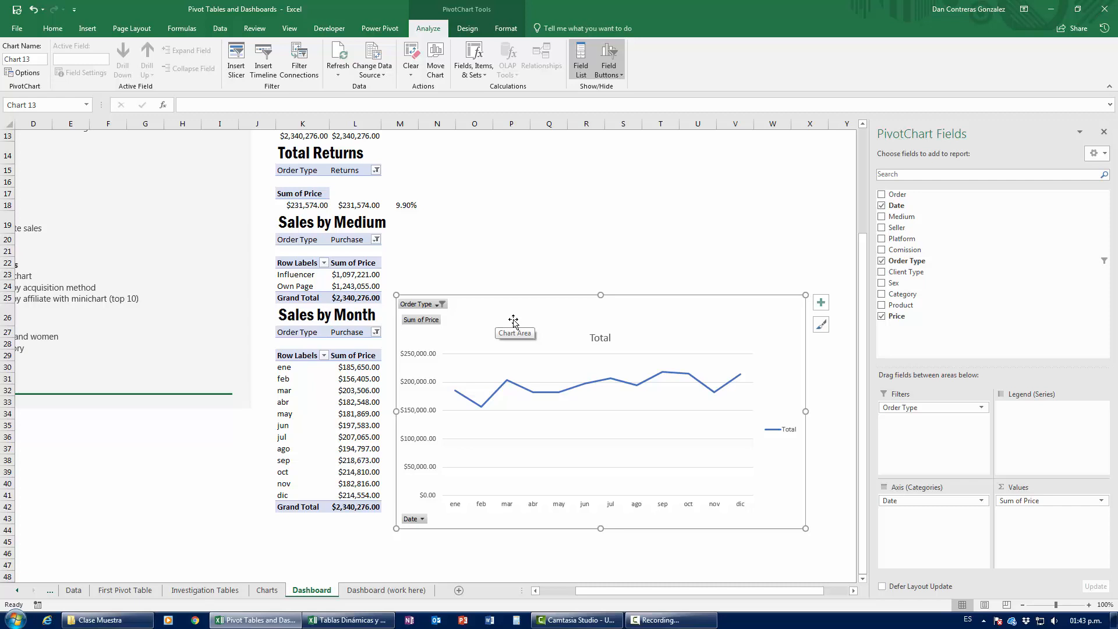
Apply chart Style 3, with the solid blue background, to the monthly line chart.
{"action": "left_click", "coordinate": [468, 29]}
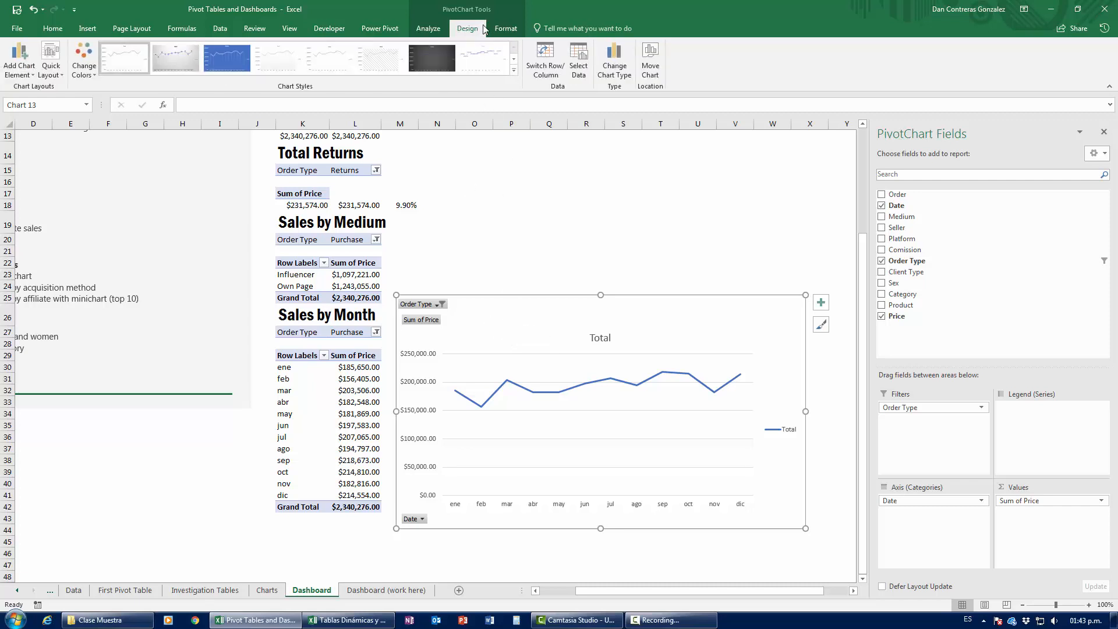
{"action": "left_click", "coordinate": [514, 72]}
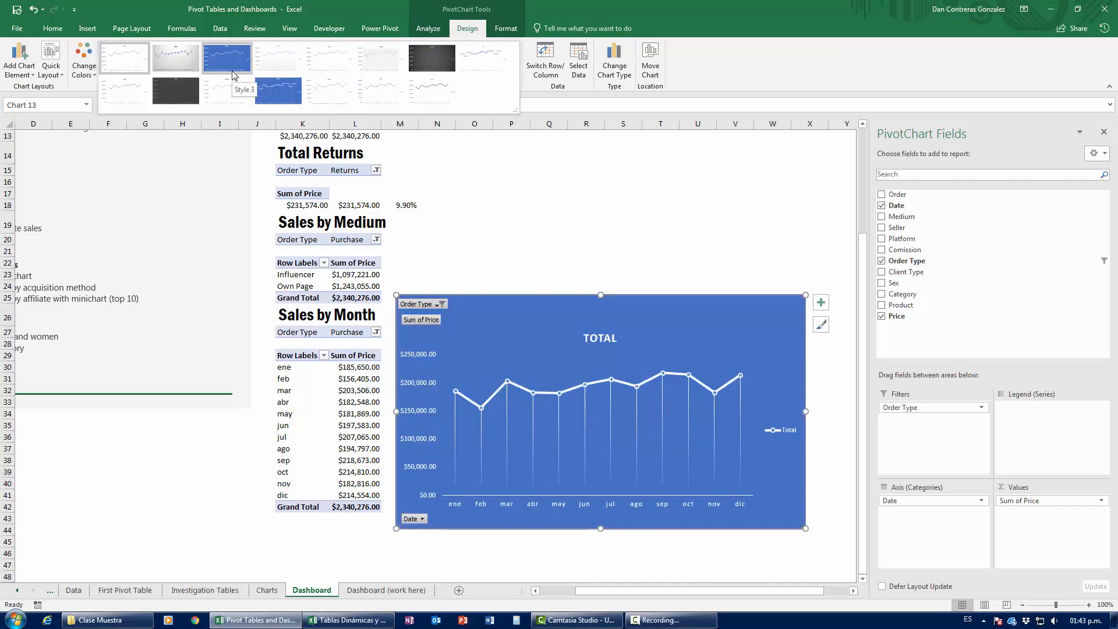
{"action": "left_click", "coordinate": [232, 72]}
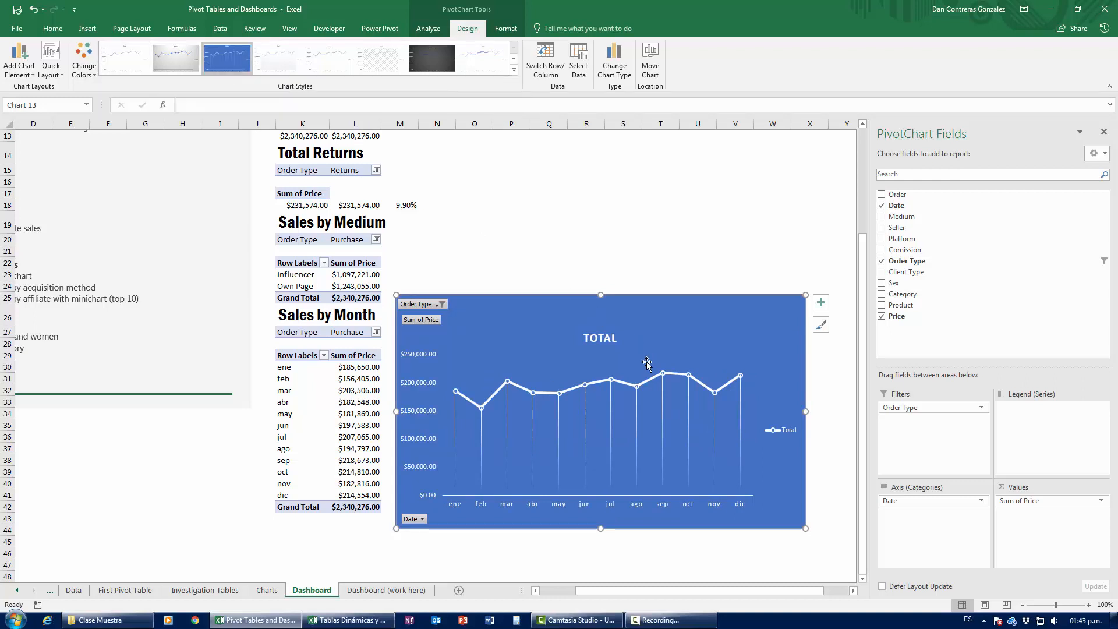
Remove the line chart's legend and change its title to "SALES BY MONTH".
{"action": "left_click", "coordinate": [776, 432]}
{"action": "key", "text": "Delete"}
{"action": "left_click", "coordinate": [601, 339]}
{"action": "double_click", "coordinate": [600, 340]}
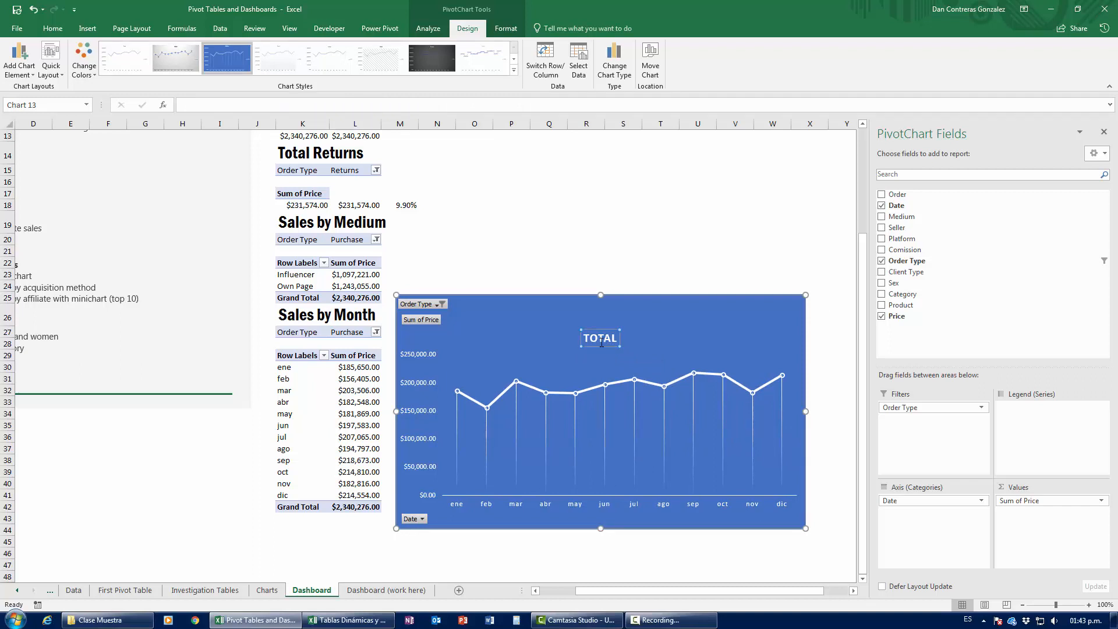
{"action": "double_click", "coordinate": [601, 340]}
{"action": "type", "text": "SA"}
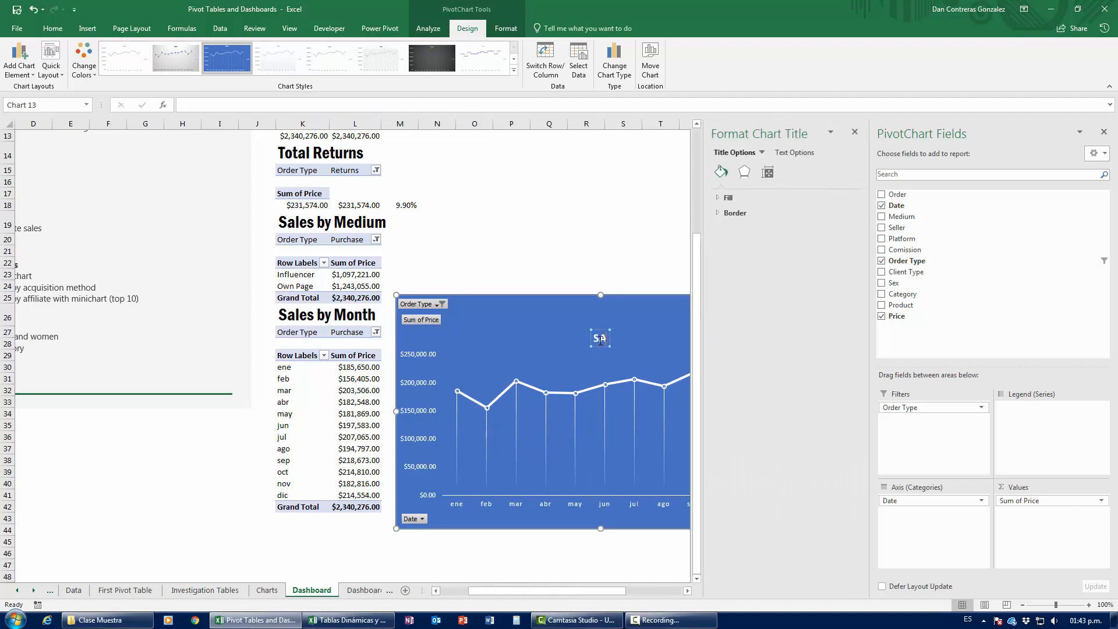
{"action": "type", "text": "LES BY MONTH"}
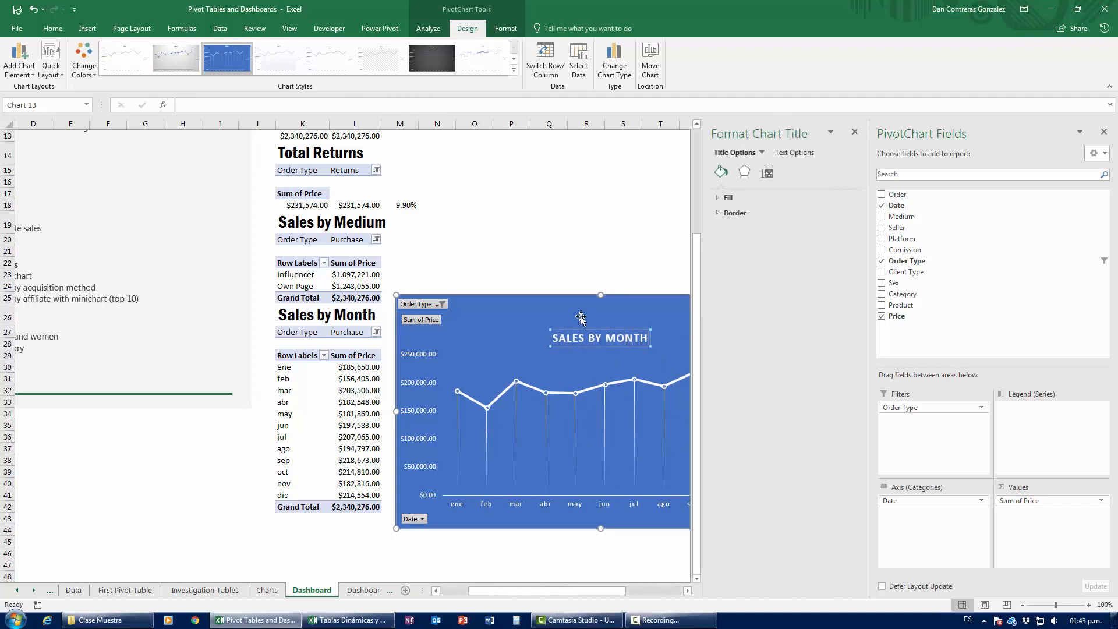
{"action": "left_click", "coordinate": [556, 306]}
{"action": "left_click", "coordinate": [855, 132]}
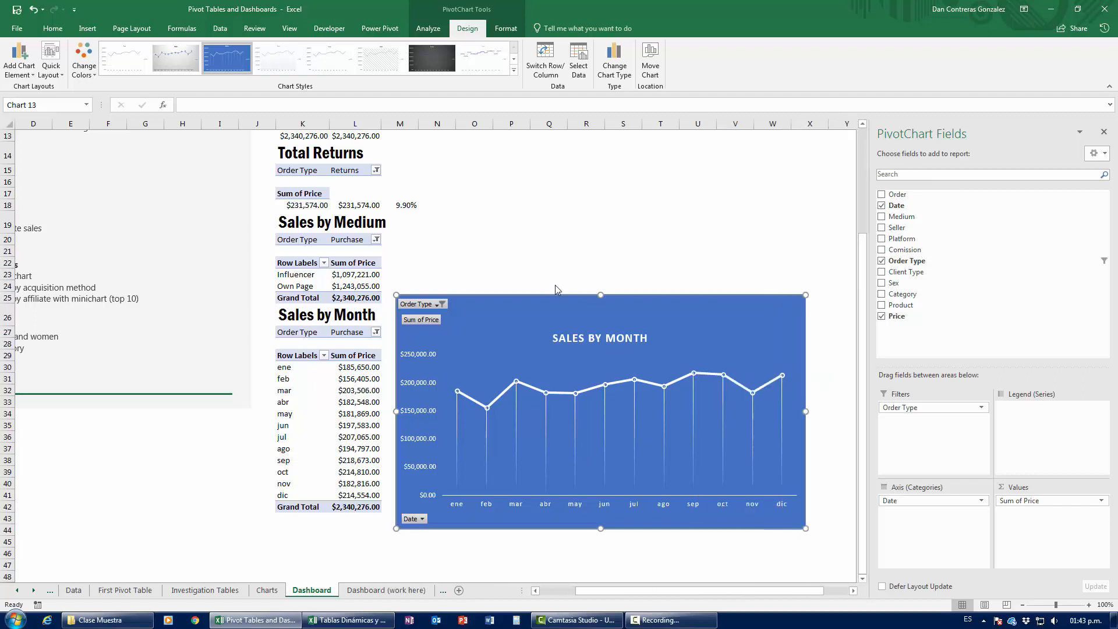
Hide all field buttons on the Sales by Month chart.
{"action": "right_click", "coordinate": [423, 309]}
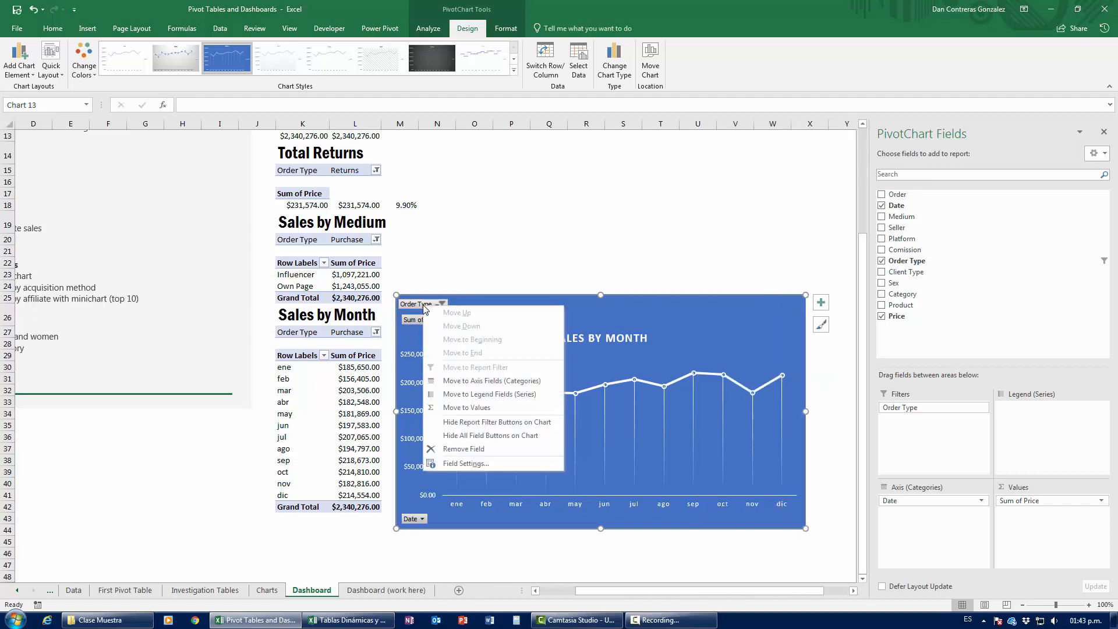
{"action": "left_click", "coordinate": [472, 435]}
{"action": "left_click", "coordinate": [655, 620]}
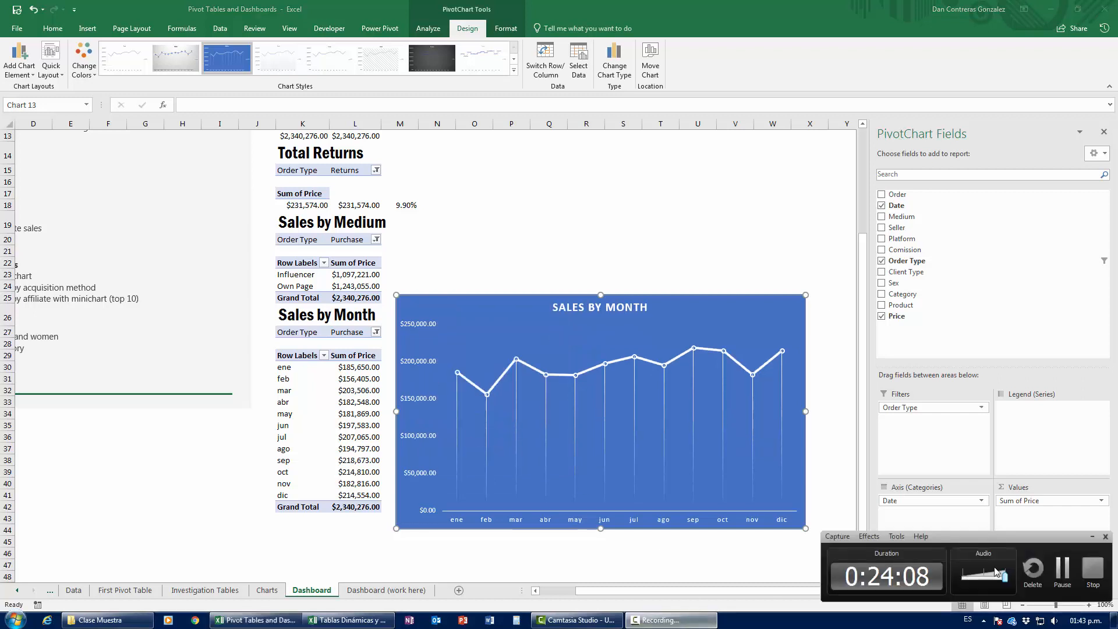
{"action": "left_click", "coordinate": [1061, 569]}
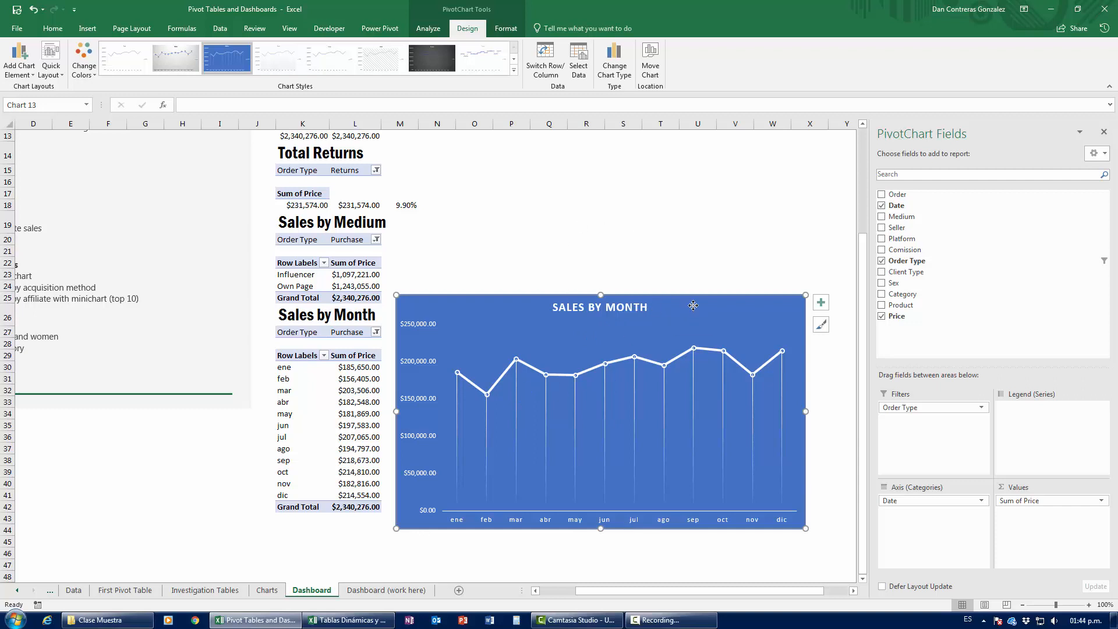
Move the Sales by Month chart to the "Dashboard (work here)" sheet, placing it below the Affiliate Sales and Own Store Sales table.
{"action": "key", "text": "Delete"}
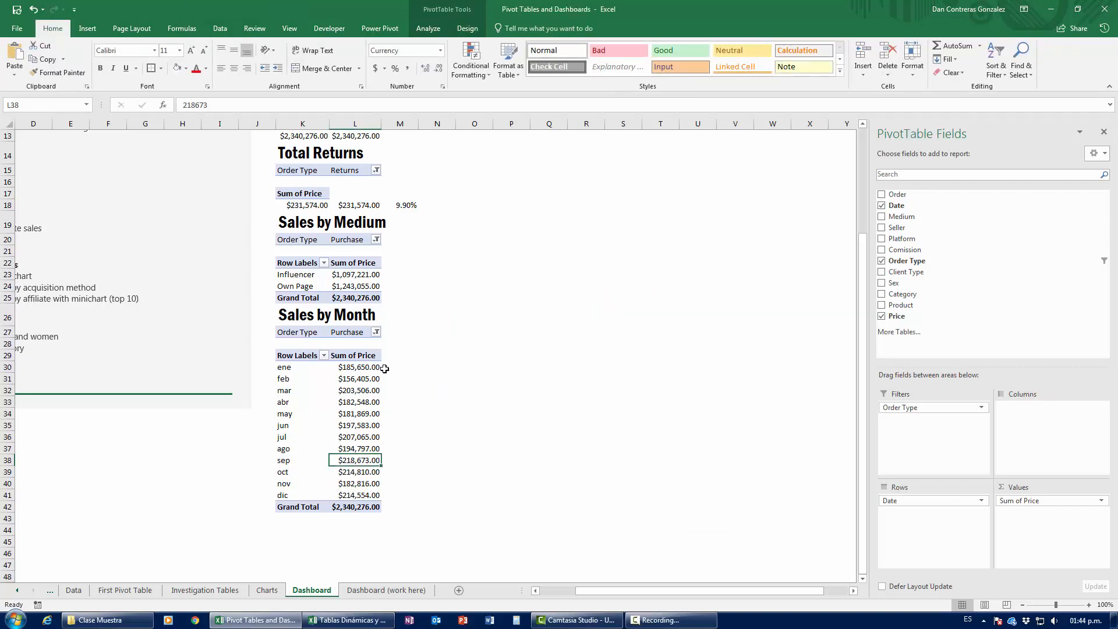
{"action": "left_click", "coordinate": [373, 590]}
{"action": "key", "text": "ctrl+v"}
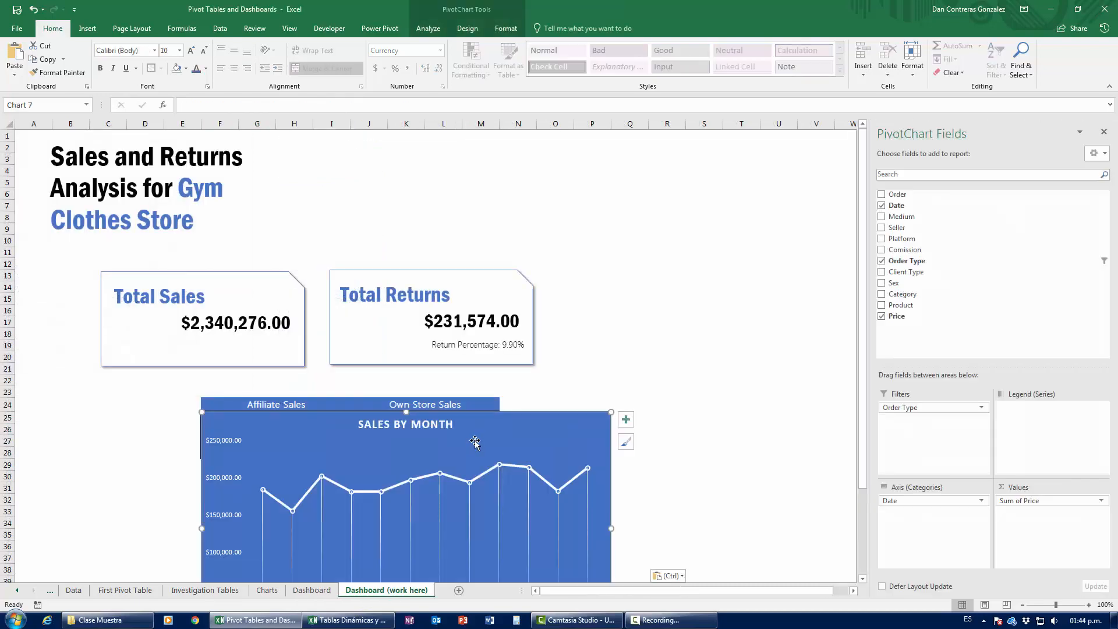
{"action": "scroll", "coordinate": [523, 286], "scroll_direction": "down", "scroll_amount": 4}
{"action": "left_click_drag", "start_coordinate": [523, 285], "coordinate": [340, 352]}
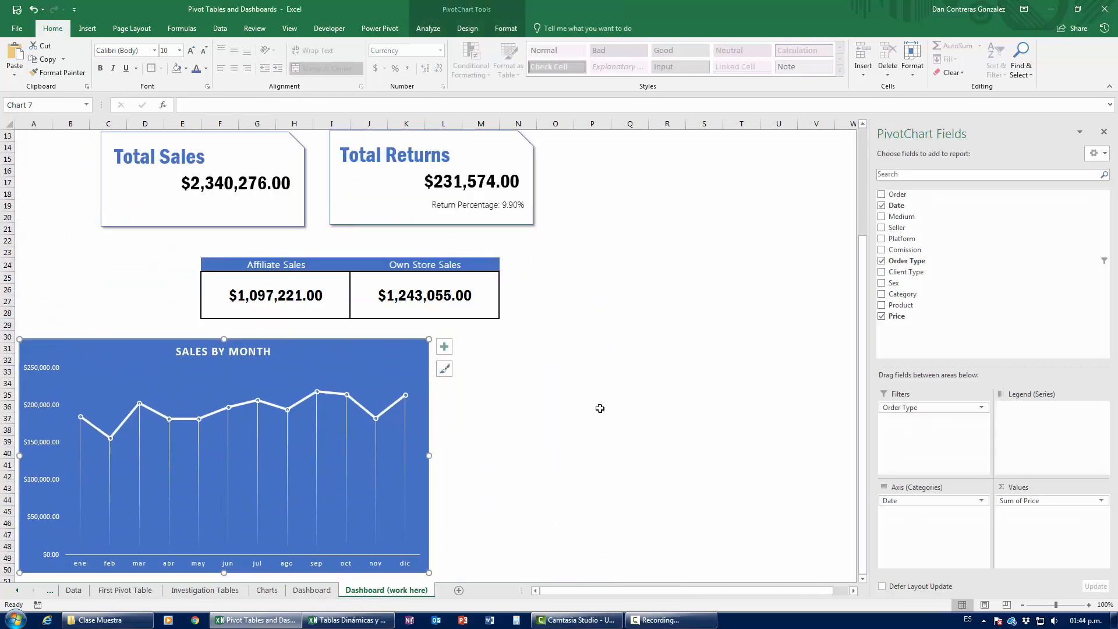
{"action": "left_click", "coordinate": [599, 407]}
{"action": "scroll", "coordinate": [528, 477], "scroll_direction": "up", "scroll_amount": 4}
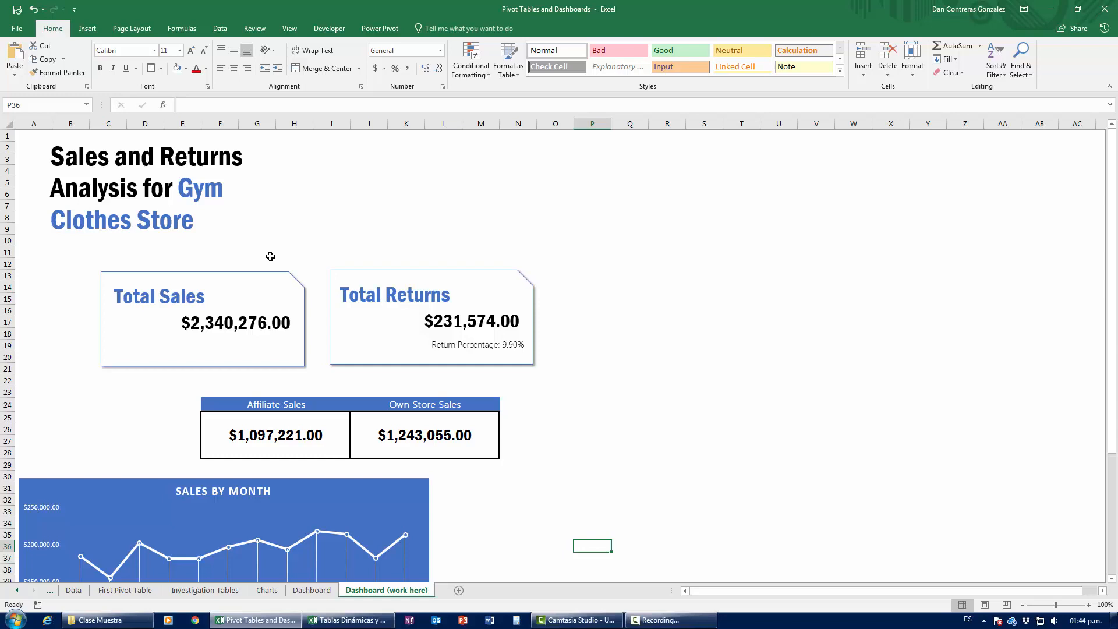
{"action": "scroll", "coordinate": [323, 278], "scroll_direction": "down", "scroll_amount": 2}
{"action": "scroll", "coordinate": [332, 319], "scroll_direction": "down", "scroll_amount": 3}
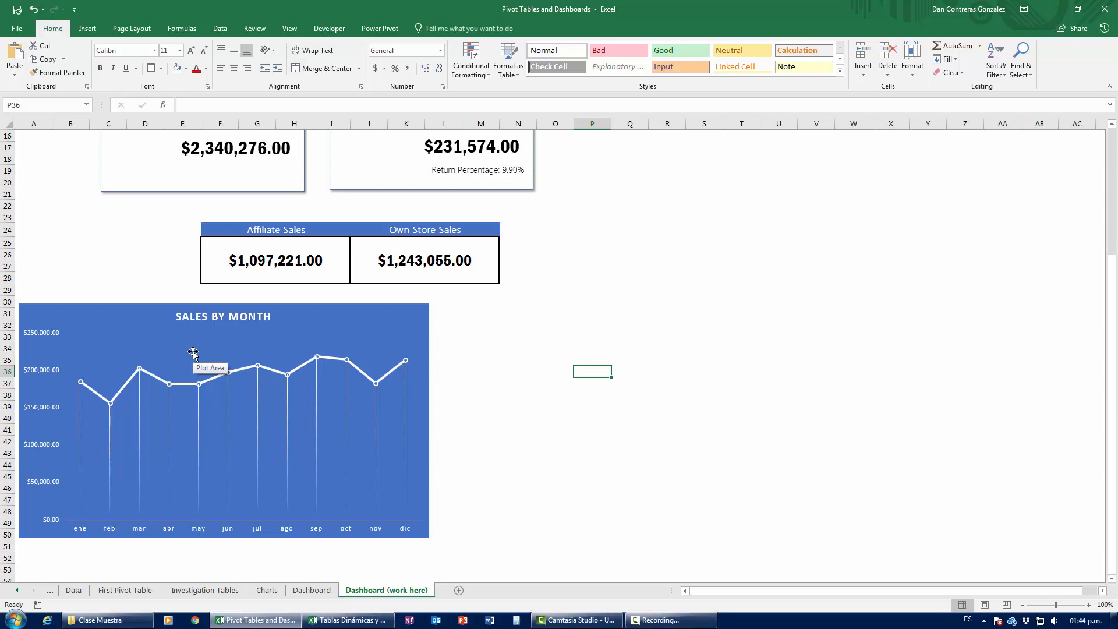
Insert a pivot table based on the "data" table at cell K47 of the Dashboard sheet.
{"action": "left_click", "coordinate": [312, 590]}
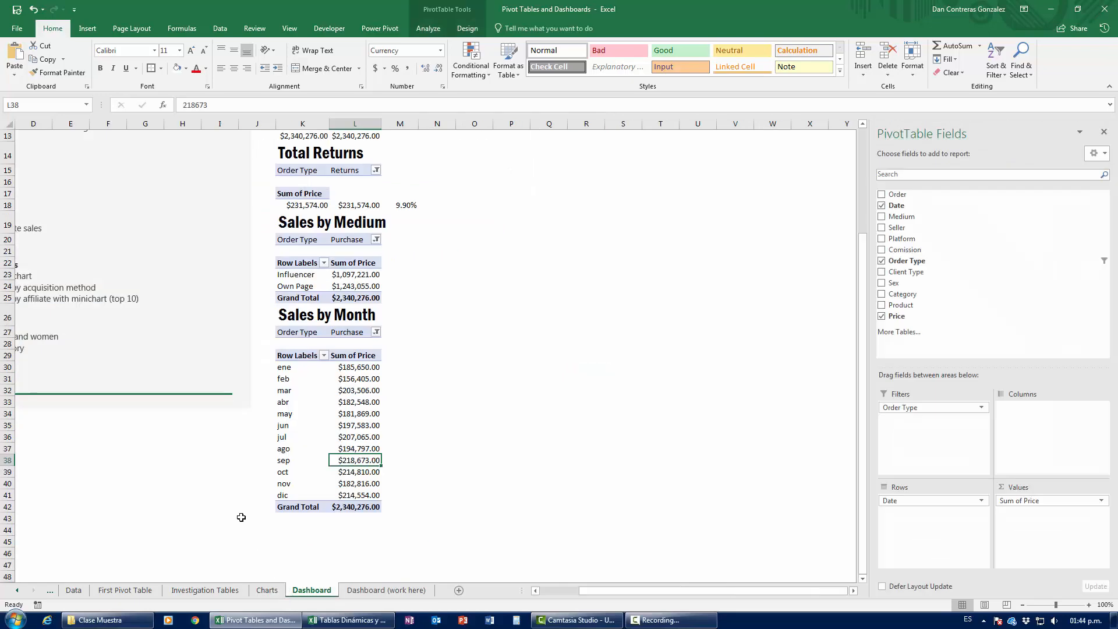
{"action": "left_click", "coordinate": [554, 598]}
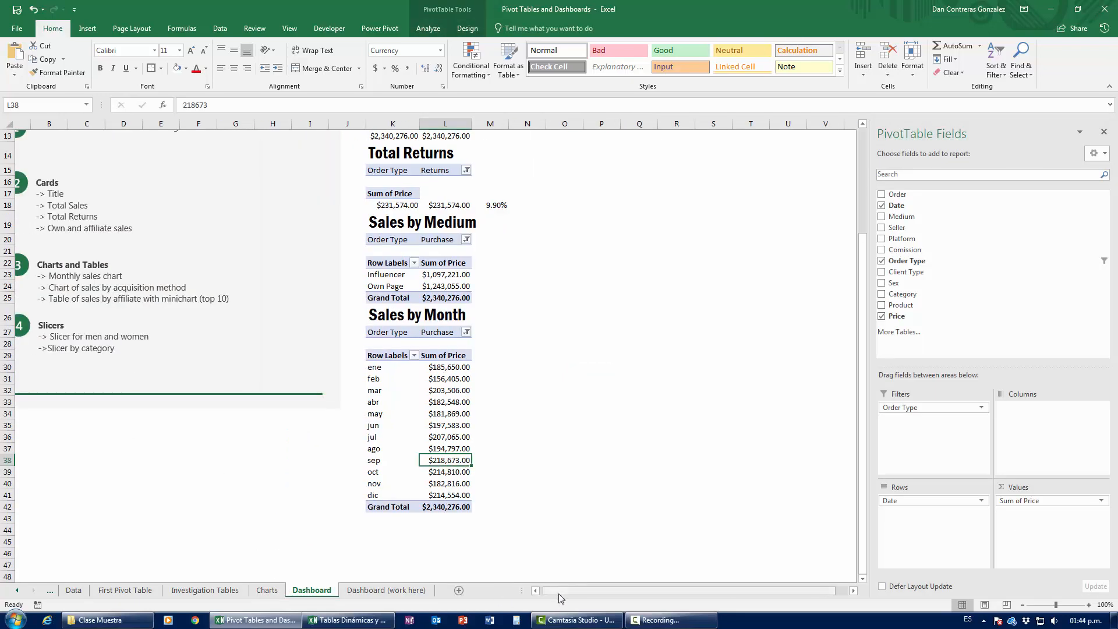
{"action": "left_click_drag", "start_coordinate": [557, 593], "coordinate": [554, 593]}
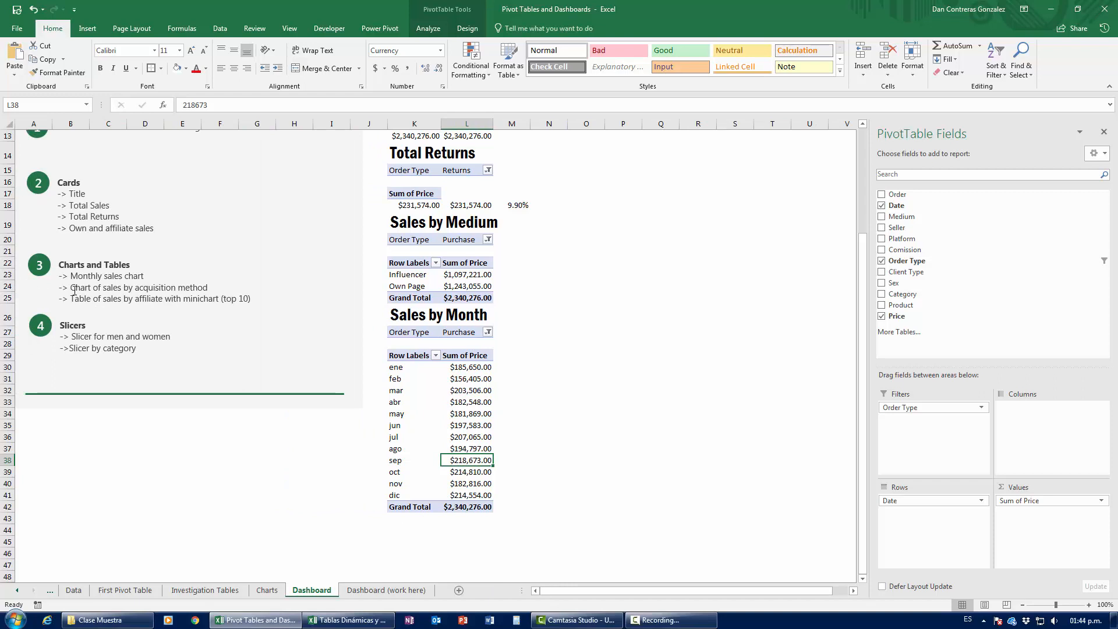
{"action": "scroll", "coordinate": [553, 338], "scroll_direction": "down", "scroll_amount": 4}
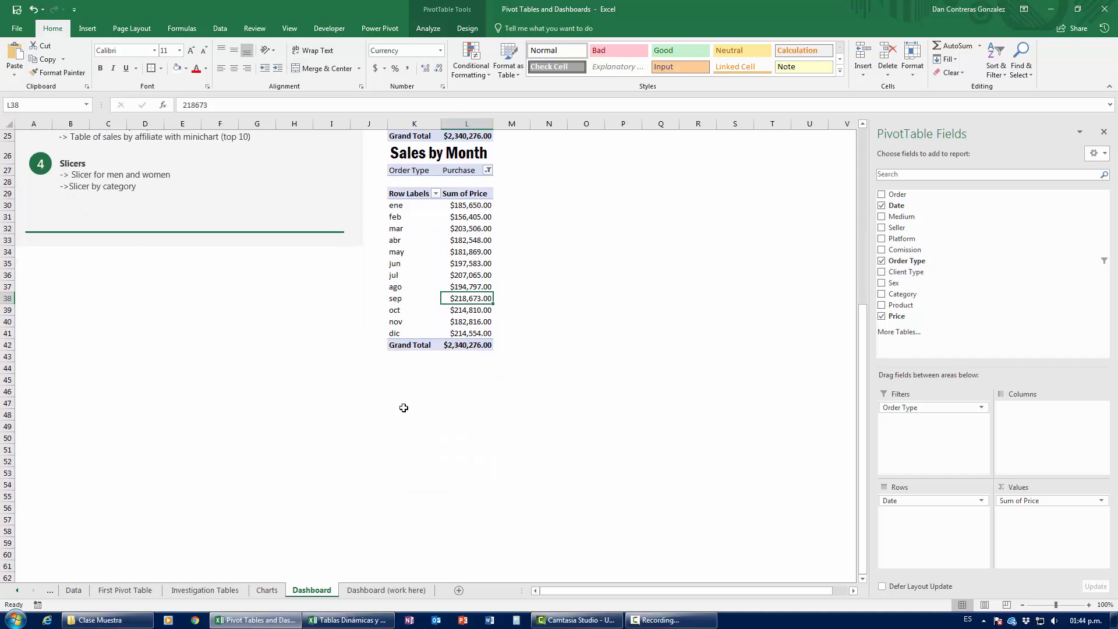
{"action": "left_click", "coordinate": [402, 406]}
{"action": "left_click", "coordinate": [87, 28]}
{"action": "left_click", "coordinate": [19, 58]}
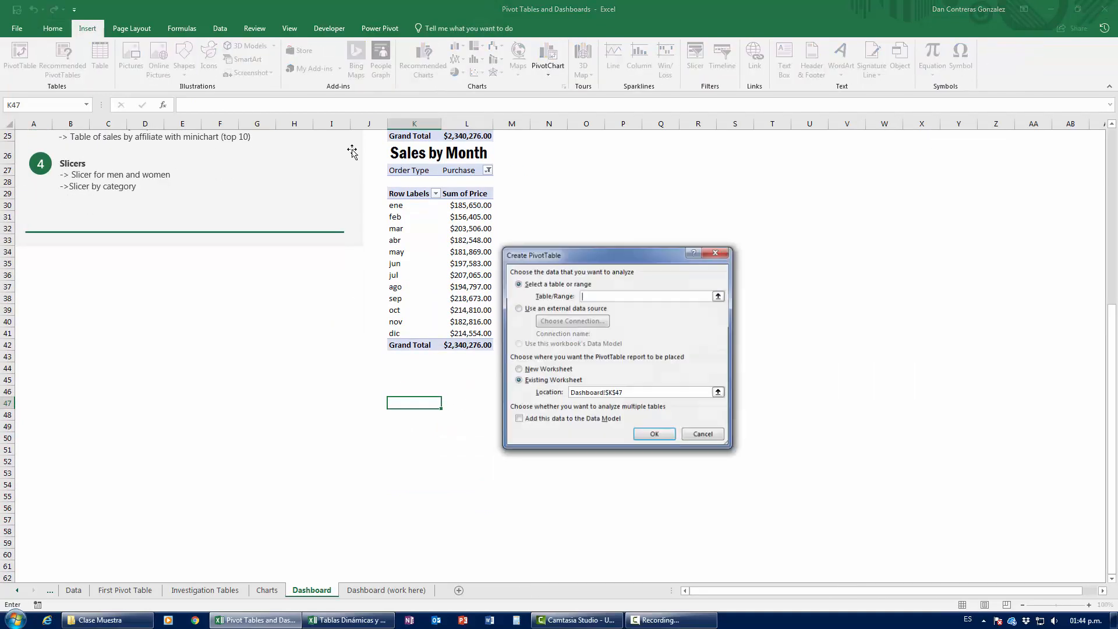
{"action": "type", "text": "data"}
{"action": "key", "text": "Return"}
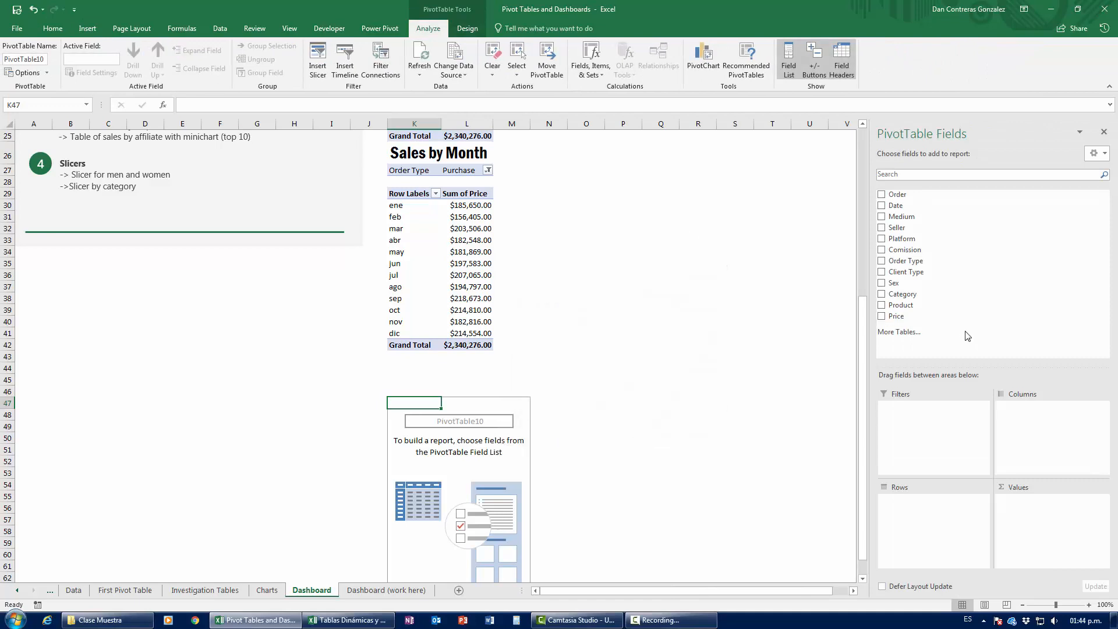
Examine the available values in the Data sheet's Platform column, and return to the Dashboard sheet.
{"action": "left_click", "coordinate": [146, 589]}
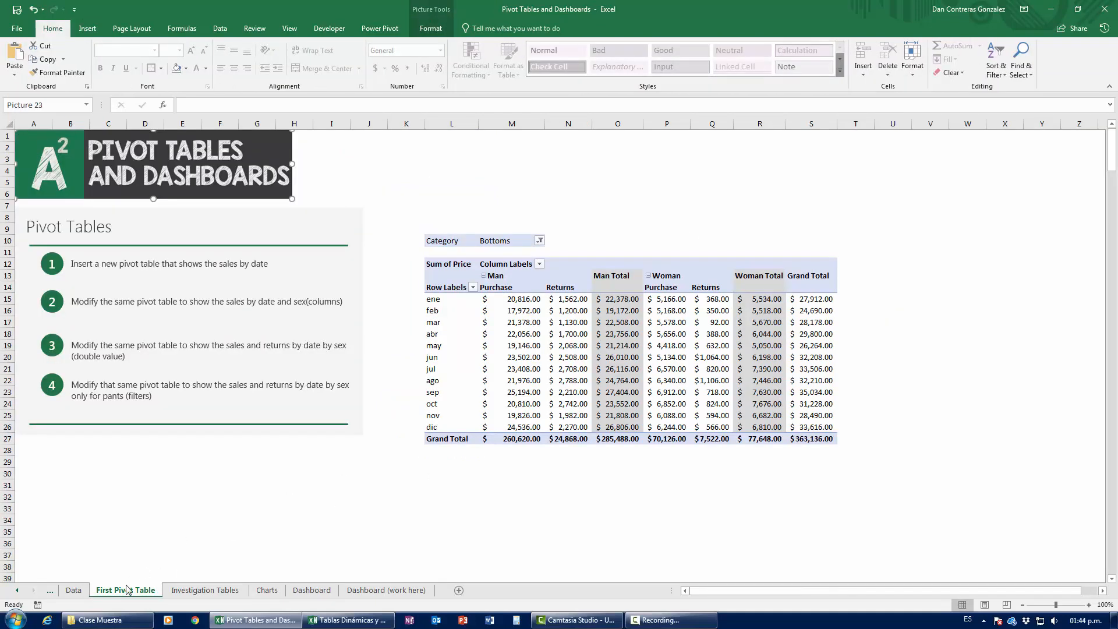
{"action": "left_click", "coordinate": [73, 590]}
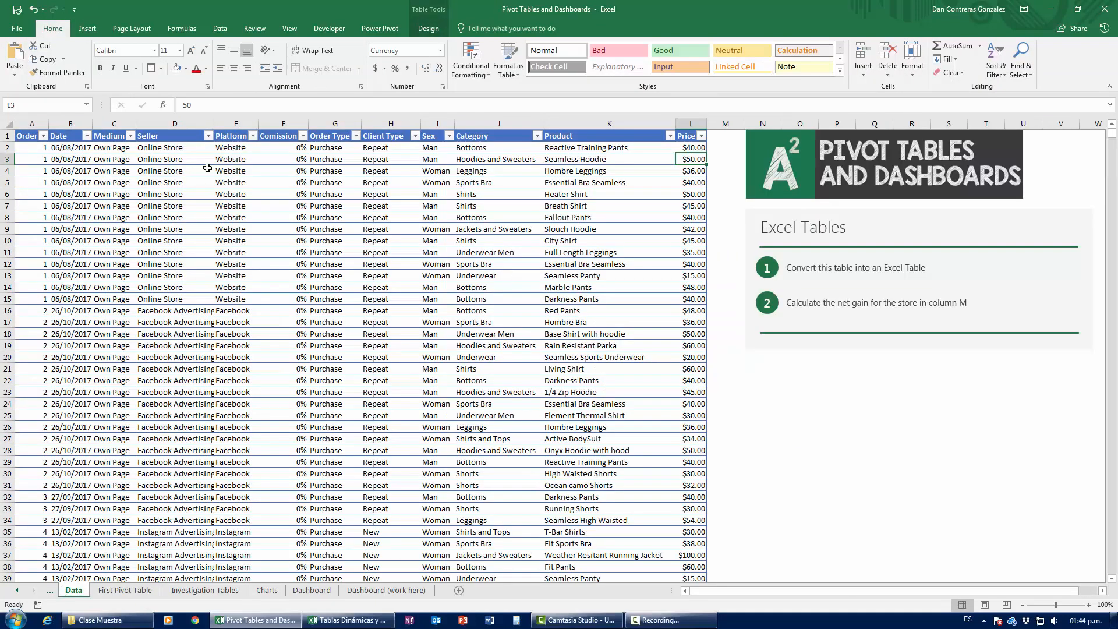
{"action": "left_click", "coordinate": [211, 137]}
{"action": "left_click", "coordinate": [211, 138]}
{"action": "left_click", "coordinate": [252, 138]}
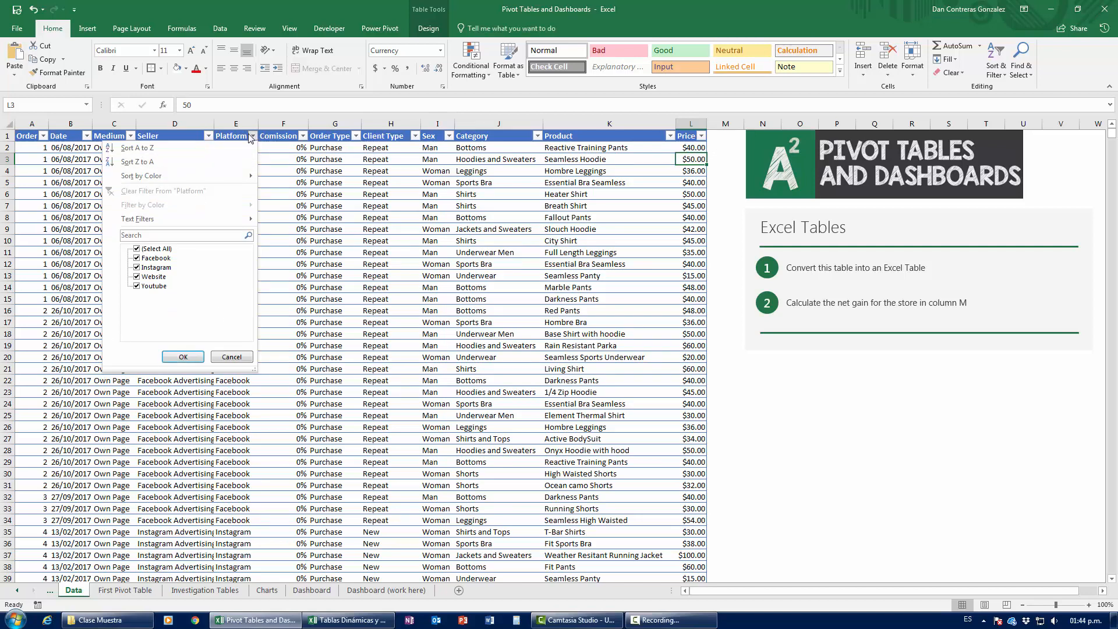
{"action": "left_click", "coordinate": [249, 138]}
{"action": "left_click", "coordinate": [379, 590]}
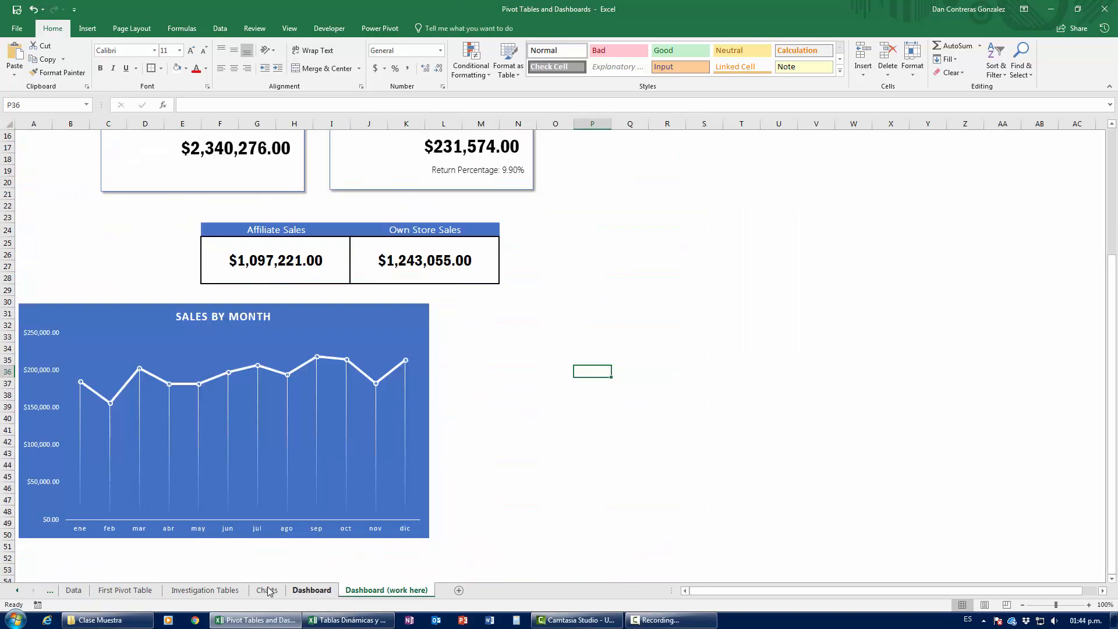
{"action": "left_click", "coordinate": [311, 590]}
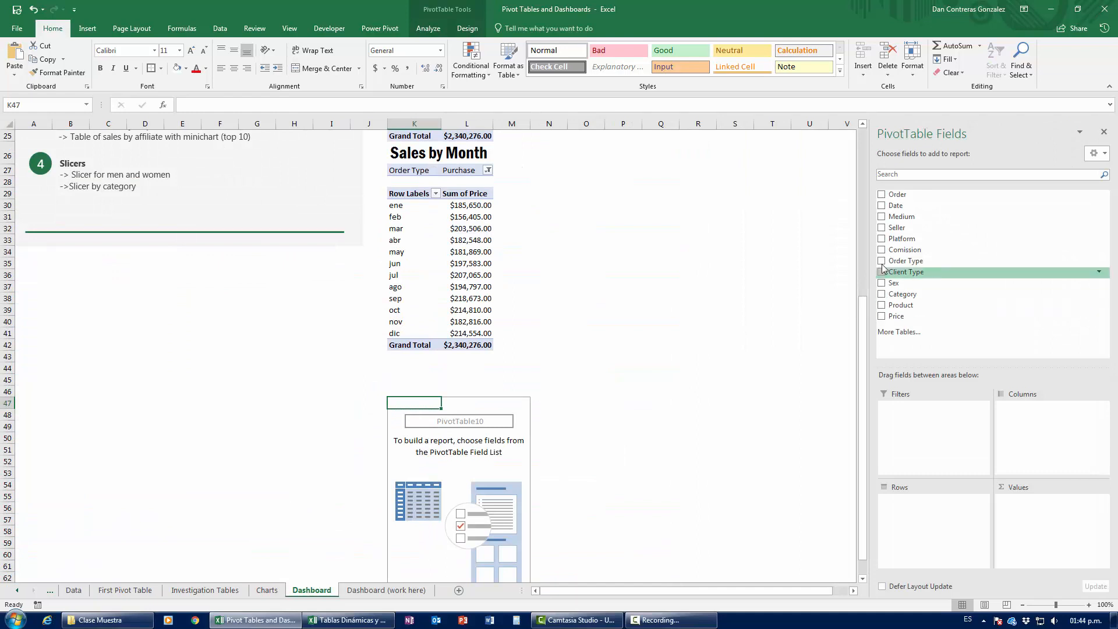
Fill the new pivot table at K47 with the currency-formatted sum of Price, filtered to the Order Type Purchase.
{"action": "left_click_drag", "start_coordinate": [895, 315], "coordinate": [1042, 544]}
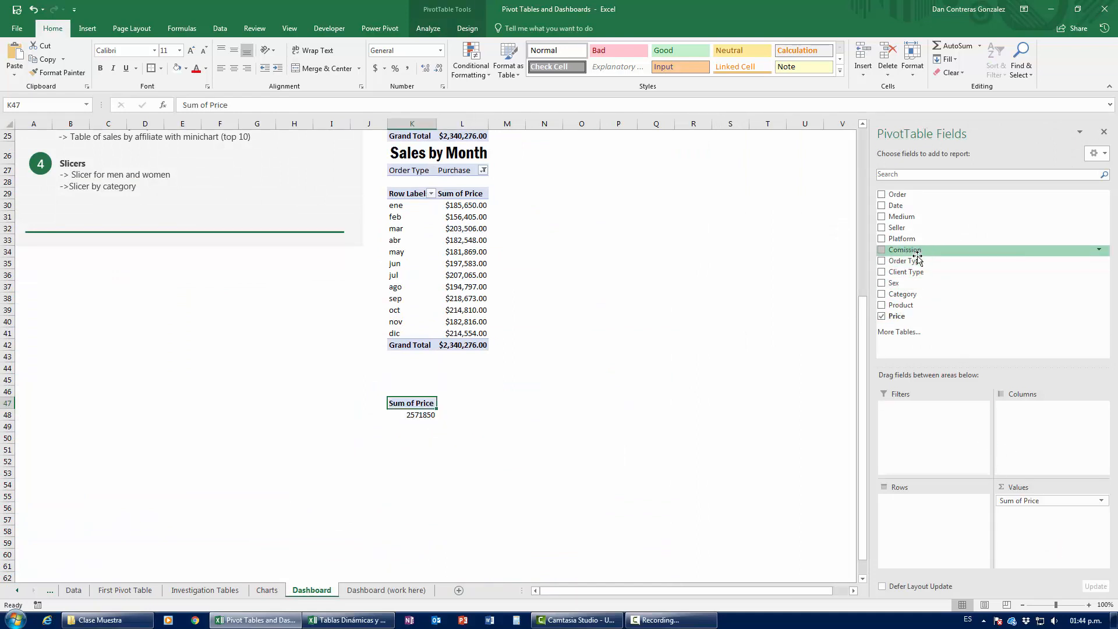
{"action": "left_click_drag", "start_coordinate": [905, 260], "coordinate": [931, 460]}
{"action": "left_click", "coordinate": [460, 380]}
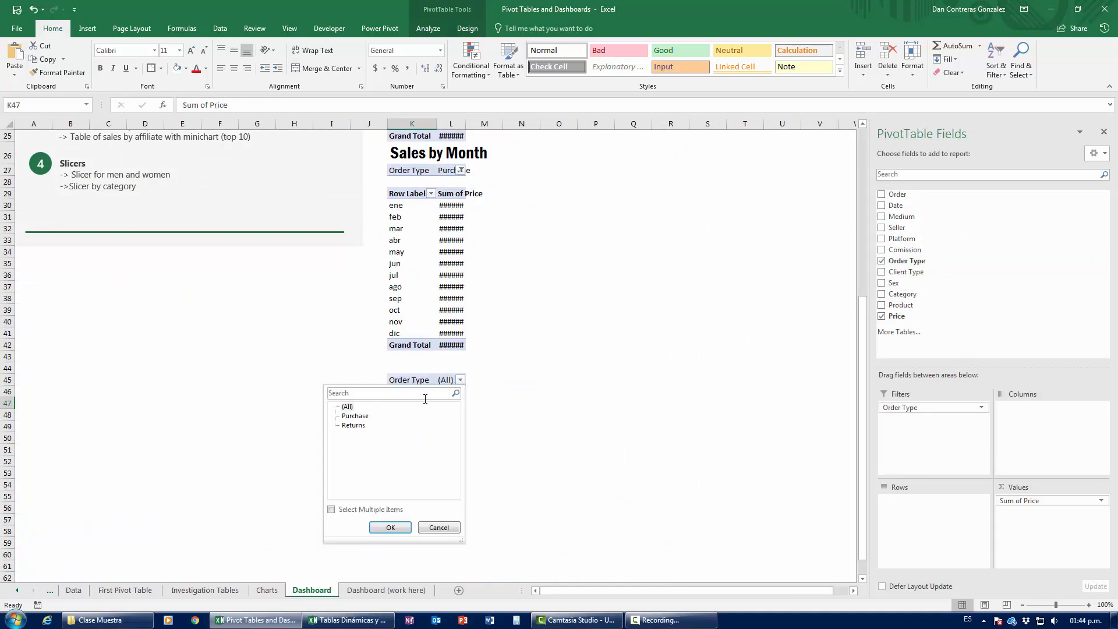
{"action": "left_click", "coordinate": [355, 416]}
{"action": "left_click", "coordinate": [390, 527]}
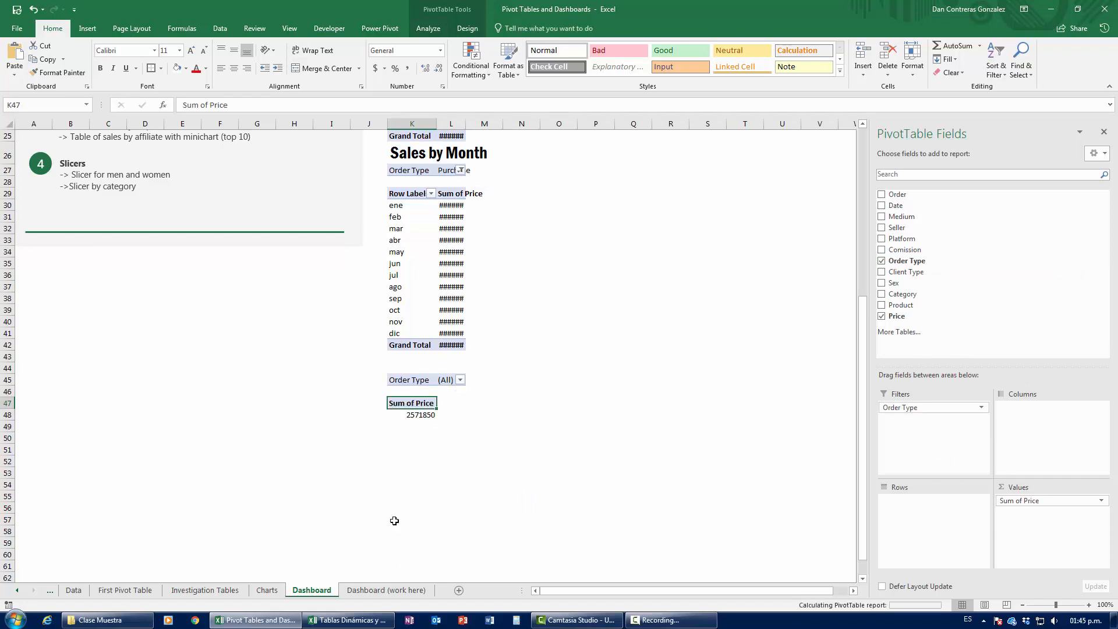
{"action": "left_click", "coordinate": [422, 415]}
{"action": "key", "text": "ctrl+shift+4"}
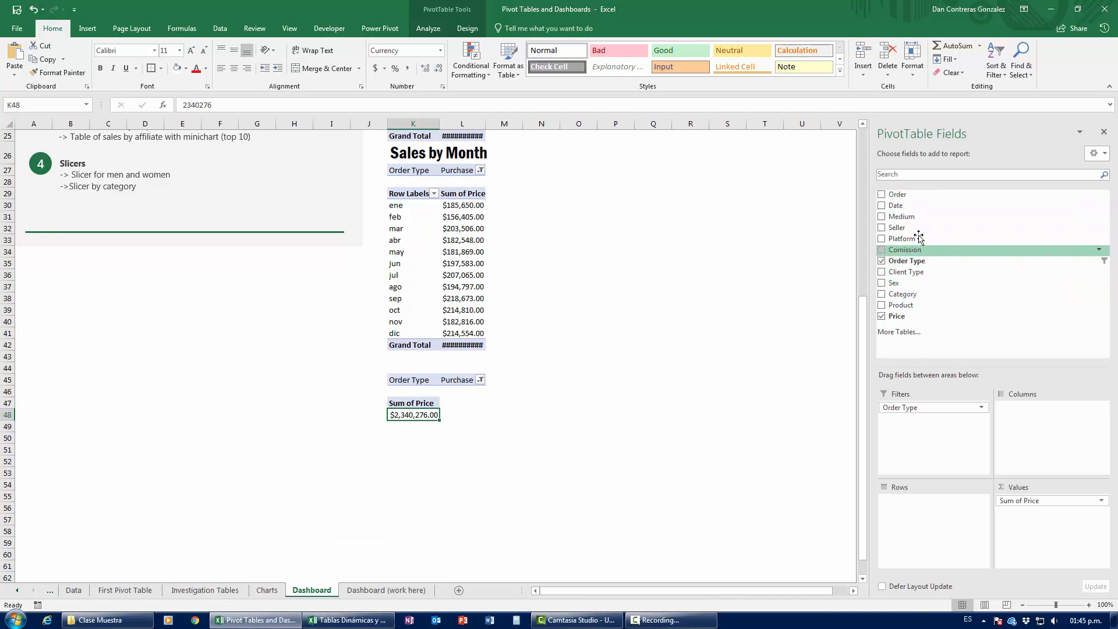
Add Platform as the rows of the new pivot table and format its sales values as currency.
{"action": "left_click", "coordinate": [125, 590]}
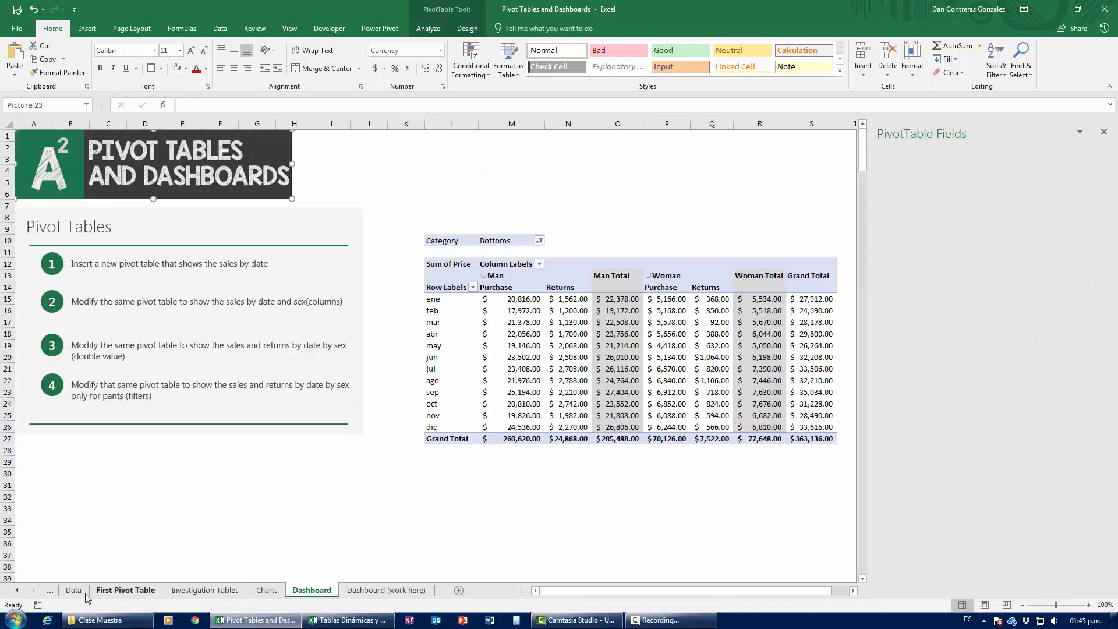
{"action": "left_click", "coordinate": [77, 591]}
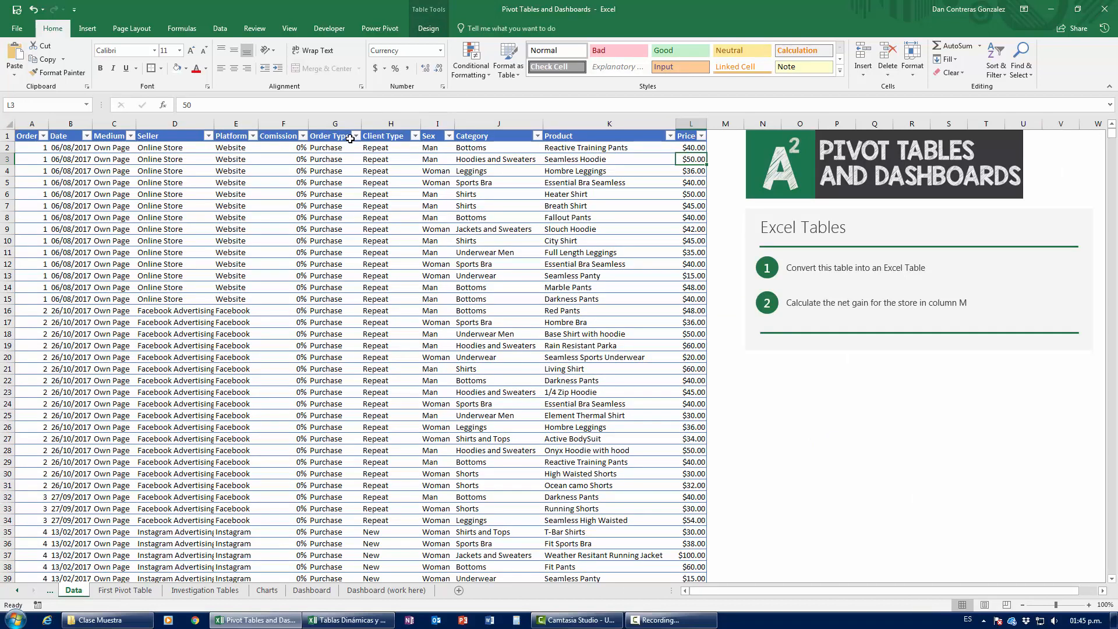
{"action": "left_click", "coordinate": [318, 591]}
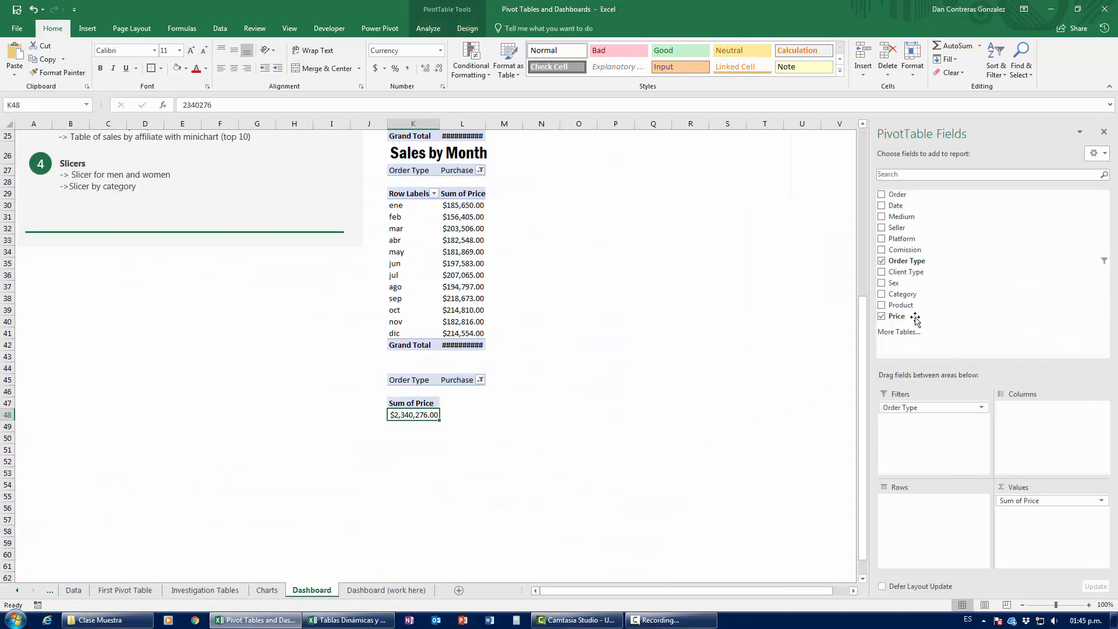
{"action": "left_click_drag", "start_coordinate": [918, 239], "coordinate": [928, 517]}
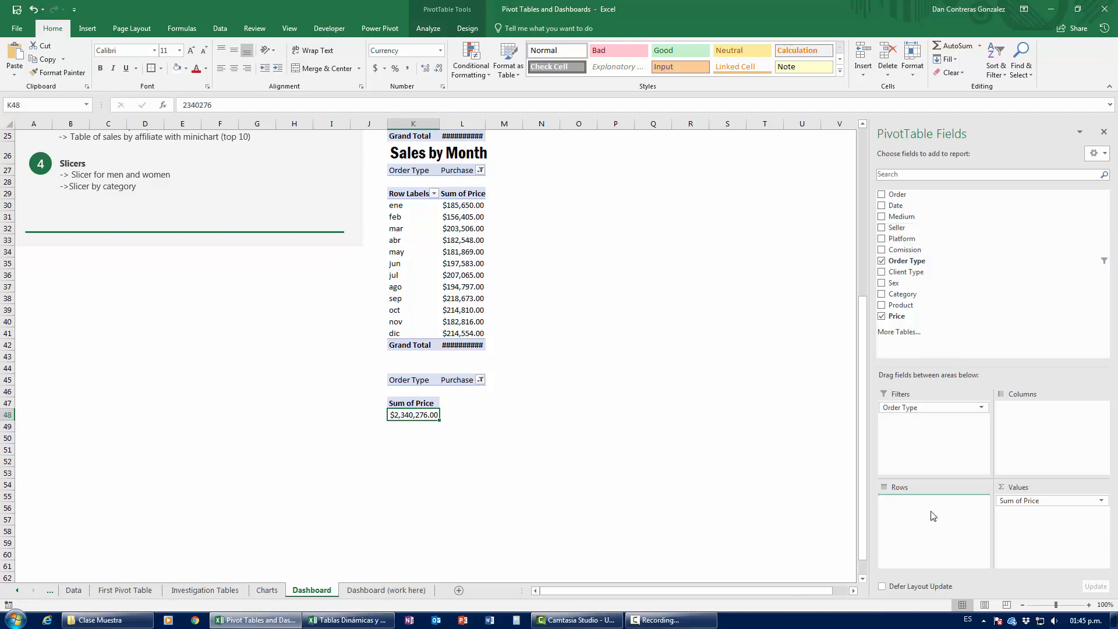
{"action": "left_click_drag", "start_coordinate": [460, 416], "coordinate": [471, 468]}
Copy the "Sales by Month" heading to cell K44 above the new pivot table and change its text to "Sales by Acquisition Method".
{"action": "scroll", "coordinate": [577, 569], "scroll_direction": "up", "scroll_amount": 8}
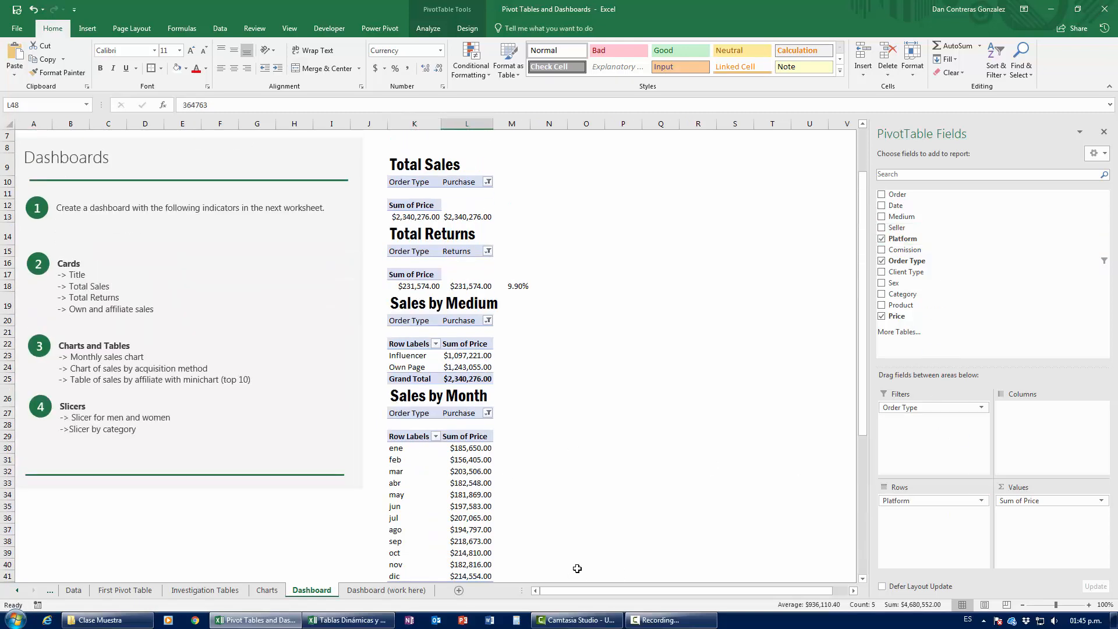
{"action": "scroll", "coordinate": [582, 314], "scroll_direction": "down", "scroll_amount": 6}
{"action": "left_click", "coordinate": [397, 233]}
{"action": "key", "text": "ctrl+c"}
{"action": "left_click", "coordinate": [408, 451]}
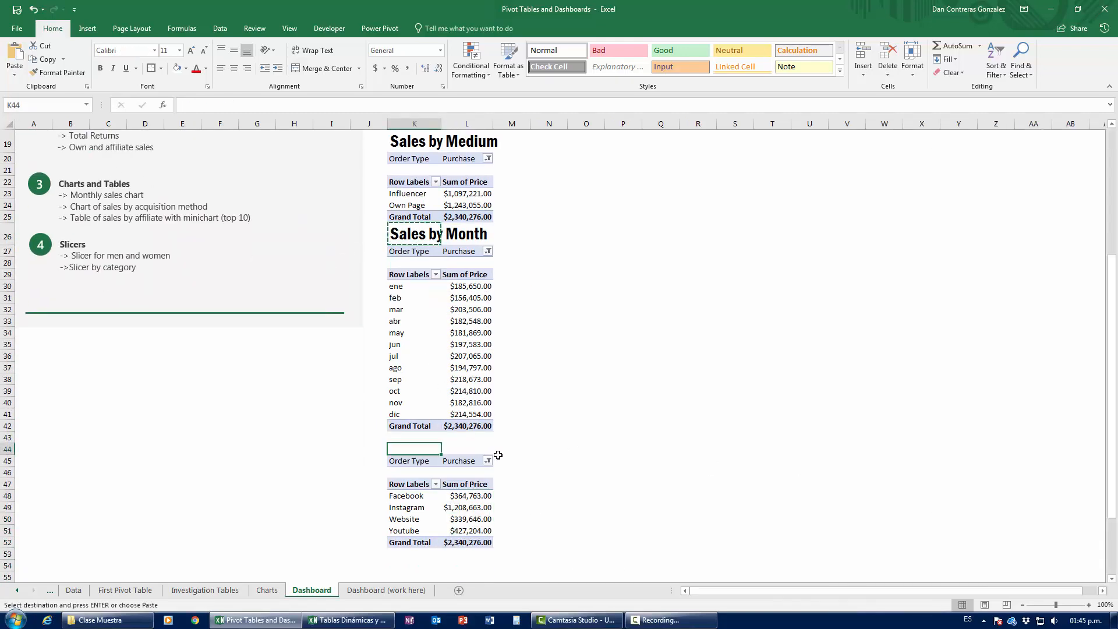
{"action": "key", "text": "ctrl+v"}
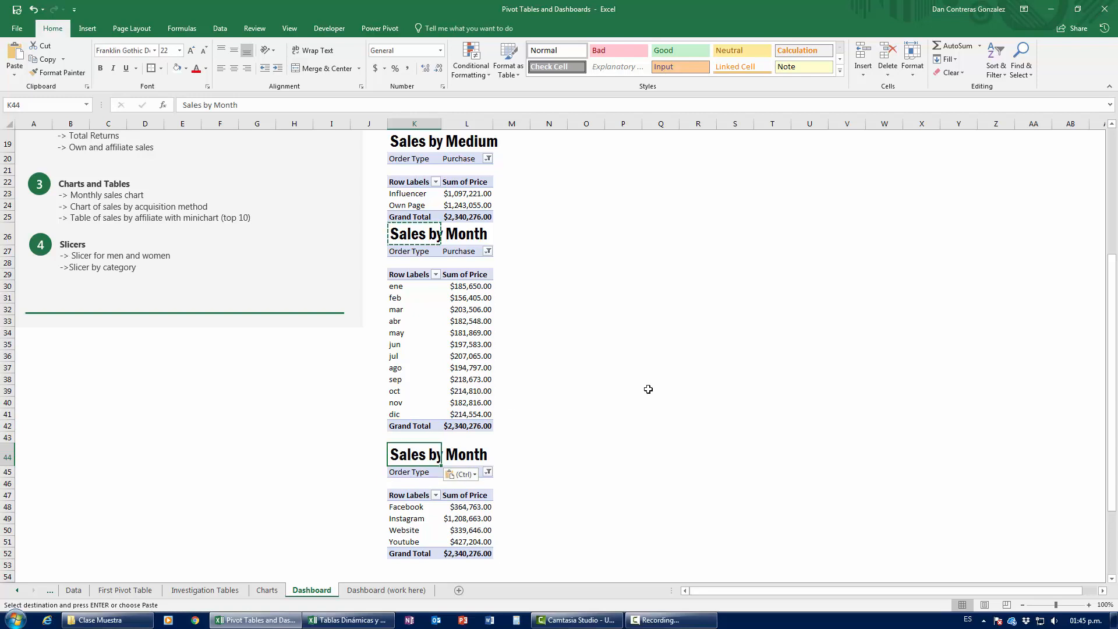
{"action": "type", "text": "Sales by"}
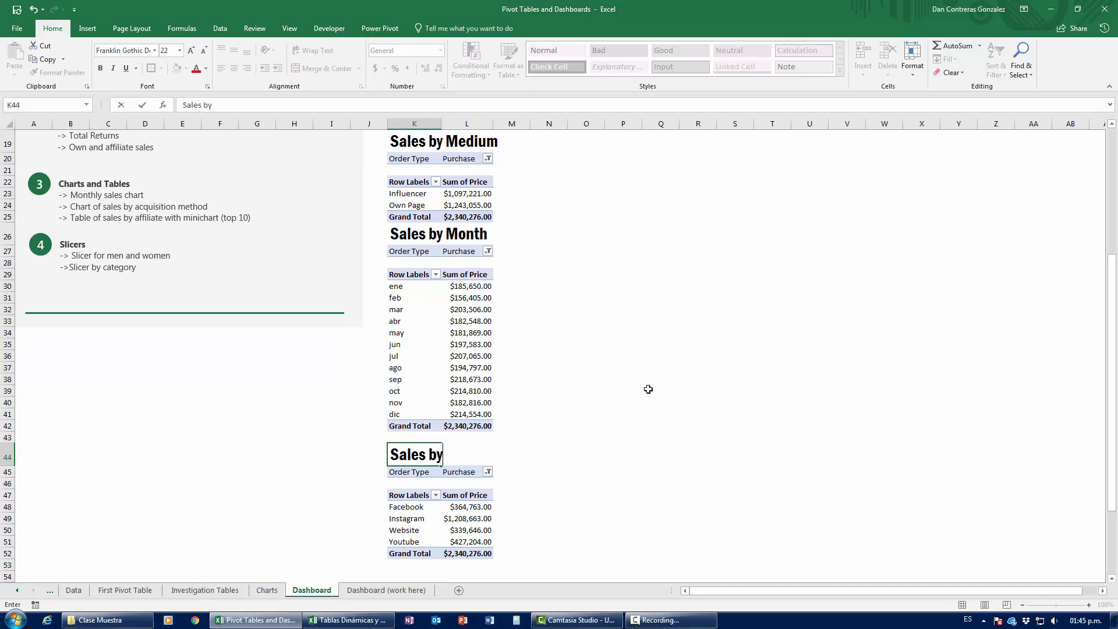
{"action": "type", "text": " Acquisition Method"}
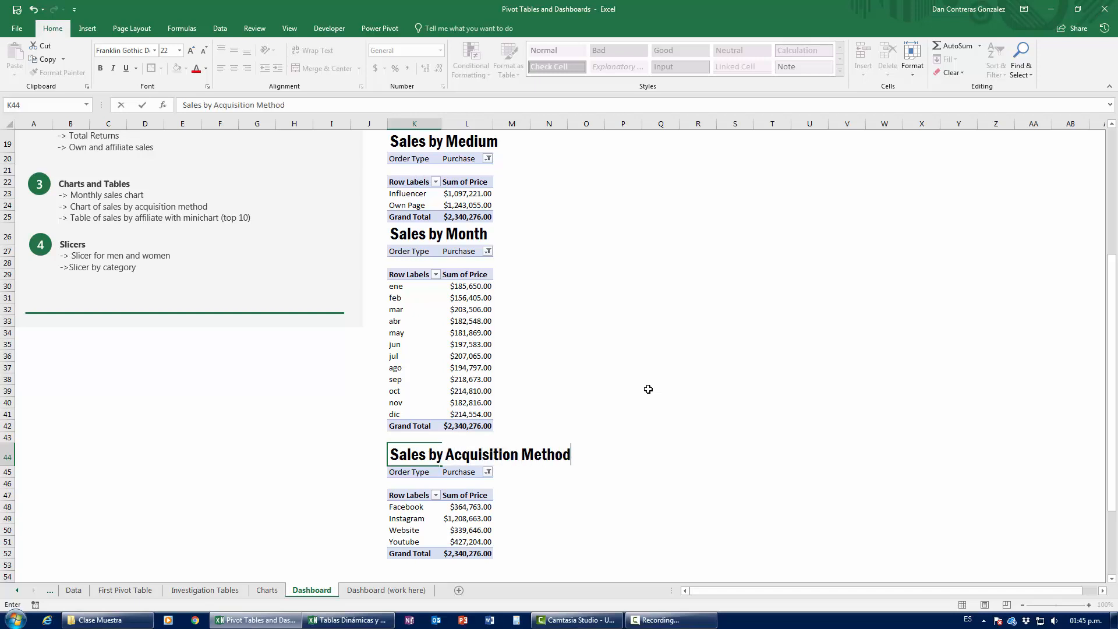
{"action": "key", "text": "Return"}
{"action": "key", "text": "Right"}
{"action": "left_click", "coordinate": [585, 457]}
Insert a 2-D clustered bar chart from the Sales by Acquisition Method pivot table, and place it enlarged beside that table.
{"action": "scroll", "coordinate": [556, 513], "scroll_direction": "down", "scroll_amount": 4}
{"action": "scroll", "coordinate": [556, 513], "scroll_direction": "up", "scroll_amount": 4}
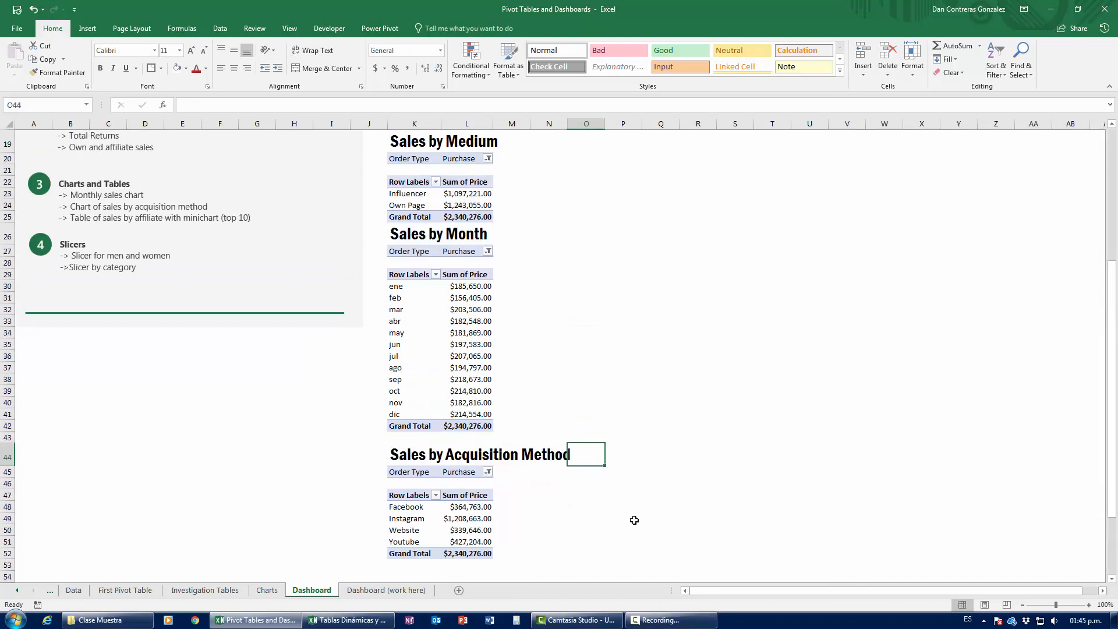
{"action": "scroll", "coordinate": [576, 543], "scroll_direction": "down", "scroll_amount": 2}
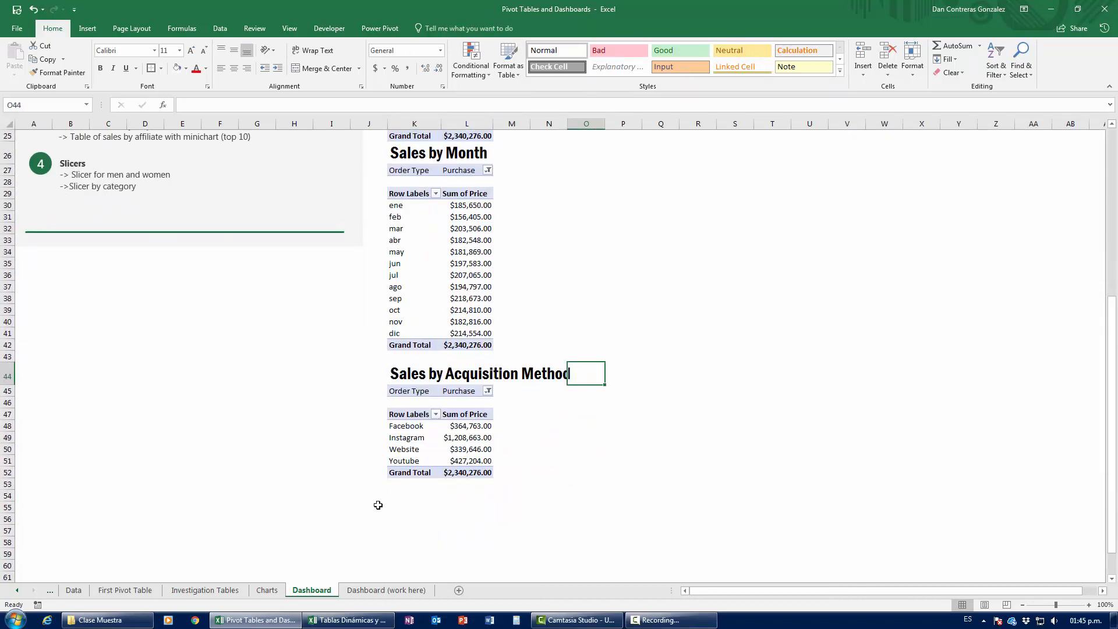
{"action": "scroll", "coordinate": [379, 505], "scroll_direction": "up", "scroll_amount": 8}
{"action": "scroll", "coordinate": [379, 505], "scroll_direction": "down", "scroll_amount": 9}
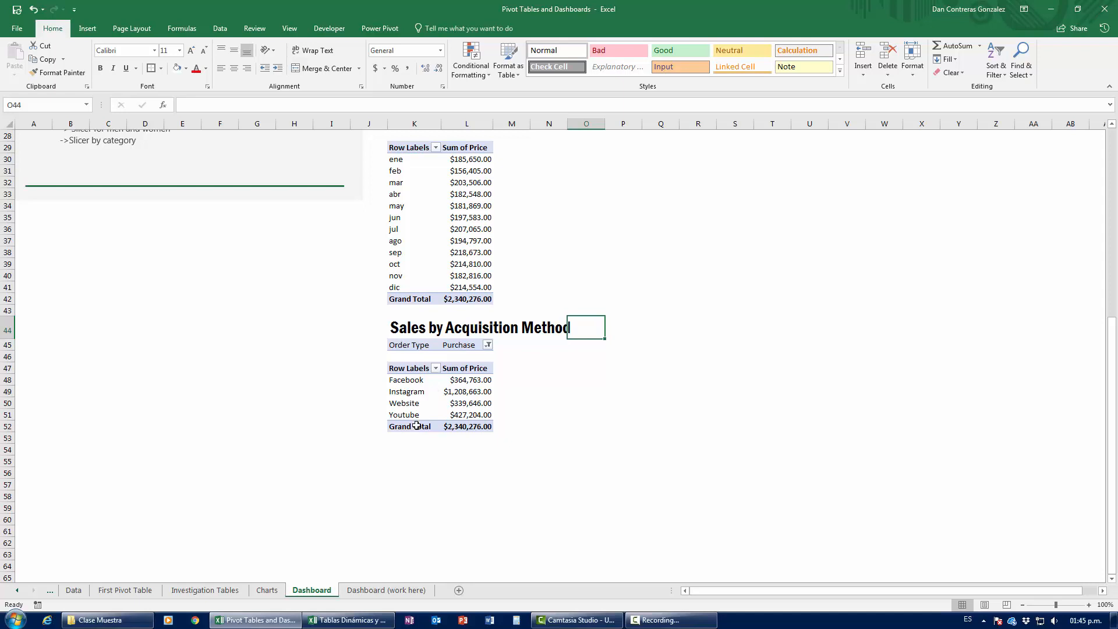
{"action": "left_click", "coordinate": [478, 396]}
{"action": "left_click", "coordinate": [88, 28]}
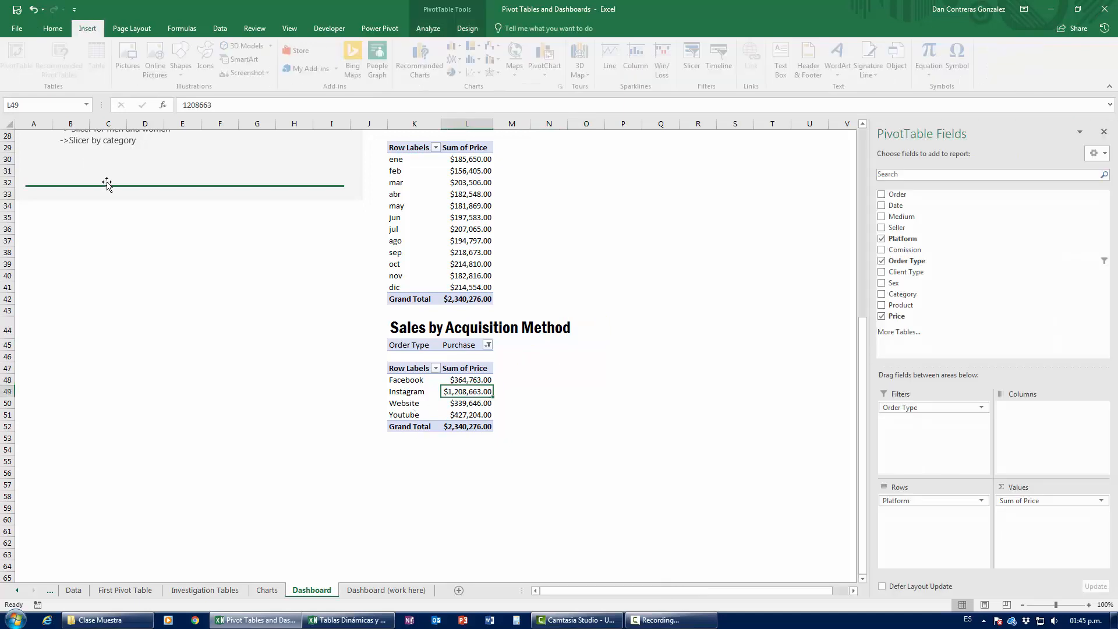
{"action": "left_click", "coordinate": [462, 51]}
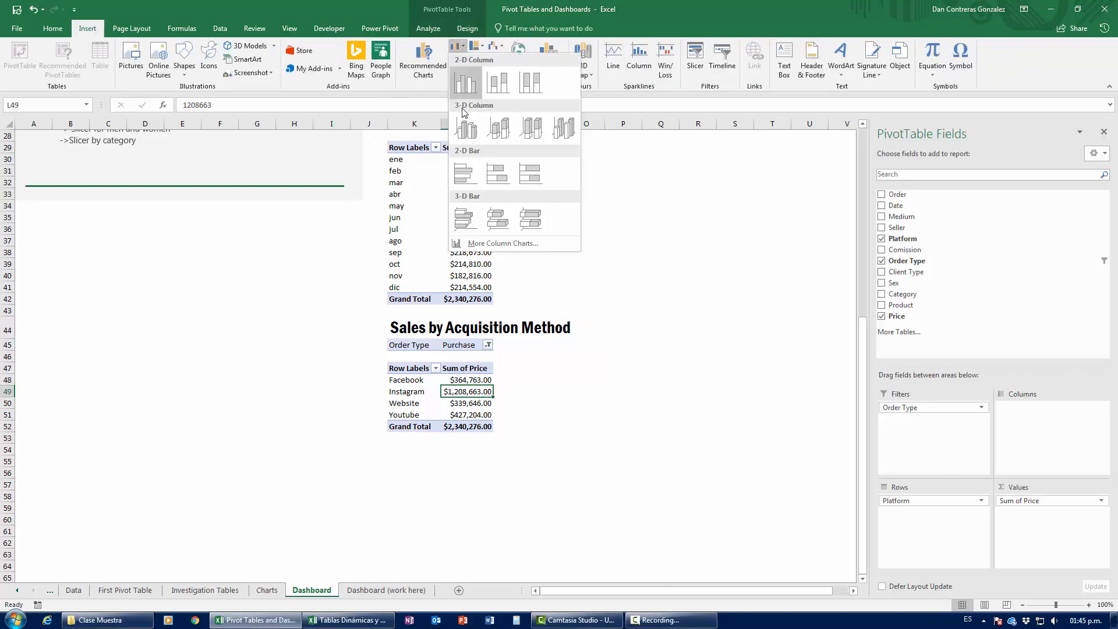
{"action": "left_click", "coordinate": [466, 175]}
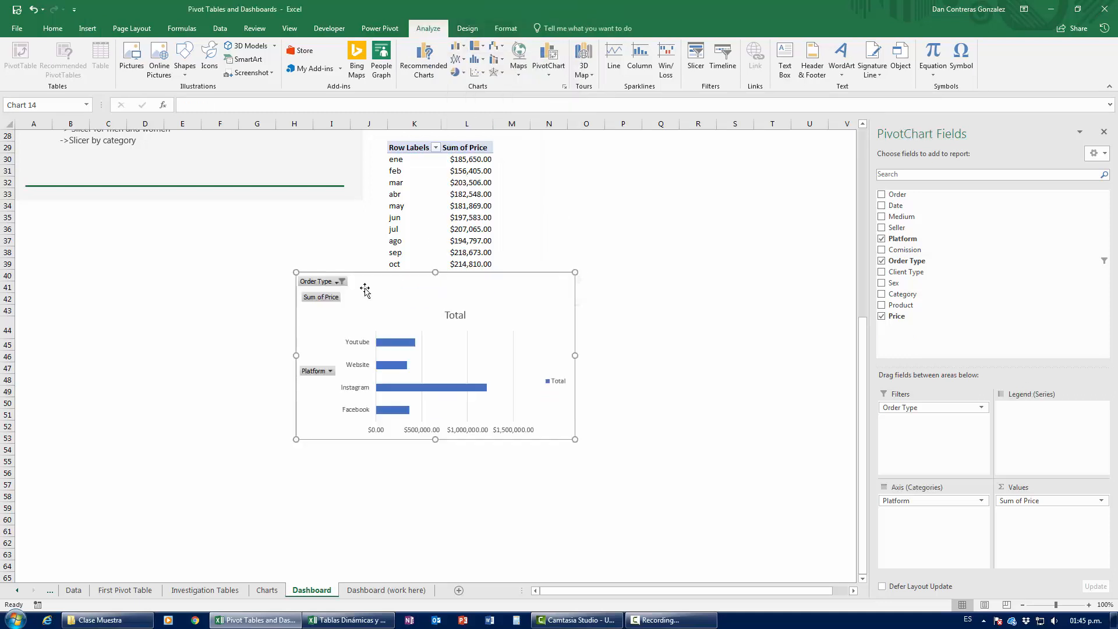
{"action": "left_click_drag", "start_coordinate": [357, 281], "coordinate": [580, 358]}
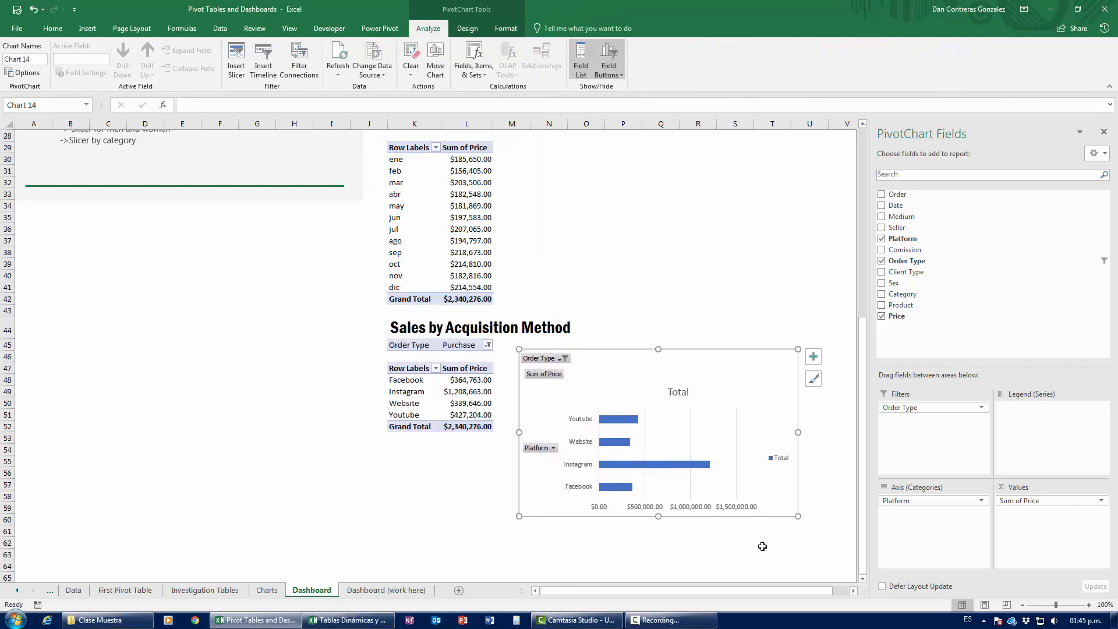
{"action": "left_click_drag", "start_coordinate": [800, 518], "coordinate": [836, 558]}
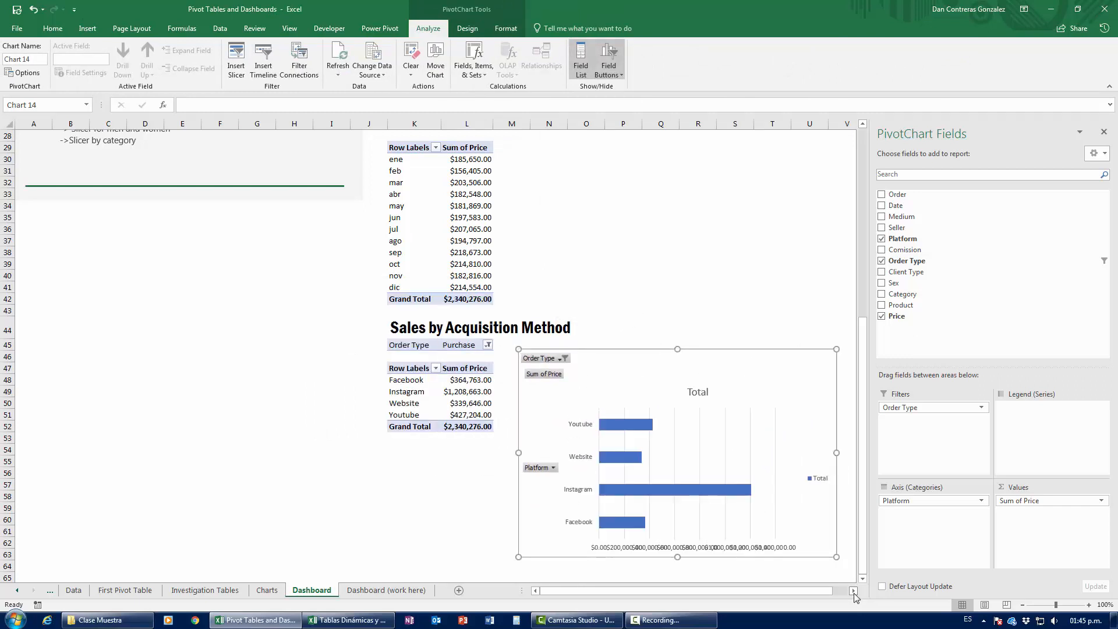
Apply chart Style 12 to the bar chart and hide all its field buttons.
{"action": "left_click", "coordinate": [853, 591]}
{"action": "left_click", "coordinate": [853, 590]}
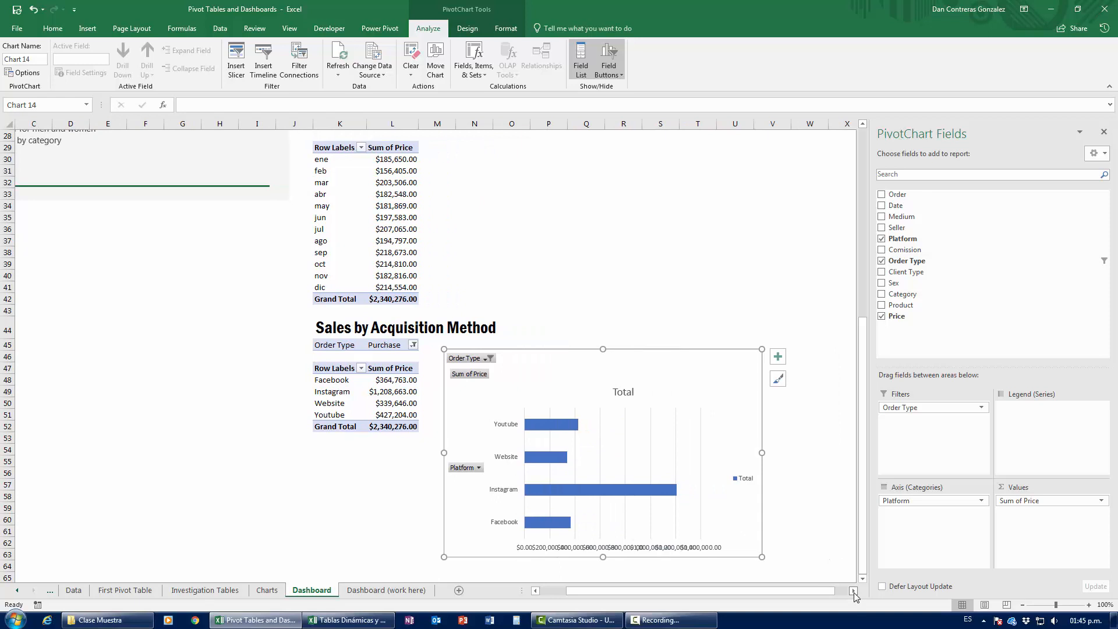
{"action": "left_click", "coordinate": [467, 28]}
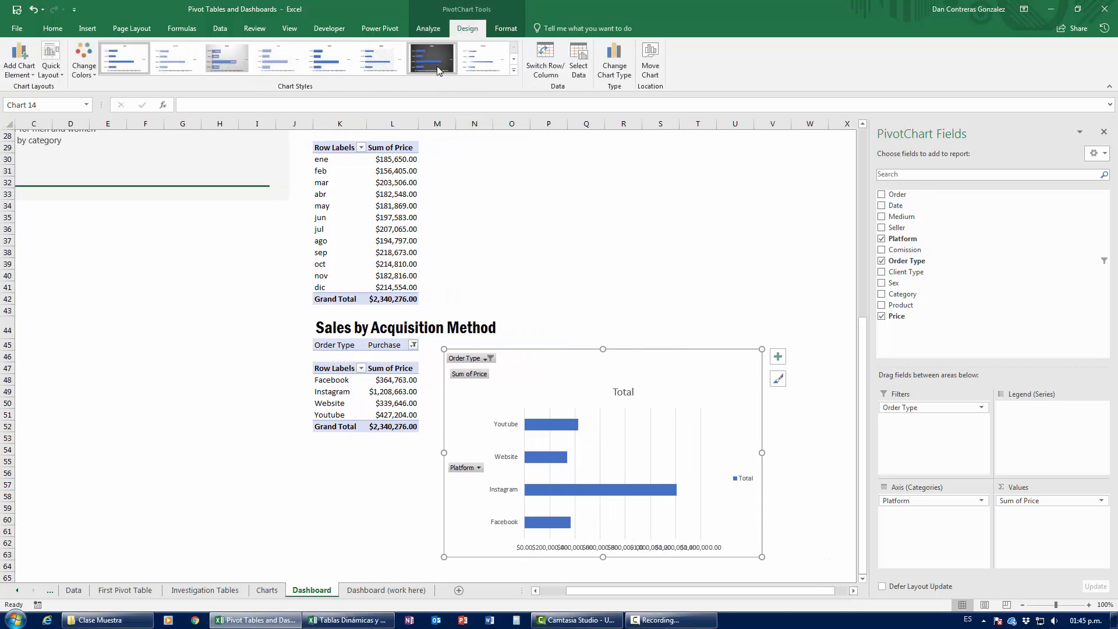
{"action": "left_click", "coordinate": [513, 80]}
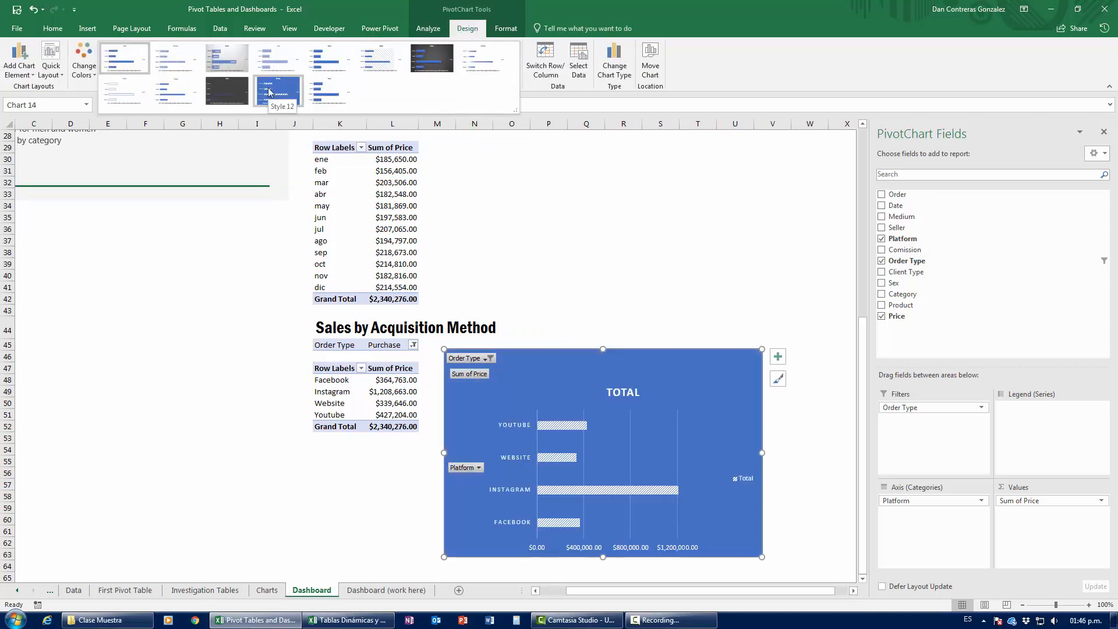
{"action": "left_click", "coordinate": [269, 92]}
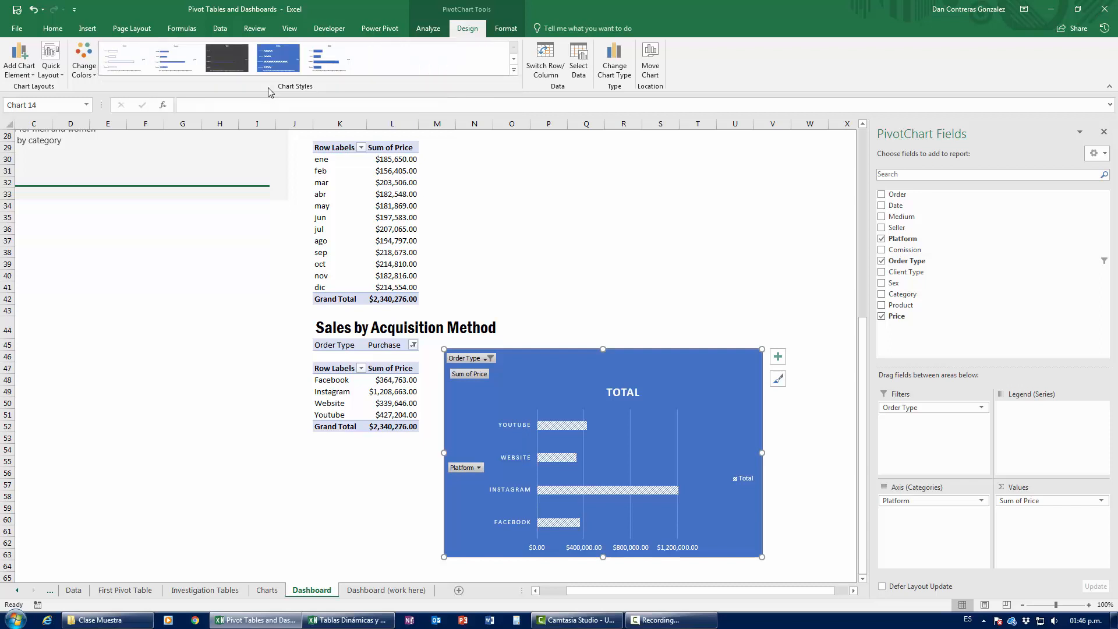
{"action": "right_click", "coordinate": [464, 361]}
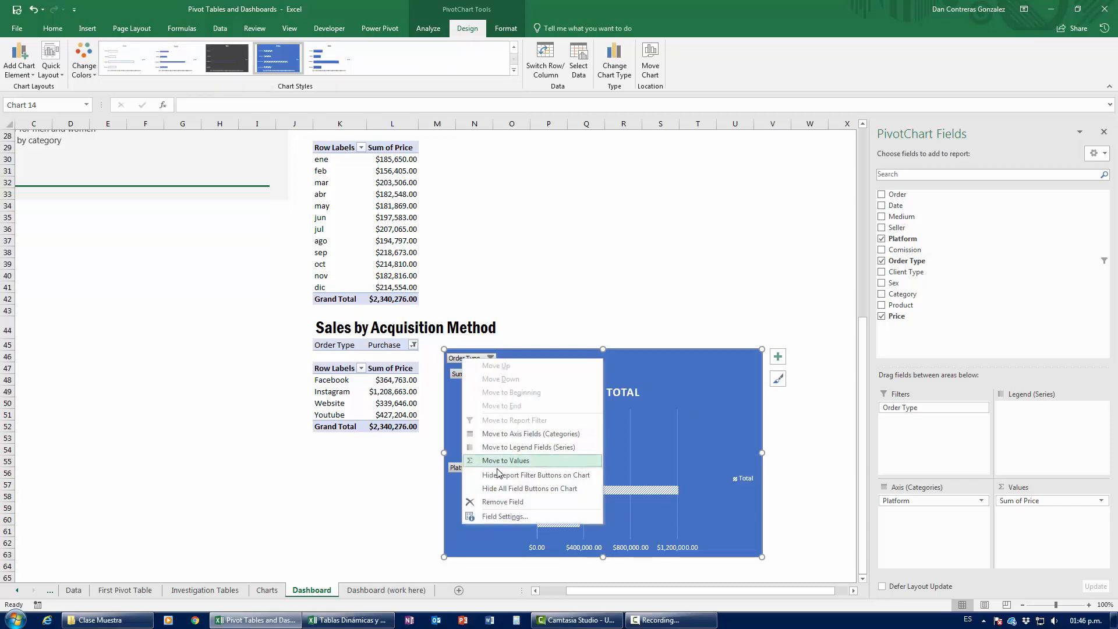
{"action": "left_click", "coordinate": [513, 488]}
Change the bar chart's title to "TOTAL SALES BY PLATFORM".
{"action": "left_click", "coordinate": [598, 364]}
{"action": "double_click", "coordinate": [598, 364]}
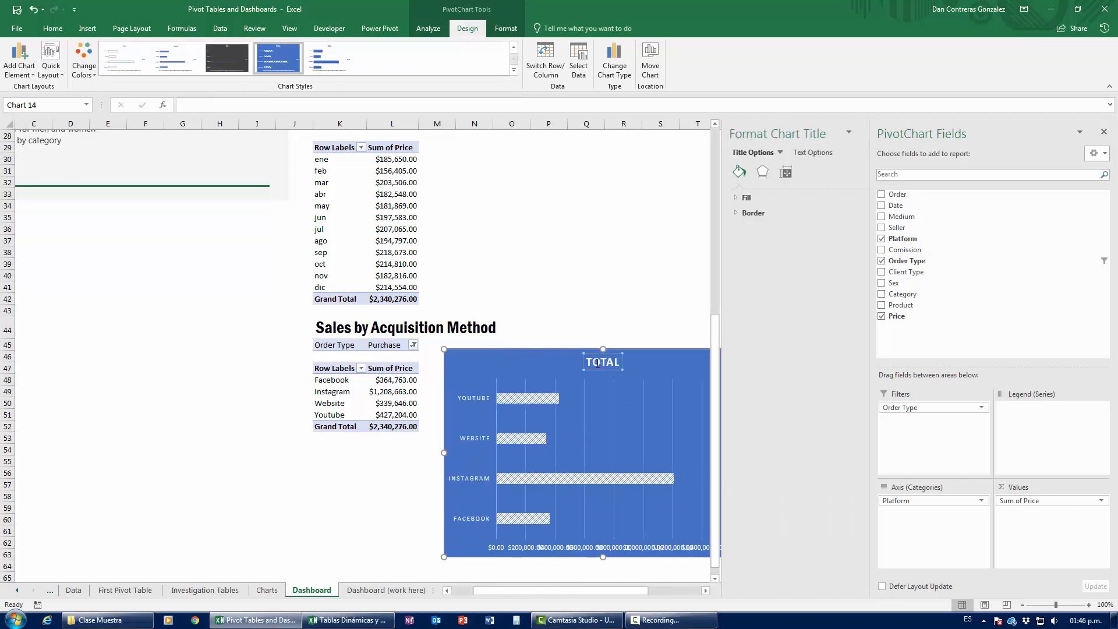
{"action": "double_click", "coordinate": [598, 364]}
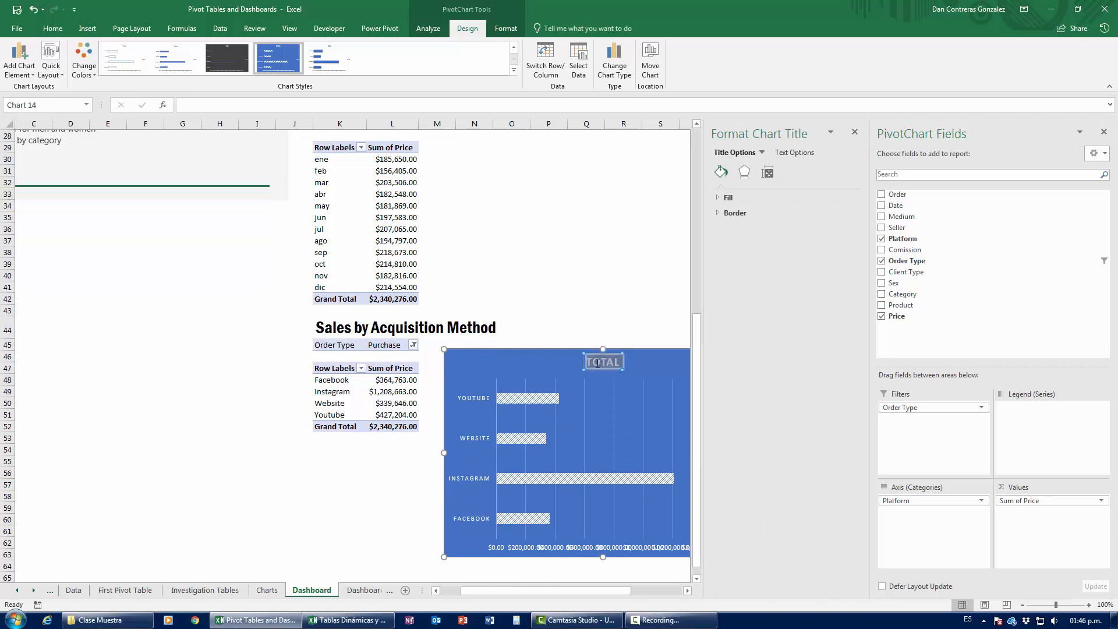
{"action": "type", "text": "TOTAL SAL"}
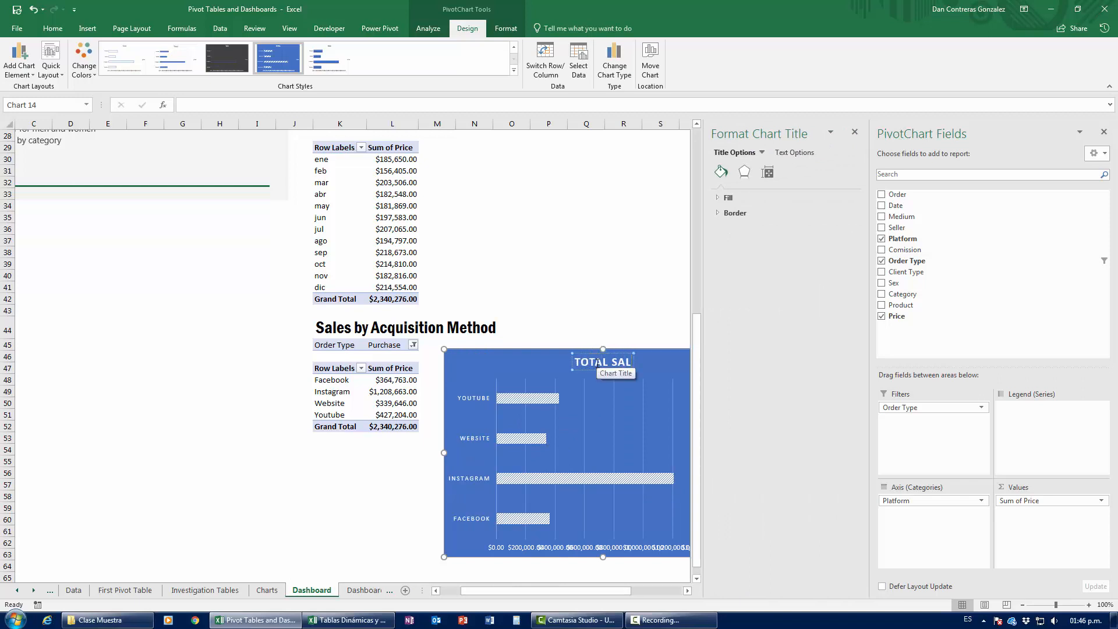
{"action": "type", "text": "ES BY PLATFORM"}
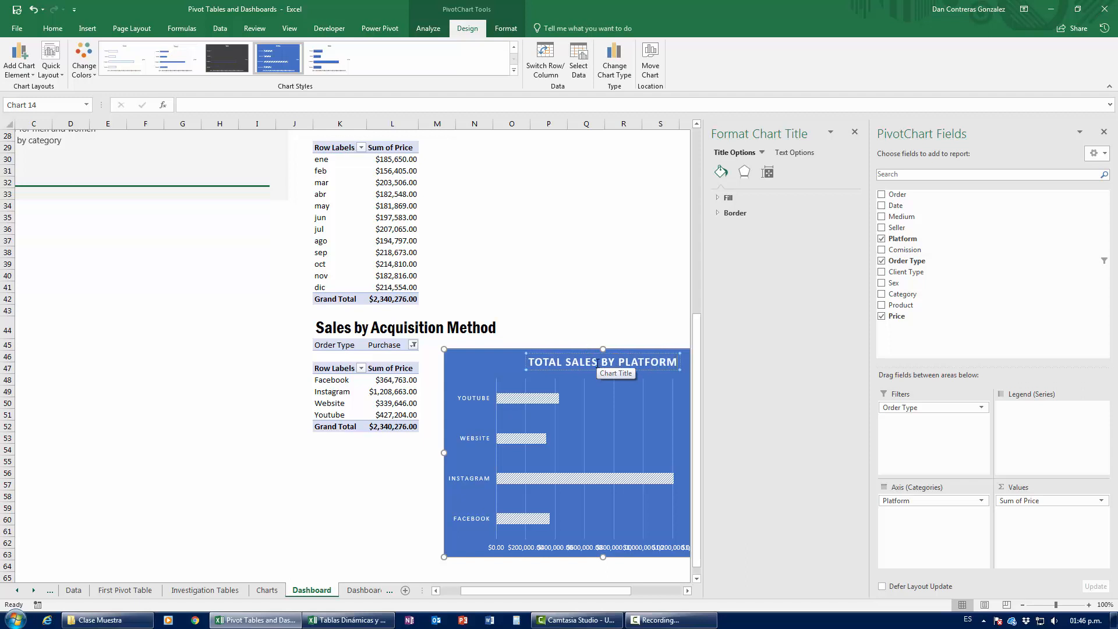
Delete the legend from the TOTAL SALES BY PLATFORM chart and close the formatting and PivotChart field panes.
{"action": "left_click", "coordinate": [608, 328]}
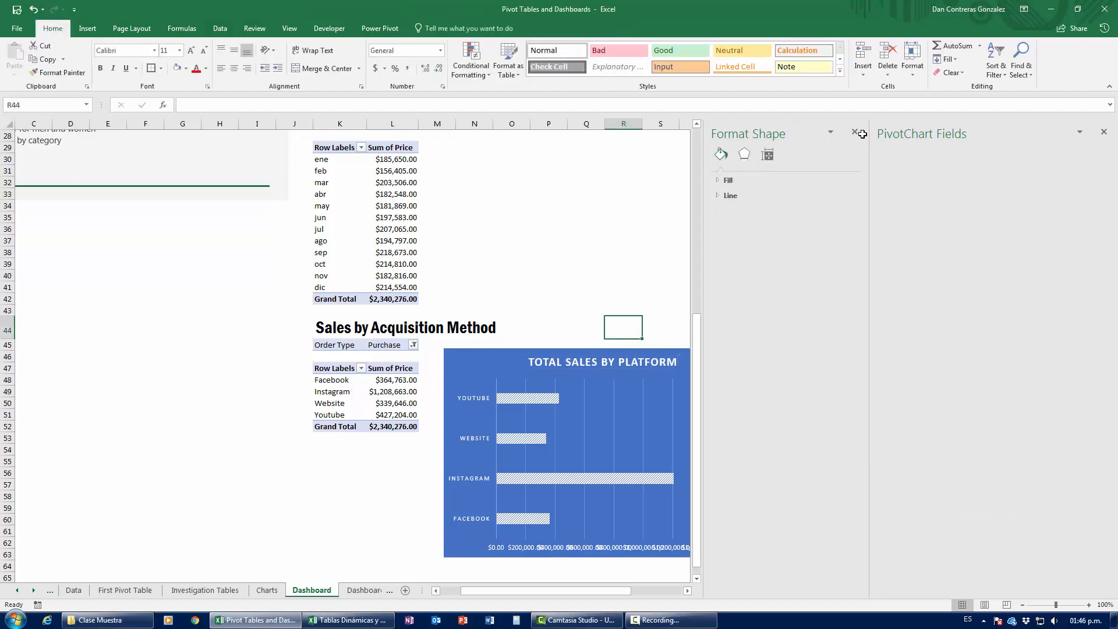
{"action": "left_click", "coordinate": [856, 133]}
{"action": "left_click", "coordinate": [751, 458]}
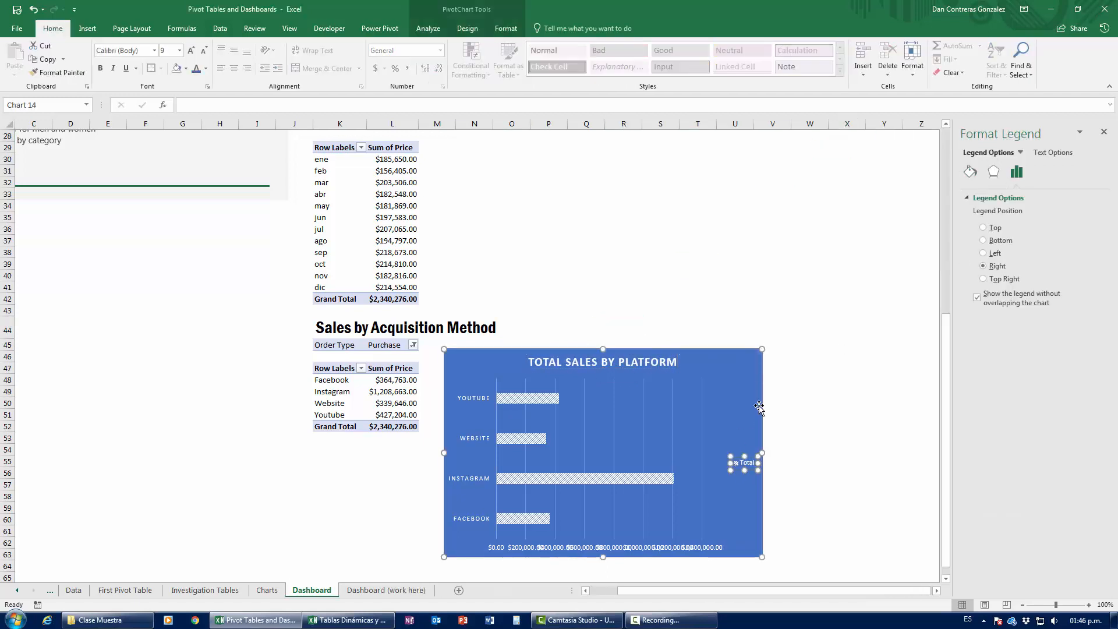
{"action": "key", "text": "Delete"}
{"action": "left_click", "coordinate": [1103, 132]}
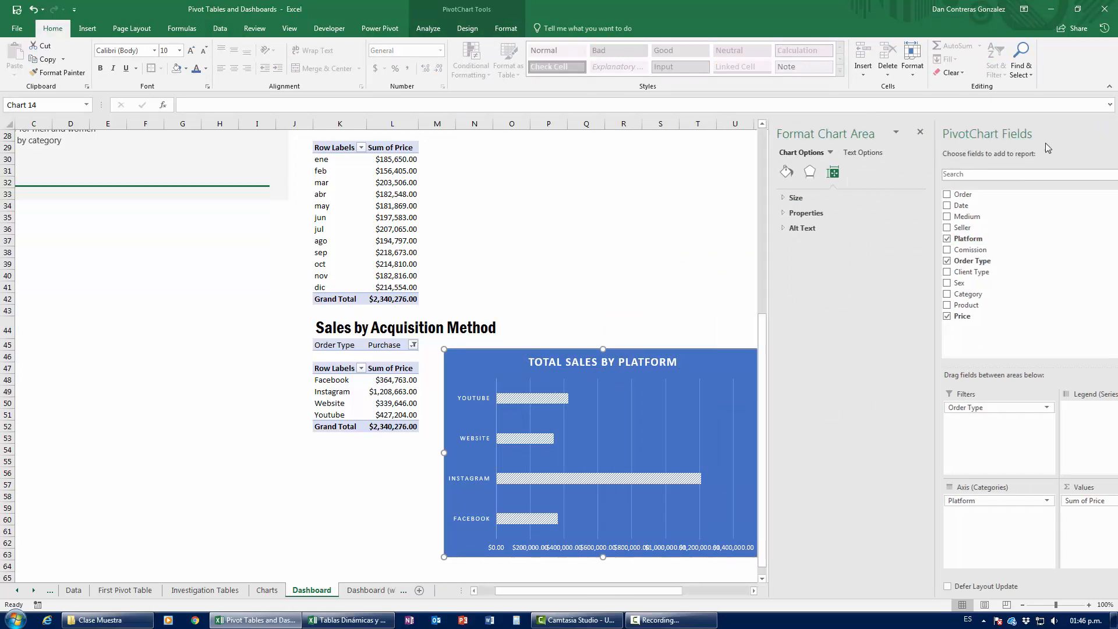
{"action": "left_click", "coordinate": [1103, 134]}
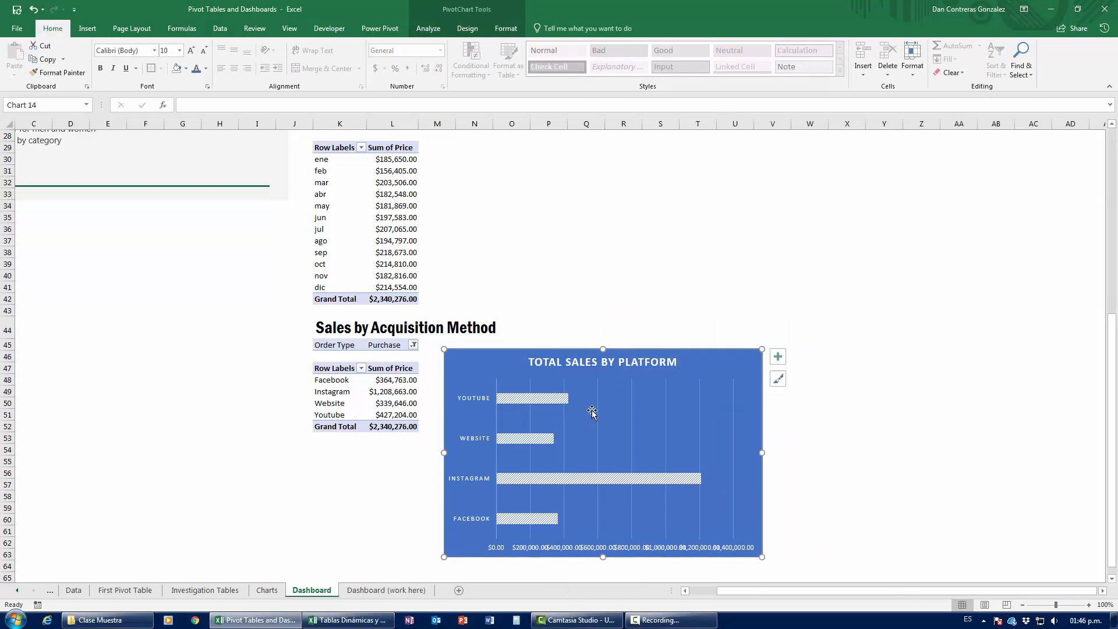
Shift the bar chart's title toward its left edge, then move the chart up beside the Sales by Acquisition Method heading and widen it.
{"action": "left_click", "coordinate": [579, 363]}
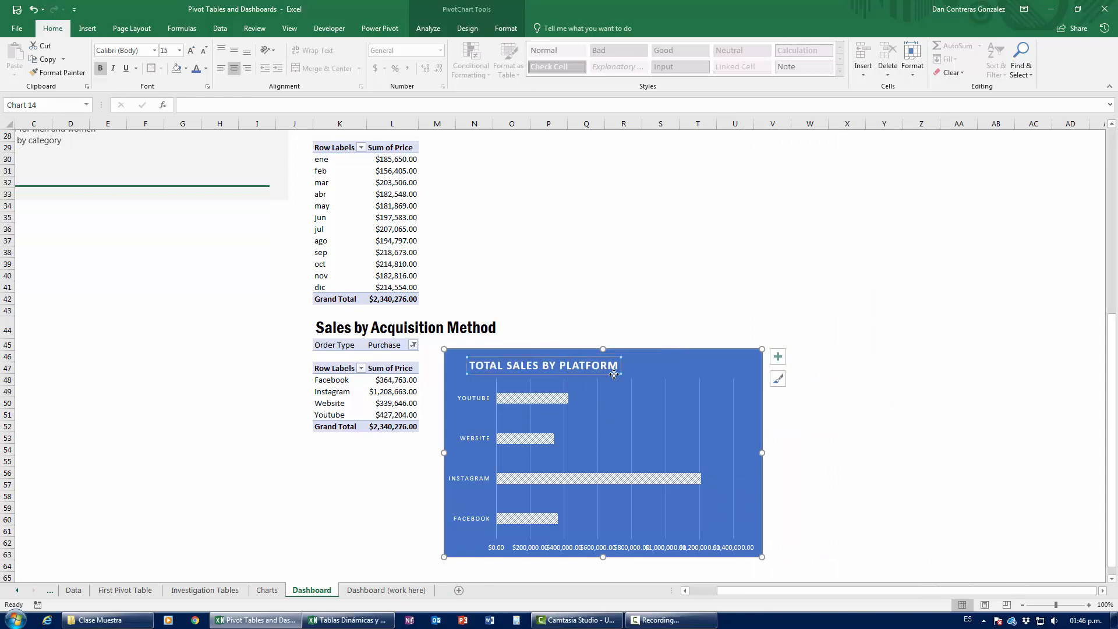
{"action": "left_click_drag", "start_coordinate": [647, 366], "coordinate": [705, 333]}
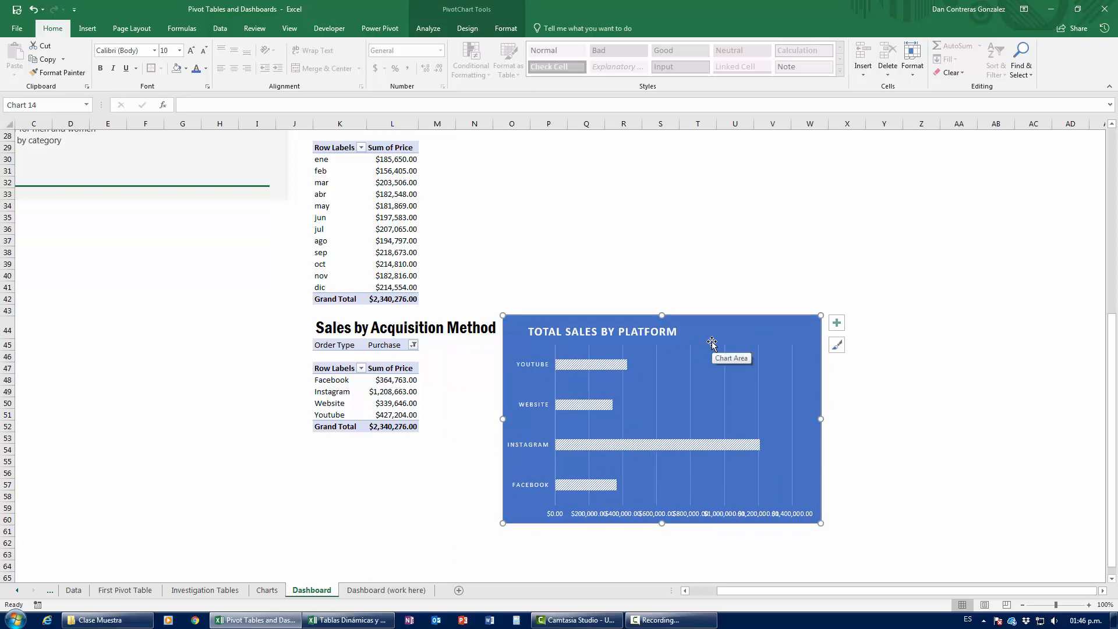
{"action": "left_click_drag", "start_coordinate": [821, 419], "coordinate": [863, 420]}
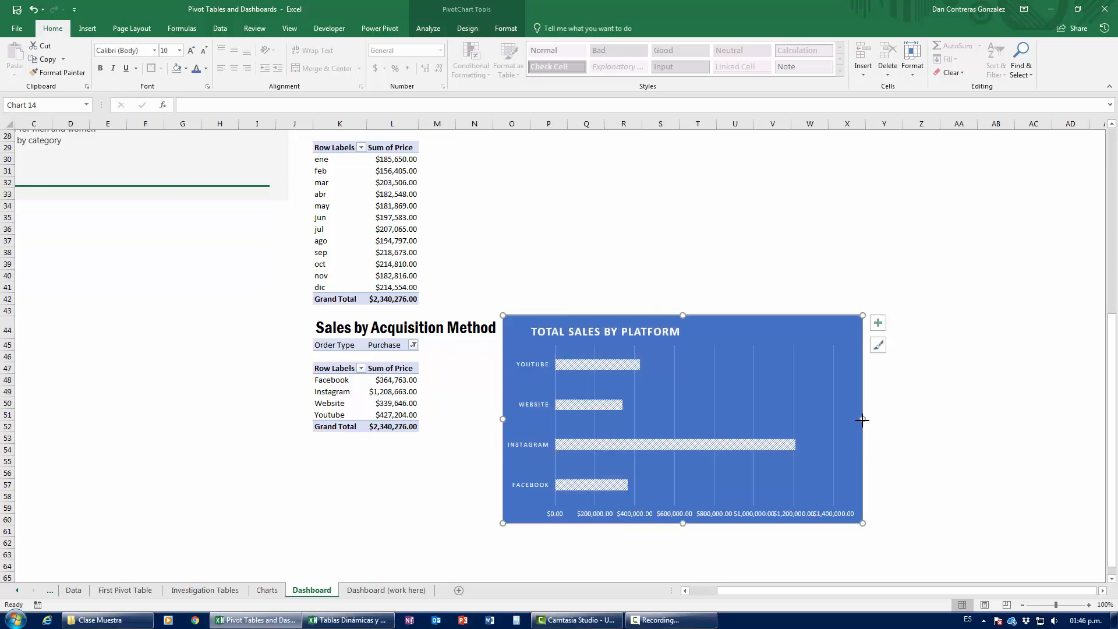
Sort the Sales by Acquisition Method pivot table by Sum of Price, trying descending order and settling on ascending.
{"action": "left_click", "coordinate": [380, 389]}
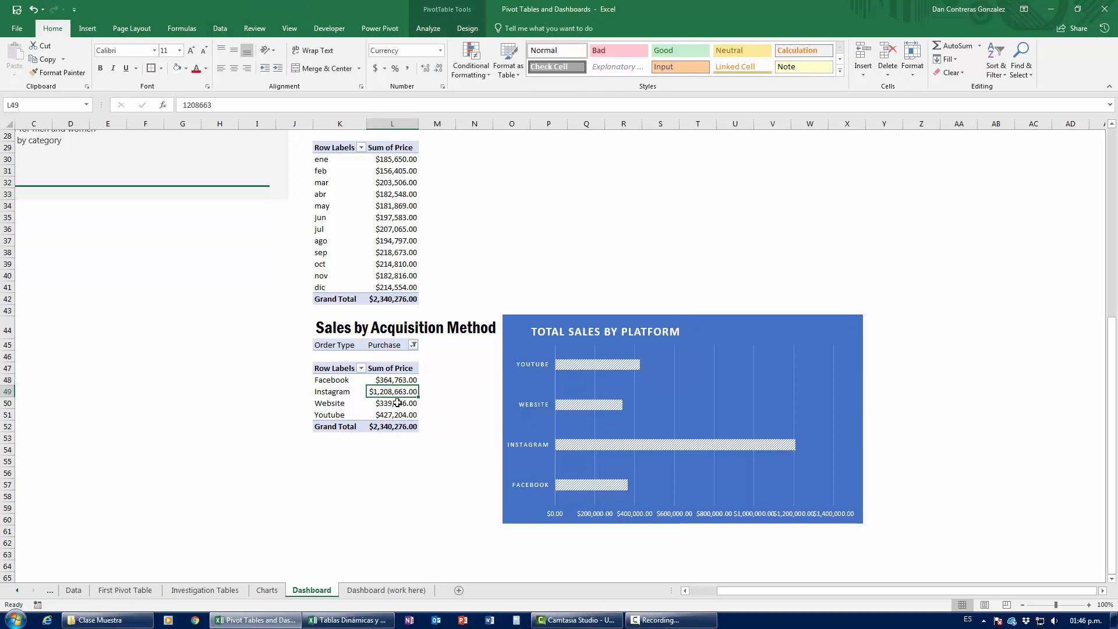
{"action": "left_click", "coordinate": [220, 28]}
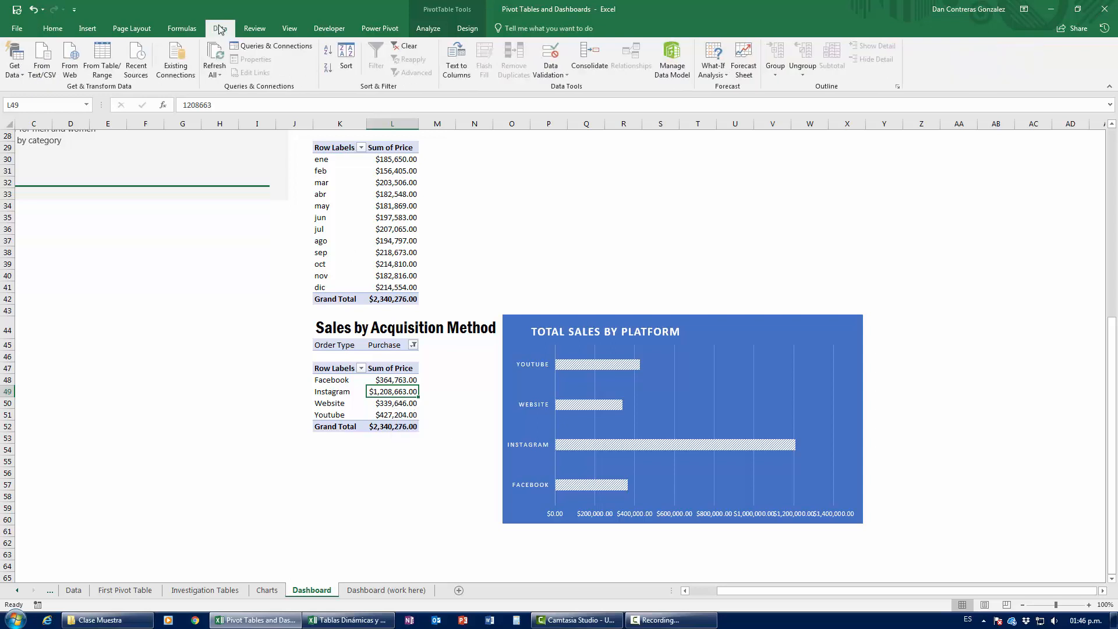
{"action": "left_click", "coordinate": [326, 71]}
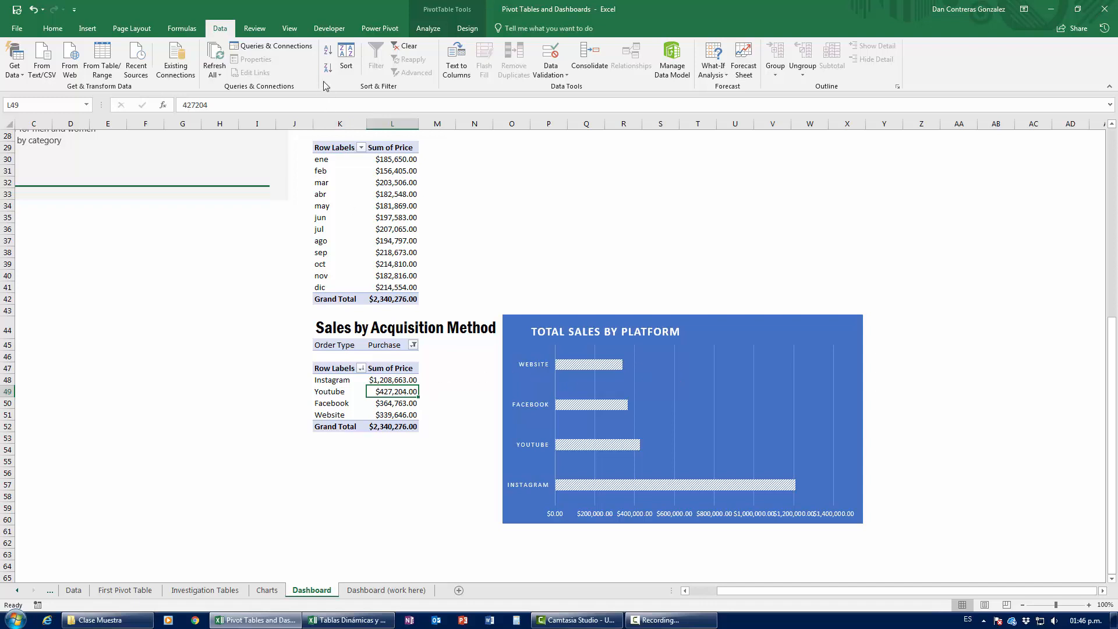
{"action": "left_click", "coordinate": [329, 50]}
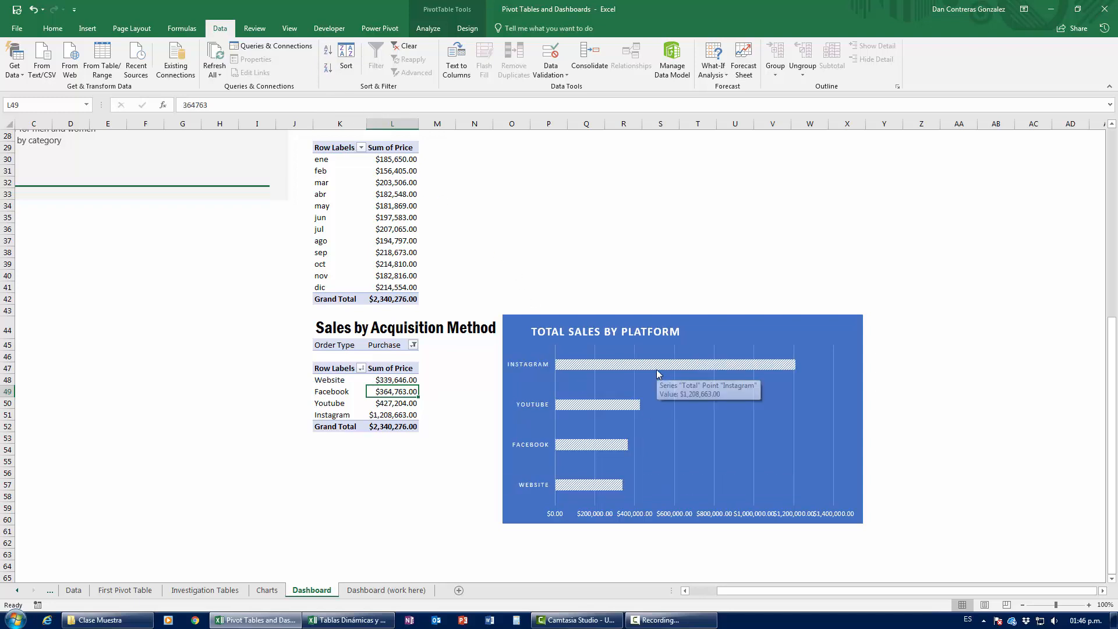
Add data labels to the bars of the TOTAL SALES BY PLATFORM chart and delete its horizontal value axis.
{"action": "left_click", "coordinate": [606, 369]}
{"action": "right_click", "coordinate": [606, 368]}
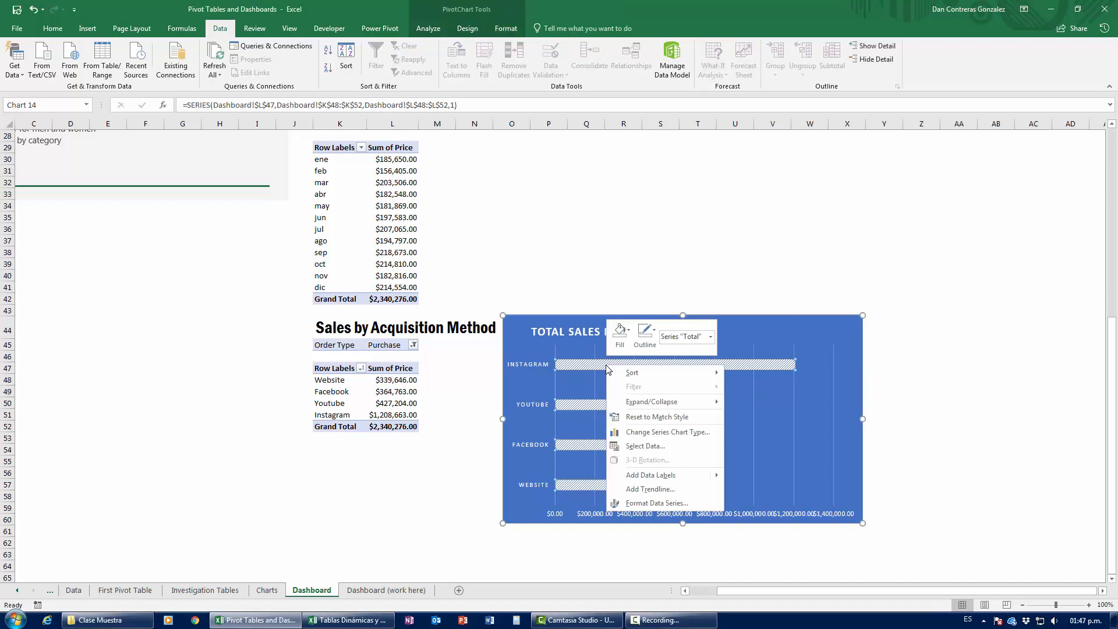
{"action": "left_click", "coordinate": [641, 479]}
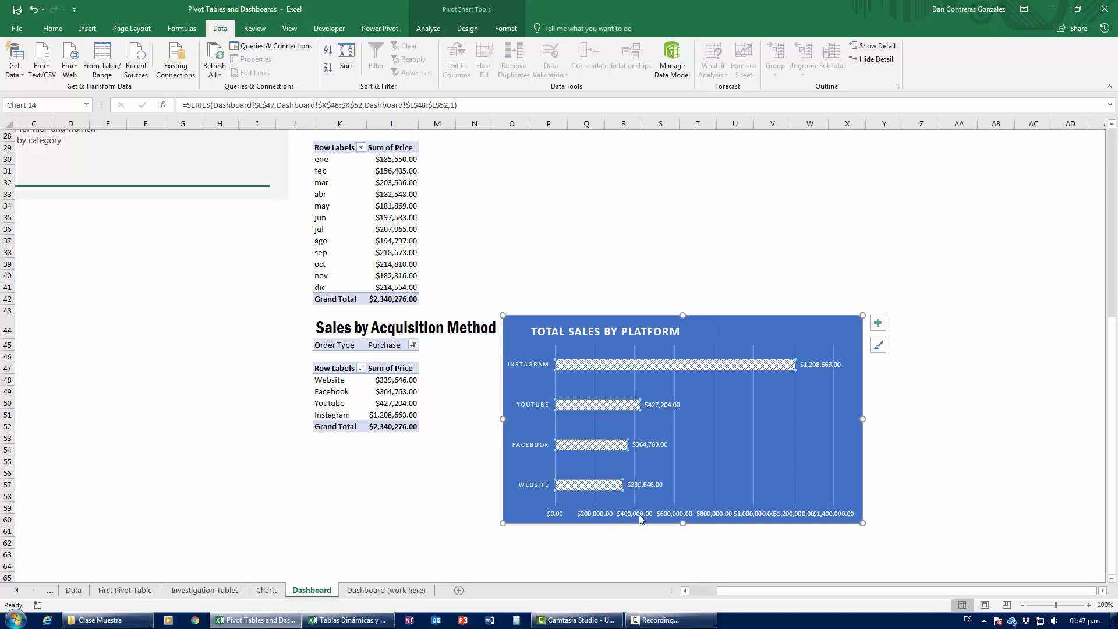
{"action": "left_click", "coordinate": [660, 512]}
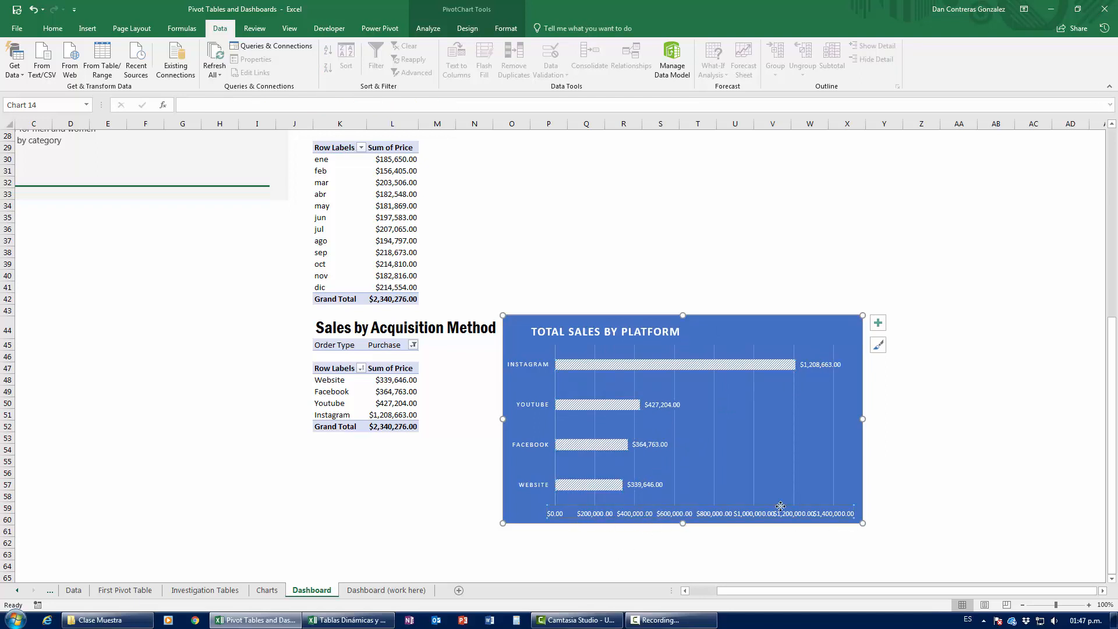
{"action": "key", "text": "Delete"}
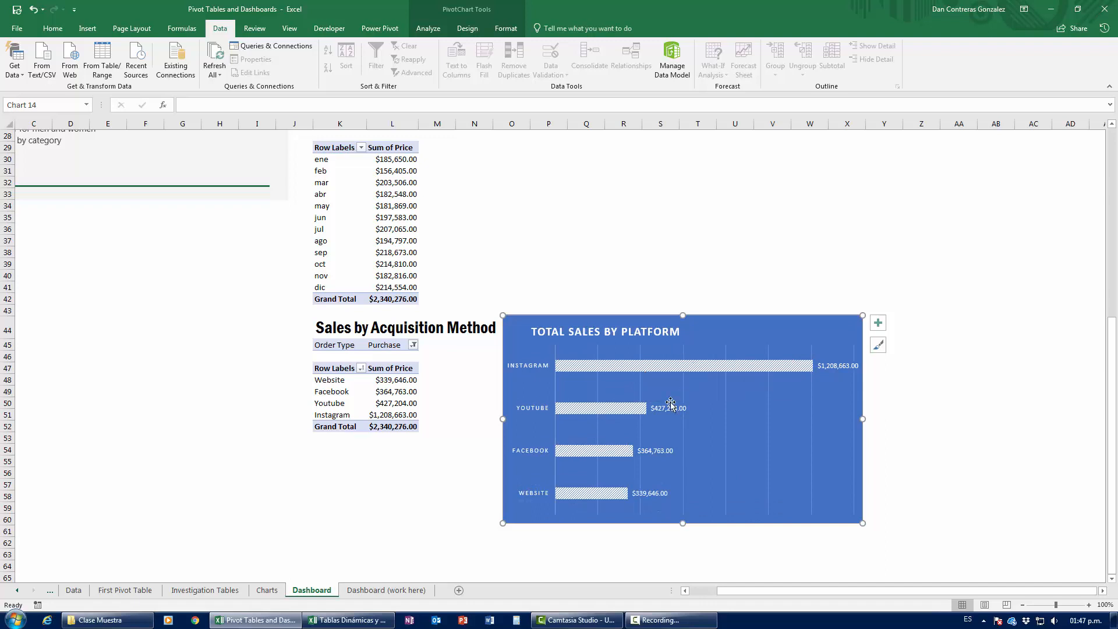
Move the bar chart to the Dashboard (work here) sheet and place it to the right of the SALES BY MONTH chart.
{"action": "key", "text": "Delete"}
{"action": "left_click", "coordinate": [355, 591]}
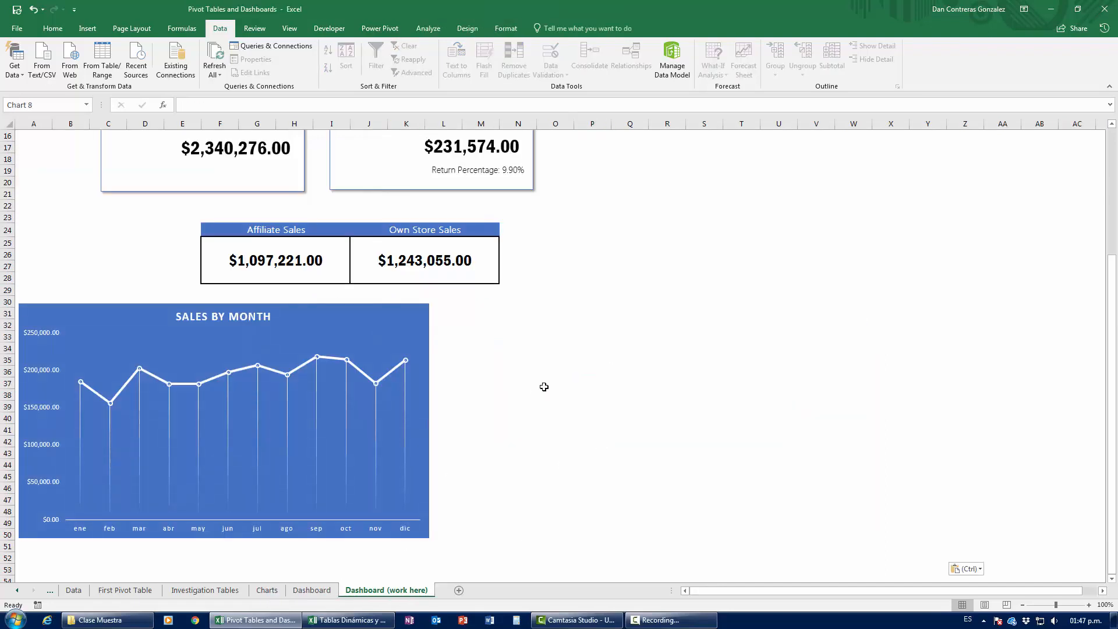
{"action": "key", "text": "ctrl+v"}
{"action": "left_click_drag", "start_coordinate": [781, 379], "coordinate": [691, 293]}
{"action": "left_click", "coordinate": [691, 293]}
Examine the layout of the title, indicator cards and both charts on the Dashboard (work here) sheet.
{"action": "scroll", "coordinate": [461, 532], "scroll_direction": "up", "scroll_amount": 5}
{"action": "scroll", "coordinate": [472, 533], "scroll_direction": "down", "scroll_amount": 3}
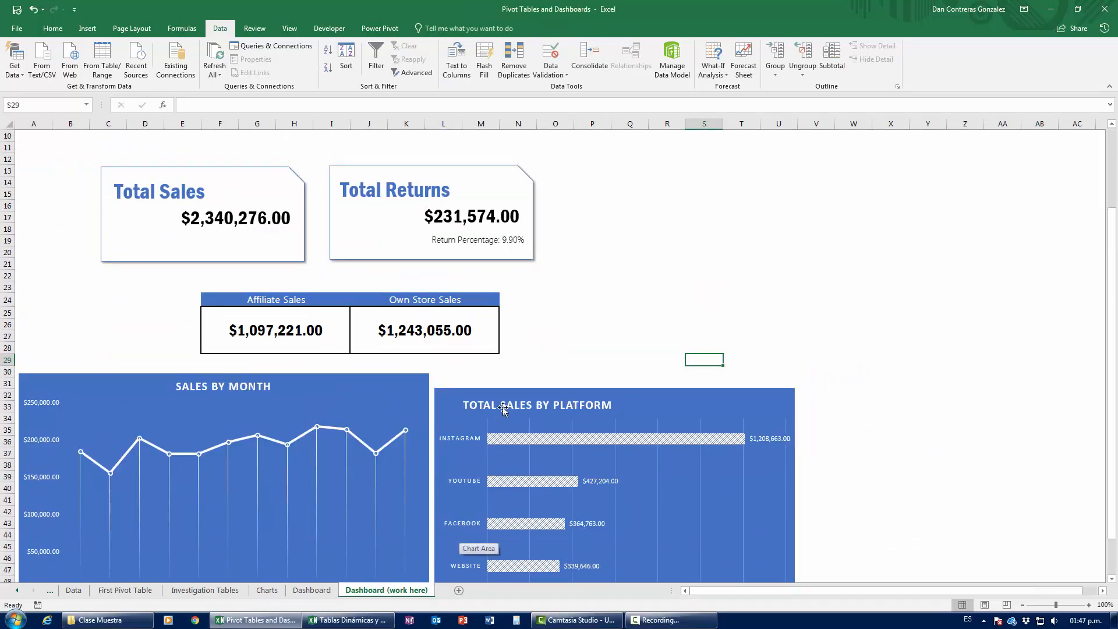
{"action": "scroll", "coordinate": [450, 507], "scroll_direction": "up", "scroll_amount": 3}
{"action": "scroll", "coordinate": [452, 509], "scroll_direction": "down", "scroll_amount": 5}
{"action": "scroll", "coordinate": [443, 483], "scroll_direction": "up", "scroll_amount": 5}
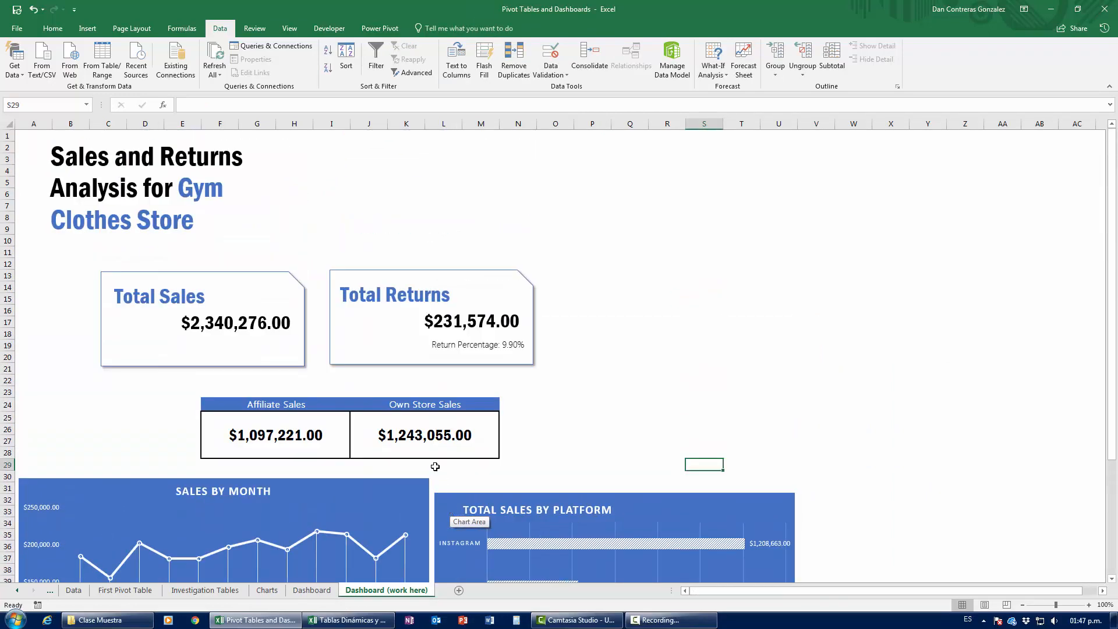
{"action": "scroll", "coordinate": [299, 466], "scroll_direction": "down", "scroll_amount": 1}
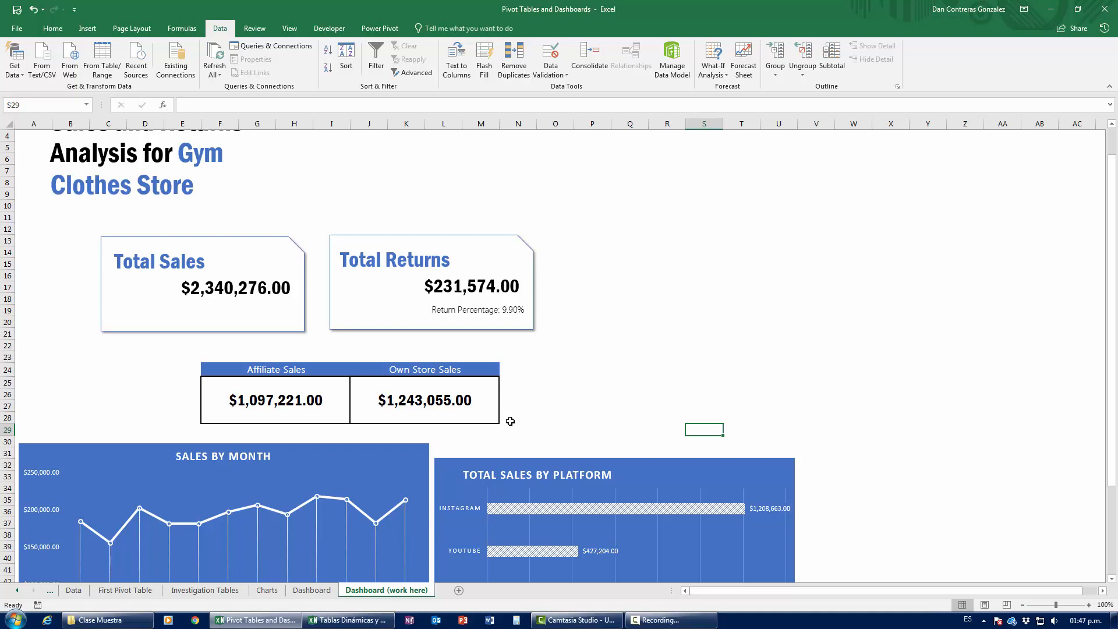
{"action": "left_click", "coordinate": [656, 621]}
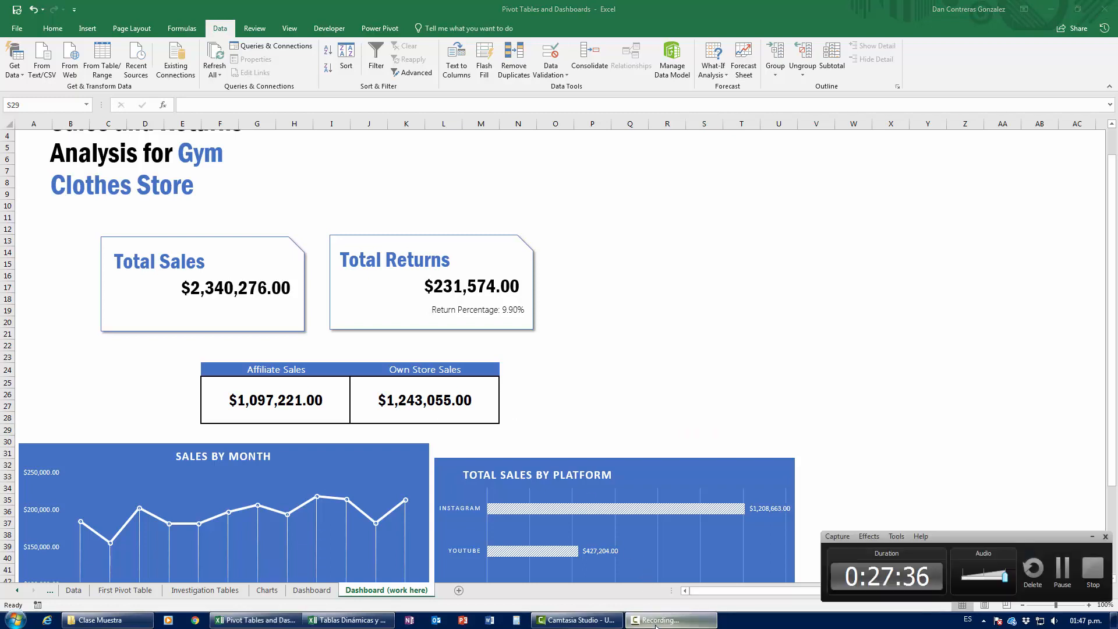
{"action": "left_click", "coordinate": [656, 621]}
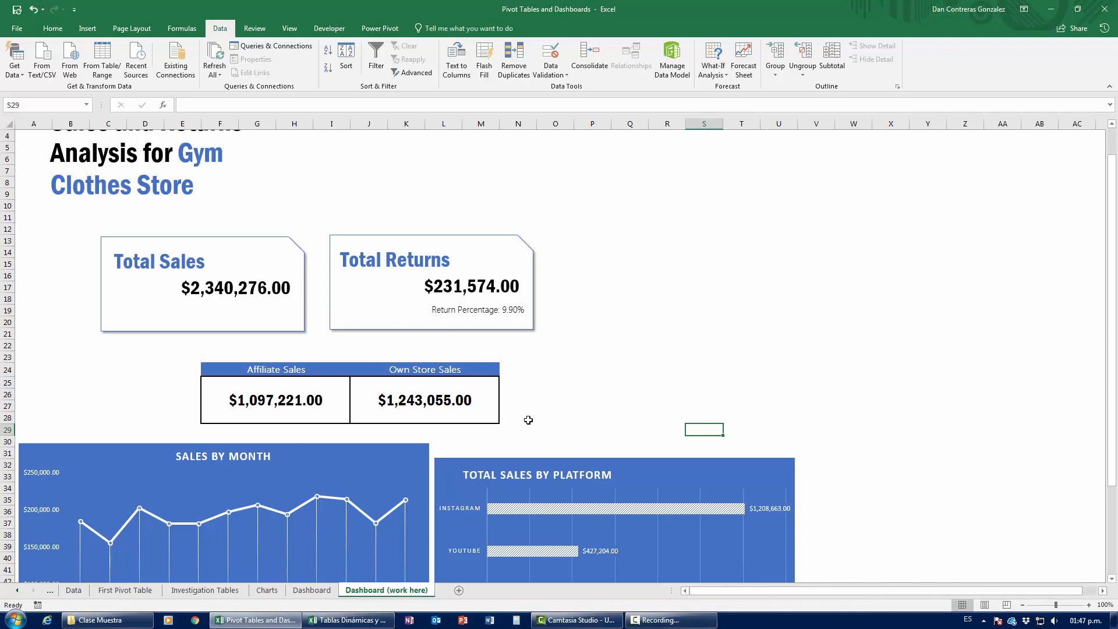
{"action": "scroll", "coordinate": [528, 420], "scroll_direction": "down", "scroll_amount": 5}
{"action": "scroll", "coordinate": [533, 425], "scroll_direction": "up", "scroll_amount": 4}
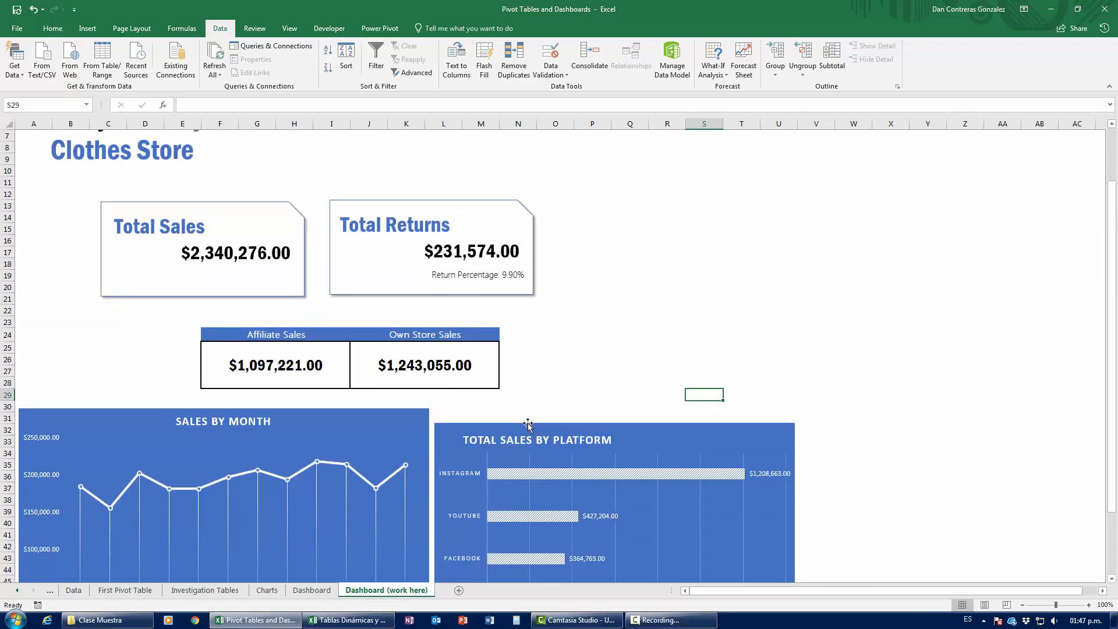
Review the required charts, tables and slicers in the Dashboard sheet's instructions, along with its existing pivot tables.
{"action": "left_click", "coordinate": [337, 593]}
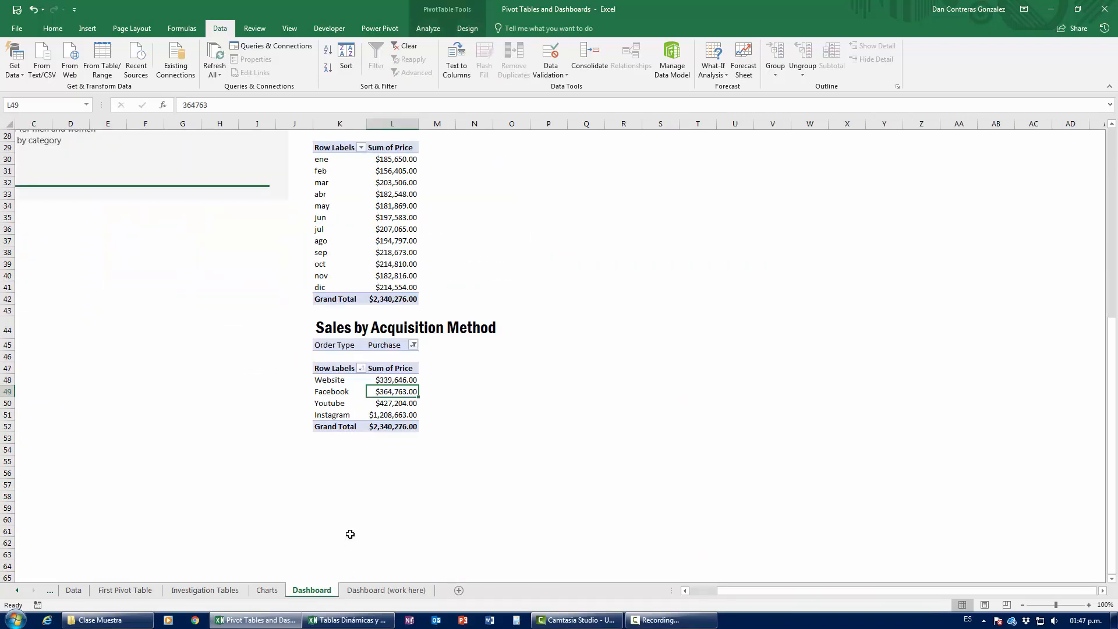
{"action": "scroll", "coordinate": [340, 511], "scroll_direction": "left", "scroll_amount": 1}
{"action": "scroll", "coordinate": [339, 511], "scroll_direction": "up", "scroll_amount": 3}
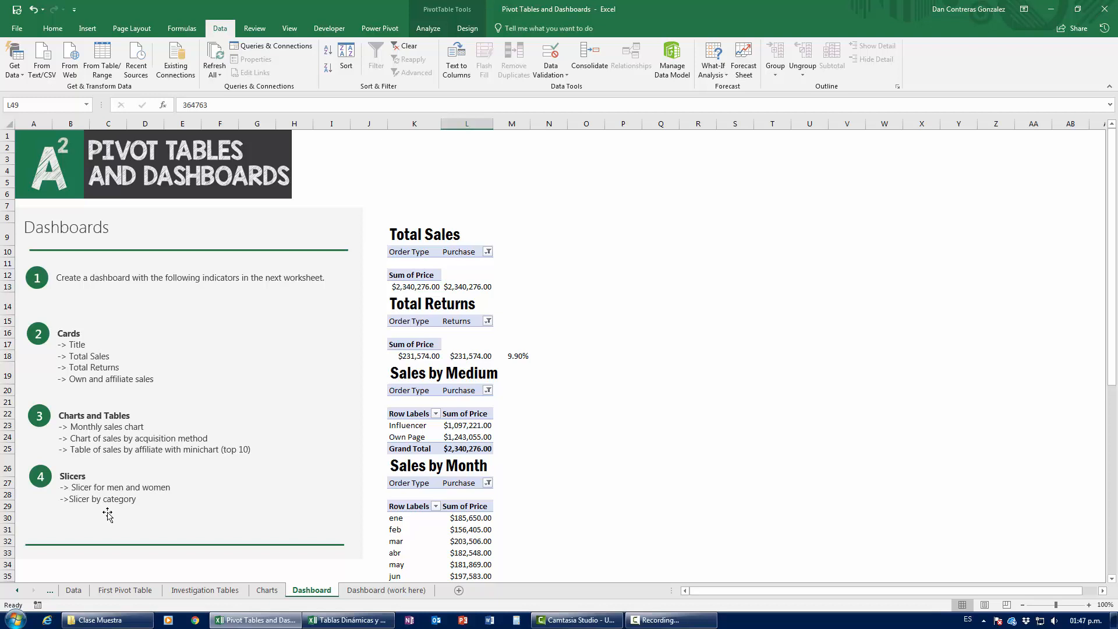
{"action": "left_click_drag", "start_coordinate": [71, 450], "coordinate": [245, 458]}
{"action": "left_click", "coordinate": [629, 475]}
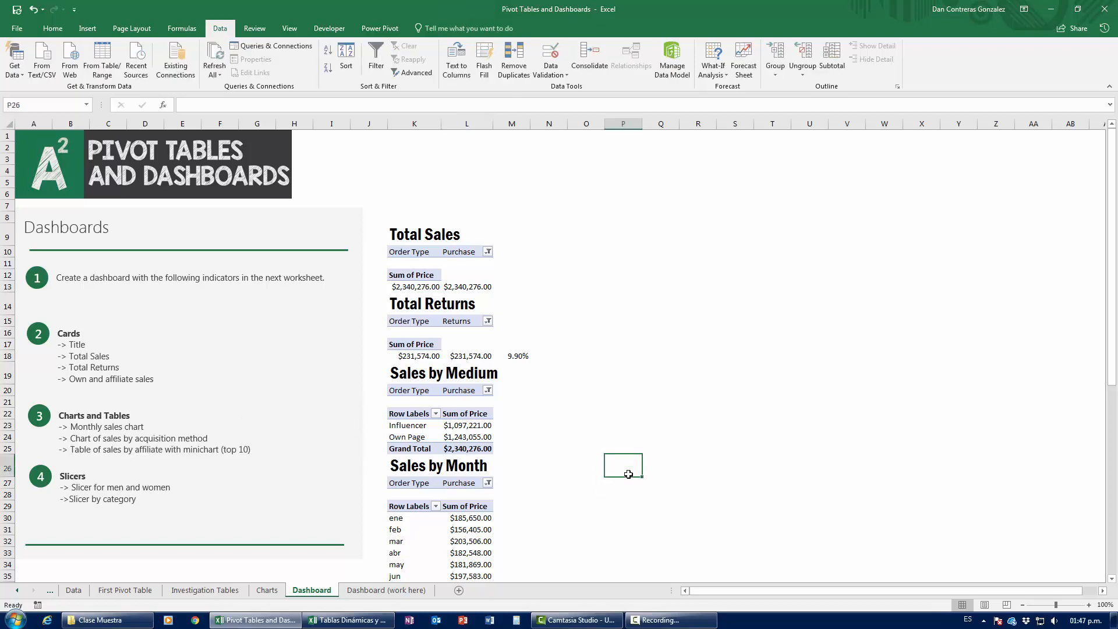
{"action": "scroll", "coordinate": [586, 511], "scroll_direction": "down", "scroll_amount": 5}
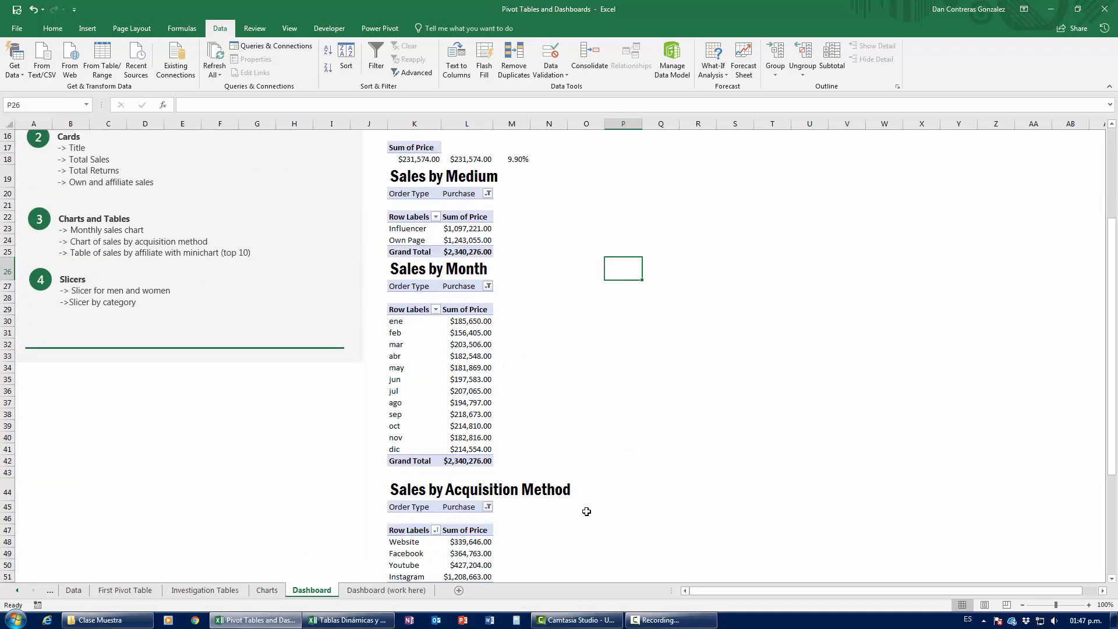
{"action": "scroll", "coordinate": [603, 510], "scroll_direction": "up", "scroll_amount": 4}
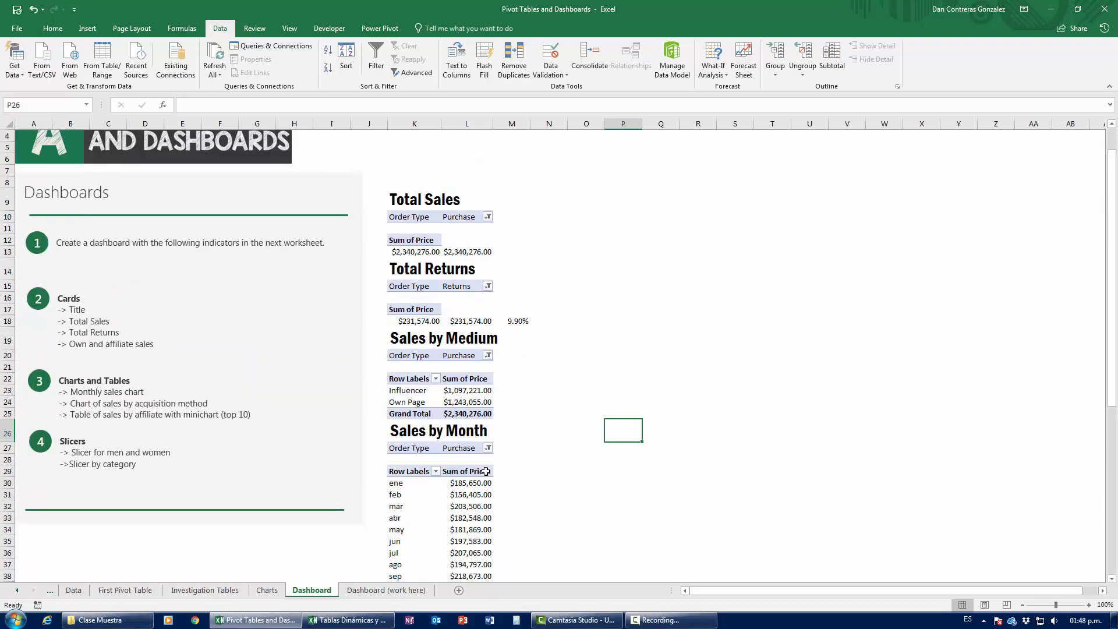
Compare the Dashboard sheet's pivot tables with the Dashboard (work here) layout and look for free space for the affiliate sales table.
{"action": "left_click", "coordinate": [358, 590]}
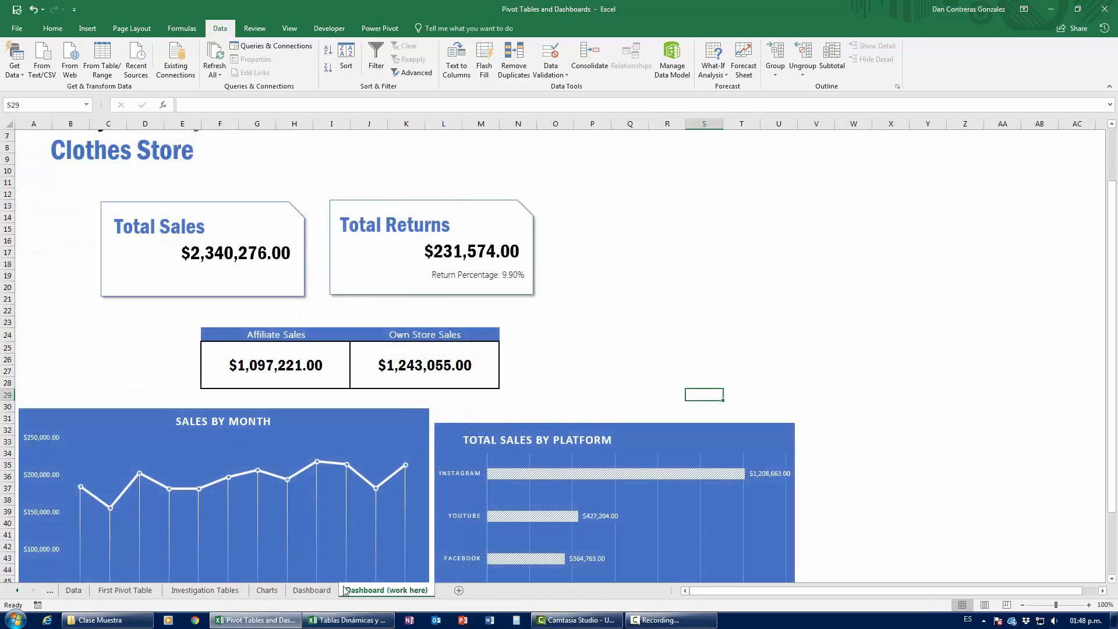
{"action": "left_click", "coordinate": [314, 590]}
{"action": "scroll", "coordinate": [326, 460], "scroll_direction": "down", "scroll_amount": 7}
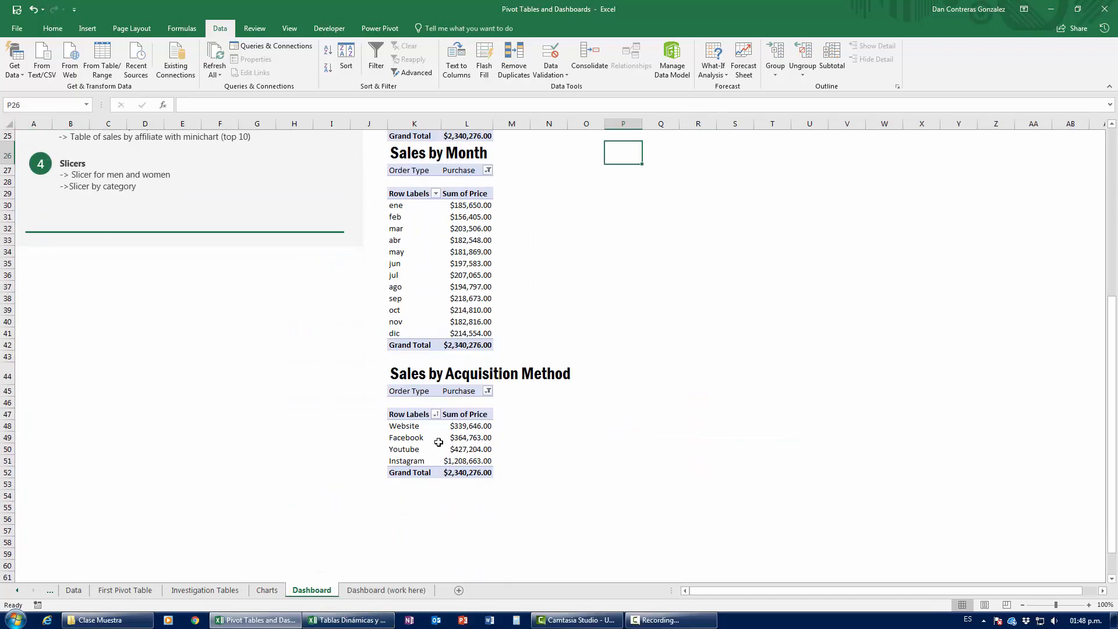
{"action": "left_click", "coordinate": [372, 590]}
{"action": "scroll", "coordinate": [423, 526], "scroll_direction": "down", "scroll_amount": 7}
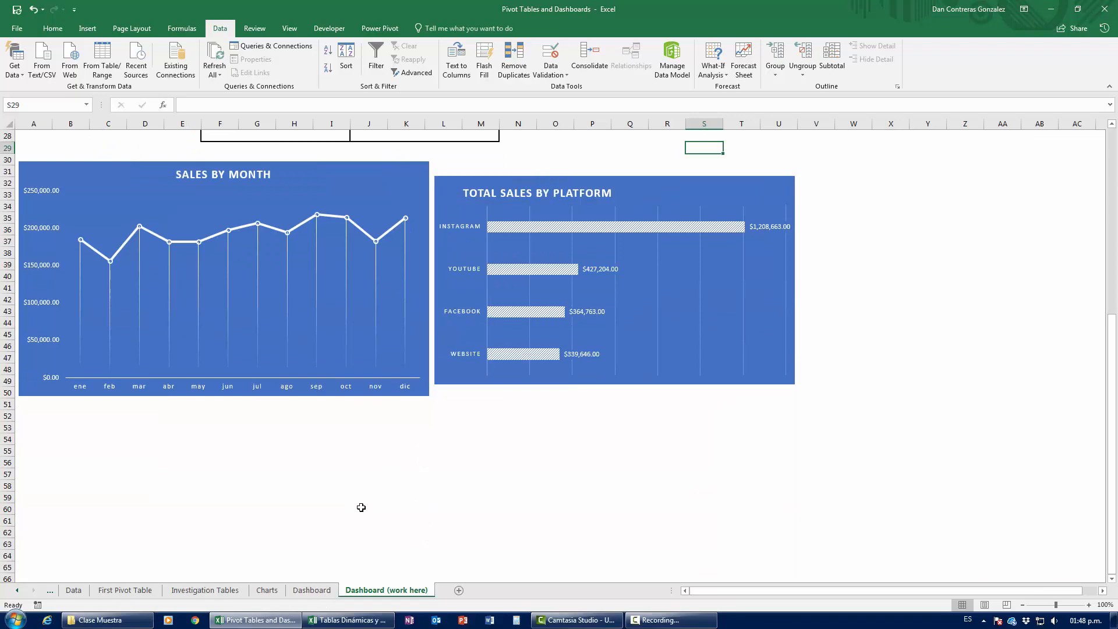
{"action": "scroll", "coordinate": [361, 507], "scroll_direction": "up", "scroll_amount": 8}
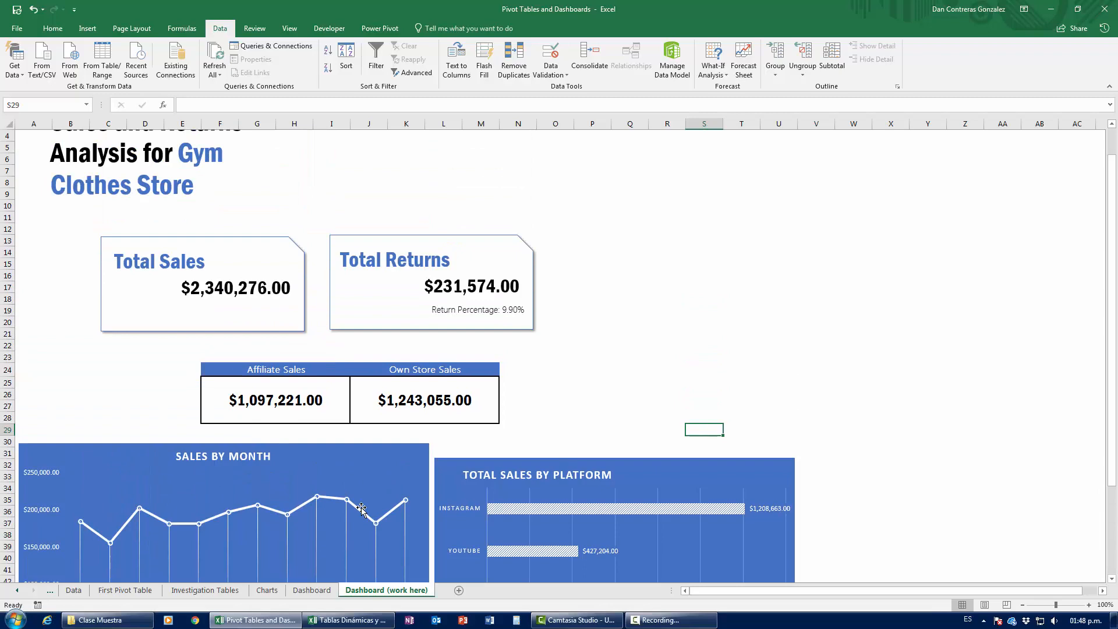
{"action": "scroll", "coordinate": [361, 510], "scroll_direction": "down", "scroll_amount": 10}
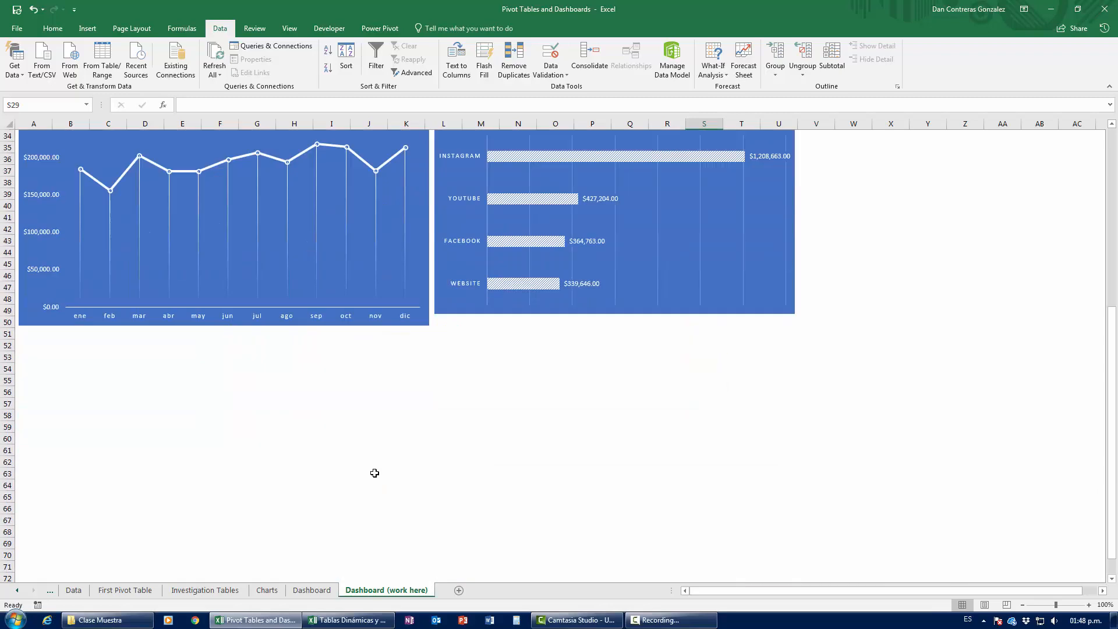
Insert a pivot table based on the "data" table at cell F54 of the Dashboard (work here) sheet, below the charts.
{"action": "left_click", "coordinate": [269, 368]}
{"action": "left_click", "coordinate": [229, 355]}
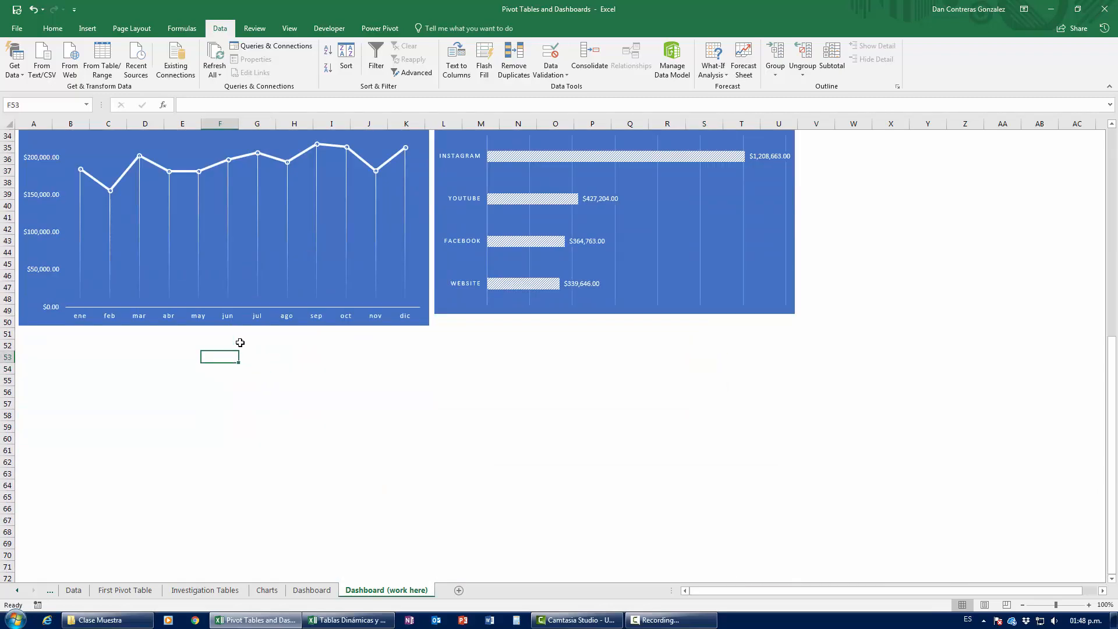
{"action": "left_click", "coordinate": [223, 372]}
{"action": "left_click", "coordinate": [78, 31]}
{"action": "left_click", "coordinate": [23, 56]}
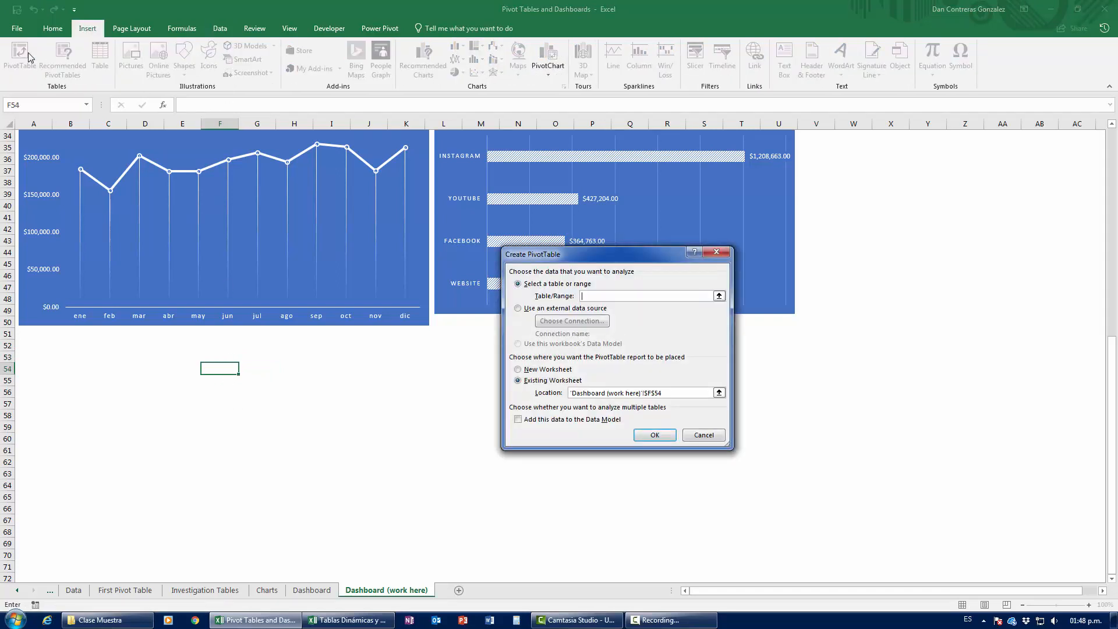
{"action": "type", "text": "data"}
{"action": "key", "text": "Return"}
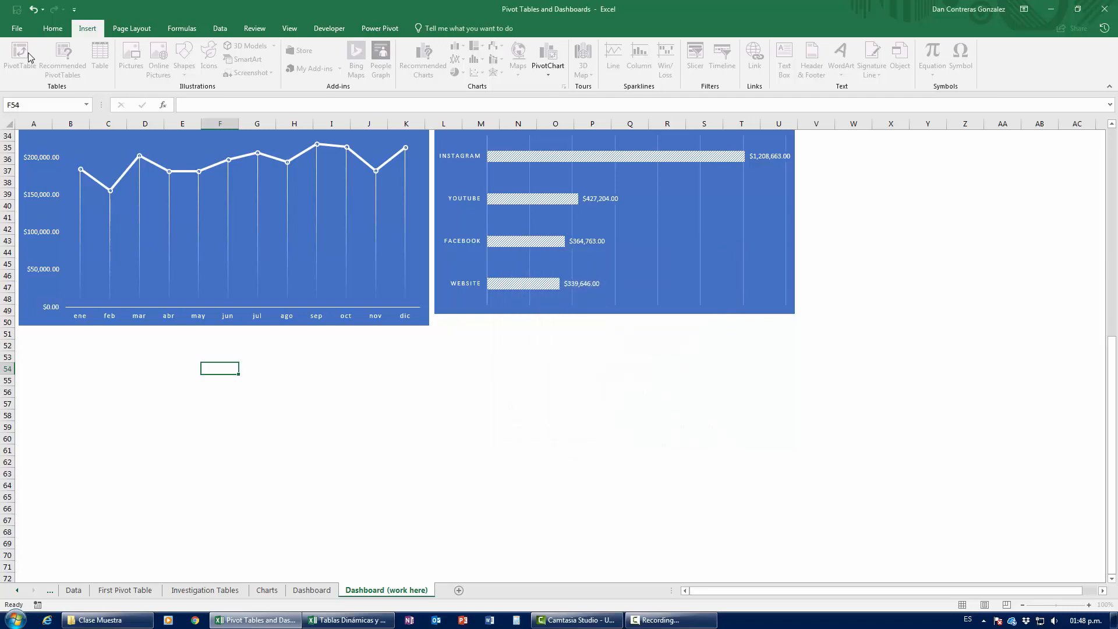
Fill the new pivot table with the sum of Price and filter it by Order Type to Purchase, per the Dashboard sheet's instructions.
{"action": "left_click", "coordinate": [312, 591]}
{"action": "scroll", "coordinate": [155, 392], "scroll_direction": "up", "scroll_amount": 3}
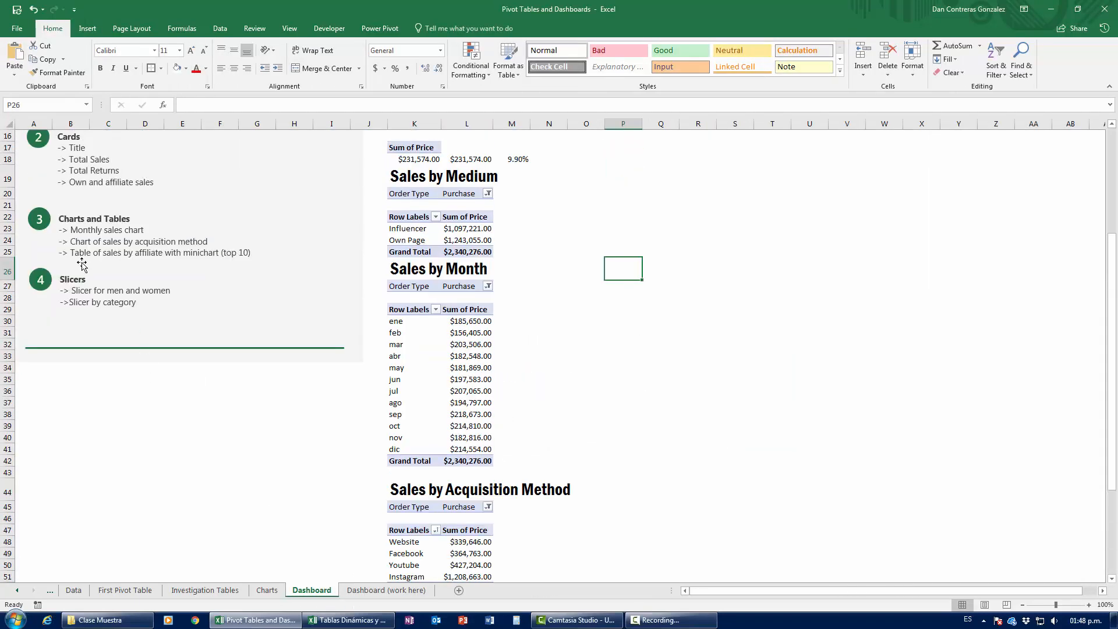
{"action": "left_click", "coordinate": [365, 592]}
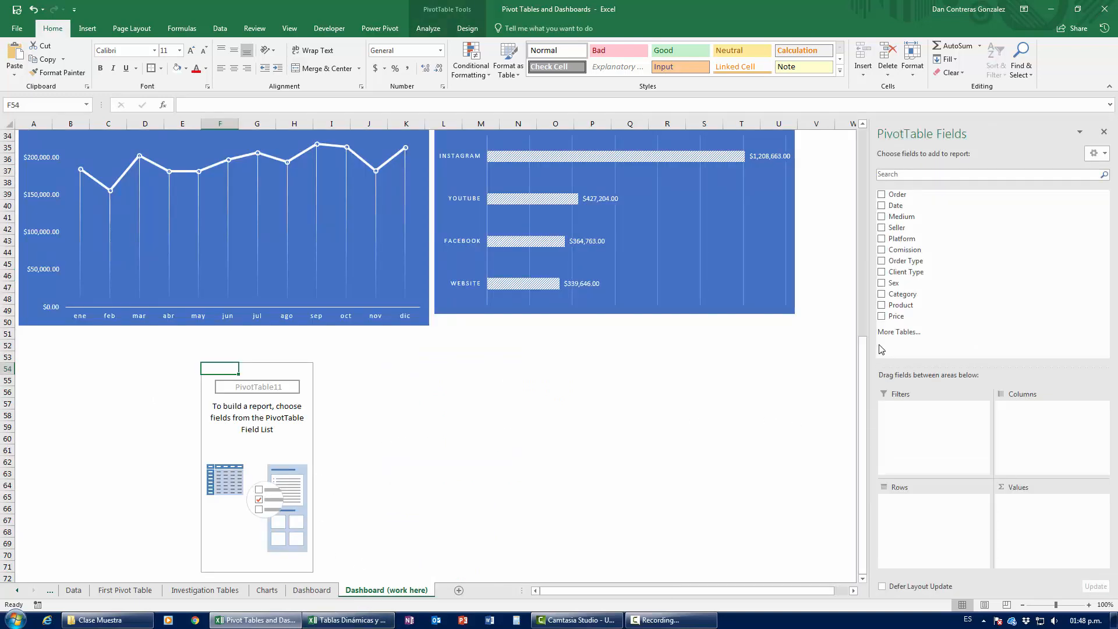
{"action": "left_click_drag", "start_coordinate": [896, 317], "coordinate": [1057, 551]}
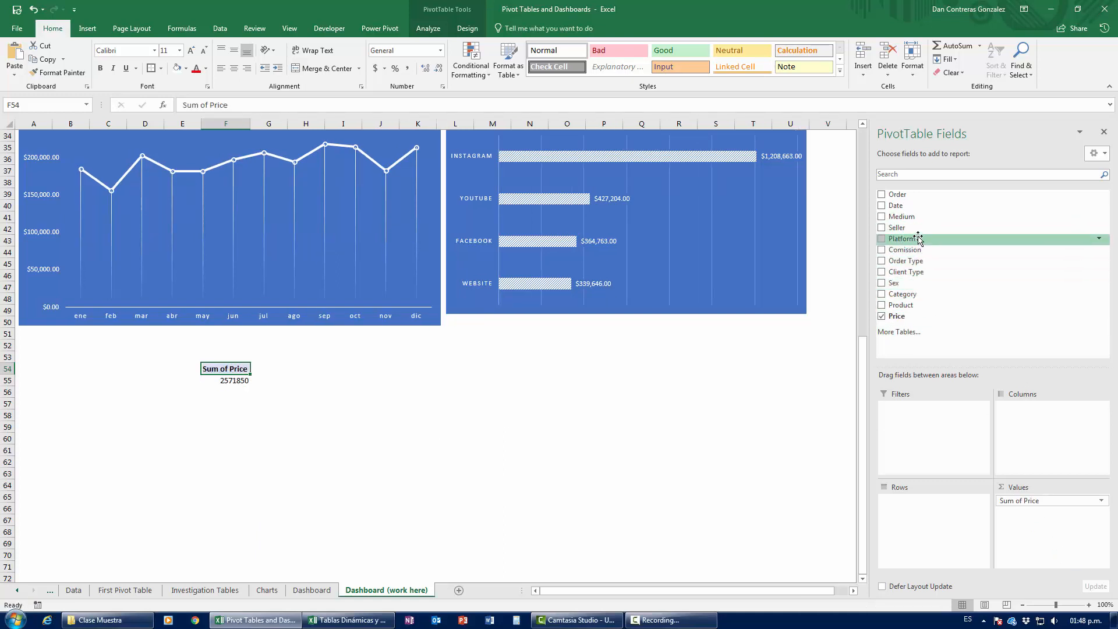
{"action": "left_click_drag", "start_coordinate": [906, 260], "coordinate": [923, 433]}
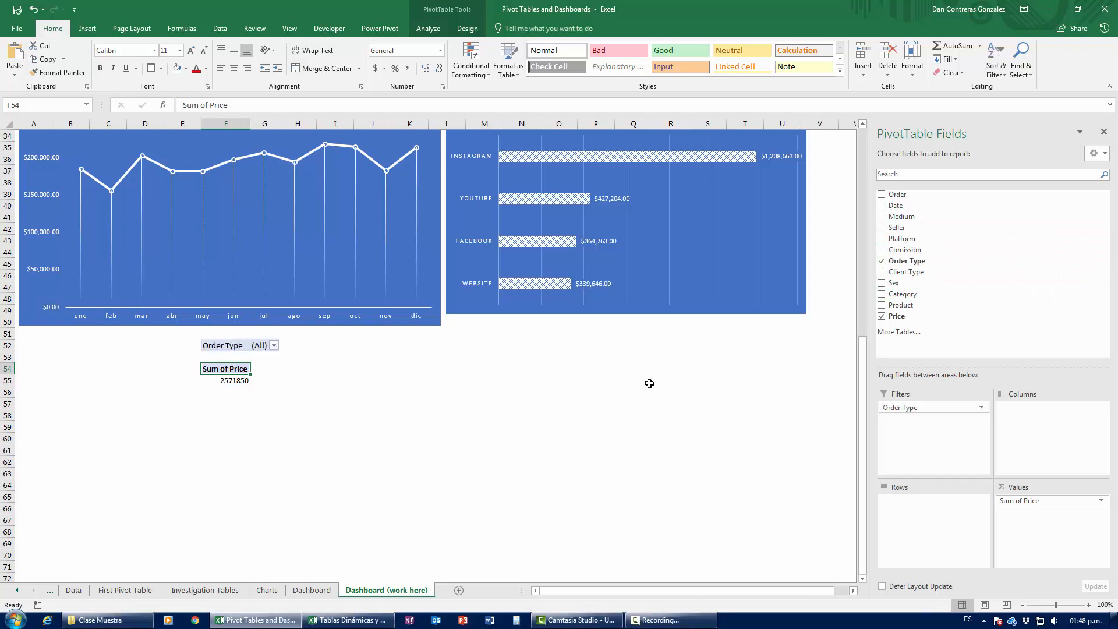
{"action": "left_click", "coordinate": [273, 346]}
{"action": "left_click", "coordinate": [175, 381]}
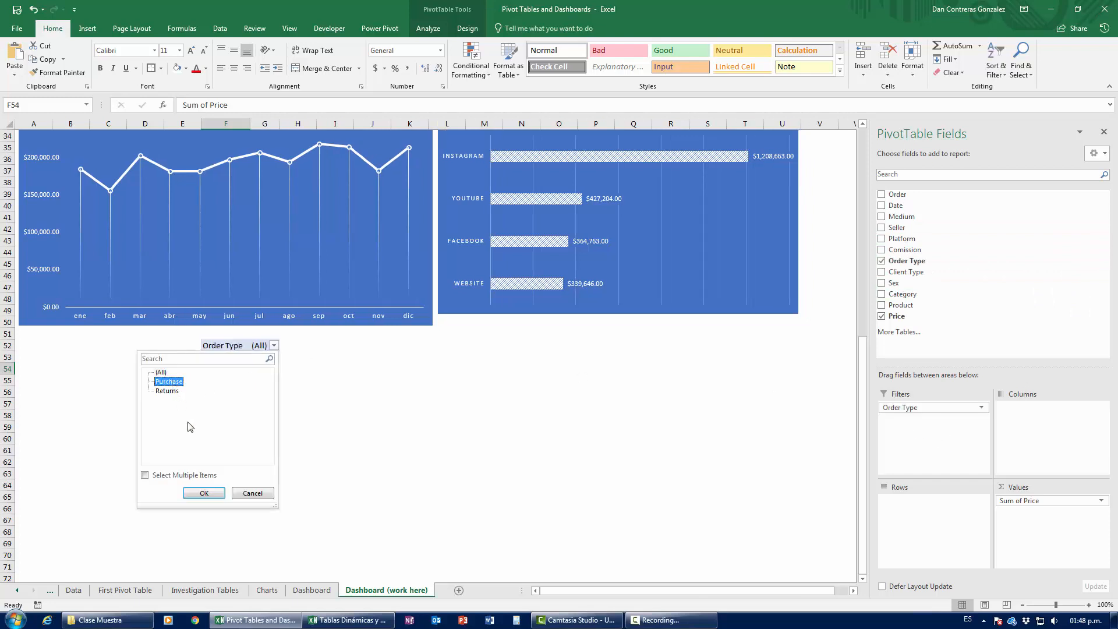
{"action": "left_click", "coordinate": [203, 493]}
Format the new pivot table's price total as currency and break it down by Seller in rows.
{"action": "left_click", "coordinate": [240, 383]}
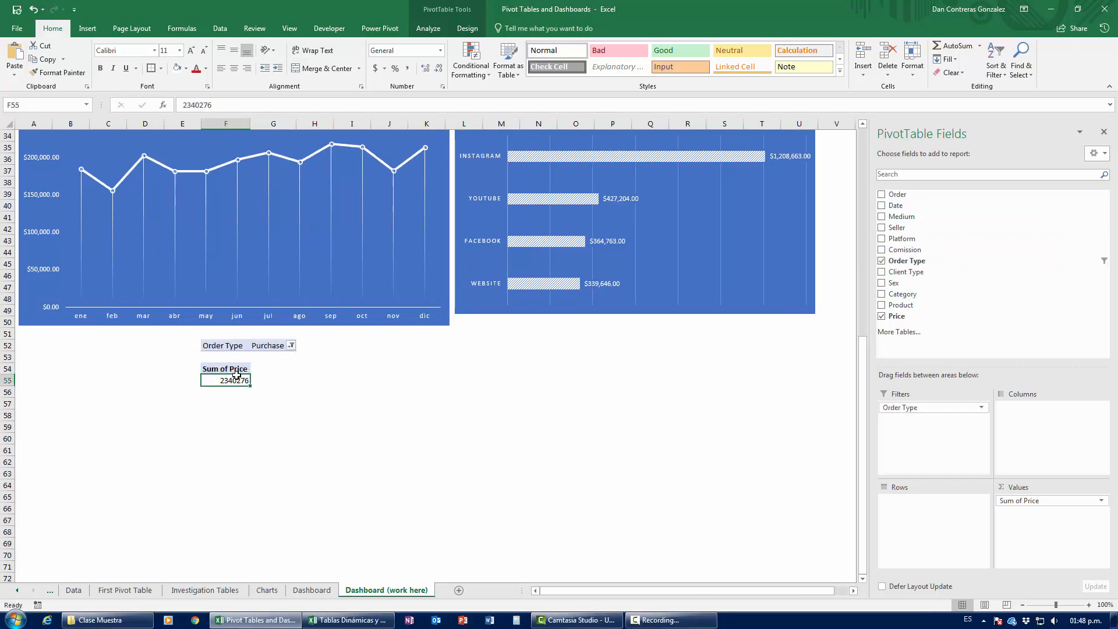
{"action": "key", "text": "ctrl+shift+4"}
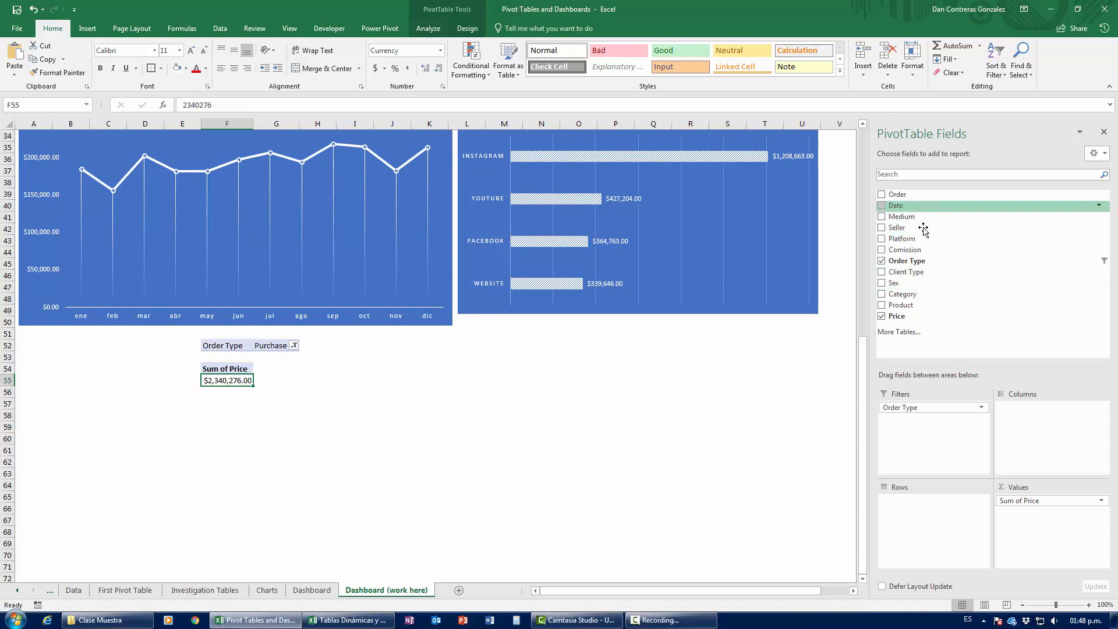
{"action": "left_click_drag", "start_coordinate": [911, 227], "coordinate": [926, 542]}
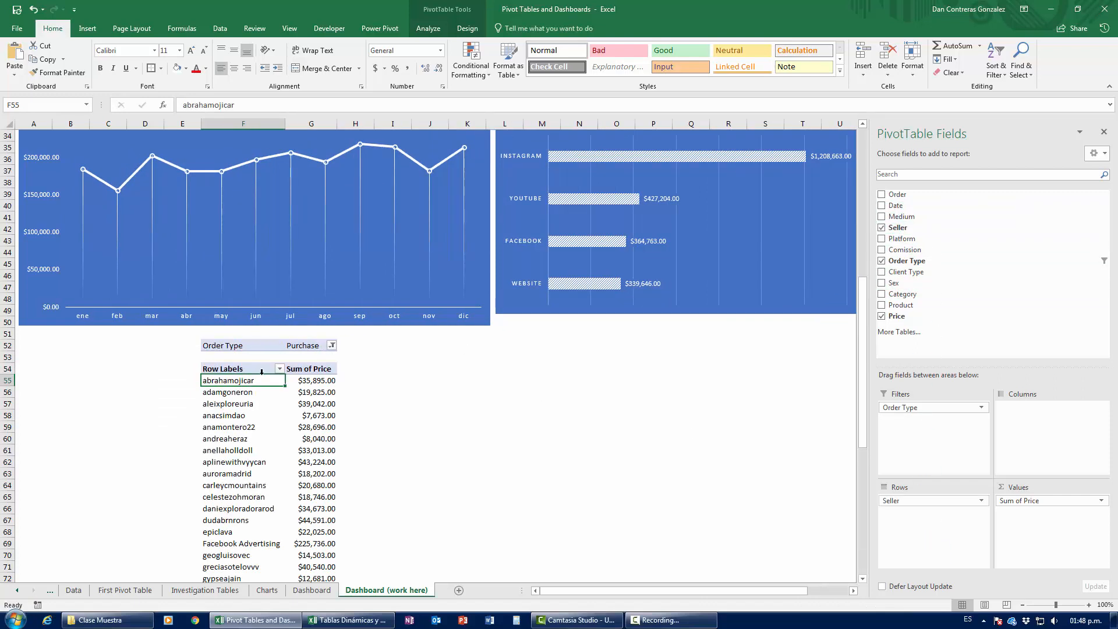
{"action": "scroll", "coordinate": [262, 495], "scroll_direction": "down", "scroll_amount": 19}
{"action": "scroll", "coordinate": [259, 488], "scroll_direction": "up", "scroll_amount": 9}
{"action": "scroll", "coordinate": [259, 487], "scroll_direction": "up", "scroll_amount": 9}
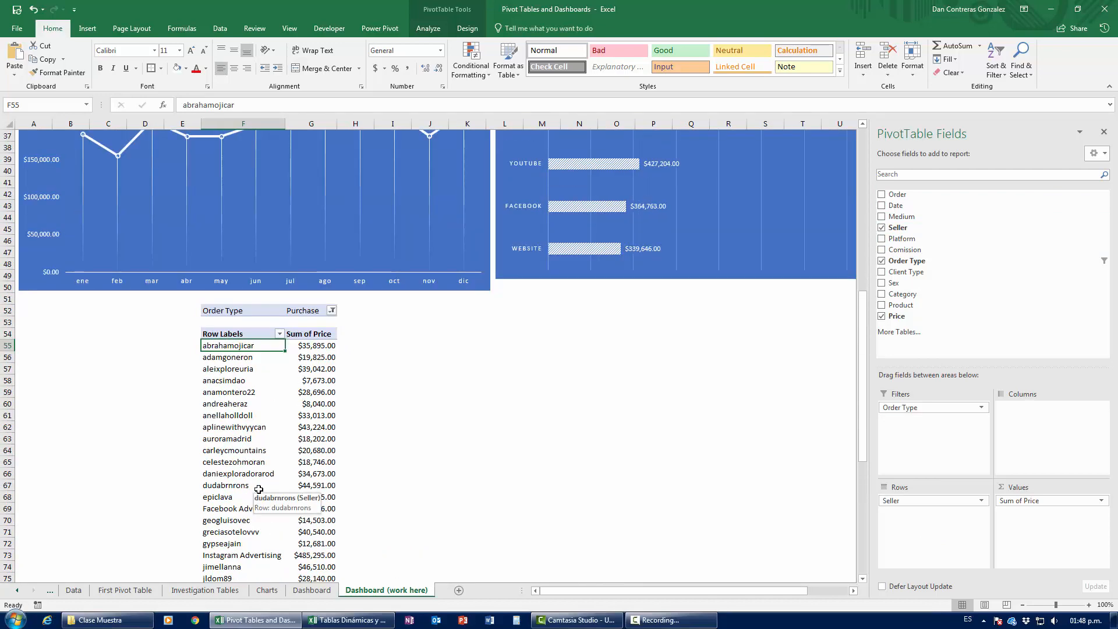
Filter the pivot table's sellers to the top 10 items by Sum of Price.
{"action": "left_click", "coordinate": [279, 334]}
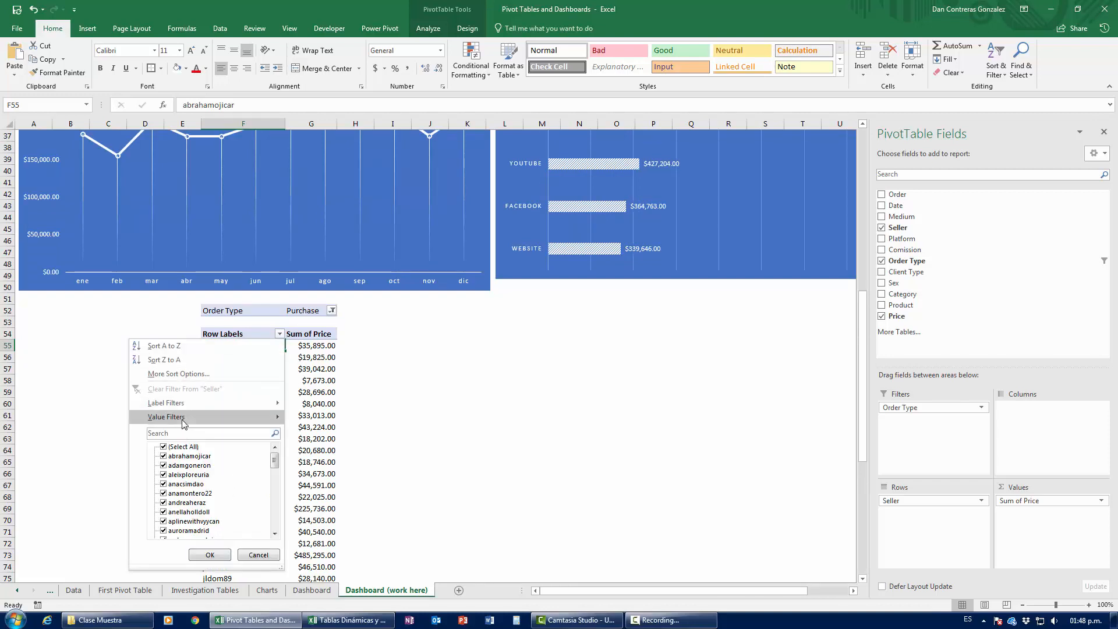
{"action": "mouse_move", "coordinate": [183, 423]}
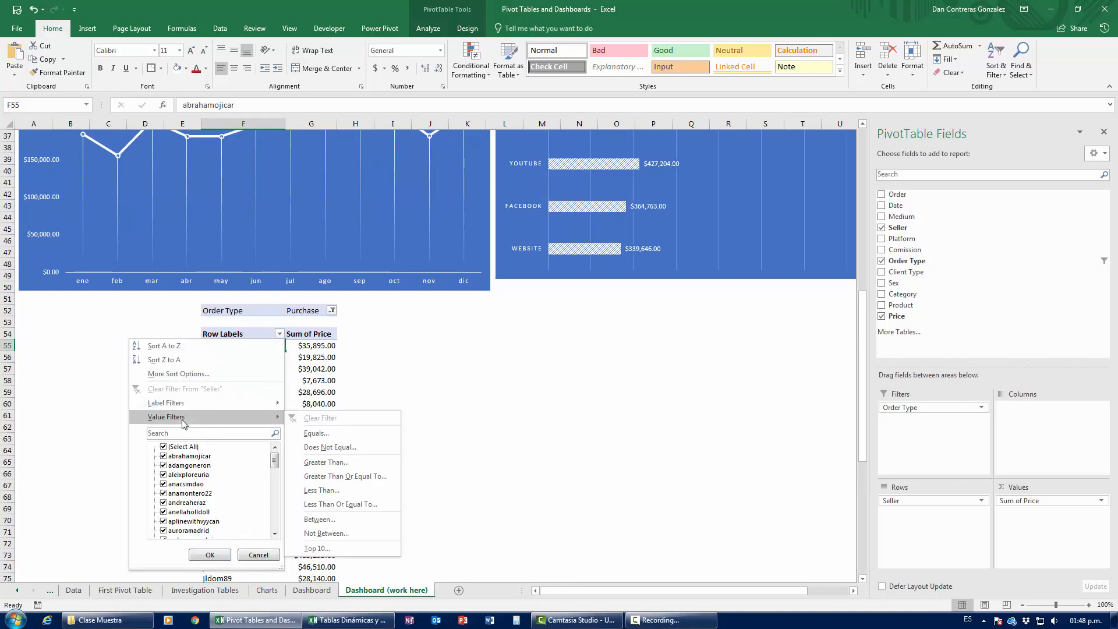
{"action": "left_click", "coordinate": [318, 549]}
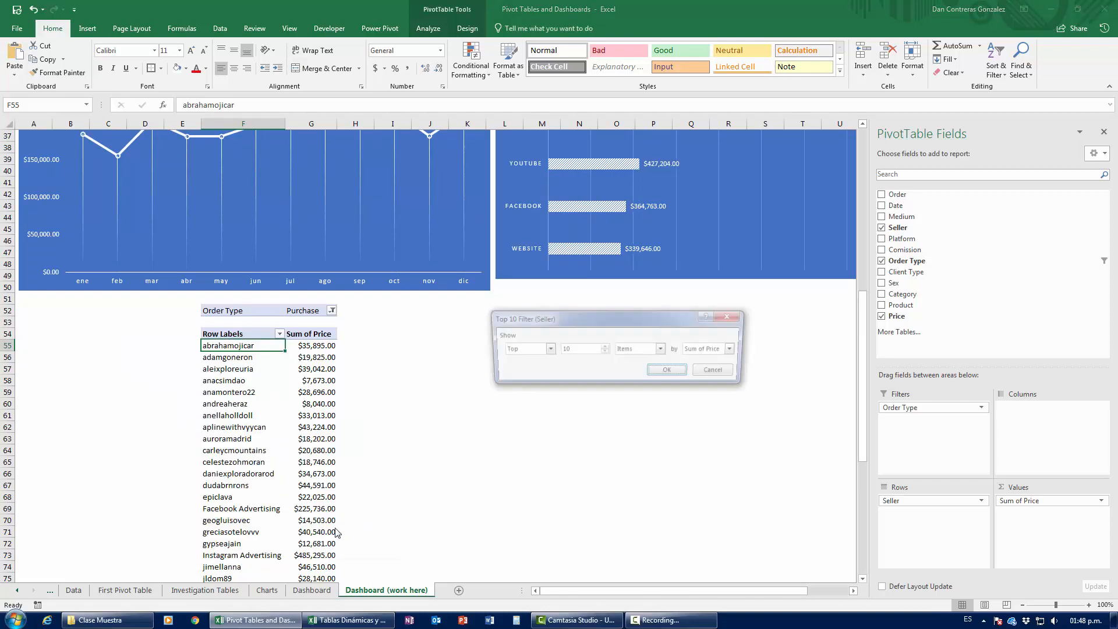
{"action": "left_click", "coordinate": [671, 371]}
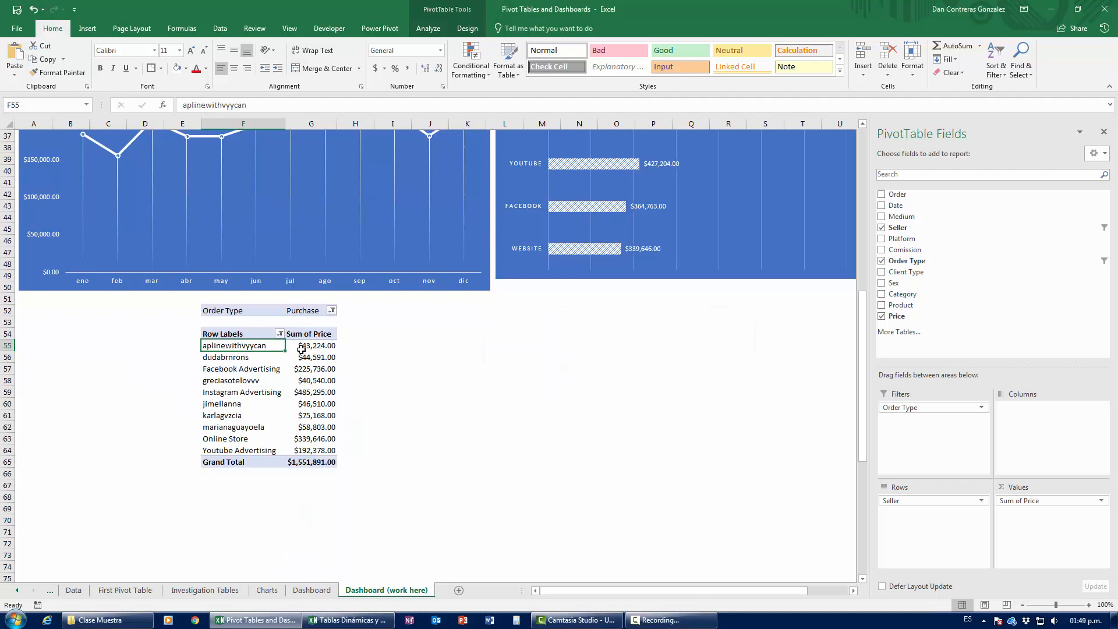
Sort the top 10 sellers by Sum of Price from largest to smallest.
{"action": "left_click", "coordinate": [302, 348]}
{"action": "left_click", "coordinate": [219, 28]}
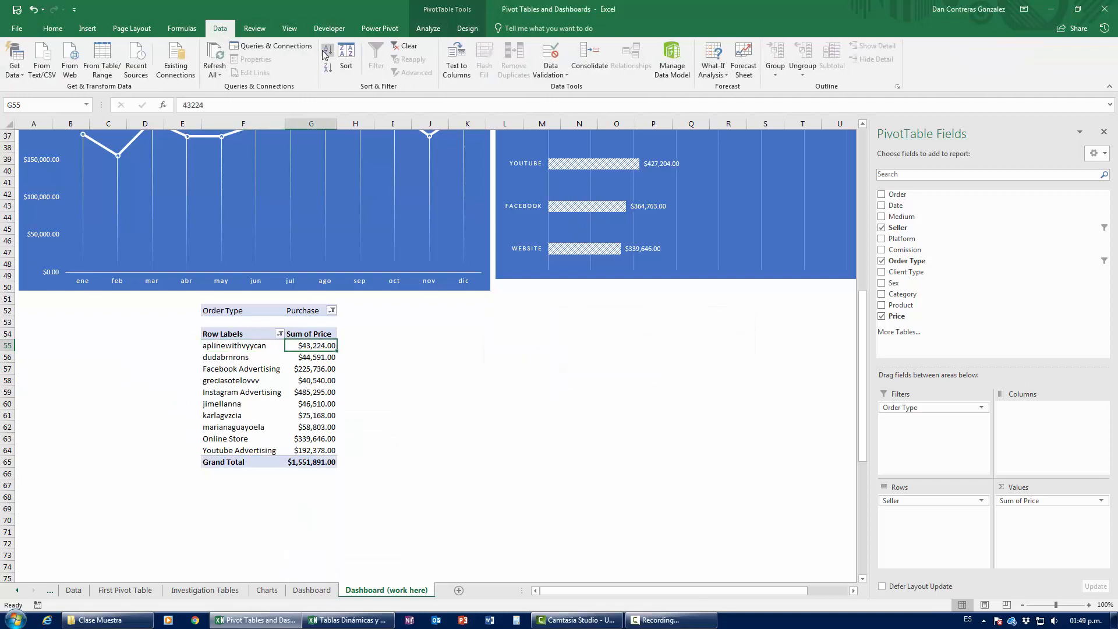
{"action": "left_click", "coordinate": [326, 52]}
{"action": "left_click", "coordinate": [327, 68]}
Exclude the store's own channels from the seller table by adding Medium as a report filter set to Influencer.
{"action": "left_click", "coordinate": [308, 380]}
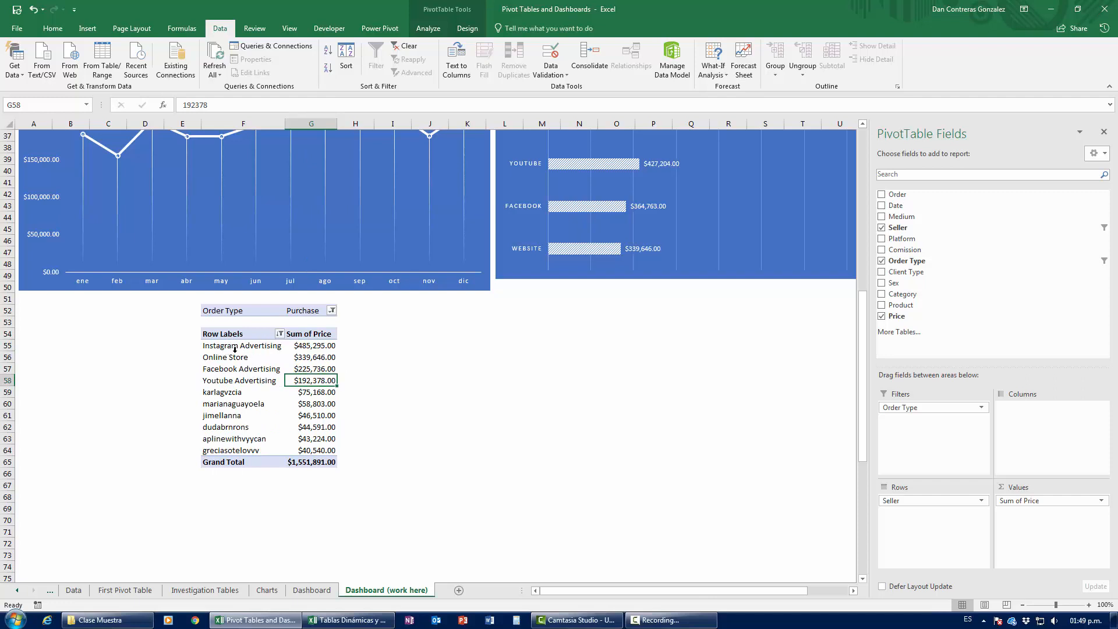
{"action": "left_click_drag", "start_coordinate": [223, 347], "coordinate": [310, 382]}
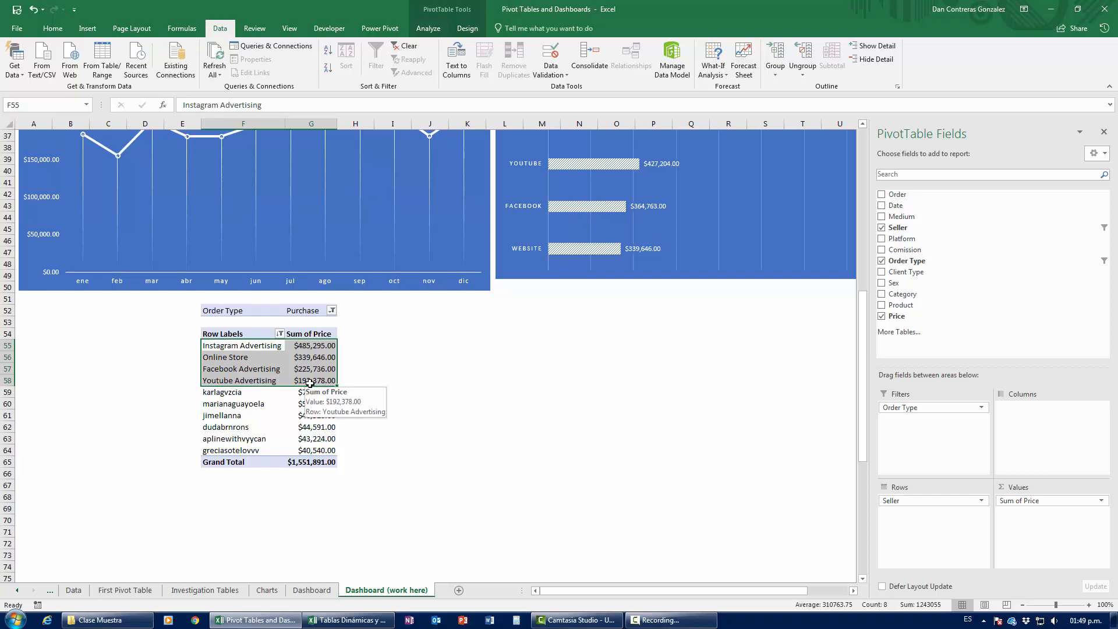
{"action": "left_click", "coordinate": [311, 369]}
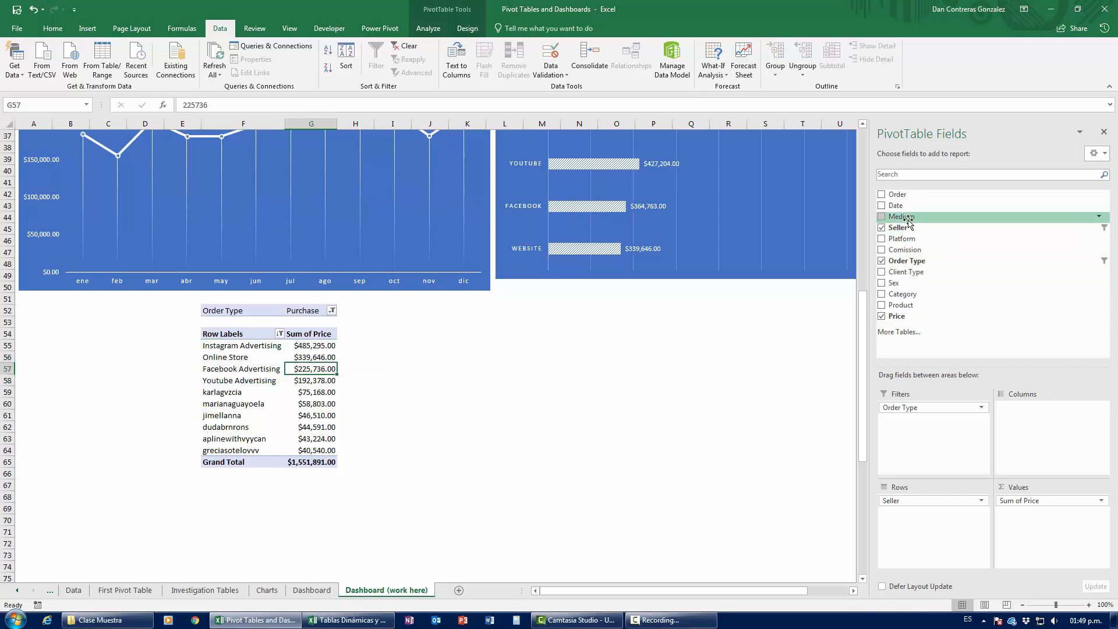
{"action": "left_click_drag", "start_coordinate": [909, 221], "coordinate": [911, 431]}
{"action": "left_click", "coordinate": [331, 311]}
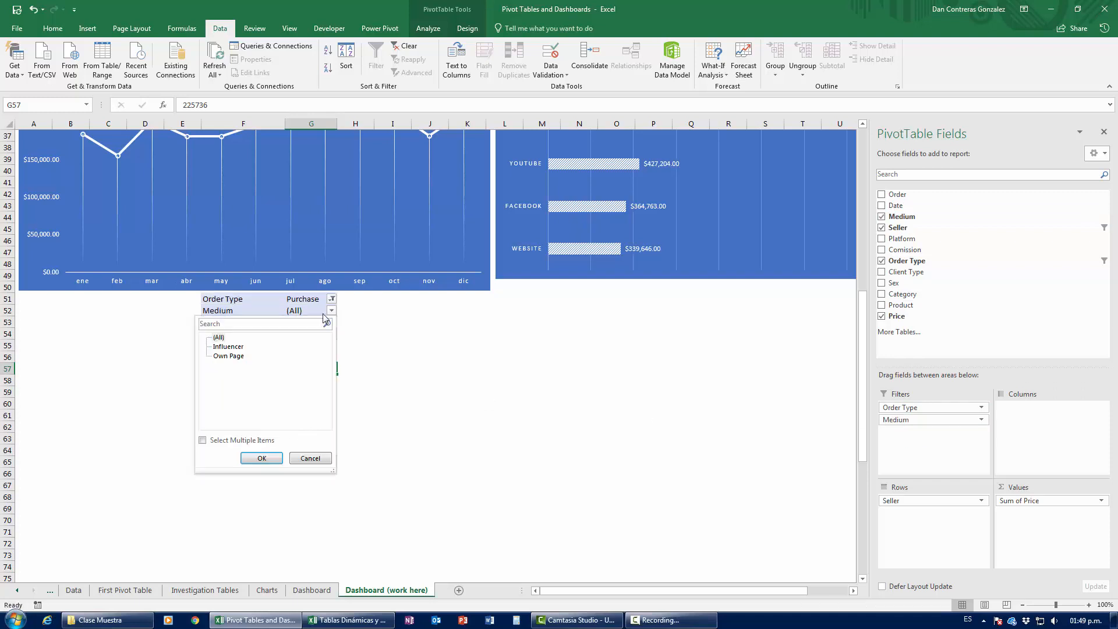
{"action": "left_click", "coordinate": [276, 461]}
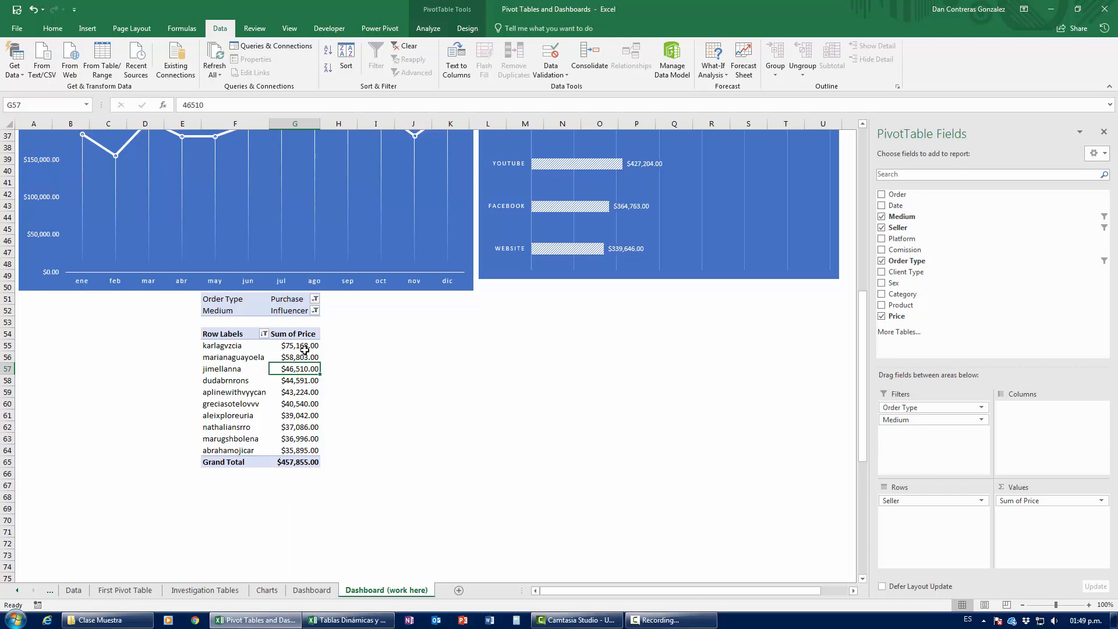
Split the seller pivot table's sales into date columns using the Date field.
{"action": "mouse_move", "coordinate": [304, 349]}
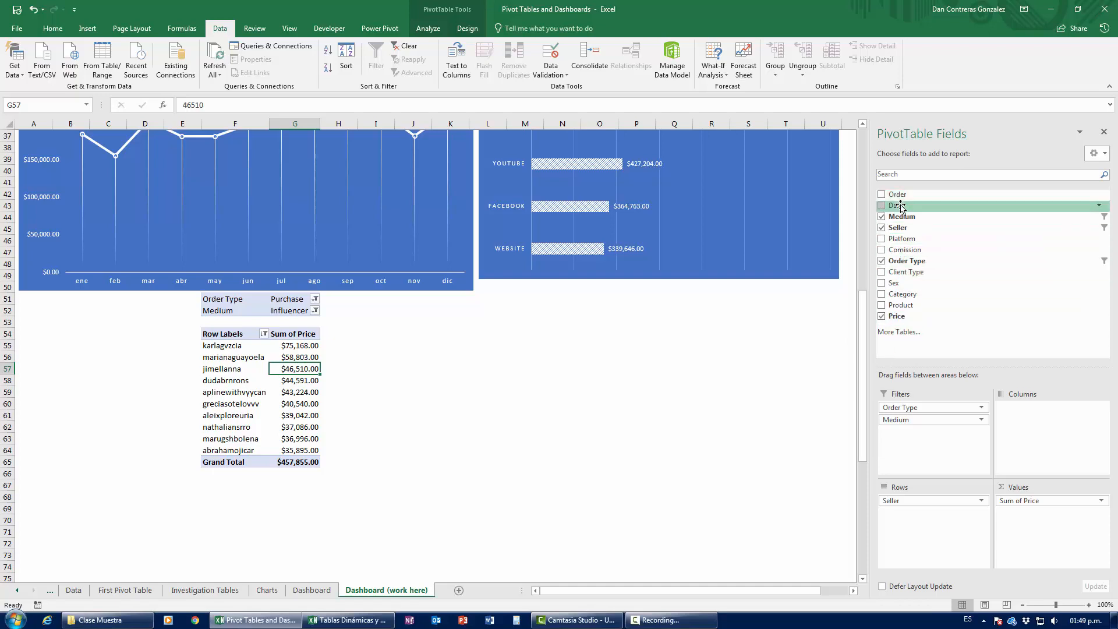
{"action": "left_click_drag", "start_coordinate": [900, 205], "coordinate": [1048, 428]}
{"action": "left_click_drag", "start_coordinate": [746, 590], "coordinate": [799, 590]}
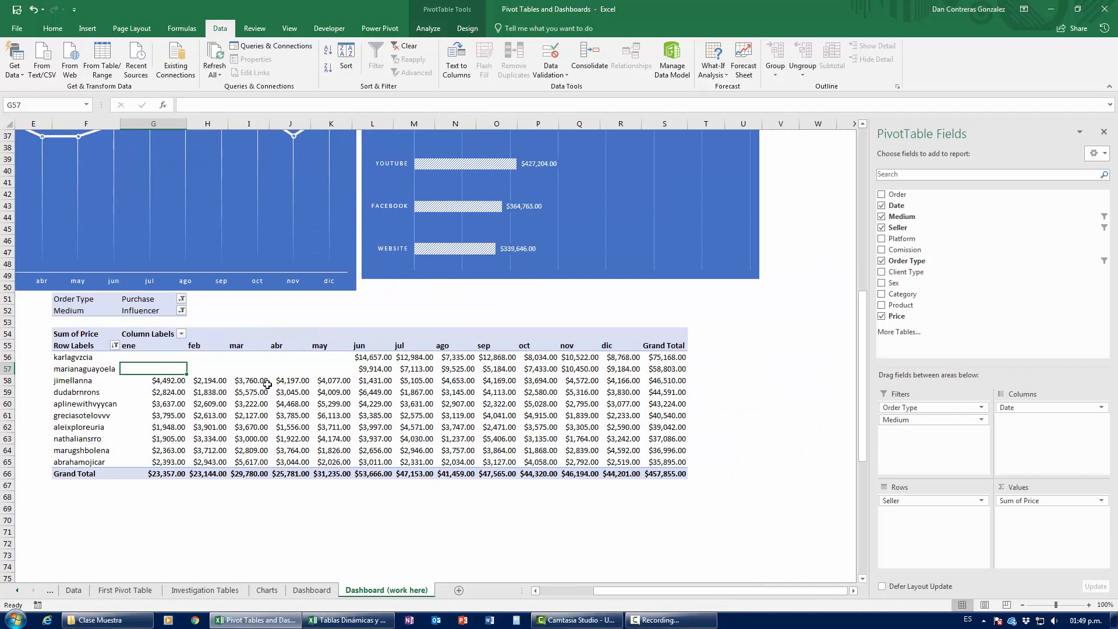
{"action": "left_click_drag", "start_coordinate": [157, 356], "coordinate": [604, 356]}
{"action": "right_click", "coordinate": [534, 346]}
{"action": "left_click", "coordinate": [559, 455]}
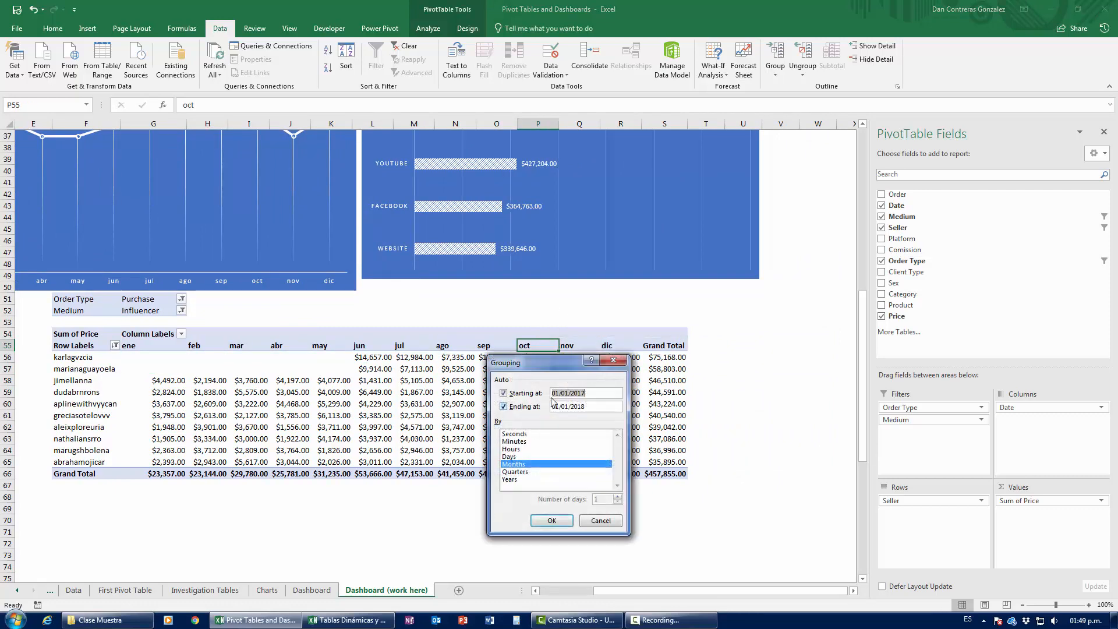
{"action": "left_click", "coordinate": [620, 359]}
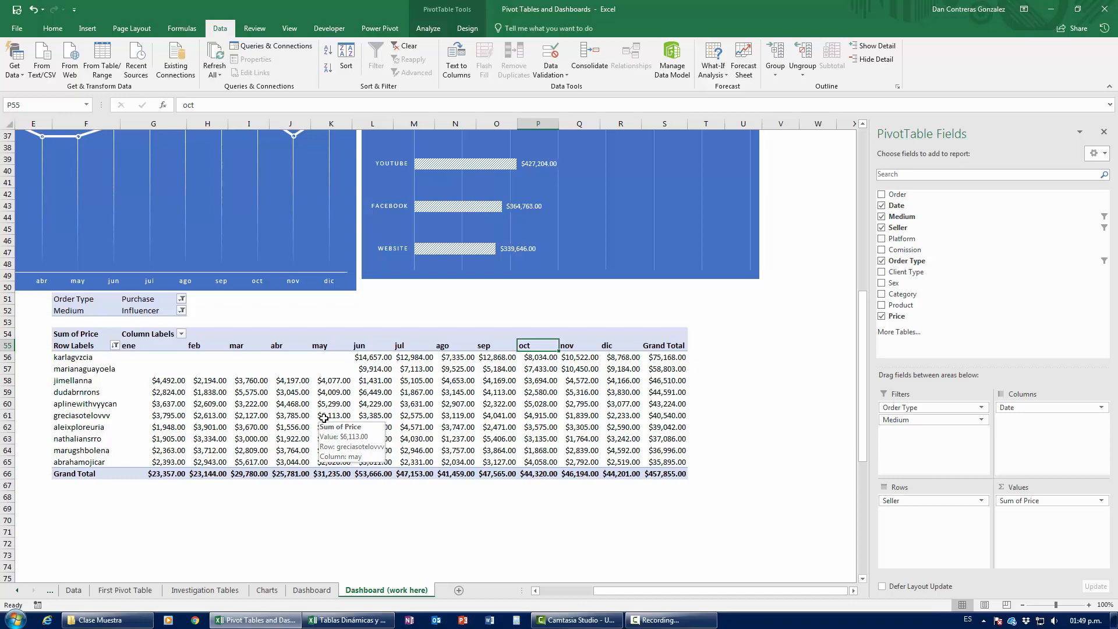
Group the seller pivot table's date columns by Quarters instead of Months and check the effect on the dashboard charts.
{"action": "right_click", "coordinate": [362, 348]}
{"action": "left_click", "coordinate": [400, 461]}
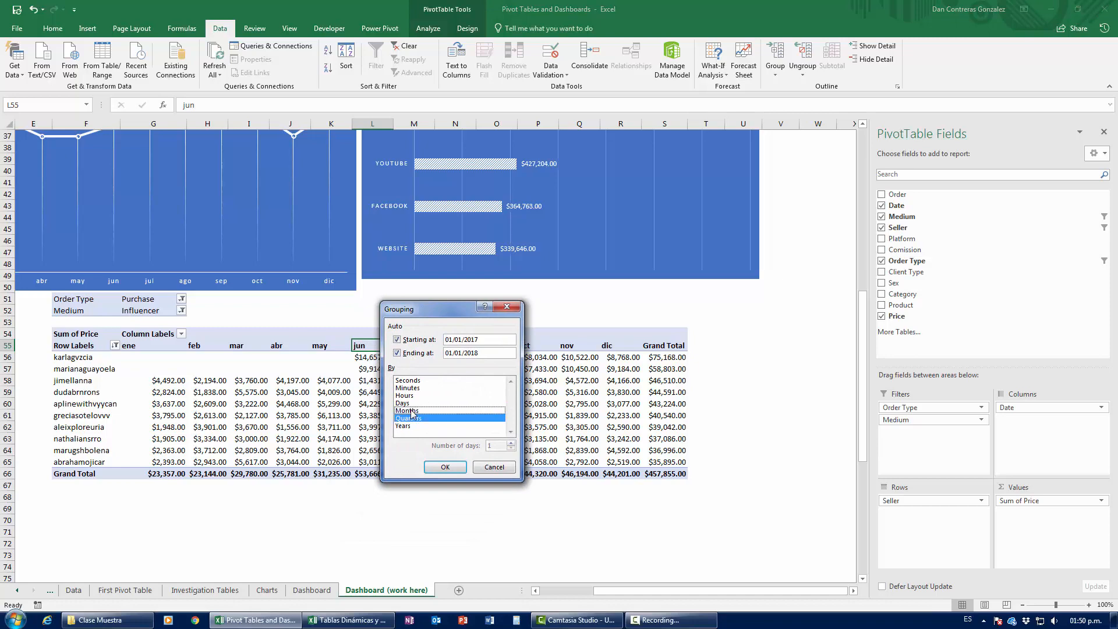
{"action": "left_click", "coordinate": [448, 467]}
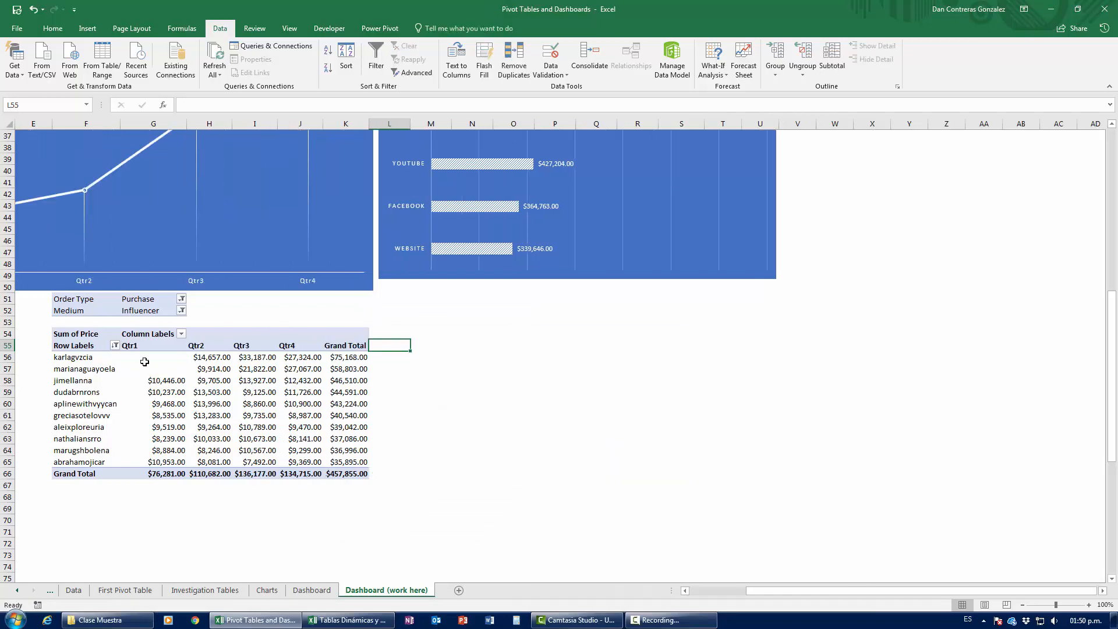
{"action": "mouse_move", "coordinate": [151, 353]}
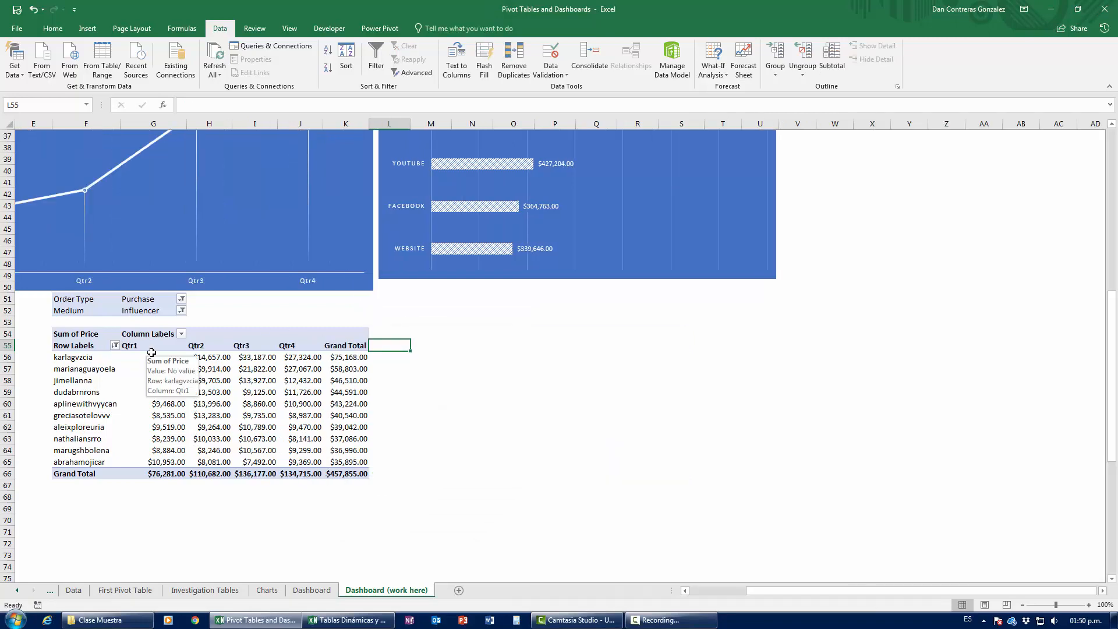
{"action": "scroll", "coordinate": [138, 421], "scroll_direction": "up", "scroll_amount": 4}
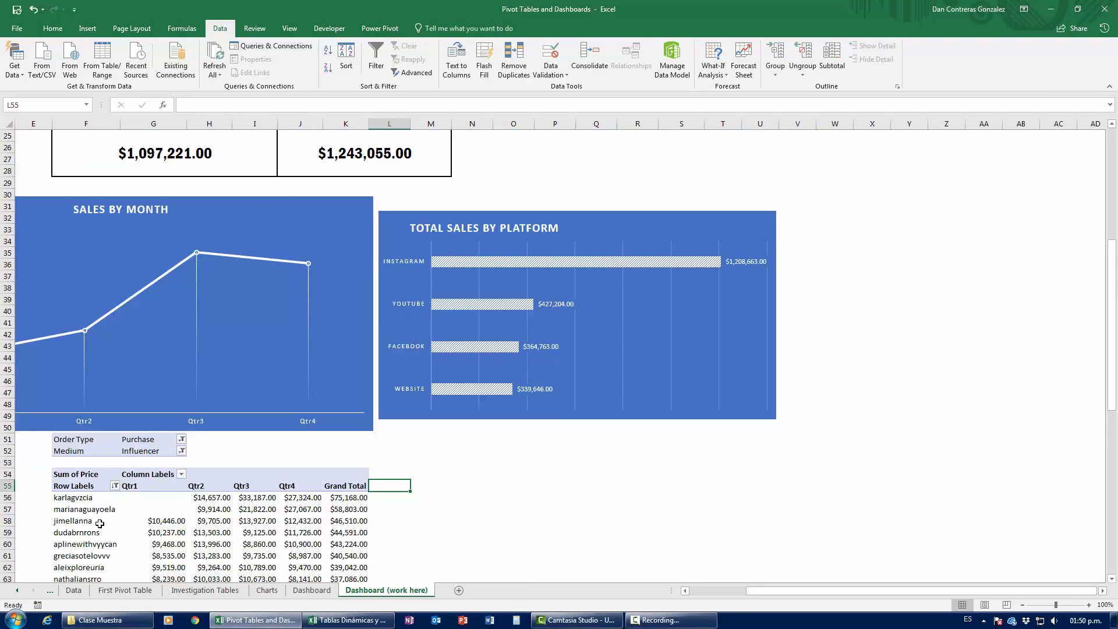
{"action": "scroll", "coordinate": [234, 492], "scroll_direction": "down", "scroll_amount": 3}
{"action": "mouse_move", "coordinate": [334, 445]}
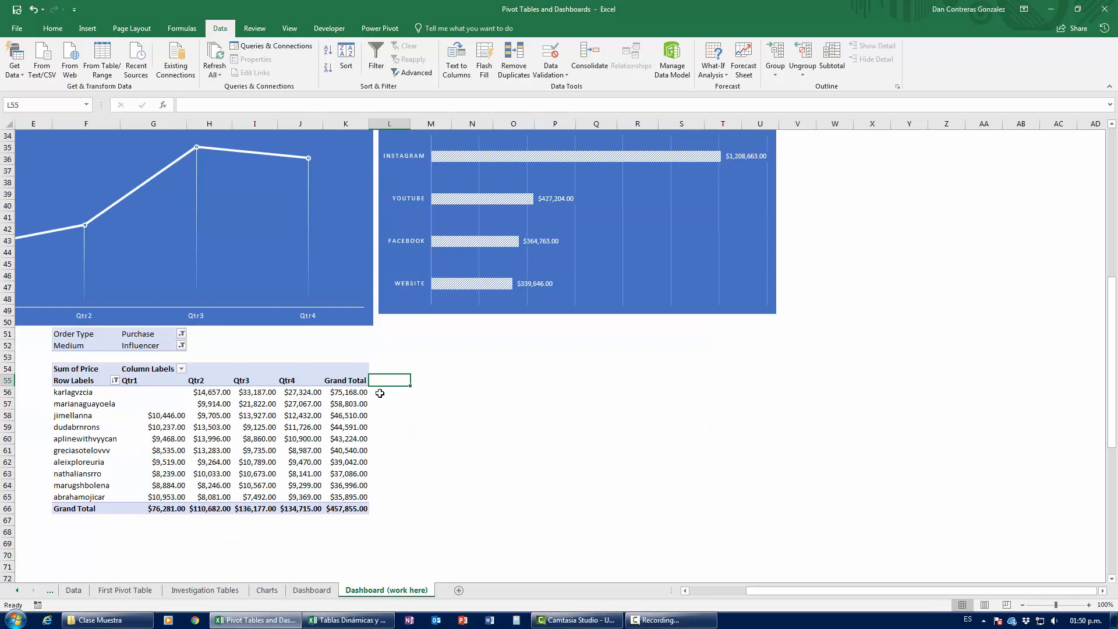
Insert a column sparkline in L56 from the quarterly sales in G56:J56 and fill it down to L66.
{"action": "left_click_drag", "start_coordinate": [377, 394], "coordinate": [395, 510]}
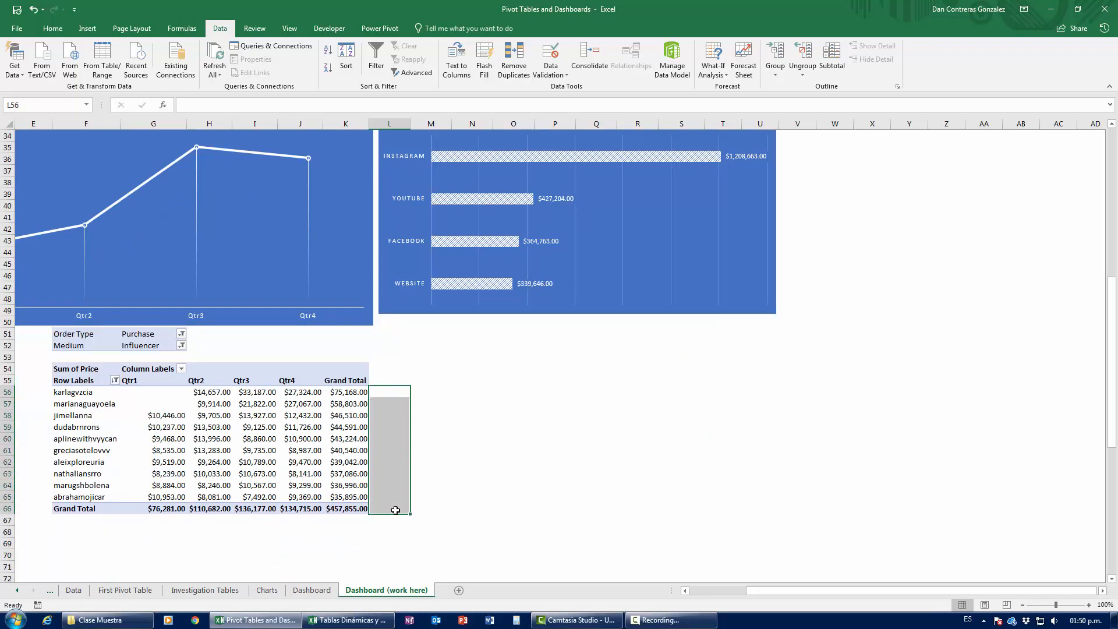
{"action": "left_click", "coordinate": [384, 395]}
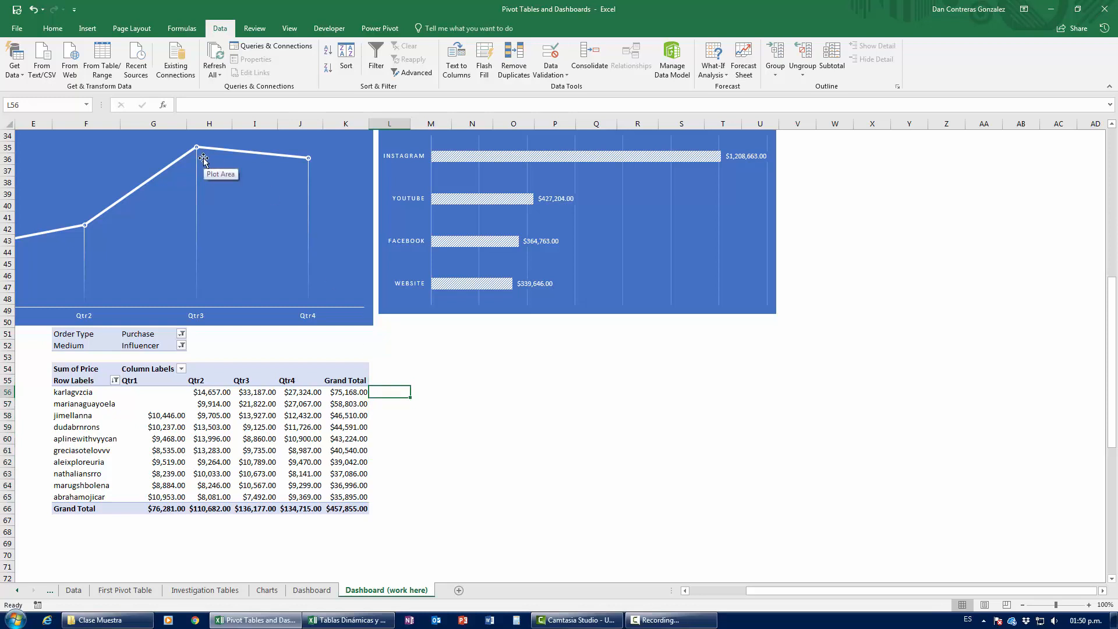
{"action": "mouse_move", "coordinate": [301, 159]}
{"action": "left_click", "coordinate": [89, 29]}
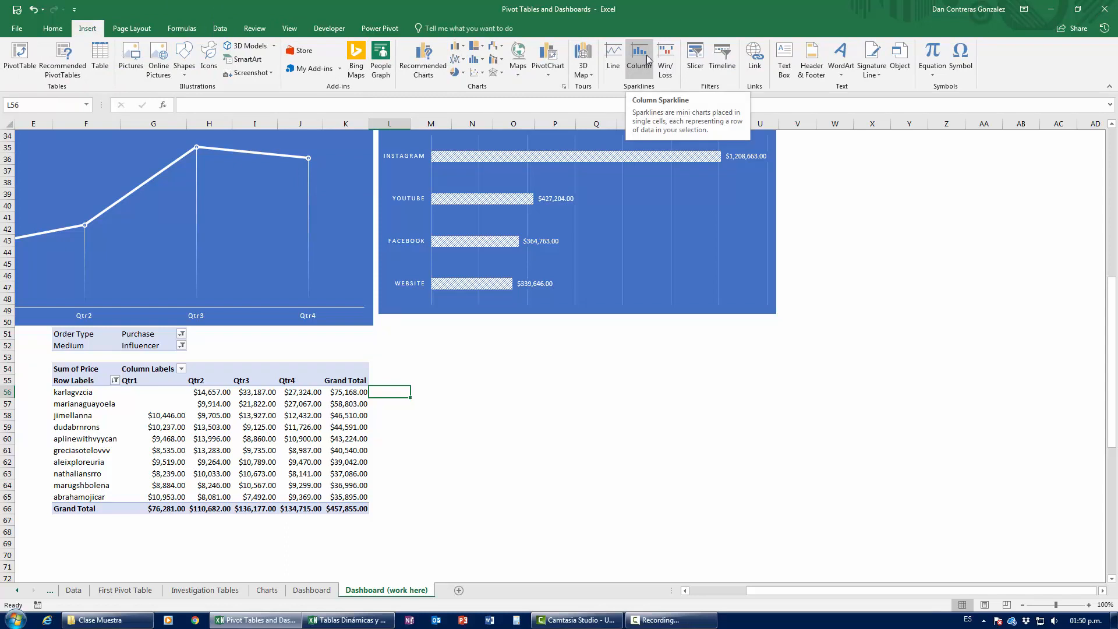
{"action": "left_click", "coordinate": [641, 73]}
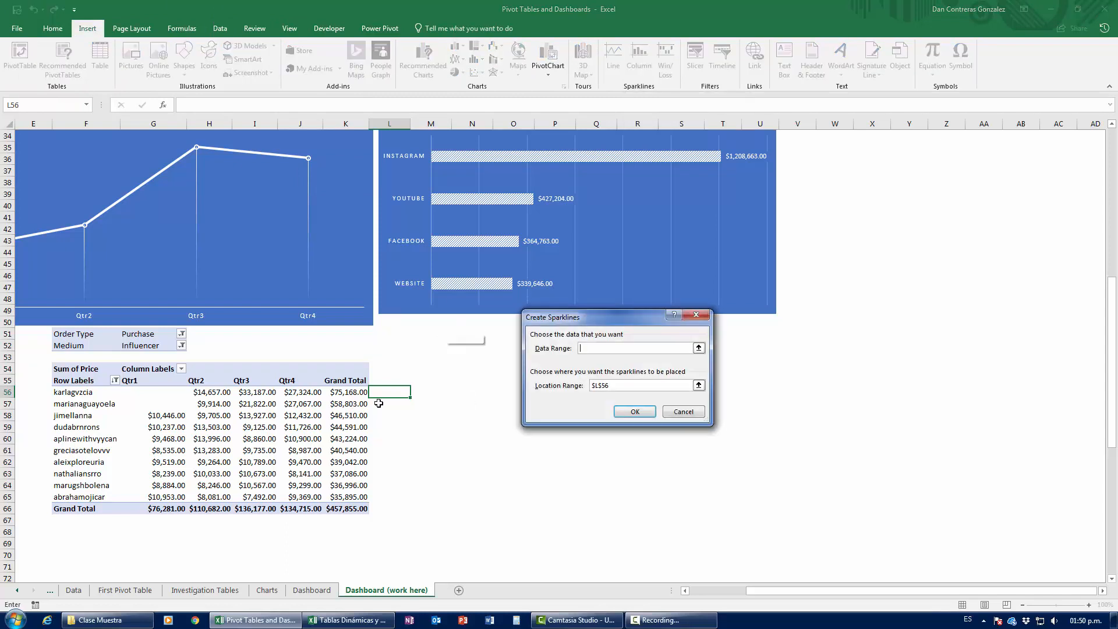
{"action": "left_click_drag", "start_coordinate": [153, 392], "coordinate": [312, 393]}
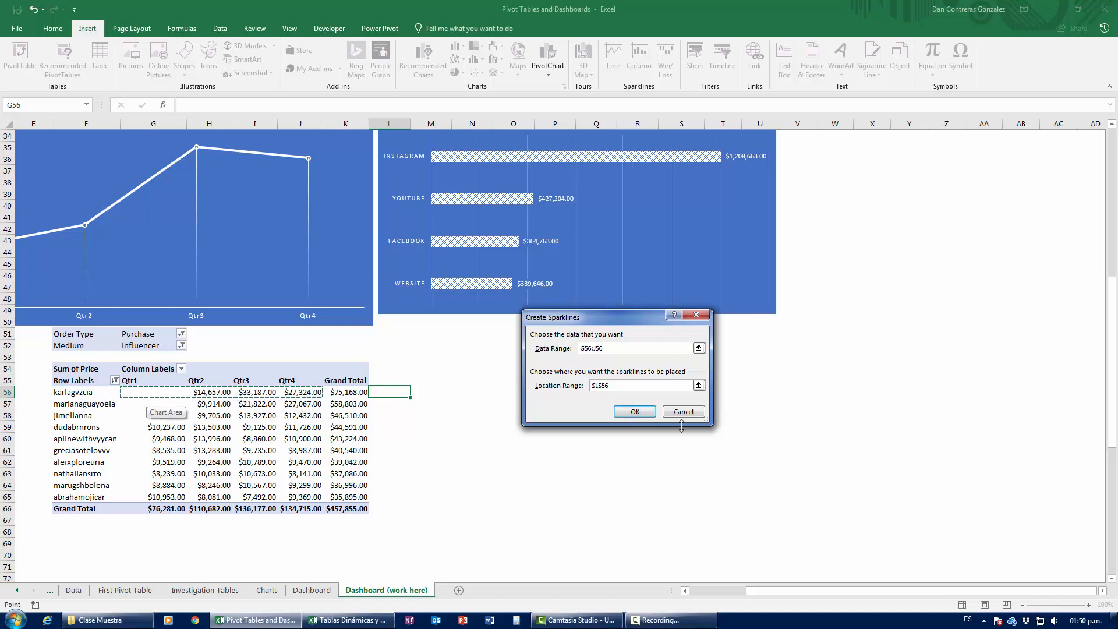
{"action": "key", "text": "Return"}
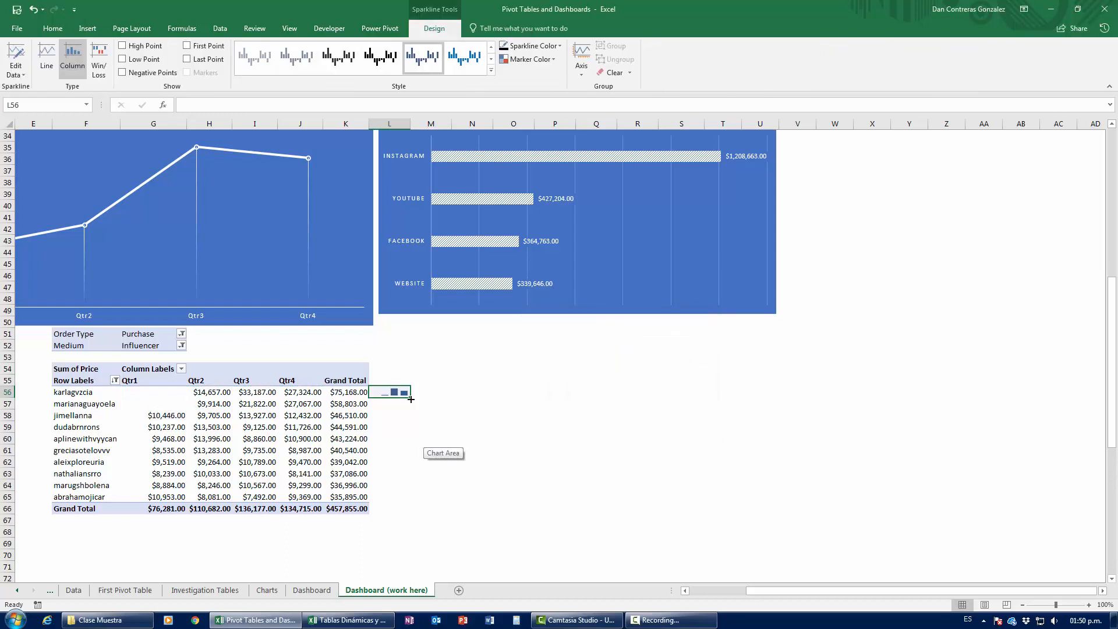
{"action": "left_click_drag", "start_coordinate": [410, 397], "coordinate": [409, 512]}
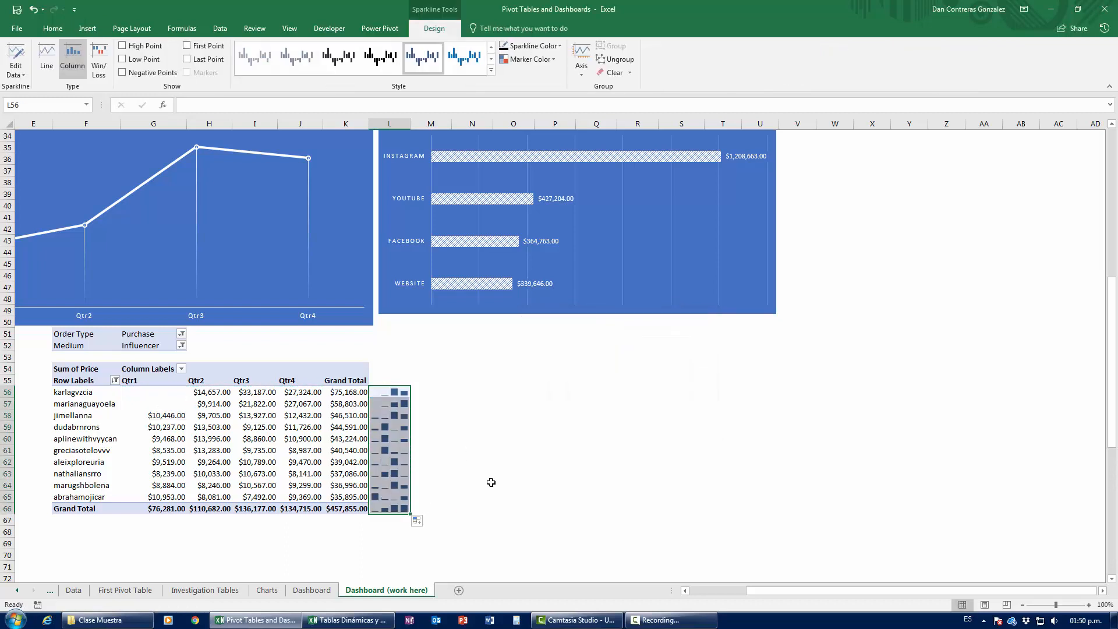
Apply a brighter blue style from the style gallery to the quarterly sales column sparklines in L56:L66.
{"action": "left_click", "coordinate": [487, 484]}
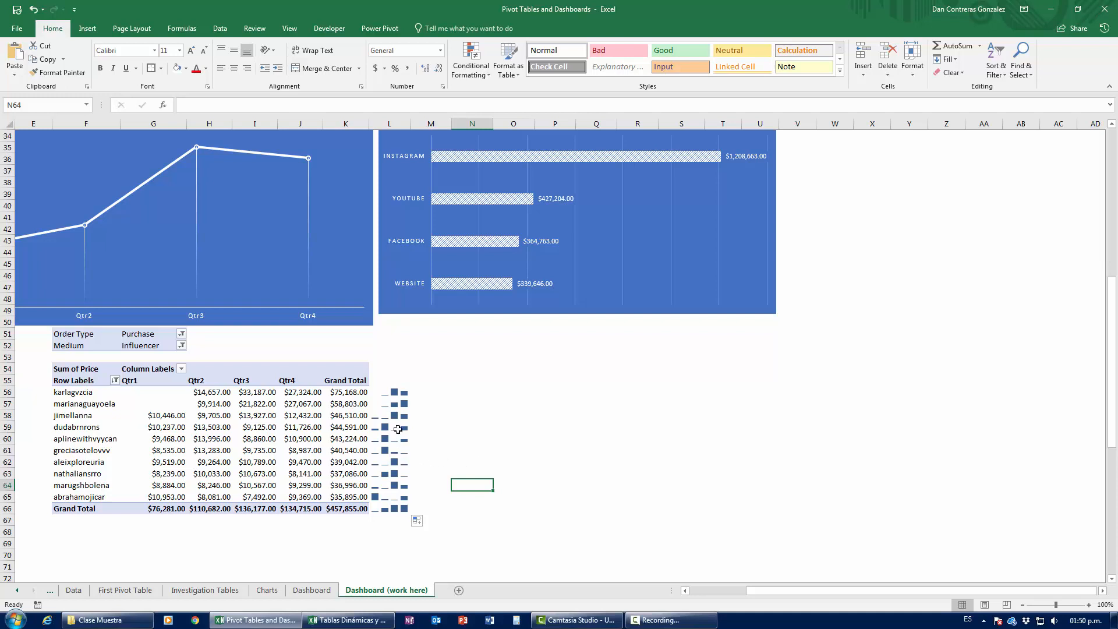
{"action": "left_click", "coordinate": [398, 429]}
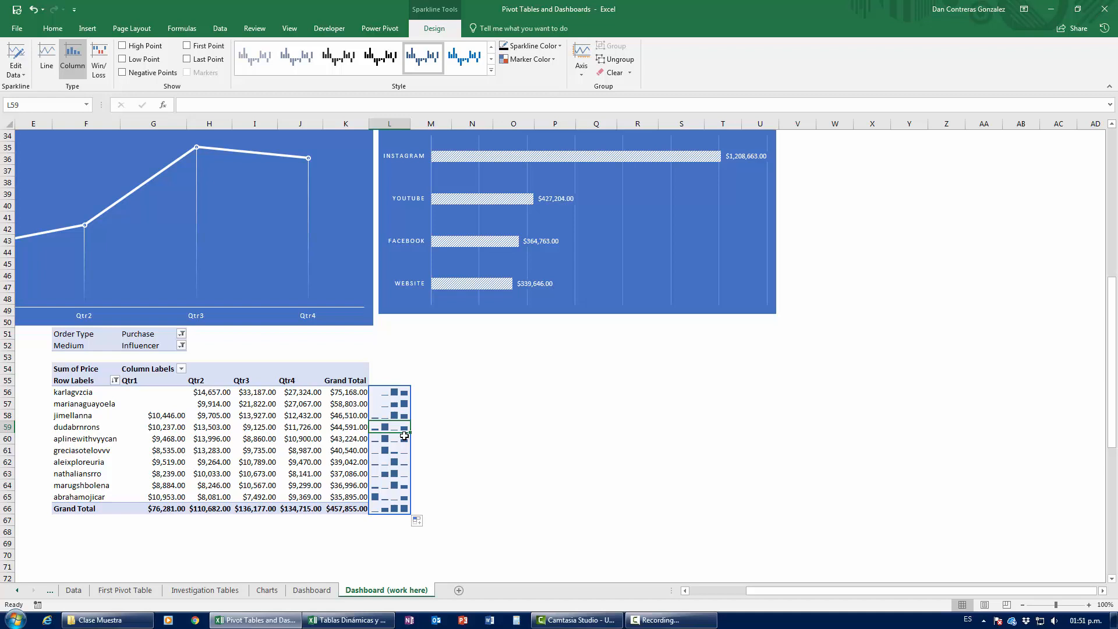
{"action": "left_click", "coordinate": [491, 70]}
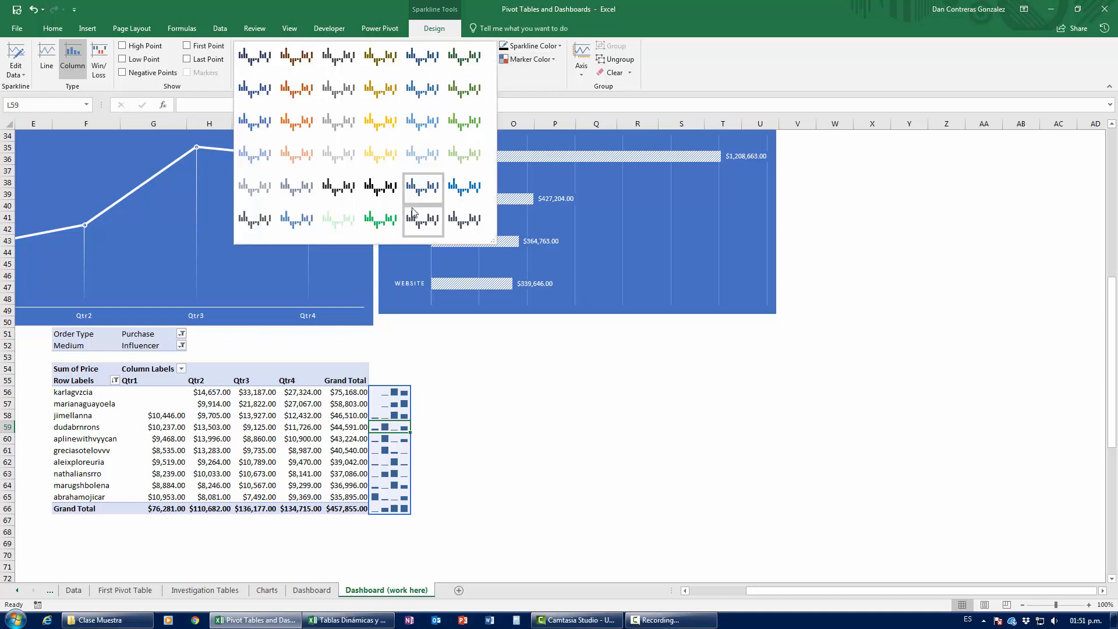
{"action": "left_click", "coordinate": [424, 102]}
{"action": "left_click", "coordinate": [506, 496]}
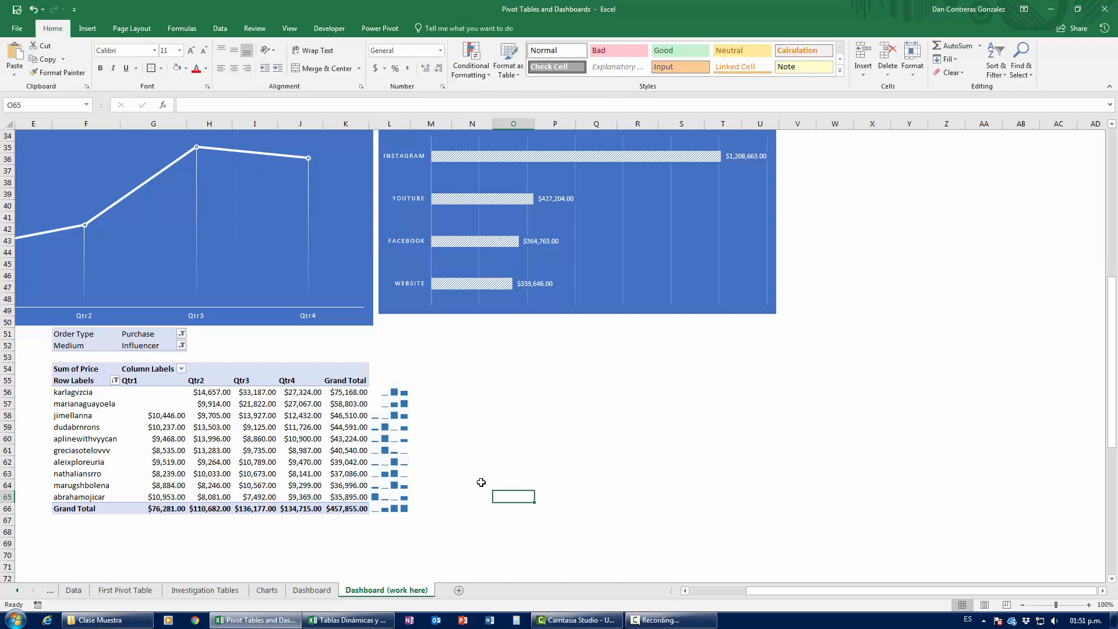
{"action": "left_click", "coordinate": [720, 590]}
Restyle the top 10 seller pivot table with a Medium PivotTable style that has a blue header and white rows.
{"action": "left_click", "coordinate": [382, 460]}
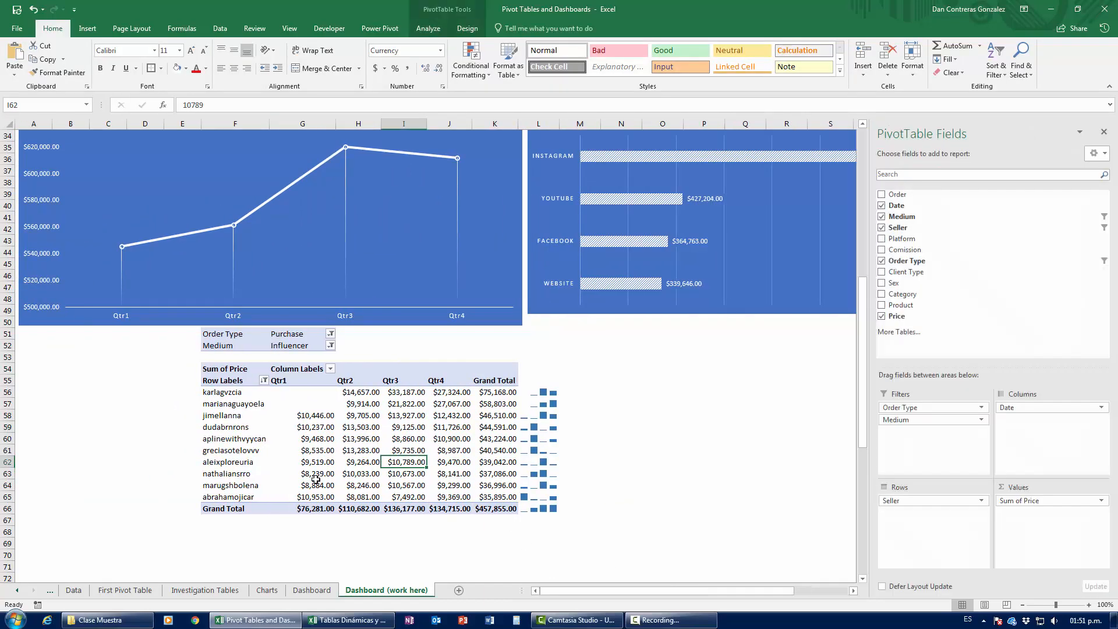
{"action": "scroll", "coordinate": [679, 340], "scroll_direction": "up", "scroll_amount": 7}
{"action": "scroll", "coordinate": [428, 393], "scroll_direction": "up", "scroll_amount": 4}
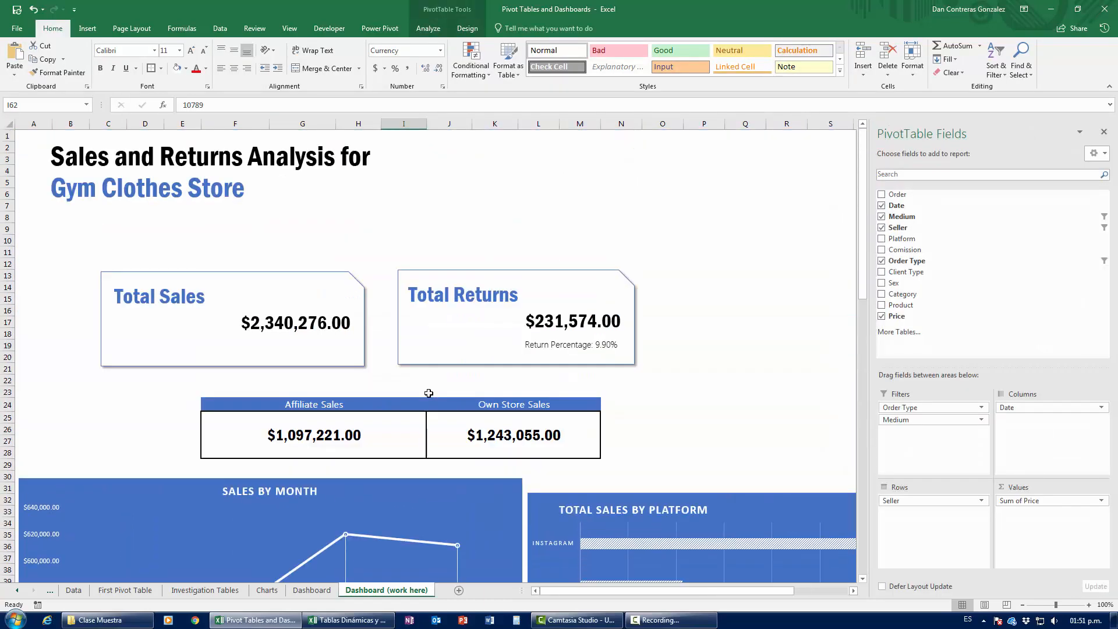
{"action": "scroll", "coordinate": [432, 438], "scroll_direction": "down", "scroll_amount": 11}
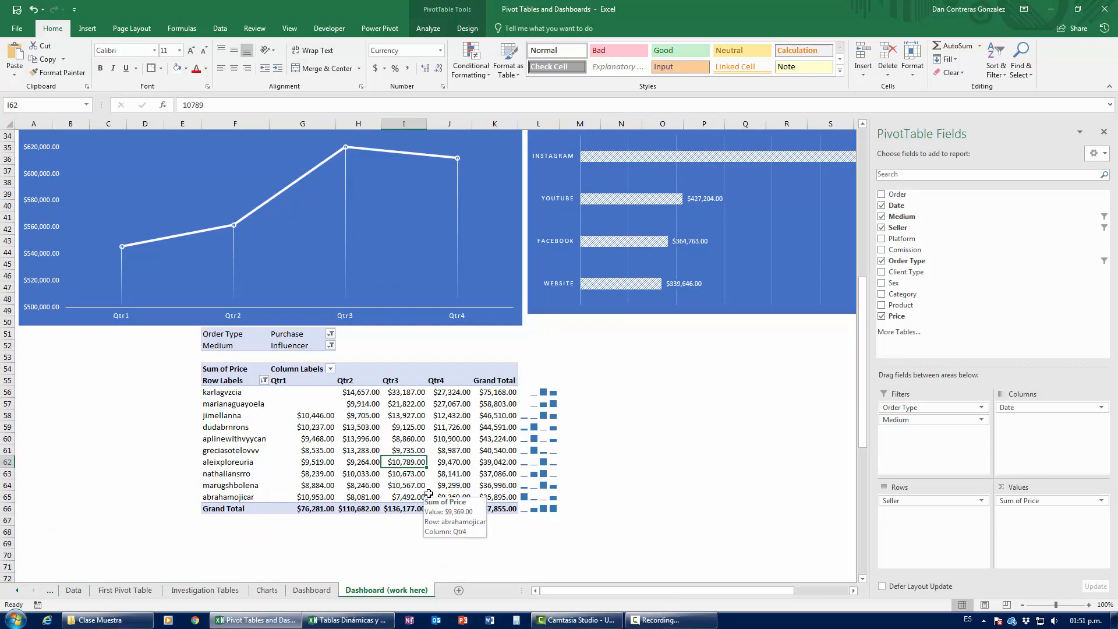
{"action": "left_click", "coordinate": [411, 431]}
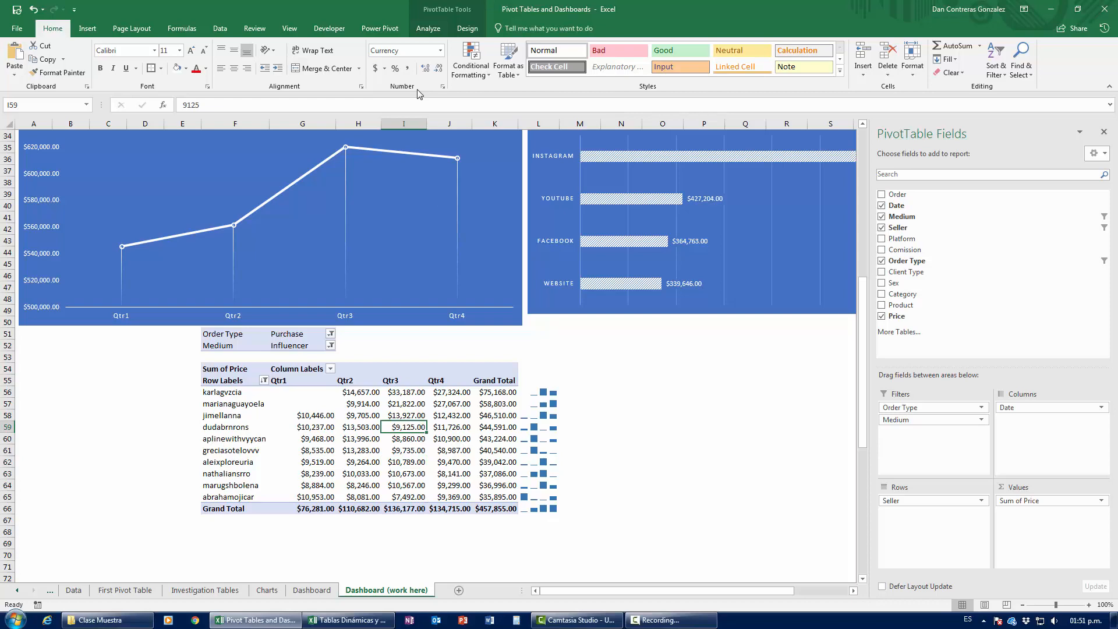
{"action": "left_click", "coordinate": [426, 31]}
{"action": "left_click", "coordinate": [467, 28]}
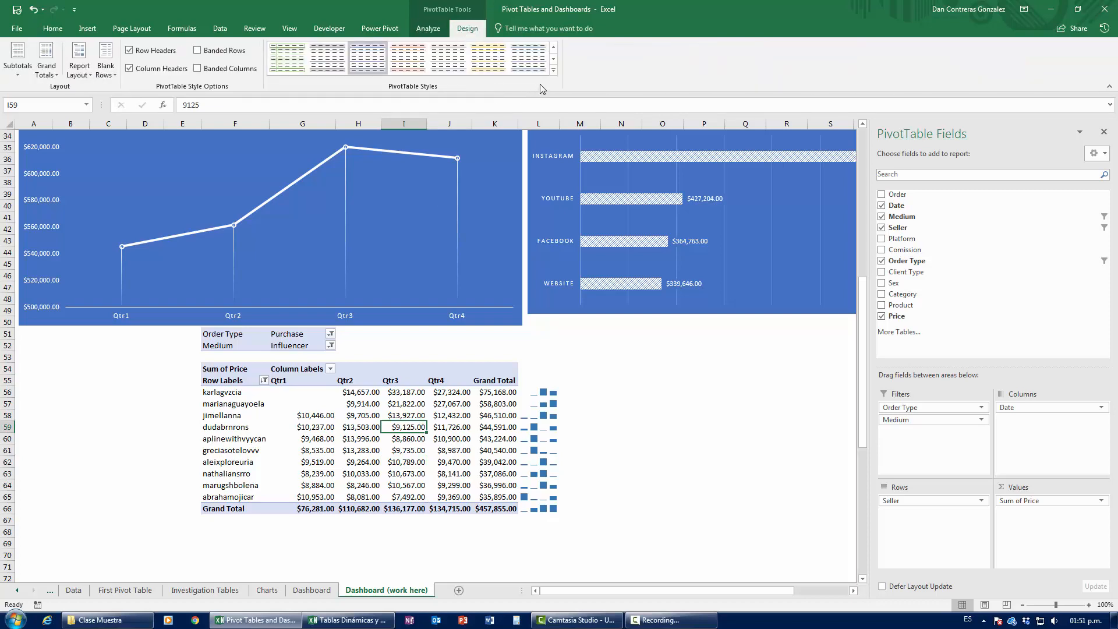
{"action": "left_click", "coordinate": [553, 76]}
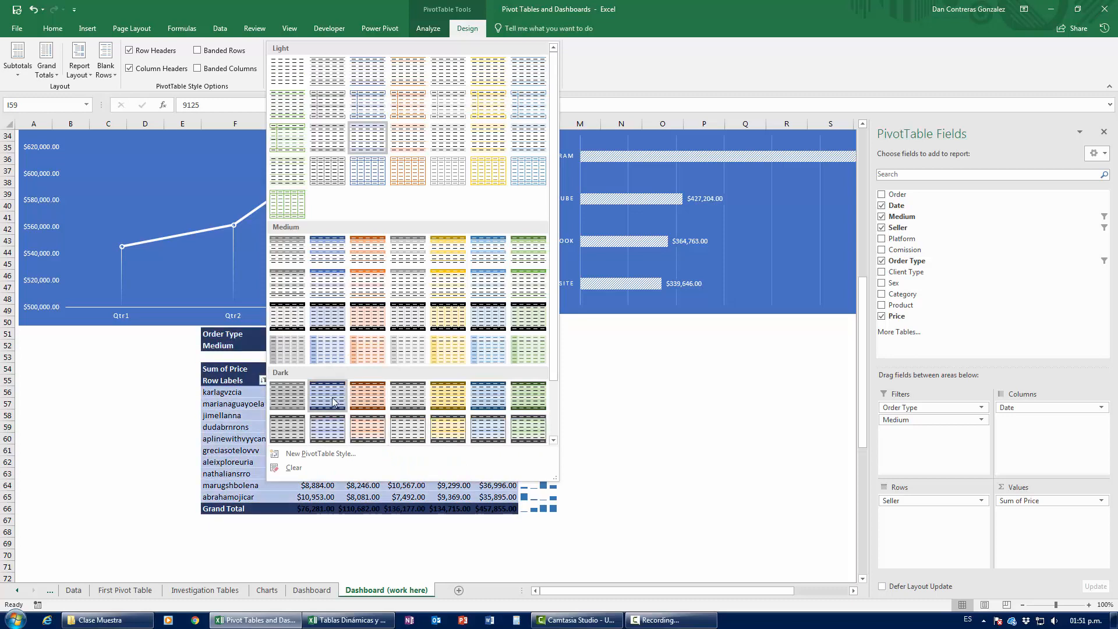
{"action": "left_click", "coordinate": [329, 313]}
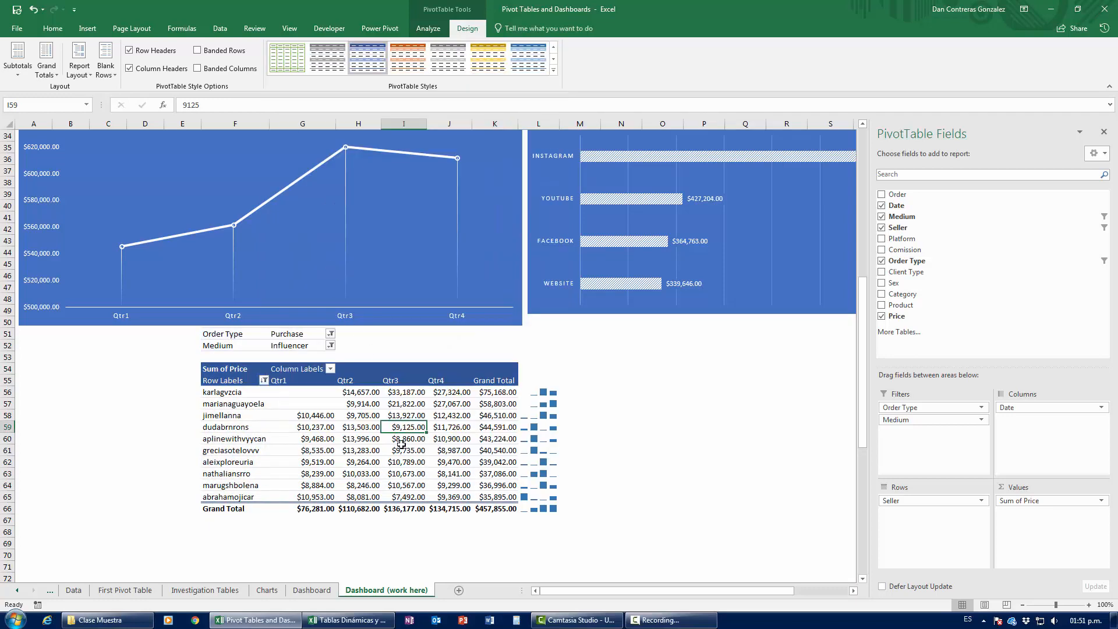
{"action": "left_click", "coordinate": [329, 431]}
{"action": "scroll", "coordinate": [230, 228], "scroll_direction": "up", "scroll_amount": 5}
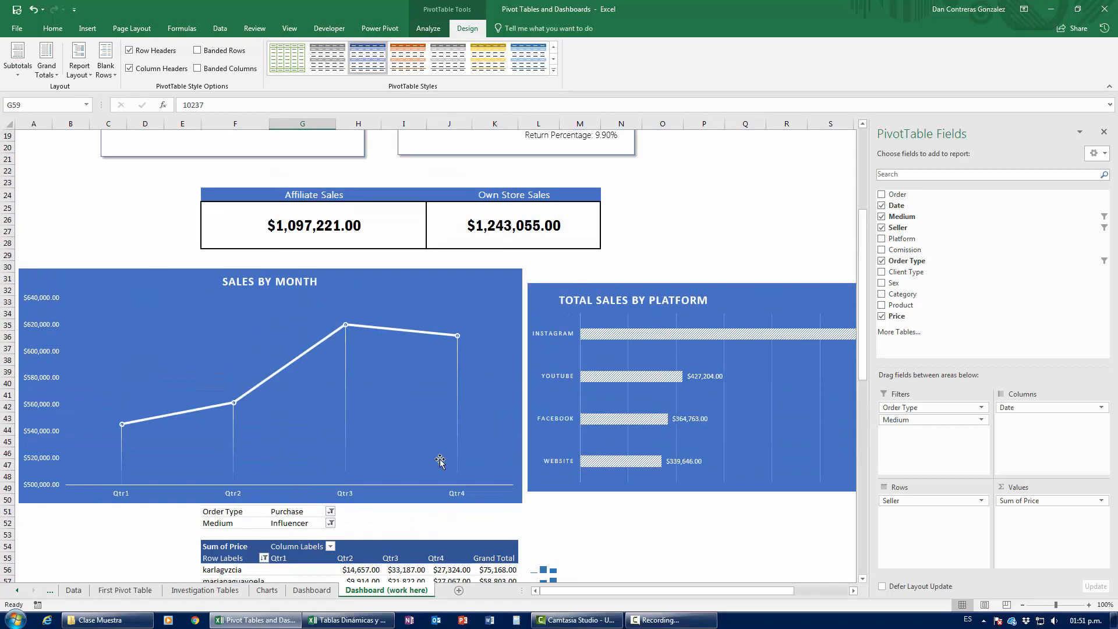
{"action": "scroll", "coordinate": [441, 461], "scroll_direction": "down", "scroll_amount": 6}
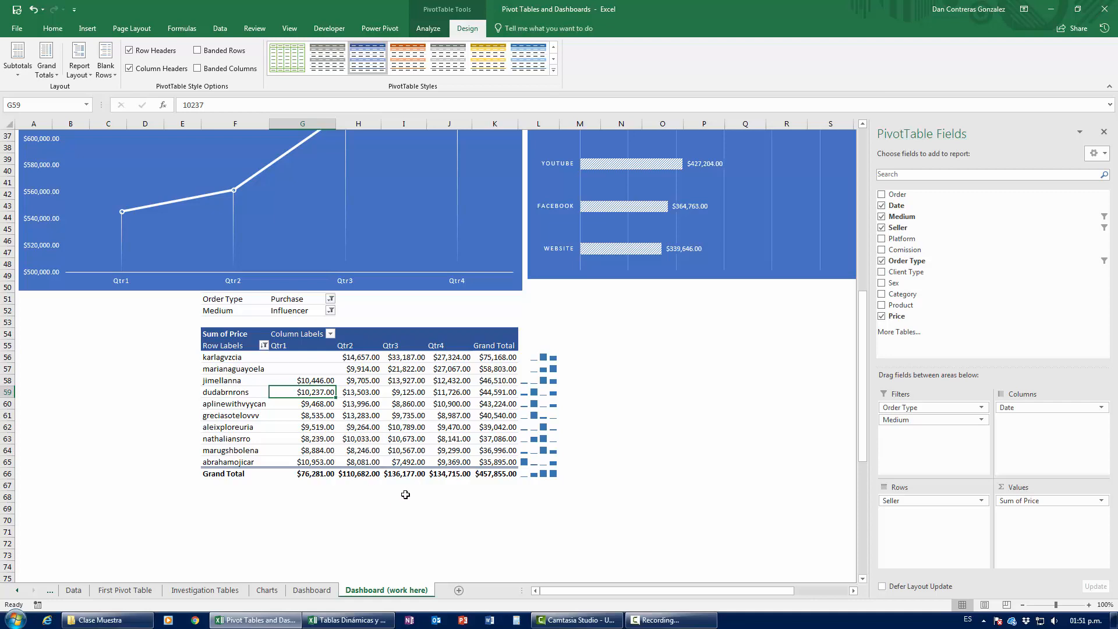
Insert Sex and Category slicers from the Total Sales pivot table on the Dashboard sheet.
{"action": "scroll", "coordinate": [406, 496], "scroll_direction": "up", "scroll_amount": 12}
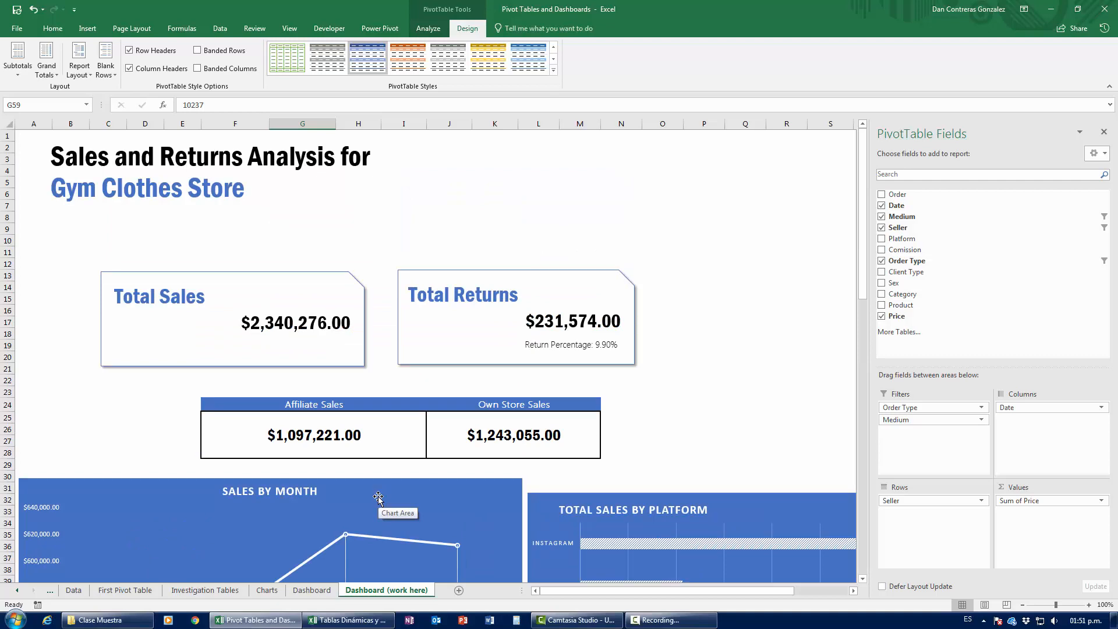
{"action": "left_click", "coordinate": [312, 590]}
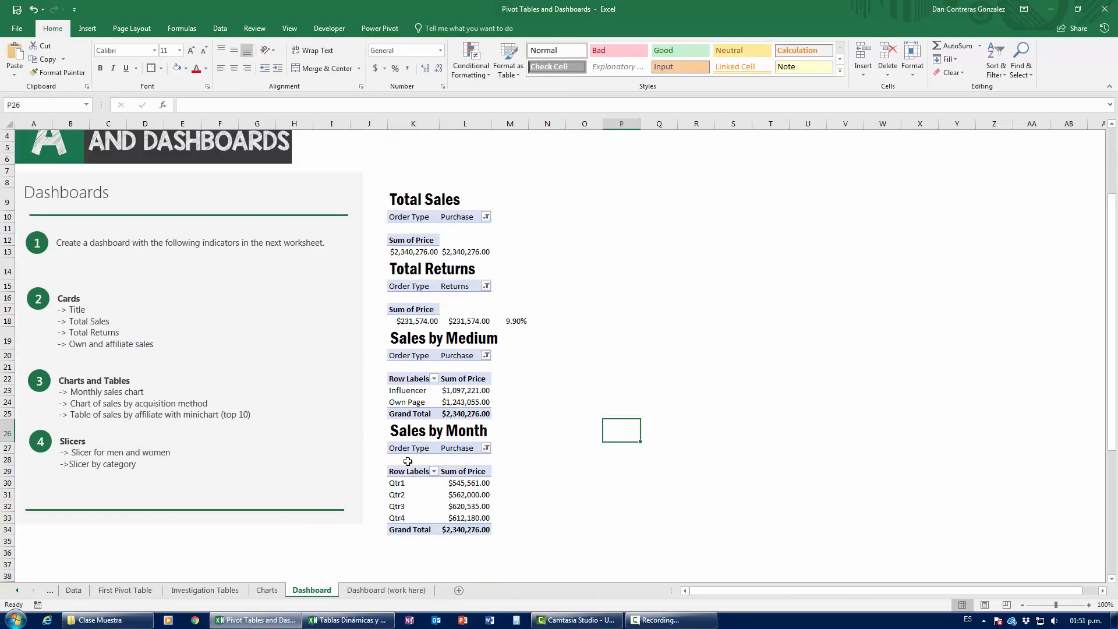
{"action": "scroll", "coordinate": [407, 461], "scroll_direction": "up", "scroll_amount": 1}
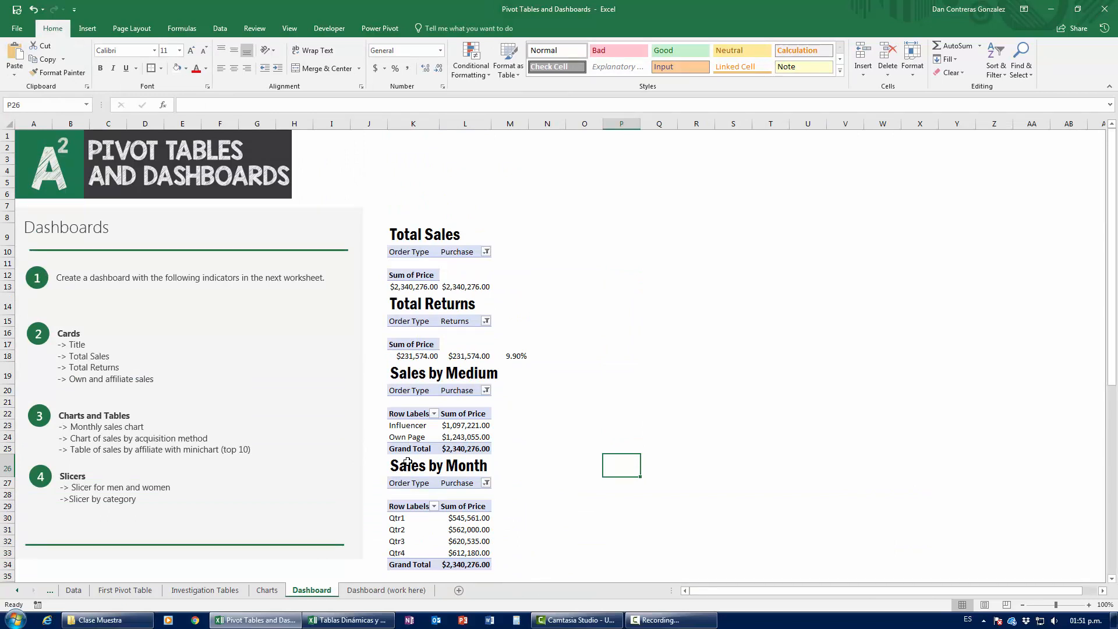
{"action": "left_click", "coordinate": [428, 275]}
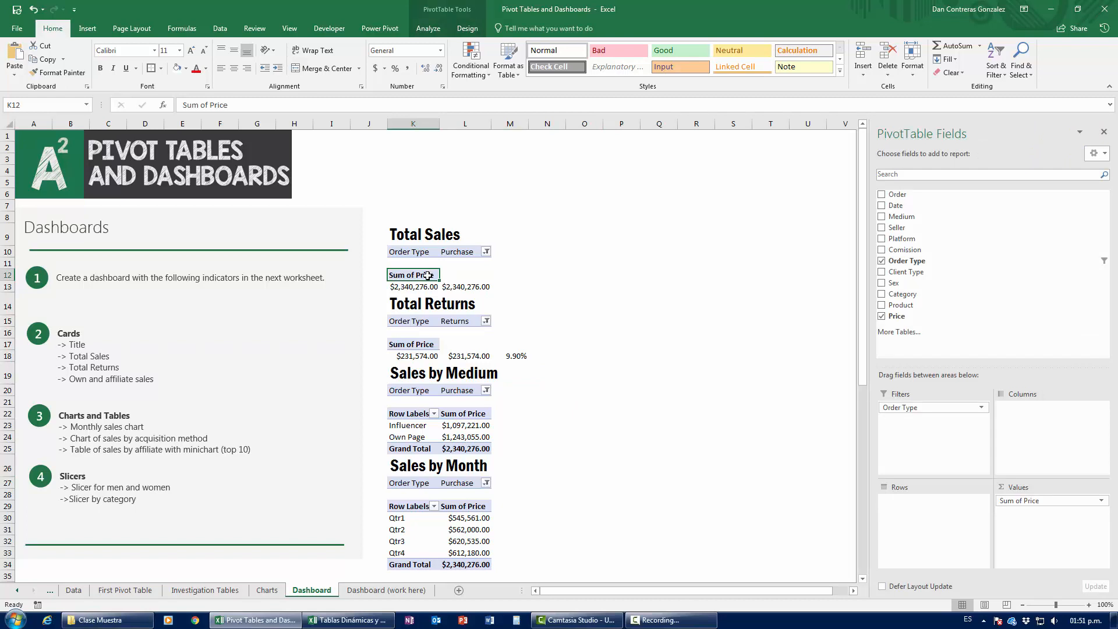
{"action": "left_click", "coordinate": [419, 287]}
{"action": "left_click", "coordinate": [418, 277]}
{"action": "left_click", "coordinate": [428, 29]}
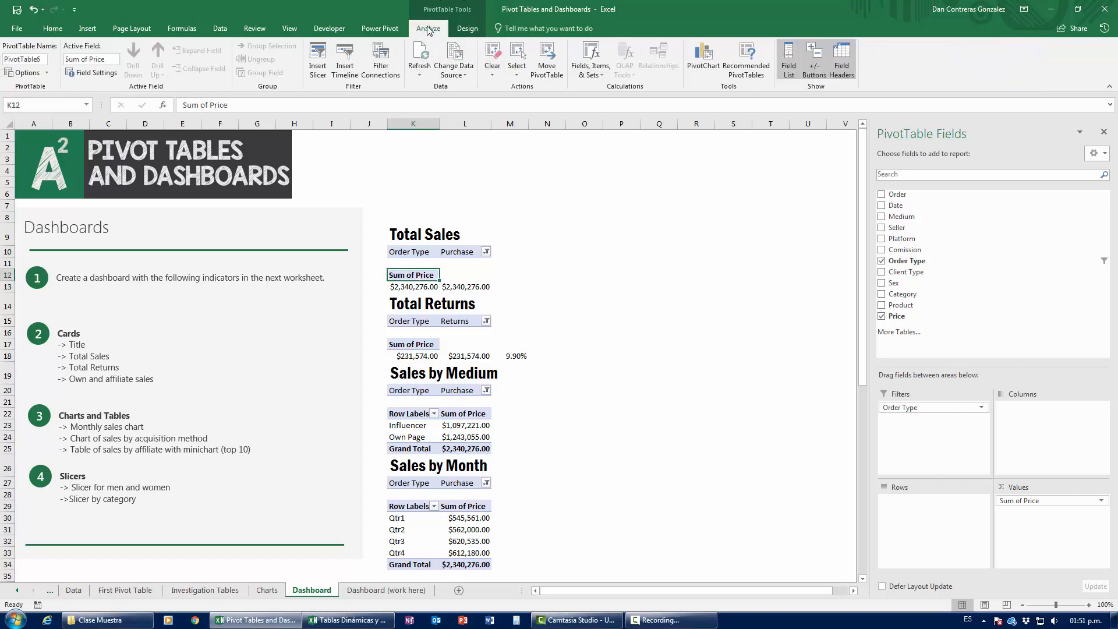
{"action": "left_click", "coordinate": [317, 61]}
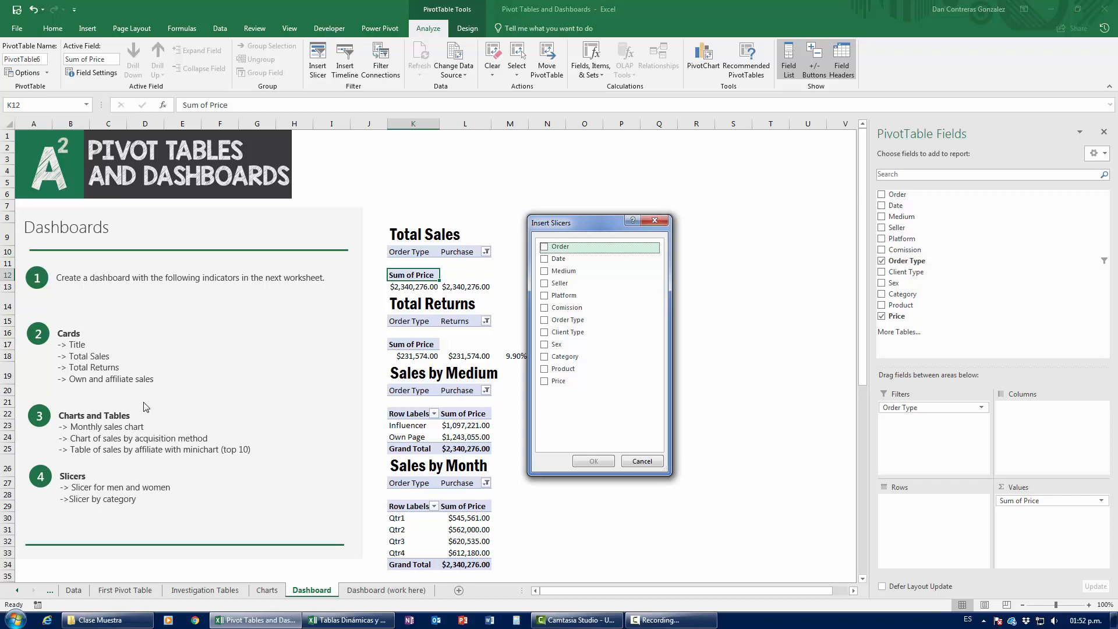
{"action": "left_click", "coordinate": [545, 345]}
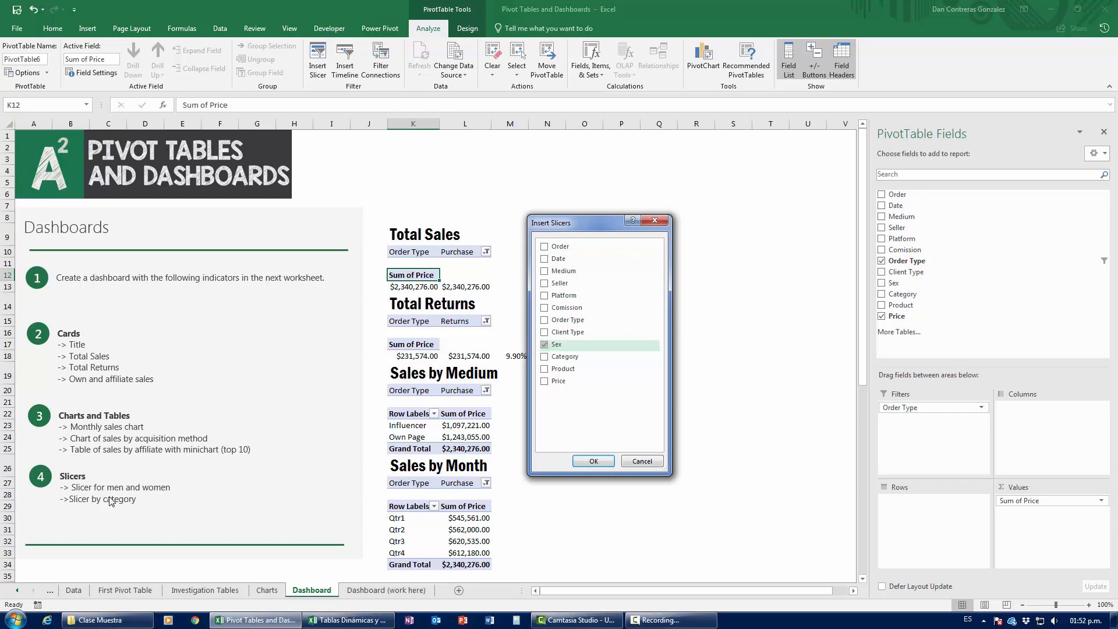
{"action": "left_click", "coordinate": [544, 356]}
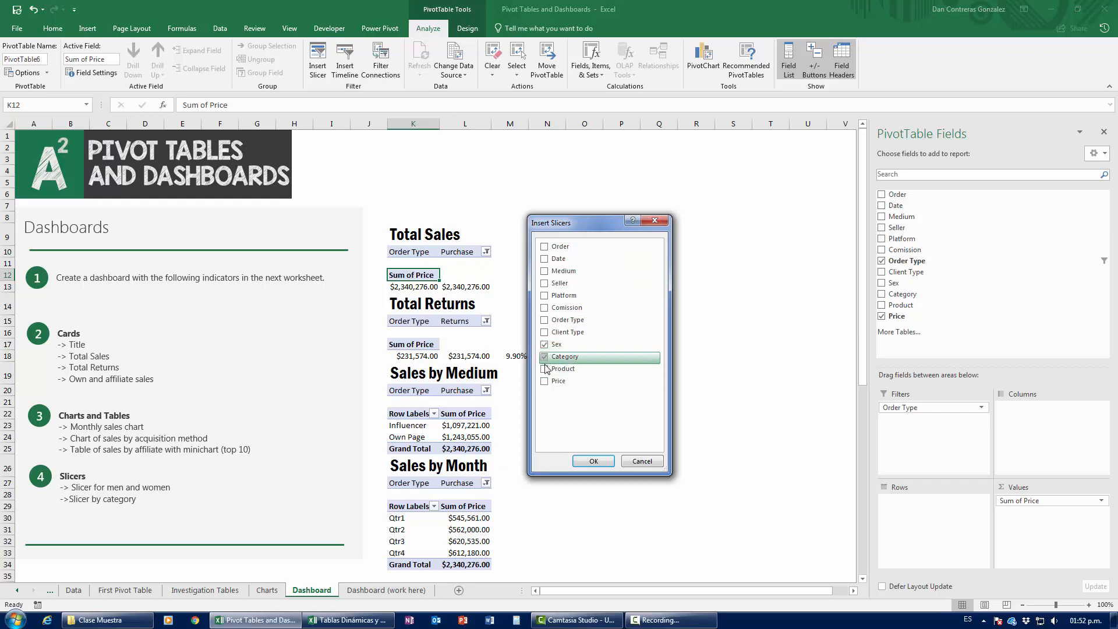
{"action": "left_click", "coordinate": [592, 462]}
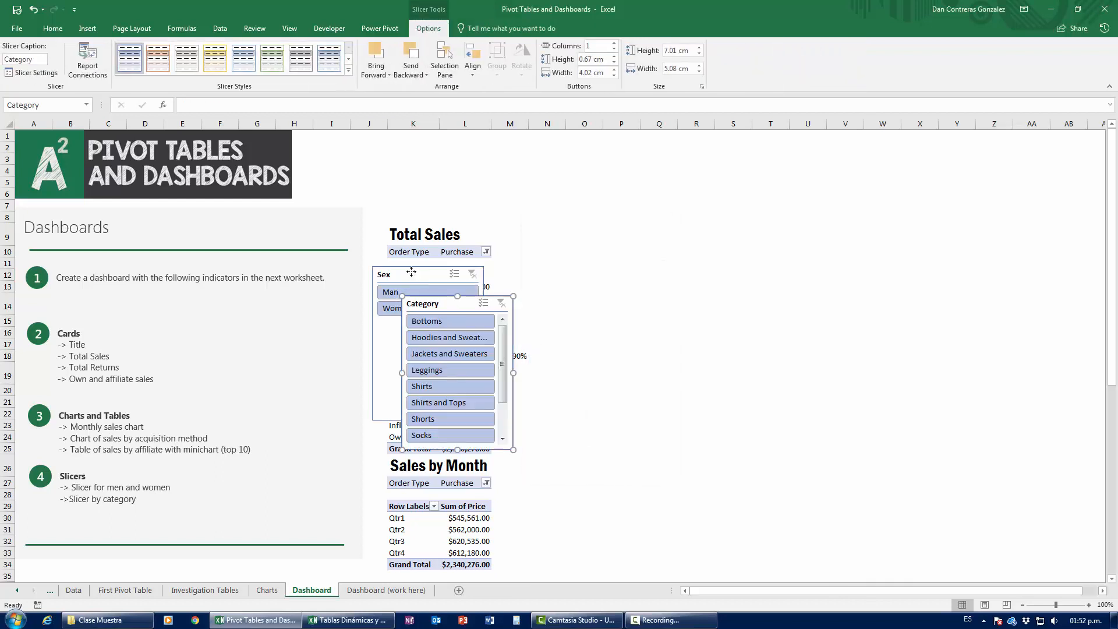
Cut both slicers from the Dashboard sheet and paste them into the Dashboard (work here) sheet.
{"action": "left_click", "coordinate": [411, 271]}
{"action": "left_click", "coordinate": [444, 302], "text": "ctrl"}
{"action": "left_click_drag", "start_coordinate": [419, 276], "coordinate": [674, 233]}
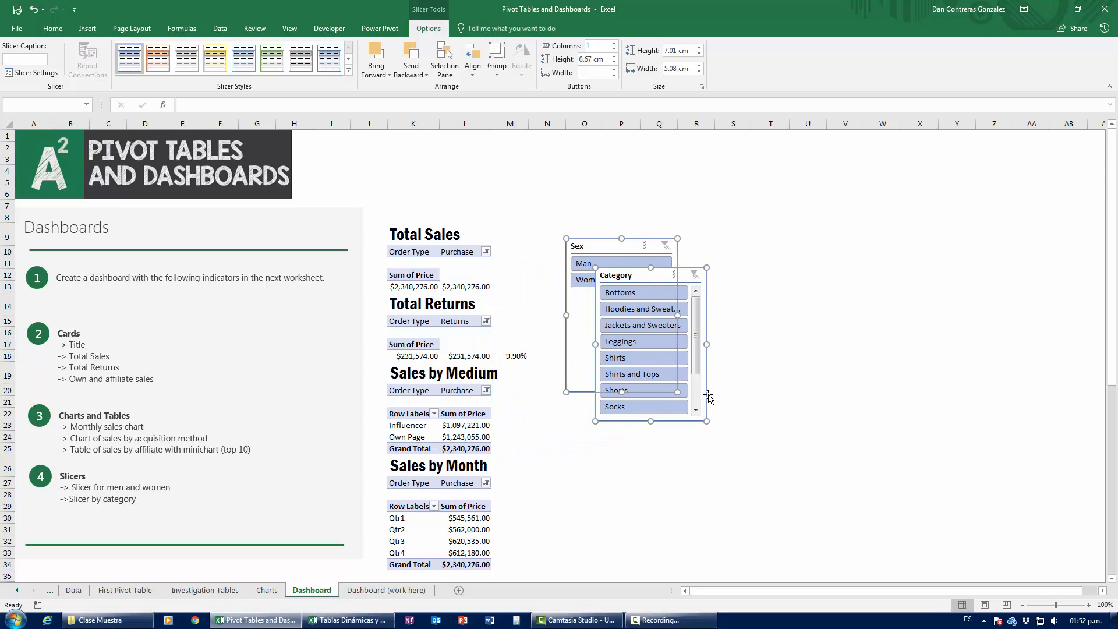
{"action": "key", "text": "ctrl+x"}
{"action": "left_click", "coordinate": [386, 590]}
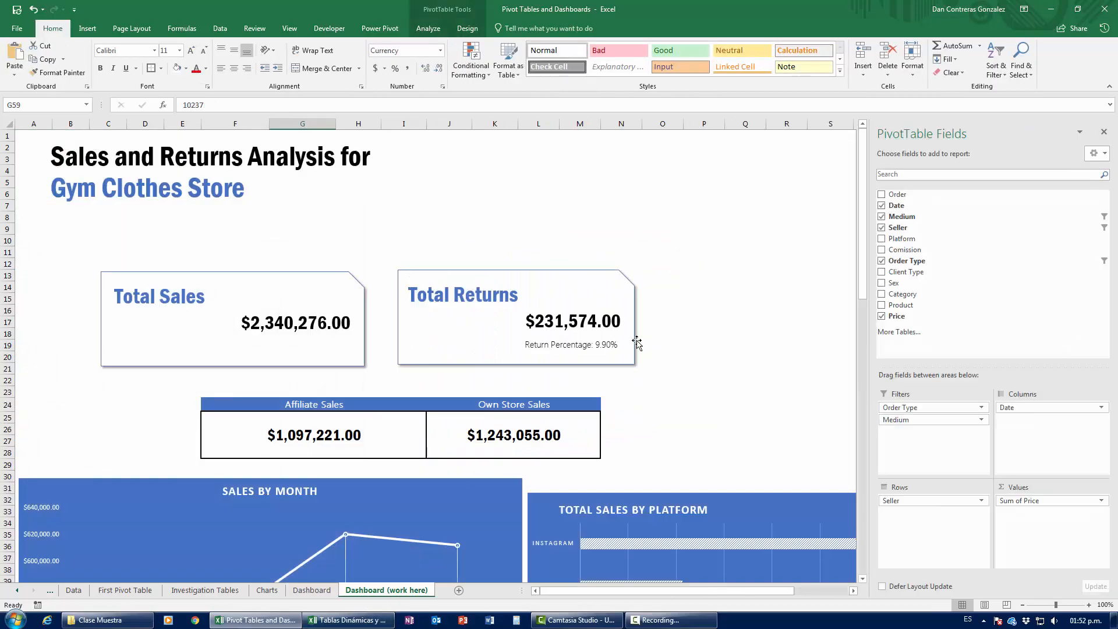
{"action": "scroll", "coordinate": [637, 344], "scroll_direction": "down", "scroll_amount": 13}
{"action": "key", "text": "ctrl+v"}
Move the slicers up beside the Total Returns card, with Category separated from Sex.
{"action": "left_click_drag", "start_coordinate": [326, 350], "coordinate": [629, 324]}
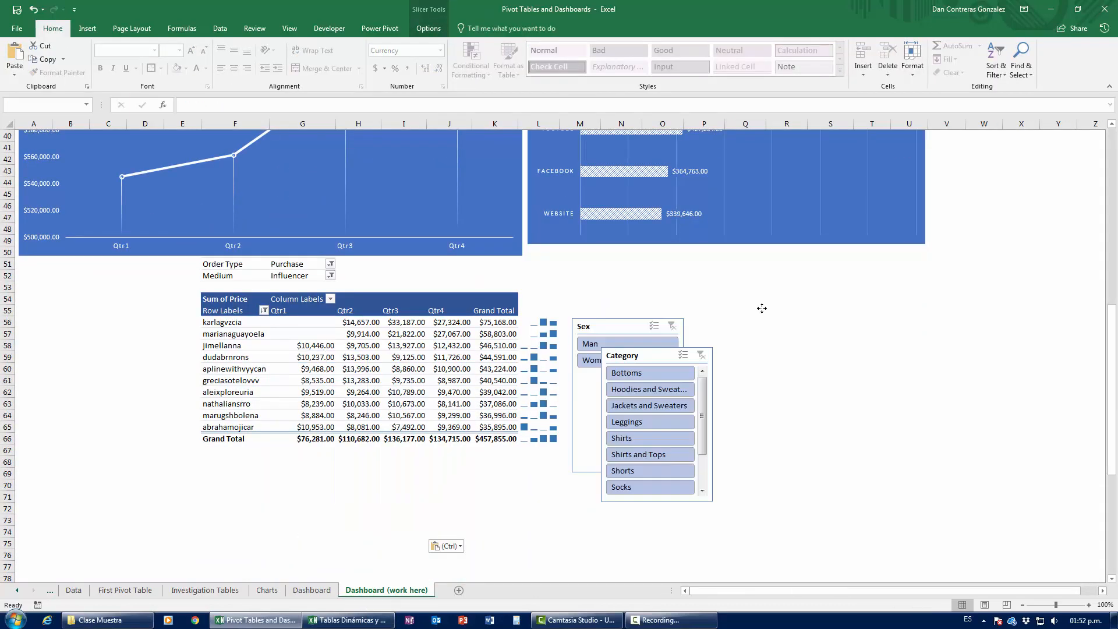
{"action": "left_click_drag", "start_coordinate": [762, 308], "coordinate": [804, 294]}
{"action": "scroll", "coordinate": [803, 350], "scroll_direction": "up", "scroll_amount": 6}
{"action": "left_click_drag", "start_coordinate": [797, 502], "coordinate": [681, 150]}
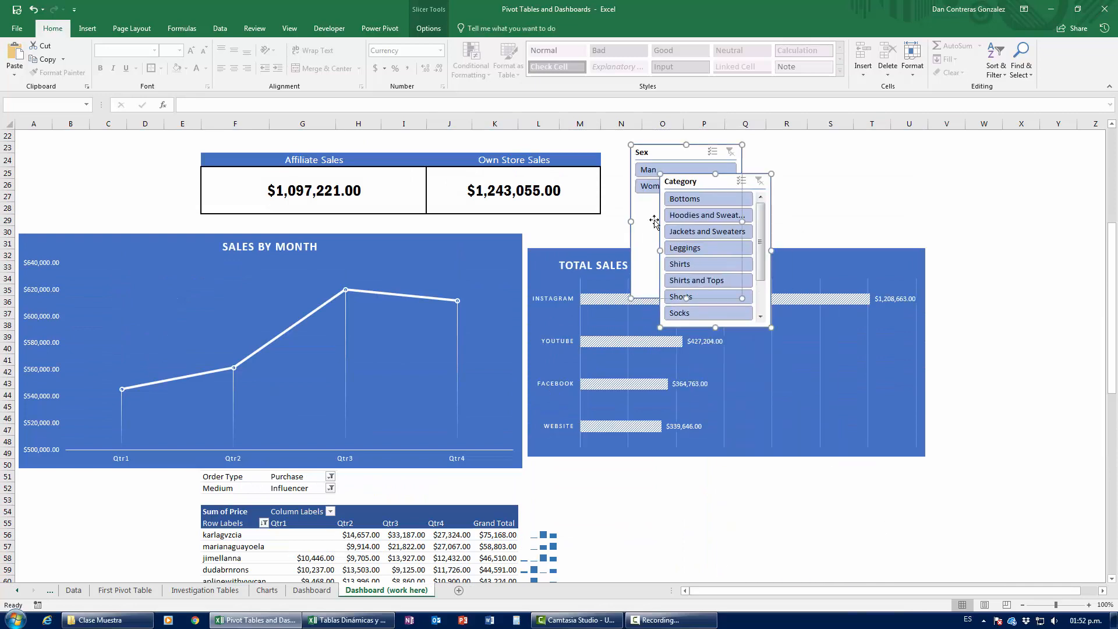
{"action": "scroll", "coordinate": [654, 222], "scroll_direction": "up", "scroll_amount": 7}
{"action": "left_click_drag", "start_coordinate": [670, 399], "coordinate": [872, 246]}
Shorten the Sex slicer to fit its two buttons, and lengthen the Category slicer to show every category, placing it next to Sex.
{"action": "left_click", "coordinate": [871, 310]}
{"action": "left_click", "coordinate": [701, 391]}
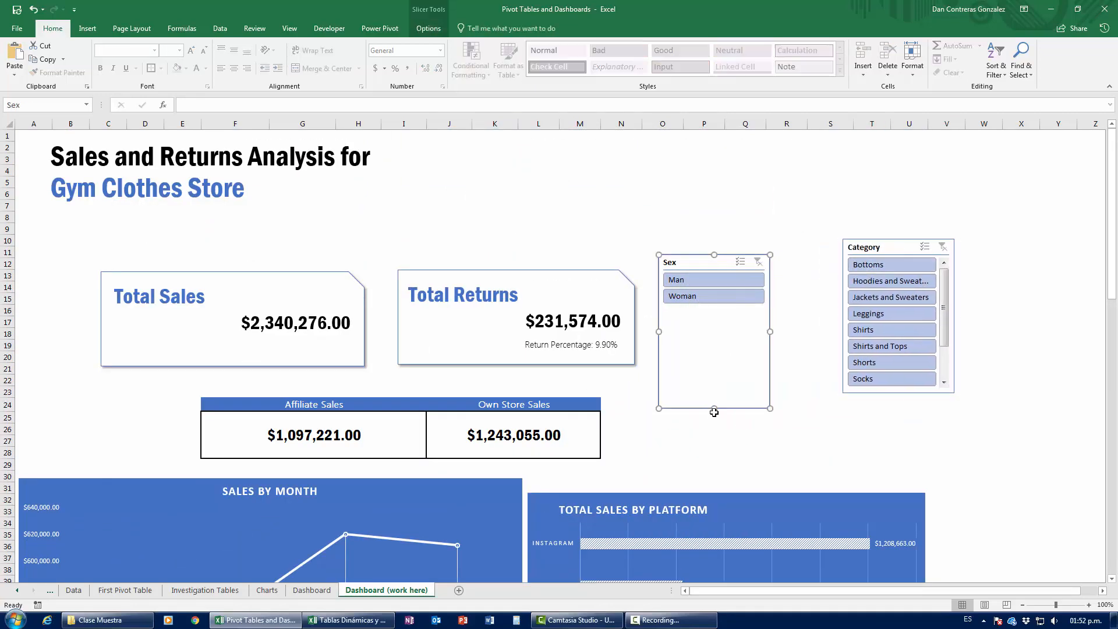
{"action": "left_click_drag", "start_coordinate": [714, 413], "coordinate": [714, 314]}
{"action": "left_click_drag", "start_coordinate": [876, 243], "coordinate": [824, 253]}
{"action": "left_click_drag", "start_coordinate": [848, 406], "coordinate": [848, 477]}
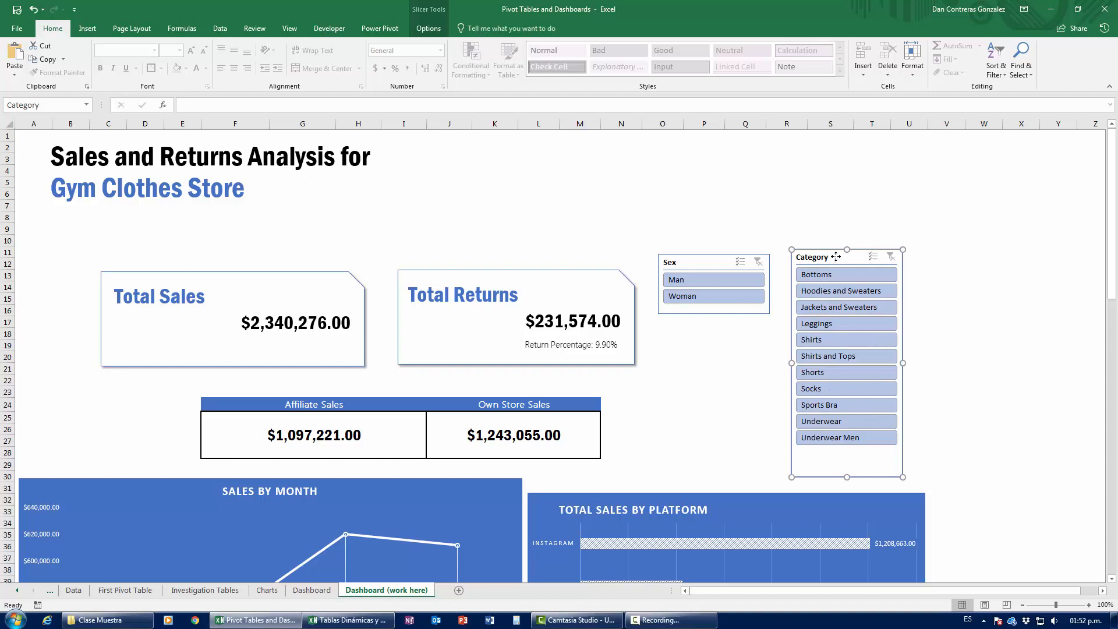
{"action": "left_click_drag", "start_coordinate": [846, 250], "coordinate": [833, 229]}
{"action": "left_click", "coordinate": [1013, 324]}
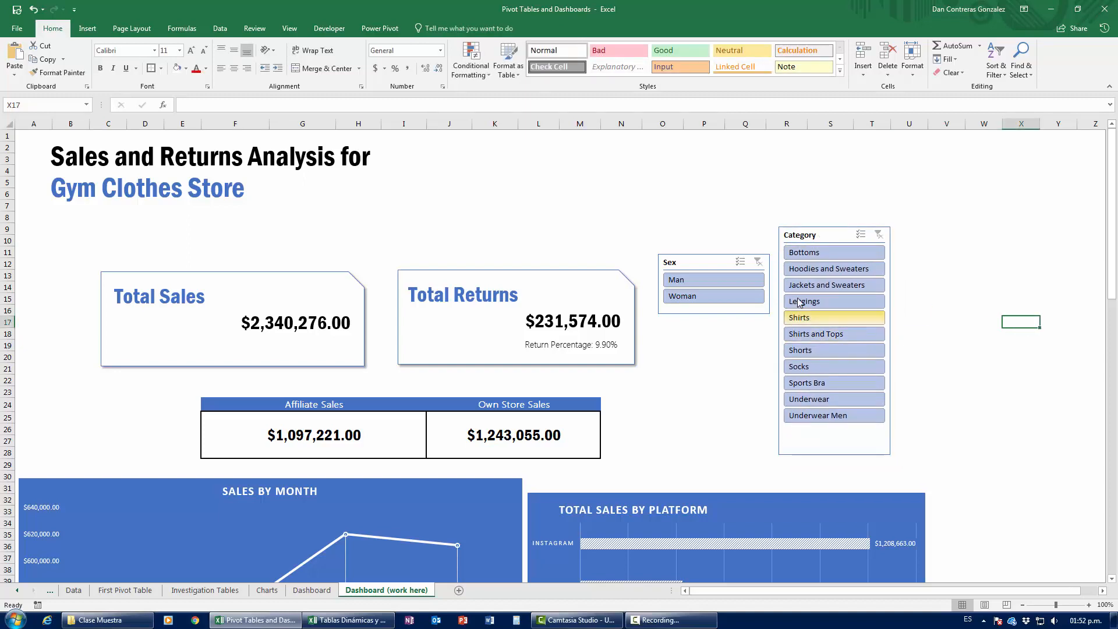
Filter by Man with the Sex slicer, check which cards, charts and tables respond, and clear the filter.
{"action": "left_click", "coordinate": [740, 282]}
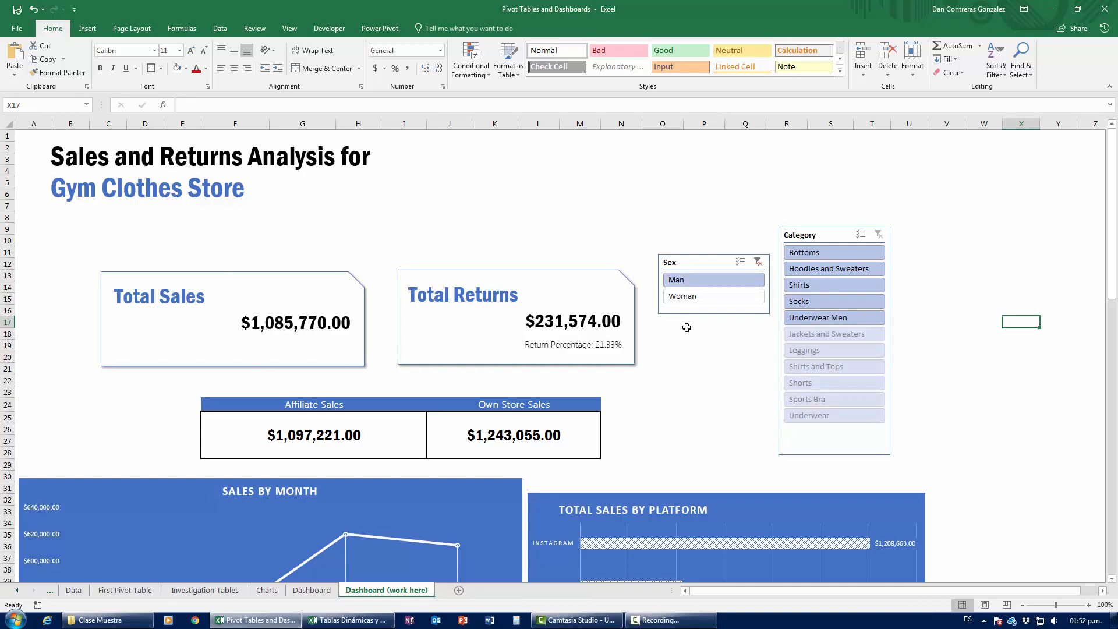
{"action": "scroll", "coordinate": [546, 451], "scroll_direction": "down", "scroll_amount": 13}
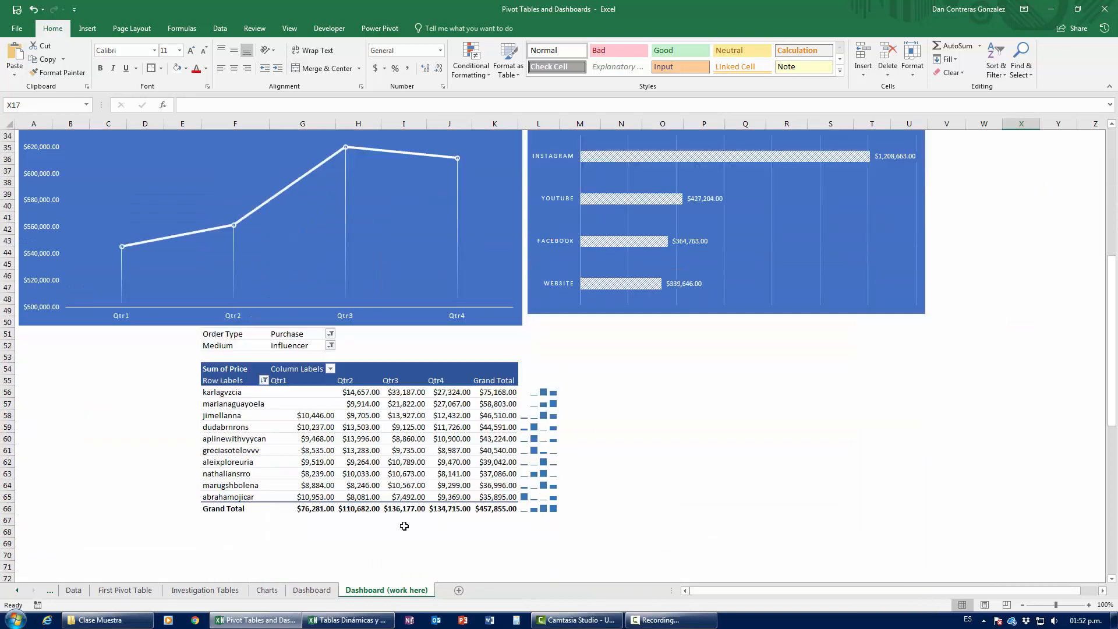
{"action": "scroll", "coordinate": [445, 460], "scroll_direction": "up", "scroll_amount": 8}
{"action": "scroll", "coordinate": [444, 459], "scroll_direction": "up", "scroll_amount": 5}
{"action": "left_click", "coordinate": [759, 262]}
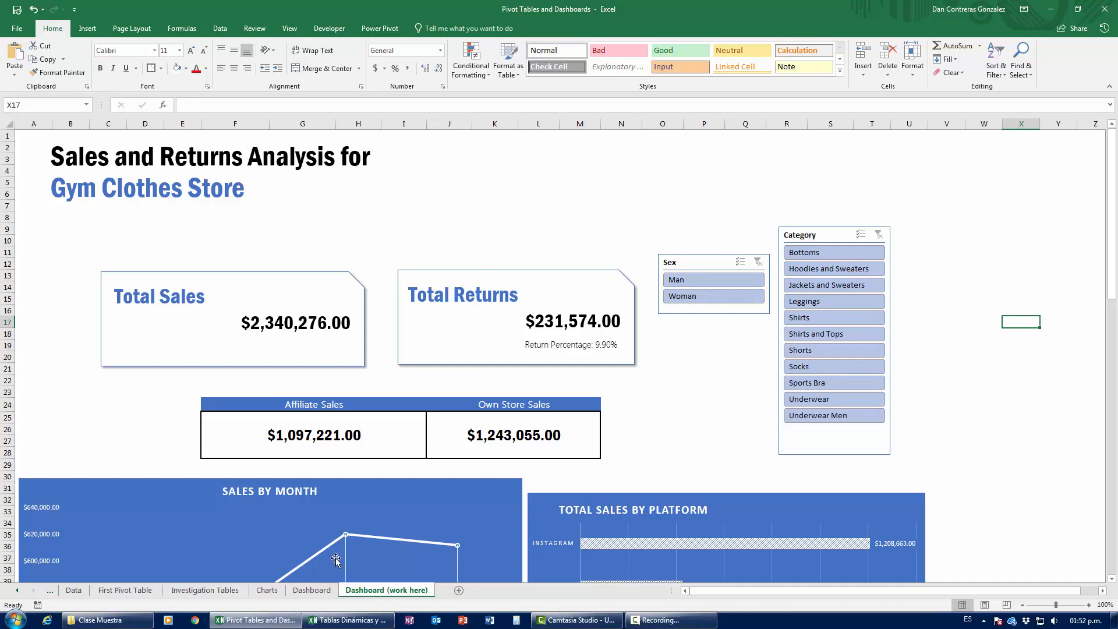
Review the source pivot tables on the Dashboard sheet and return to the Dashboard (work here) sheet.
{"action": "left_click", "coordinate": [314, 589]}
{"action": "left_click", "coordinate": [417, 287]}
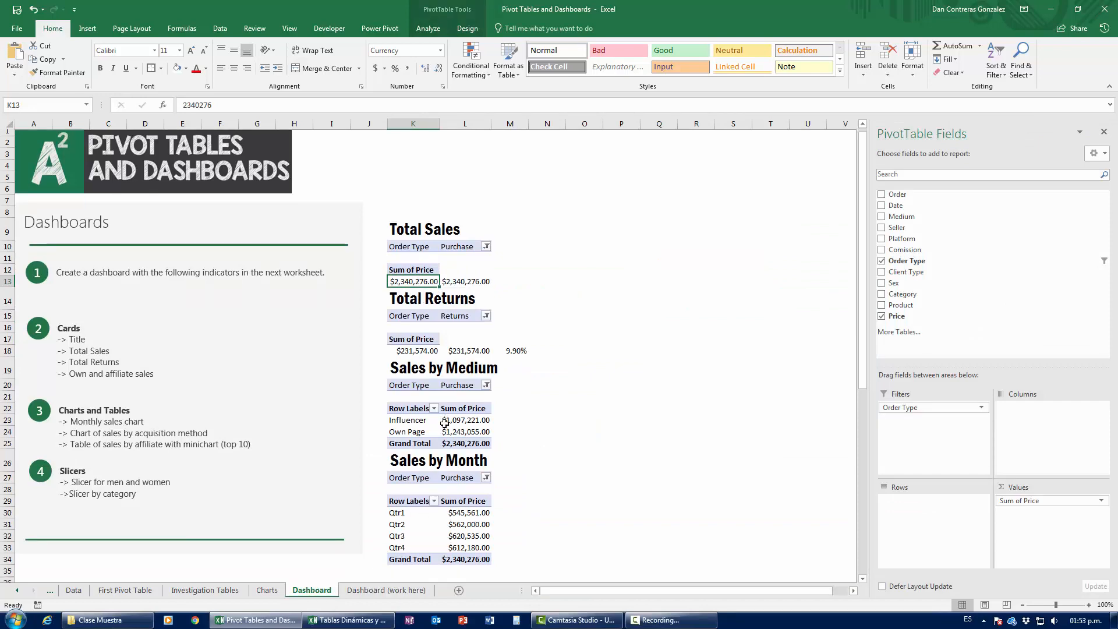
{"action": "scroll", "coordinate": [447, 352], "scroll_direction": "down", "scroll_amount": 5}
{"action": "left_click", "coordinate": [386, 590]}
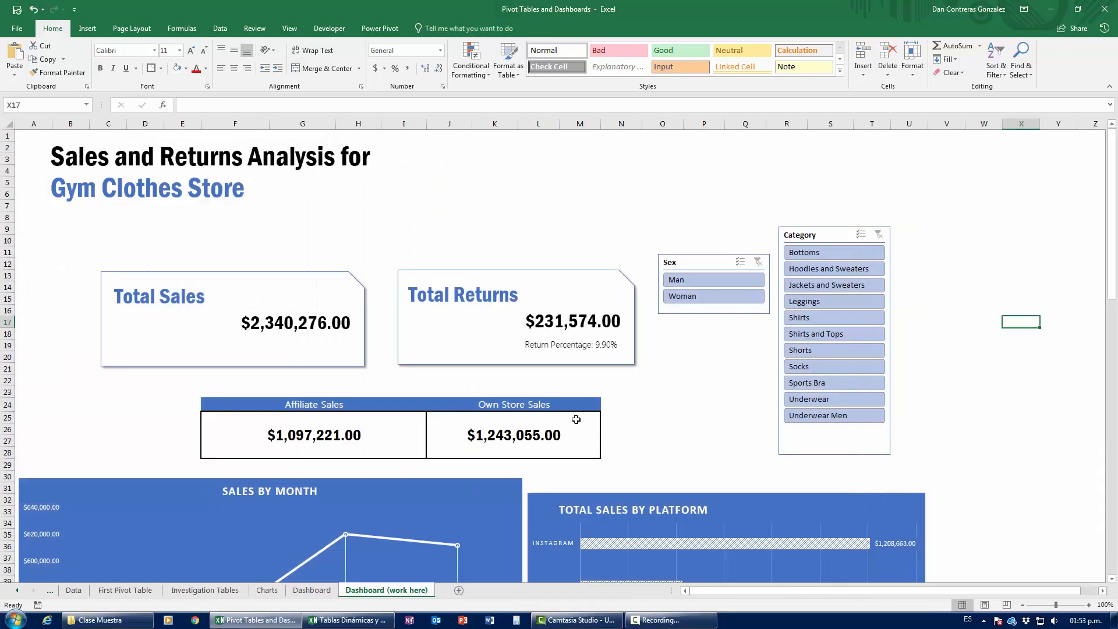
Open the Sex slicer's report connections, enlarge the list, and select every pivot table from PivotTable1 to PivotTable11.
{"action": "left_click", "coordinate": [716, 313]}
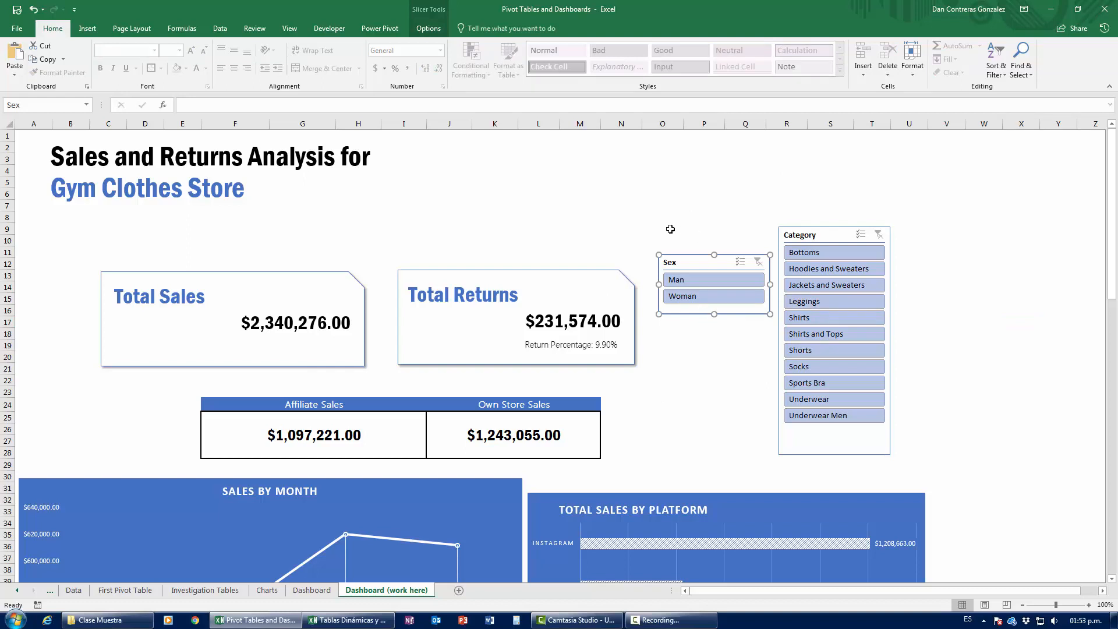
{"action": "left_click", "coordinate": [428, 28]}
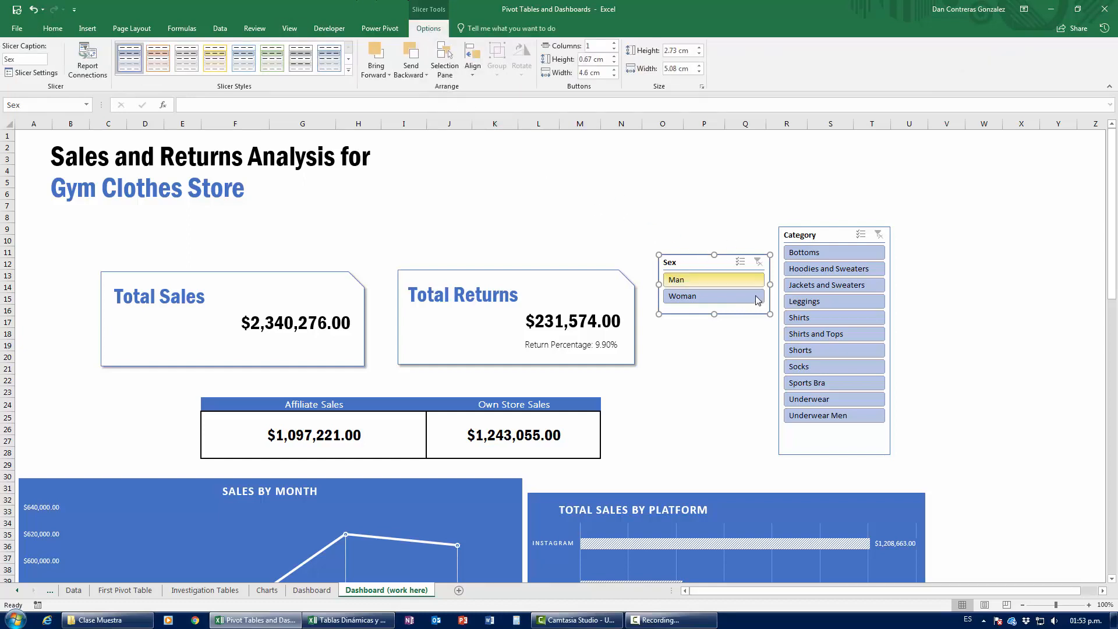
{"action": "left_click", "coordinate": [81, 78]}
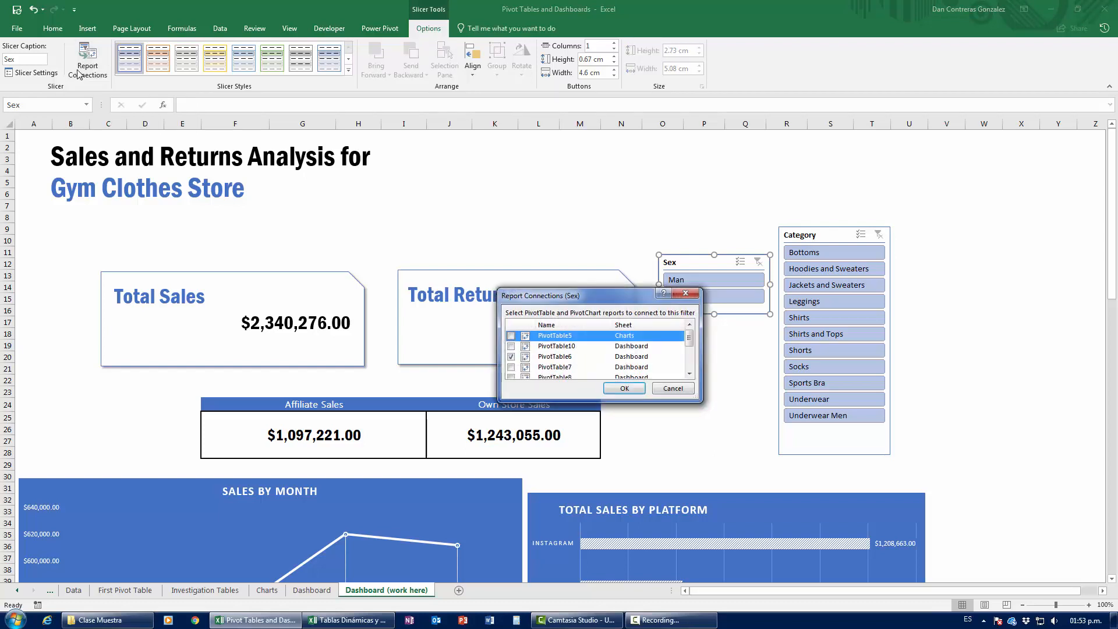
{"action": "left_click_drag", "start_coordinate": [696, 395], "coordinate": [804, 552]}
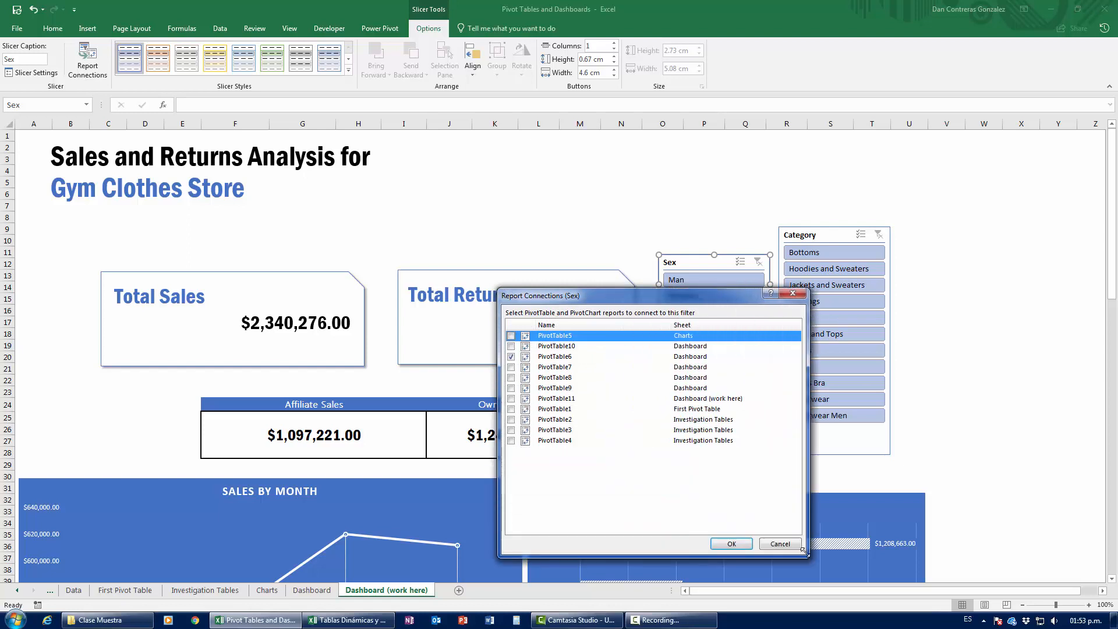
{"action": "left_click", "coordinate": [511, 346]}
{"action": "left_click", "coordinate": [511, 368]}
{"action": "left_click", "coordinate": [511, 388]}
{"action": "left_click", "coordinate": [511, 399]}
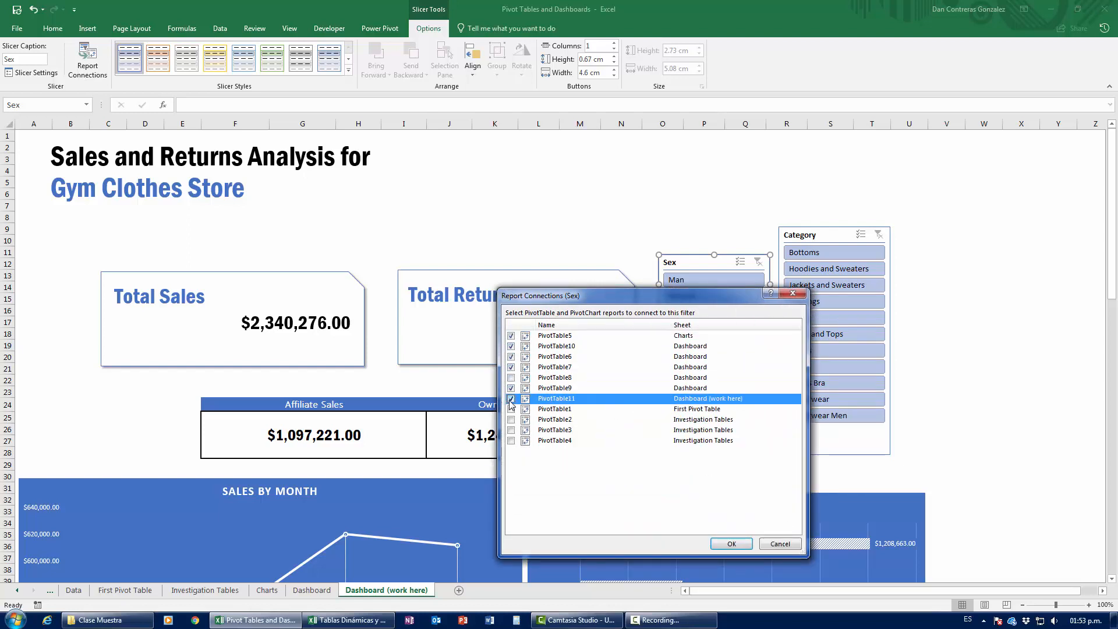
{"action": "left_click", "coordinate": [511, 378]}
{"action": "left_click", "coordinate": [511, 409]}
{"action": "left_click", "coordinate": [511, 420]}
{"action": "left_click", "coordinate": [511, 431]}
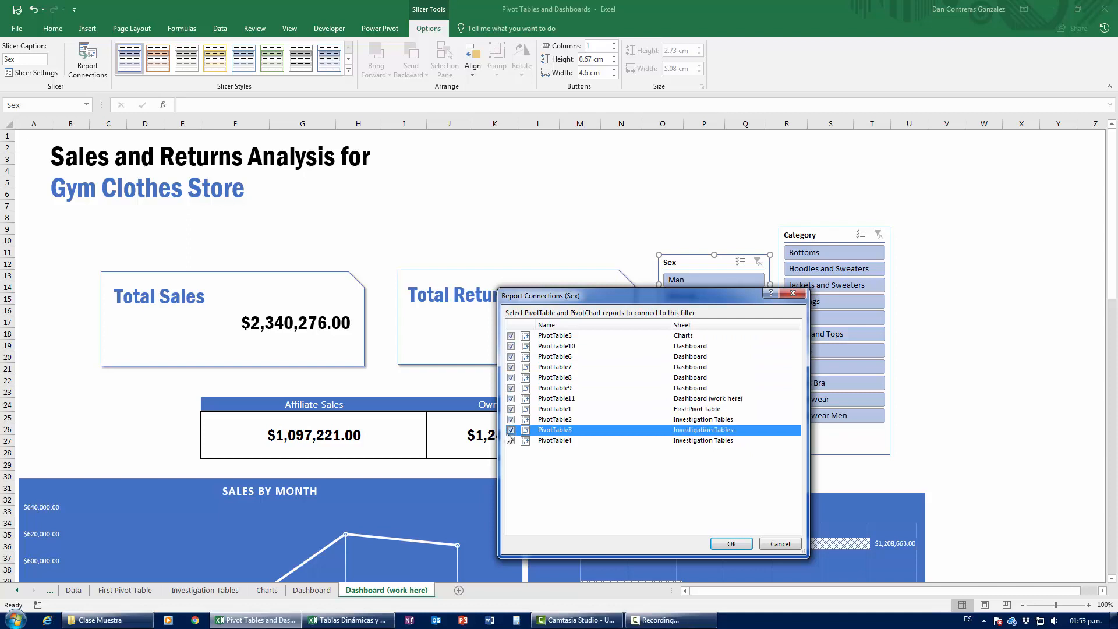
{"action": "left_click", "coordinate": [511, 440]}
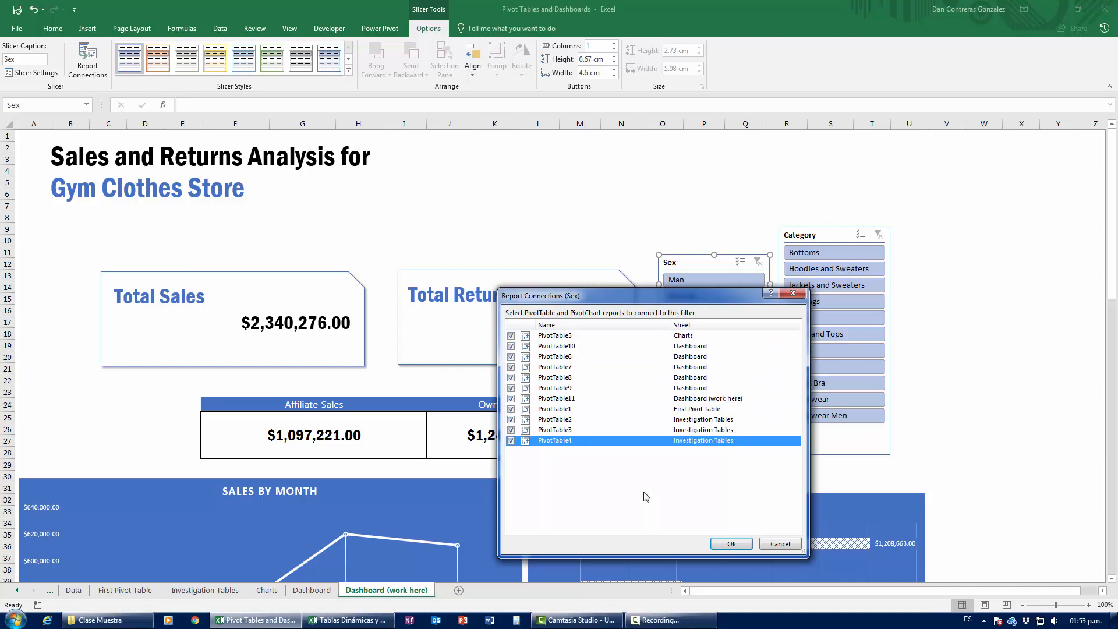
Disconnect PivotTable1 to PivotTable5 from the Sex slicer, keeping only the Dashboard and Dashboard (work here) tables, and apply the connections.
{"action": "left_click", "coordinate": [511, 409]}
{"action": "left_click", "coordinate": [512, 419]}
{"action": "left_click", "coordinate": [511, 430]}
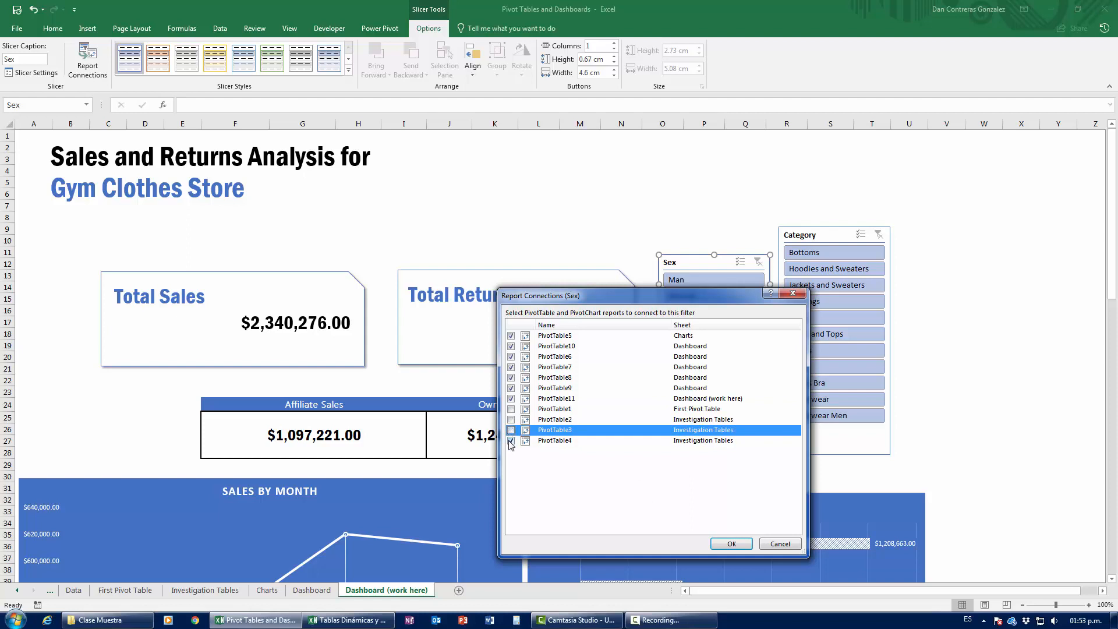
{"action": "left_click", "coordinate": [512, 440]}
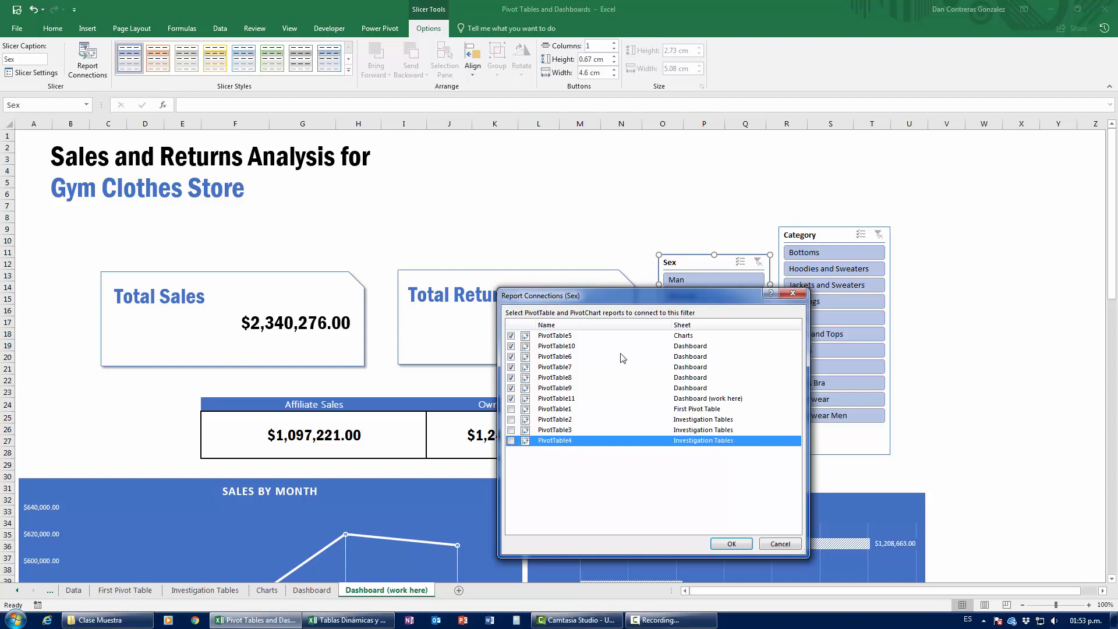
{"action": "left_click", "coordinate": [511, 336]}
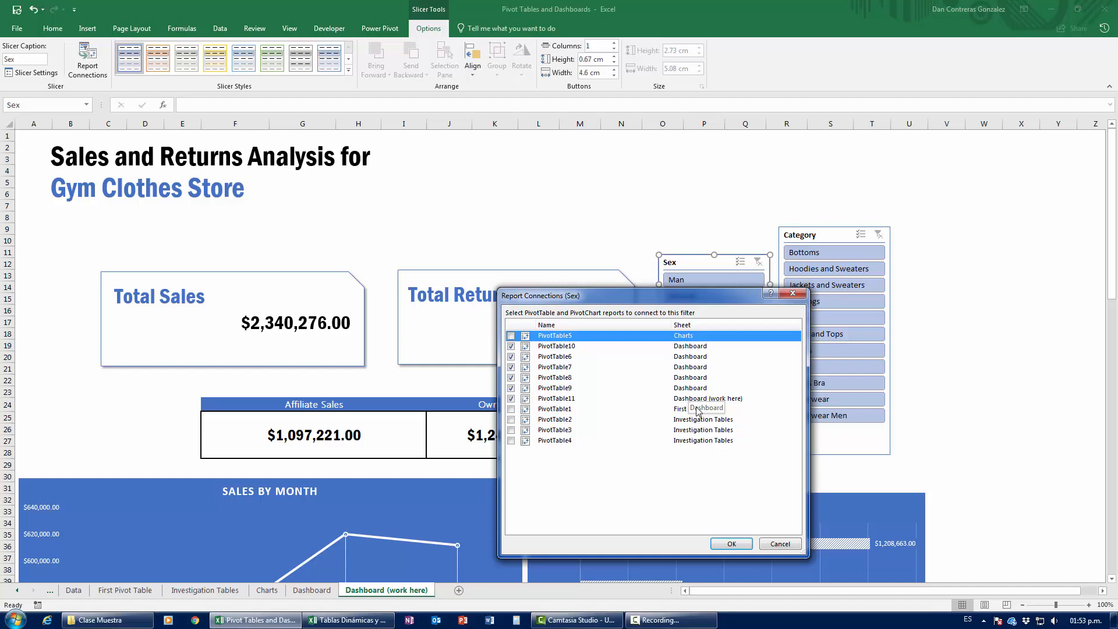
{"action": "left_click", "coordinate": [731, 544]}
{"action": "left_click", "coordinate": [947, 429]}
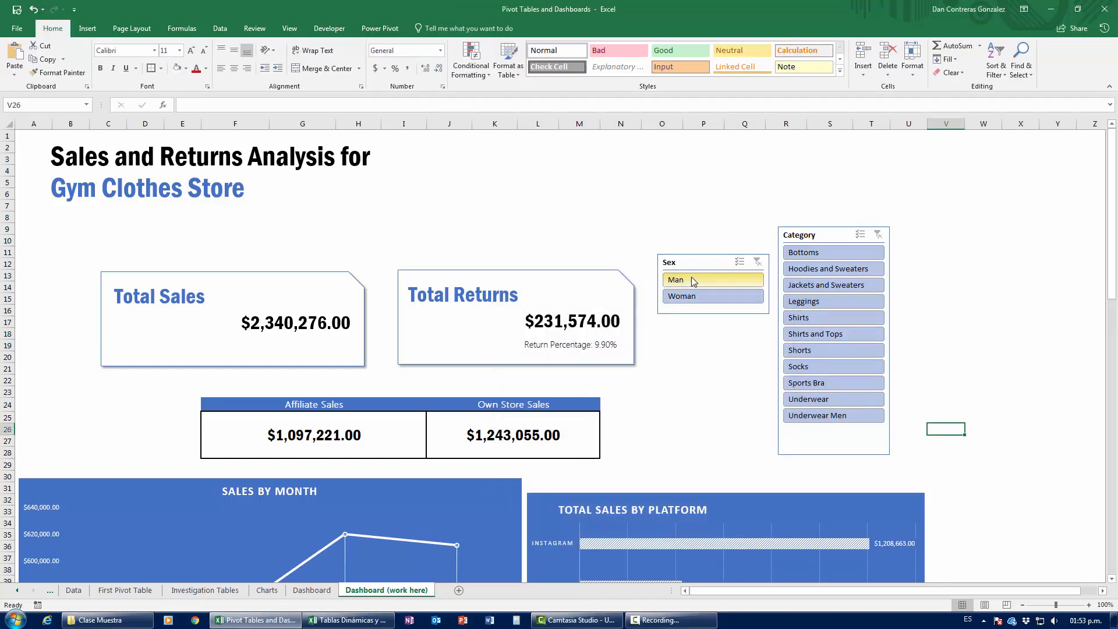
Test the Sex slicer with Man and Woman, checking the cards, charts and affiliate table, and clear the filter.
{"action": "left_click", "coordinate": [693, 282]}
{"action": "scroll", "coordinate": [437, 536], "scroll_direction": "down", "scroll_amount": 7}
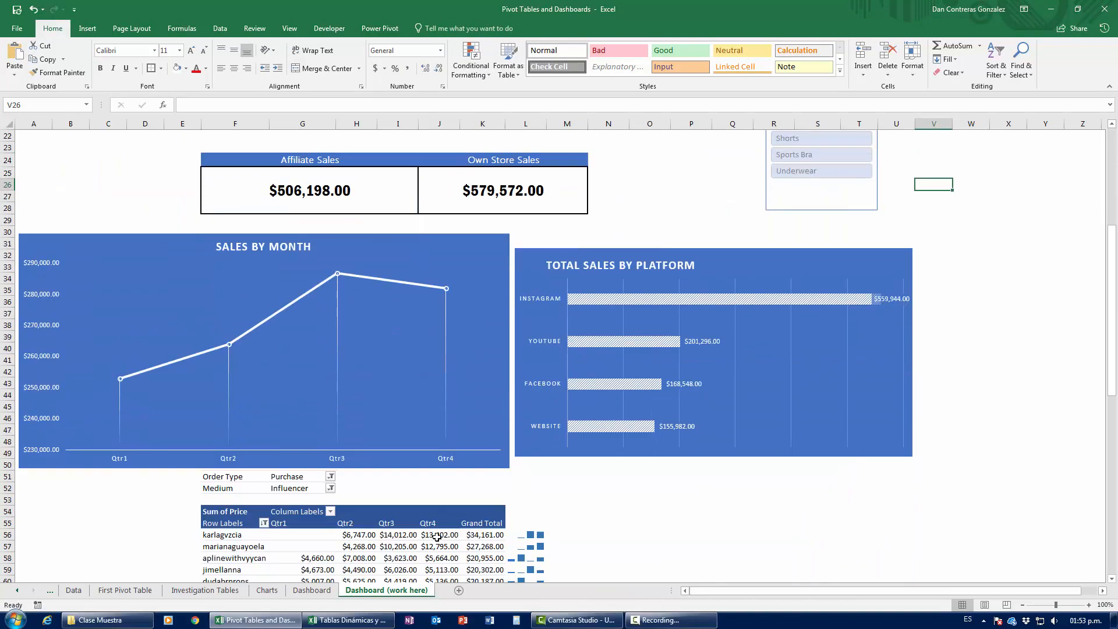
{"action": "scroll", "coordinate": [437, 534], "scroll_direction": "down", "scroll_amount": 8}
{"action": "scroll", "coordinate": [631, 285], "scroll_direction": "up", "scroll_amount": 15}
{"action": "left_click", "coordinate": [670, 296]}
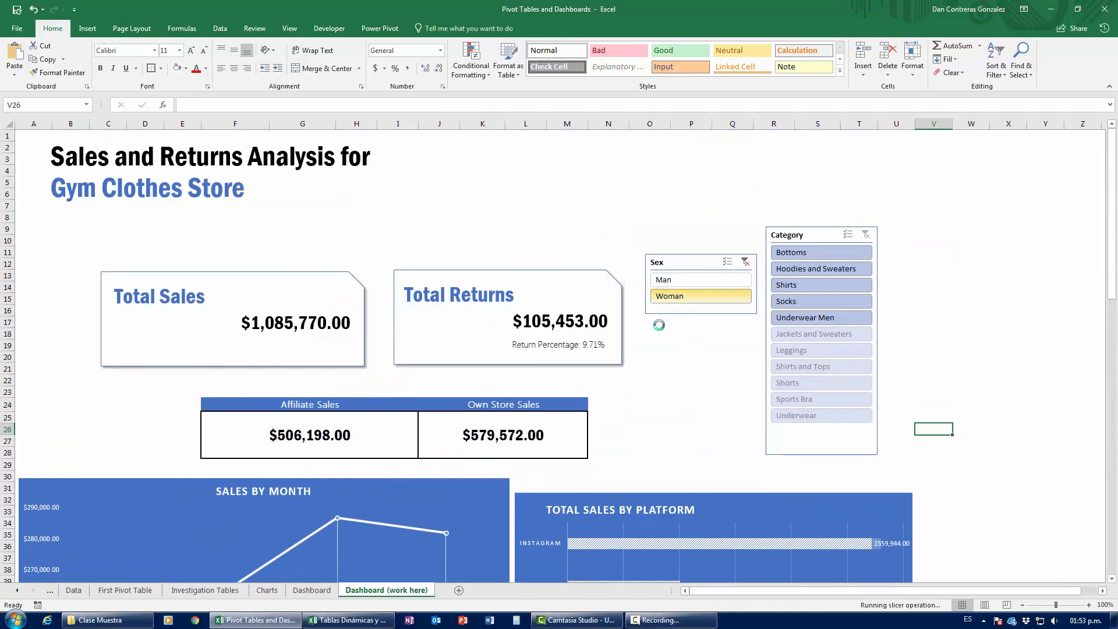
{"action": "scroll", "coordinate": [489, 466], "scroll_direction": "down", "scroll_amount": 9}
{"action": "scroll", "coordinate": [465, 472], "scroll_direction": "up", "scroll_amount": 9}
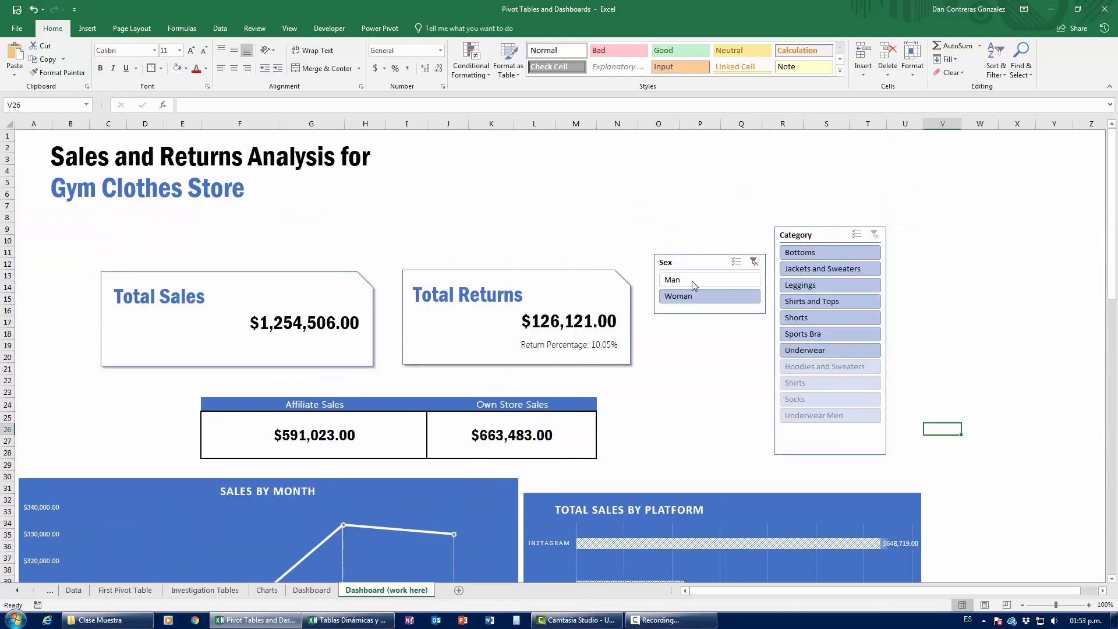
{"action": "left_click", "coordinate": [701, 279]}
{"action": "left_click", "coordinate": [744, 263]}
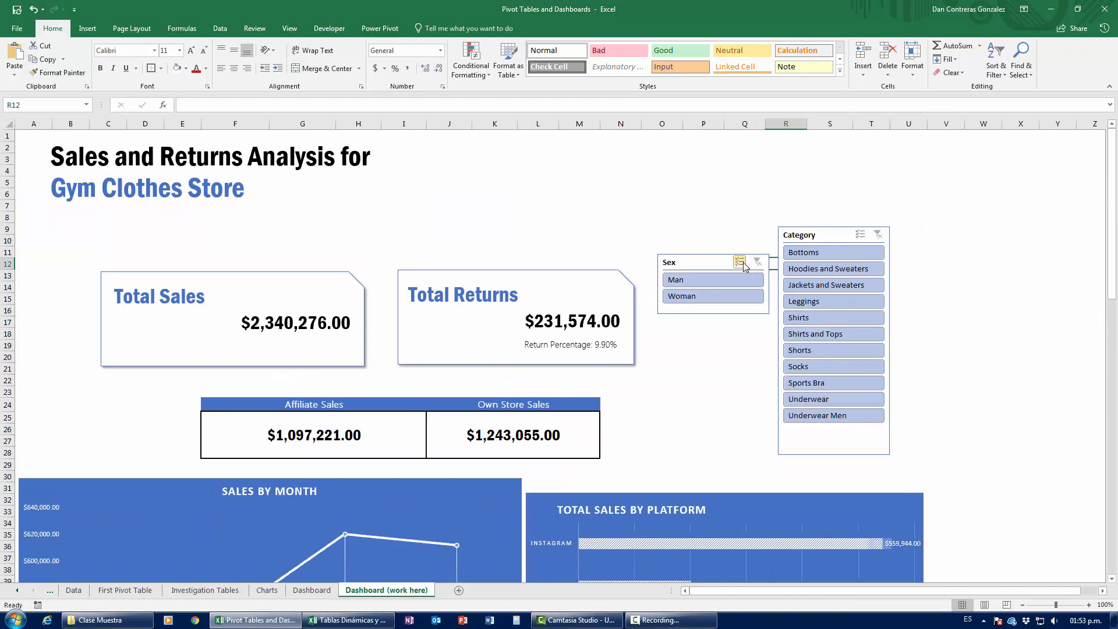
Filter by Bottoms, and connect the Category slicer to PivotTable6 through PivotTable11 on the Dashboard and Dashboard (work here) sheets.
{"action": "left_click", "coordinate": [800, 237]}
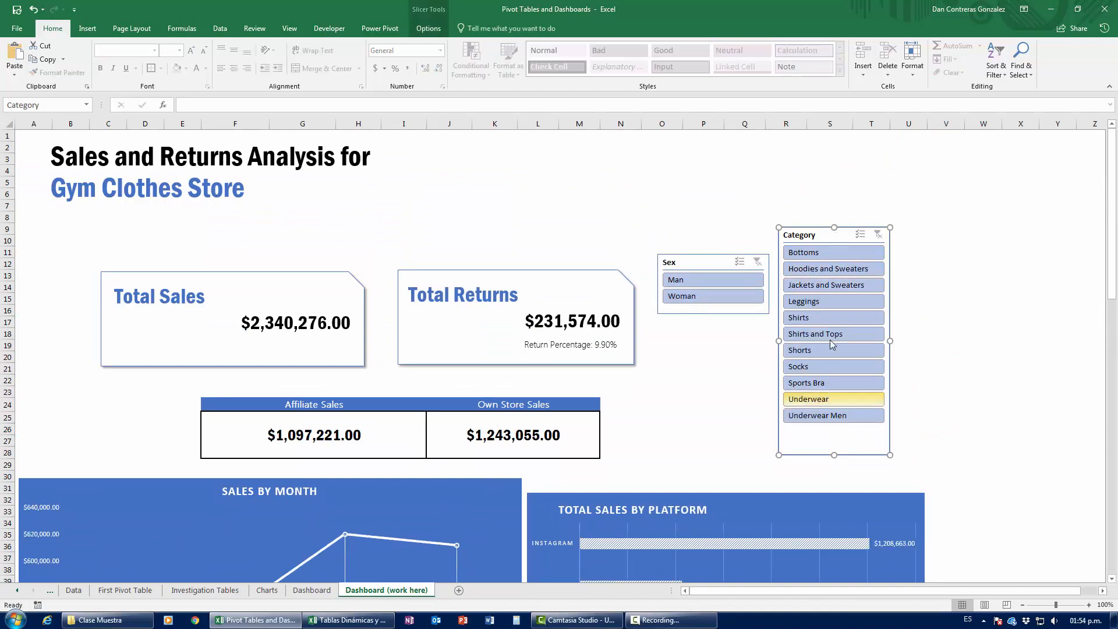
{"action": "left_click", "coordinate": [826, 252]}
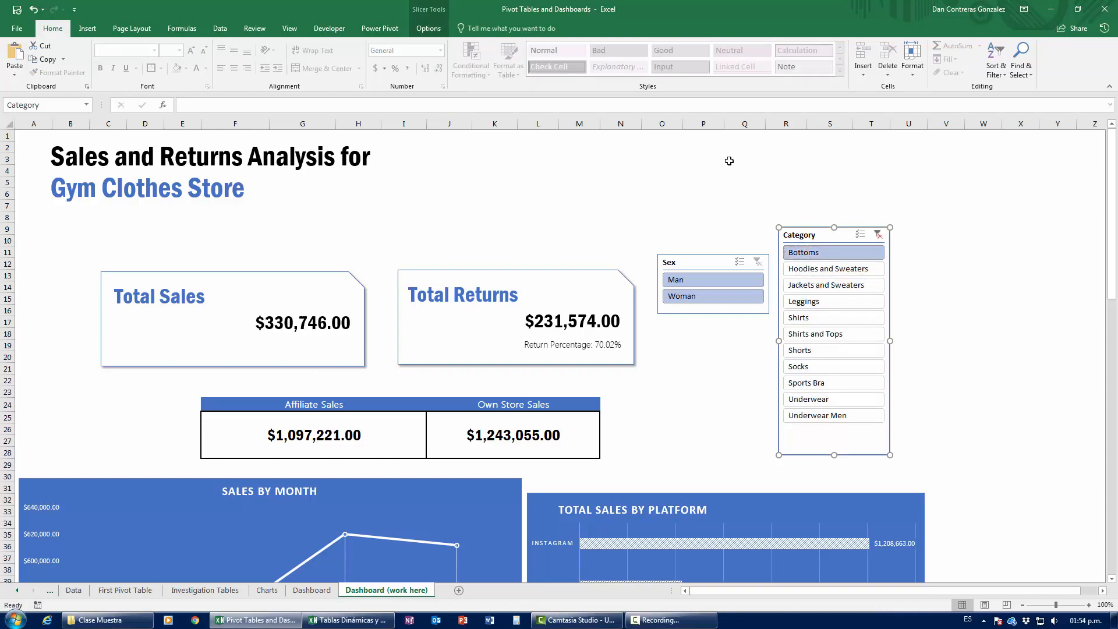
{"action": "left_click", "coordinate": [428, 28]}
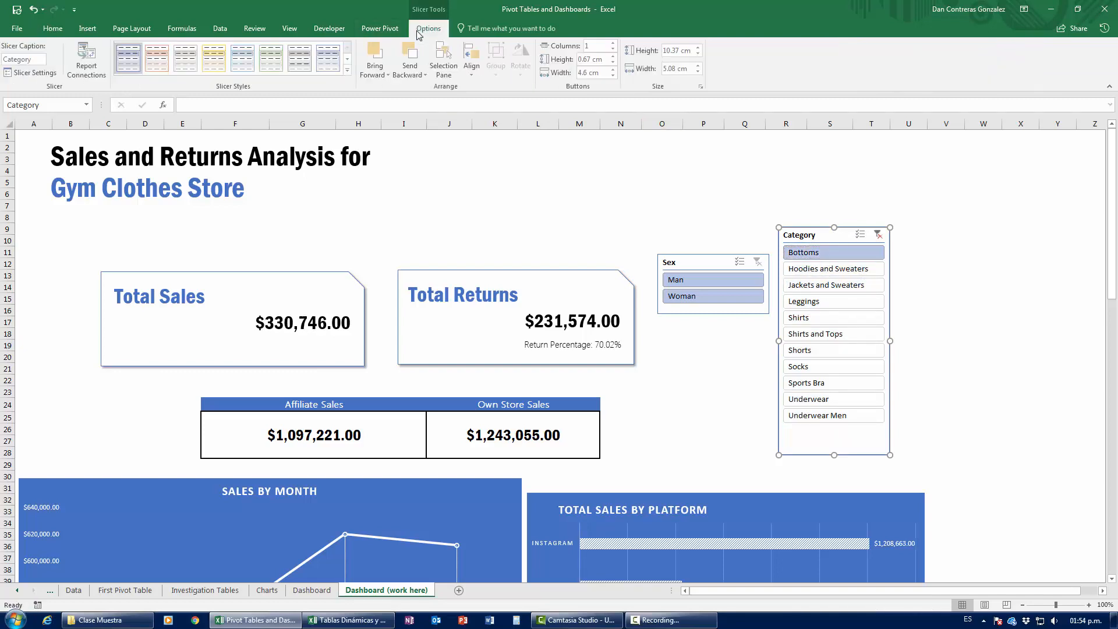
{"action": "left_click", "coordinate": [100, 70]}
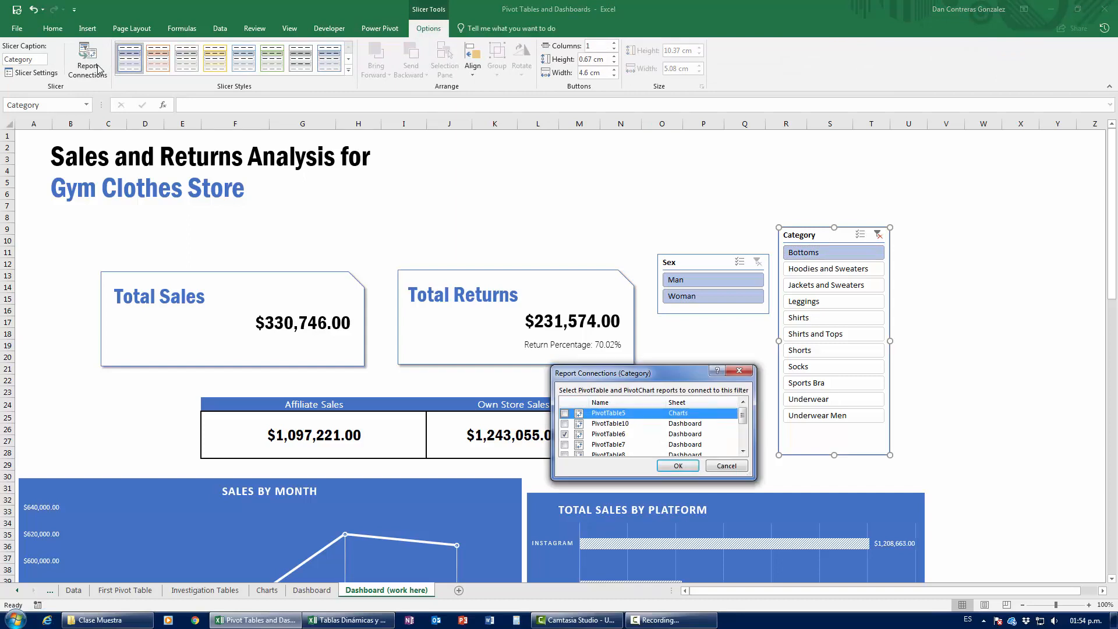
{"action": "left_click_drag", "start_coordinate": [661, 380], "coordinate": [401, 213]}
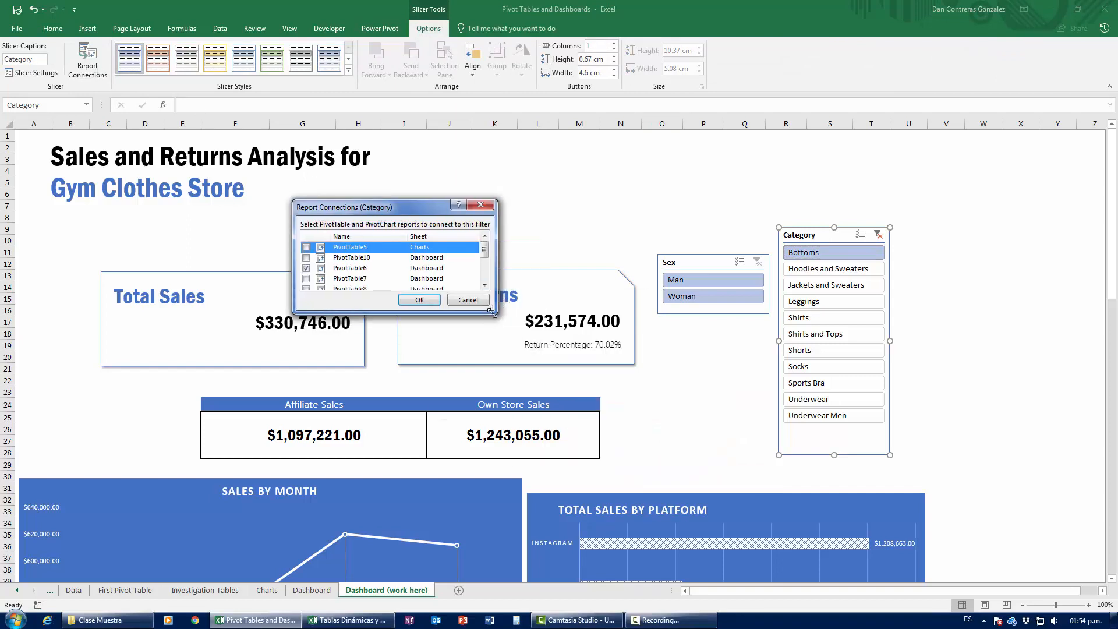
{"action": "left_click_drag", "start_coordinate": [491, 312], "coordinate": [721, 518]}
{"action": "left_click", "coordinate": [305, 257]}
{"action": "left_click", "coordinate": [305, 267]}
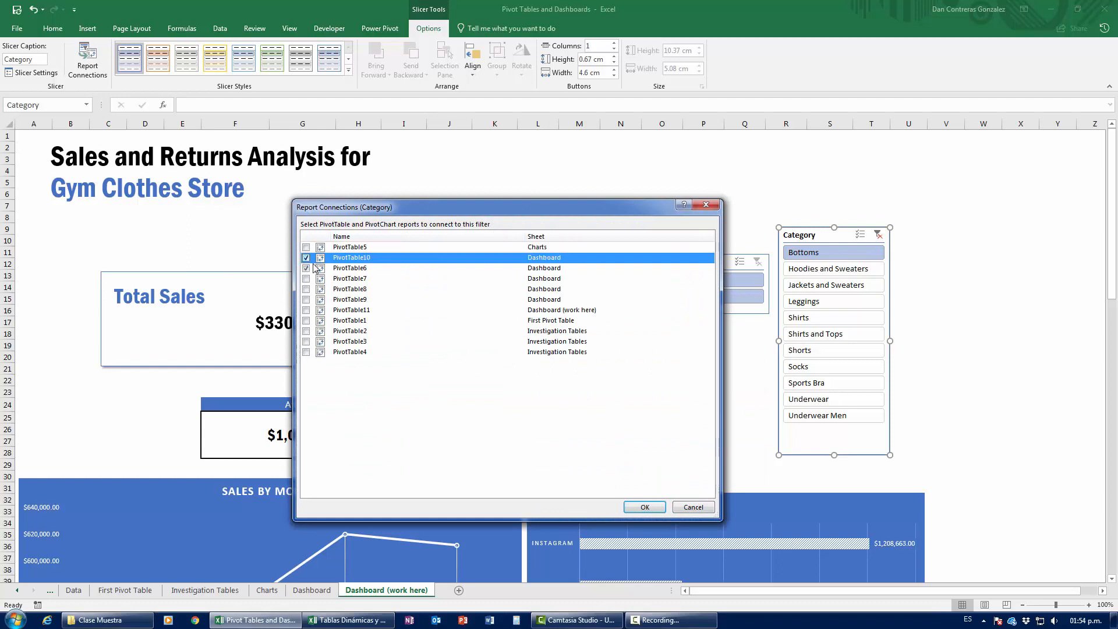
{"action": "left_click", "coordinate": [306, 279]}
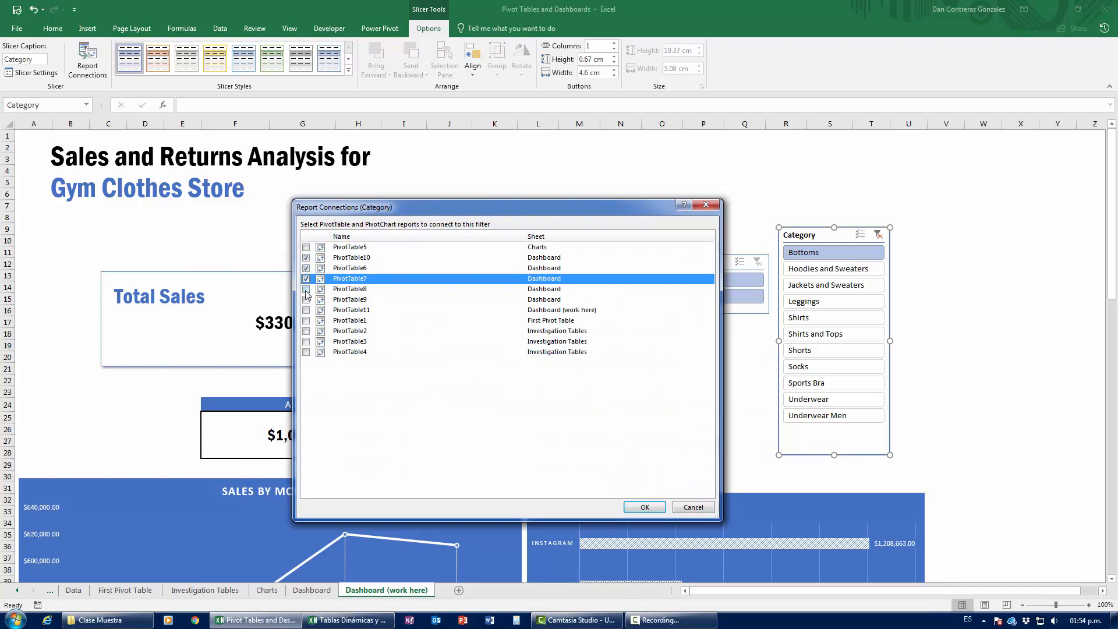
{"action": "left_click", "coordinate": [306, 289]}
{"action": "left_click", "coordinate": [306, 299]}
{"action": "left_click", "coordinate": [306, 309]}
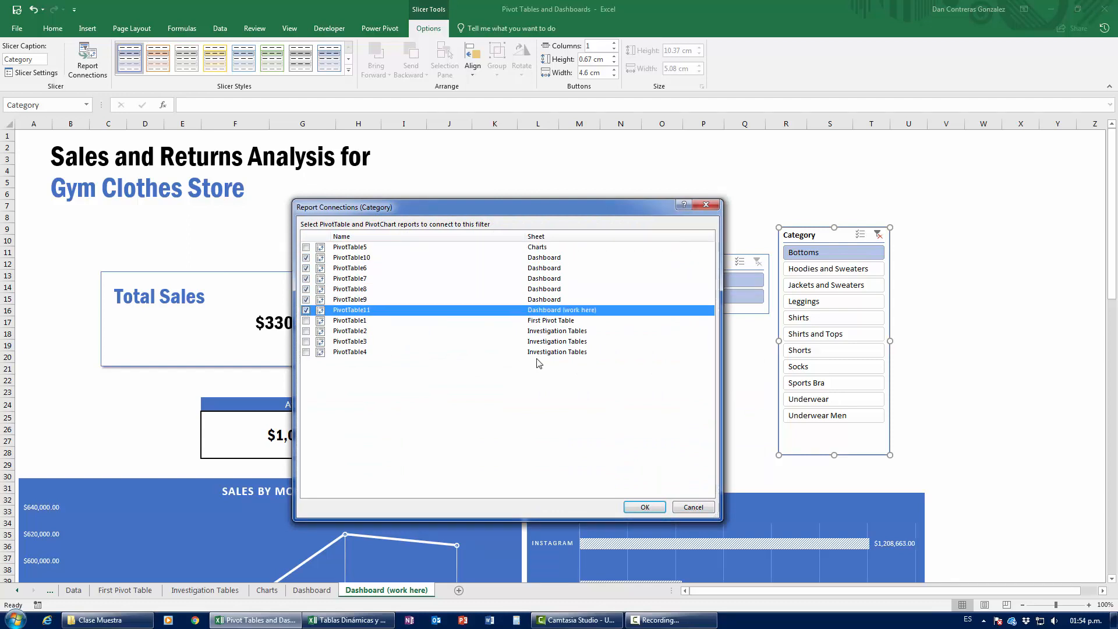
{"action": "left_click", "coordinate": [645, 506]}
Test the Category slicer with Hoodies and Sweaters, Shirts, and Shirts and Tops, checking how the cards respond.
{"action": "left_click", "coordinate": [804, 269]}
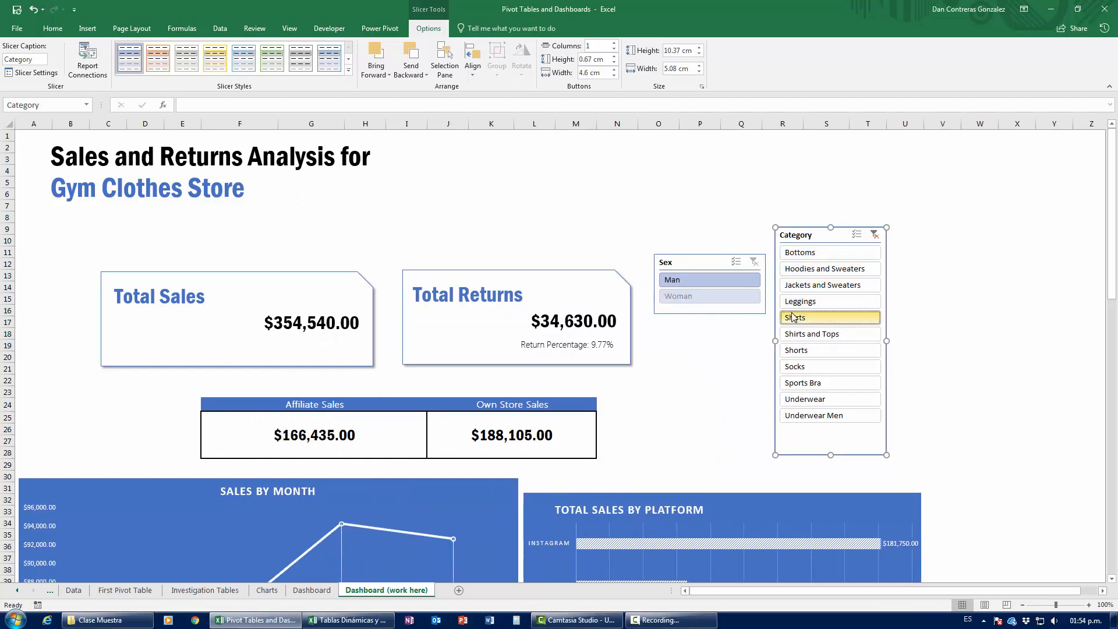
{"action": "left_click", "coordinate": [795, 317]}
{"action": "left_click", "coordinate": [794, 260]}
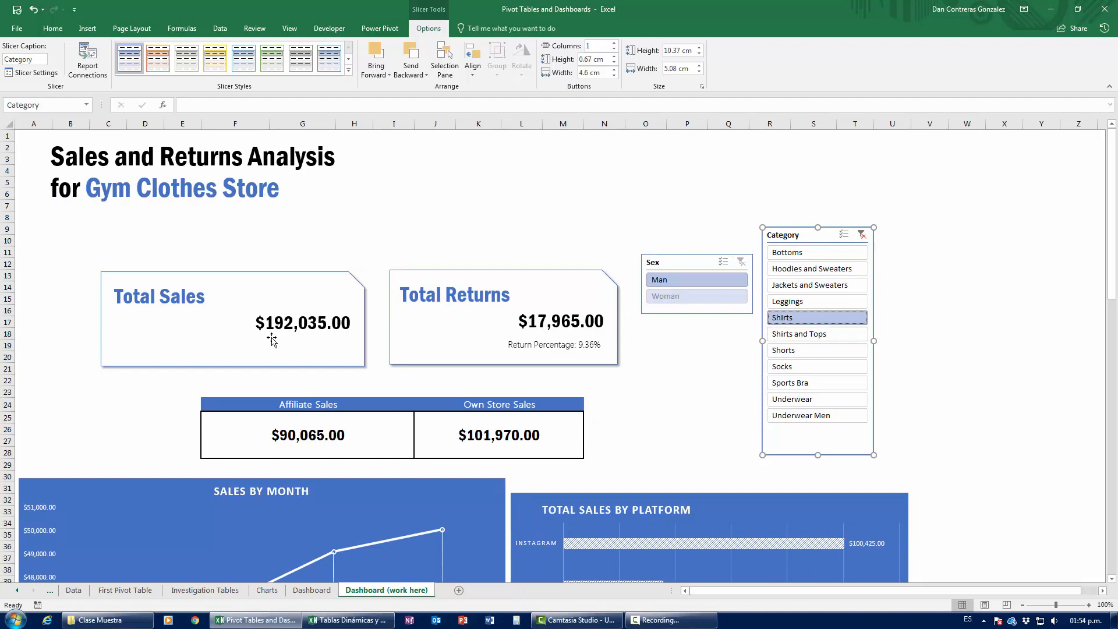
{"action": "left_click", "coordinate": [782, 337]}
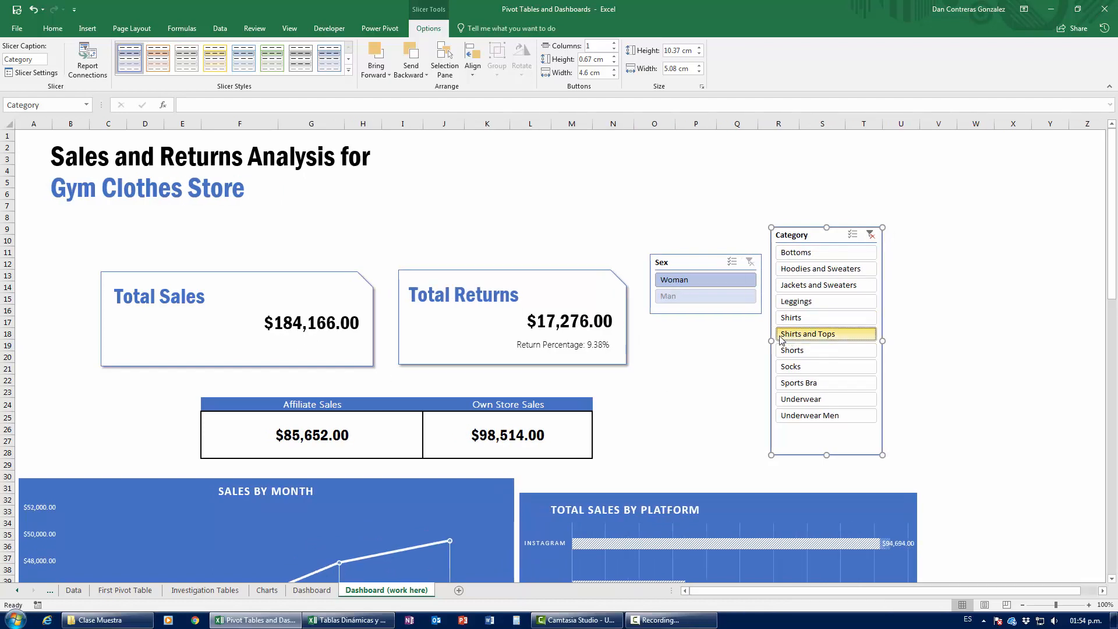
Apply the first dark blue slicer style to both the Sex and Category slicers.
{"action": "left_click", "coordinate": [686, 265], "text": "ctrl"}
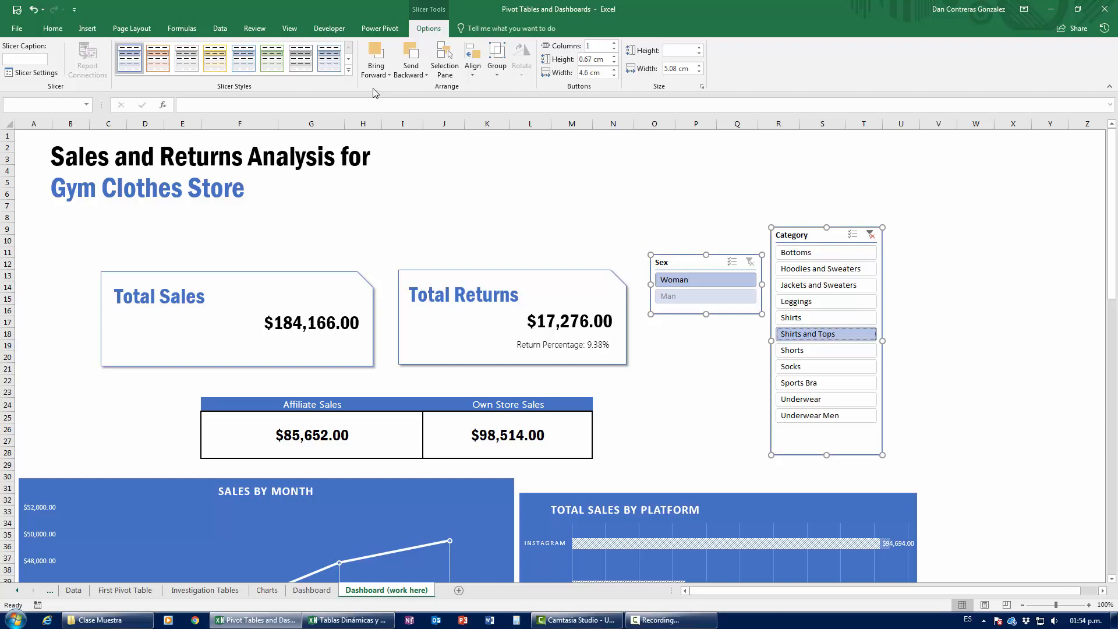
{"action": "left_click", "coordinate": [348, 70]}
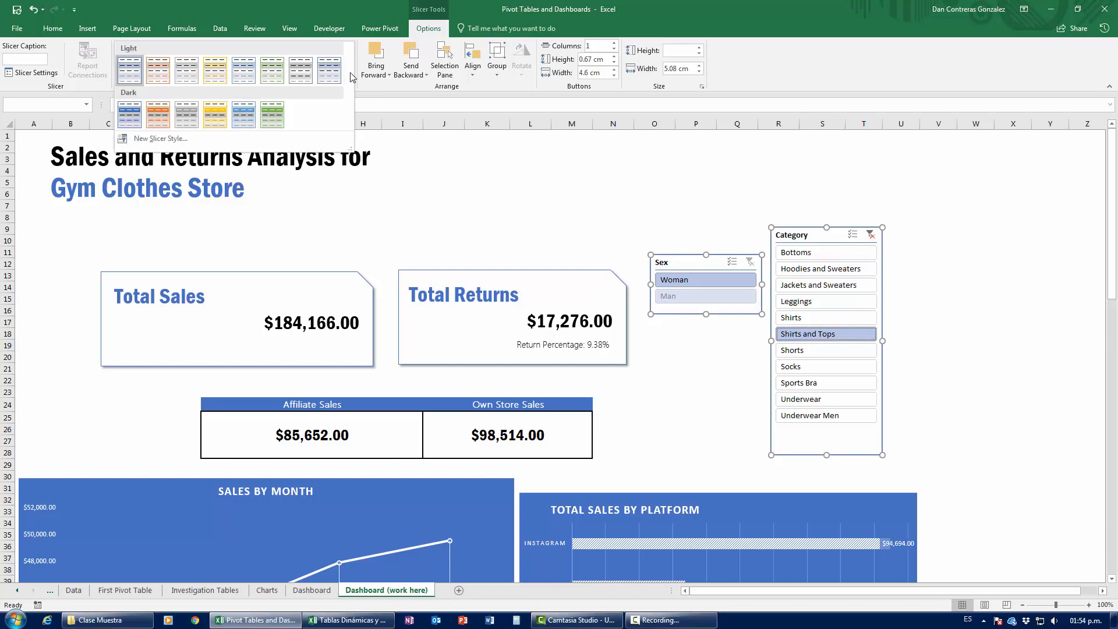
{"action": "left_click", "coordinate": [131, 115]}
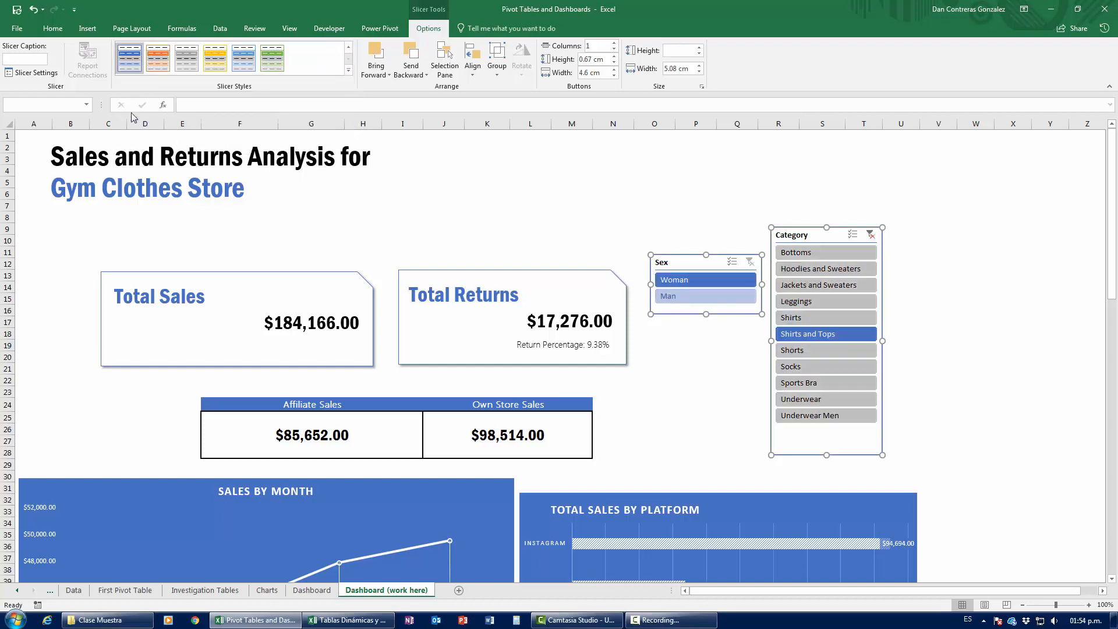
{"action": "left_click", "coordinate": [701, 224]}
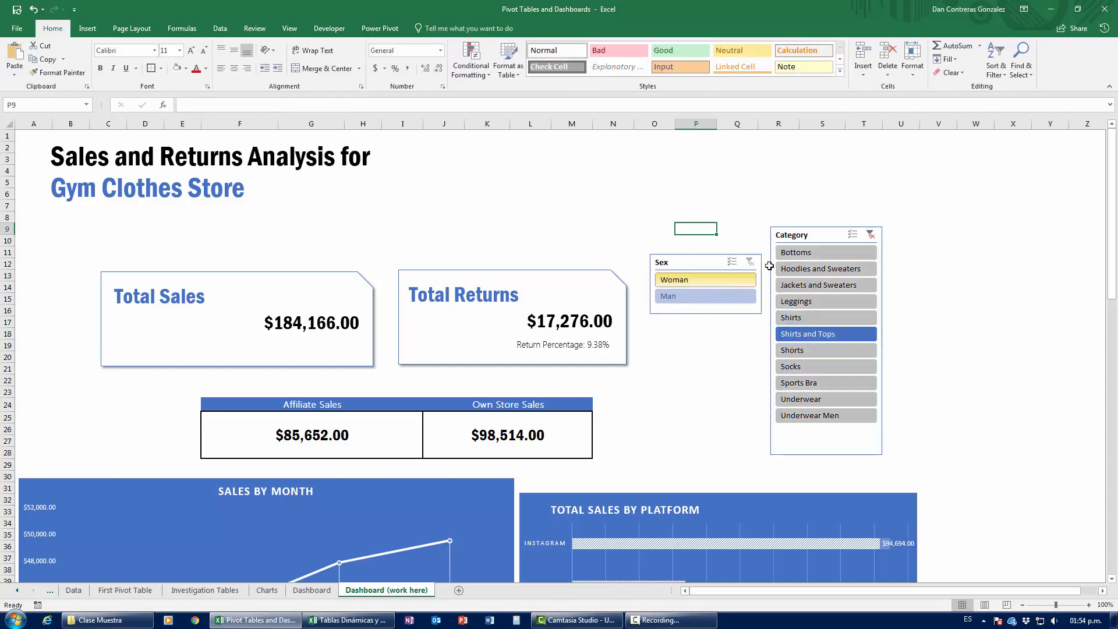
Try several categories in the restyled Category slicer, ending on Sports Bra, and examine the cards and charts.
{"action": "left_click", "coordinate": [821, 284]}
{"action": "left_click", "coordinate": [797, 320]}
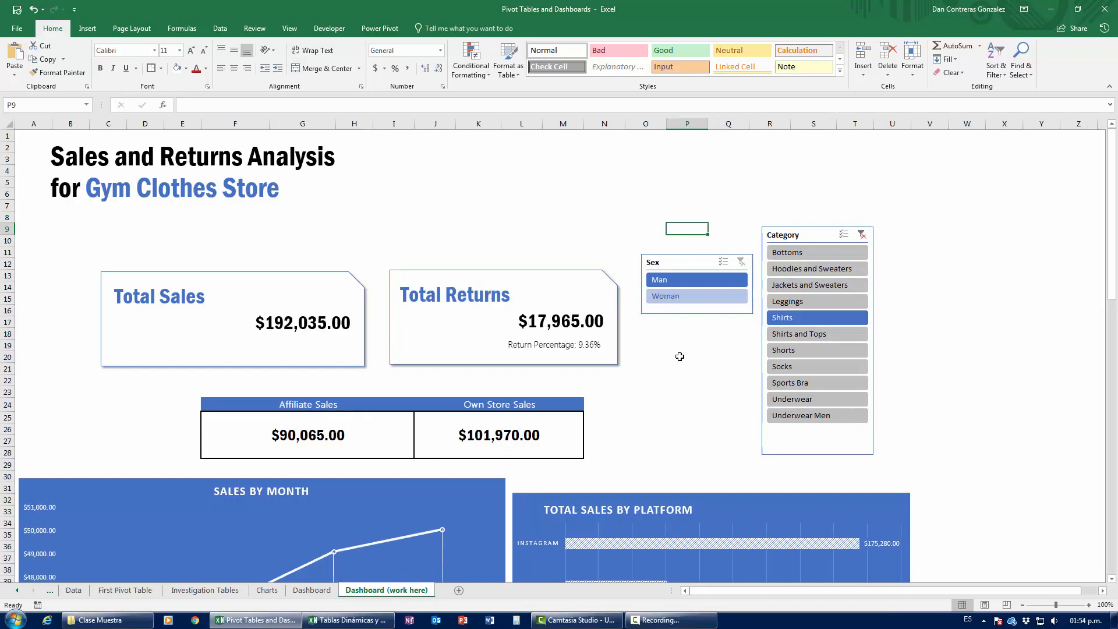
{"action": "left_click", "coordinate": [813, 333]}
{"action": "left_click", "coordinate": [813, 387]}
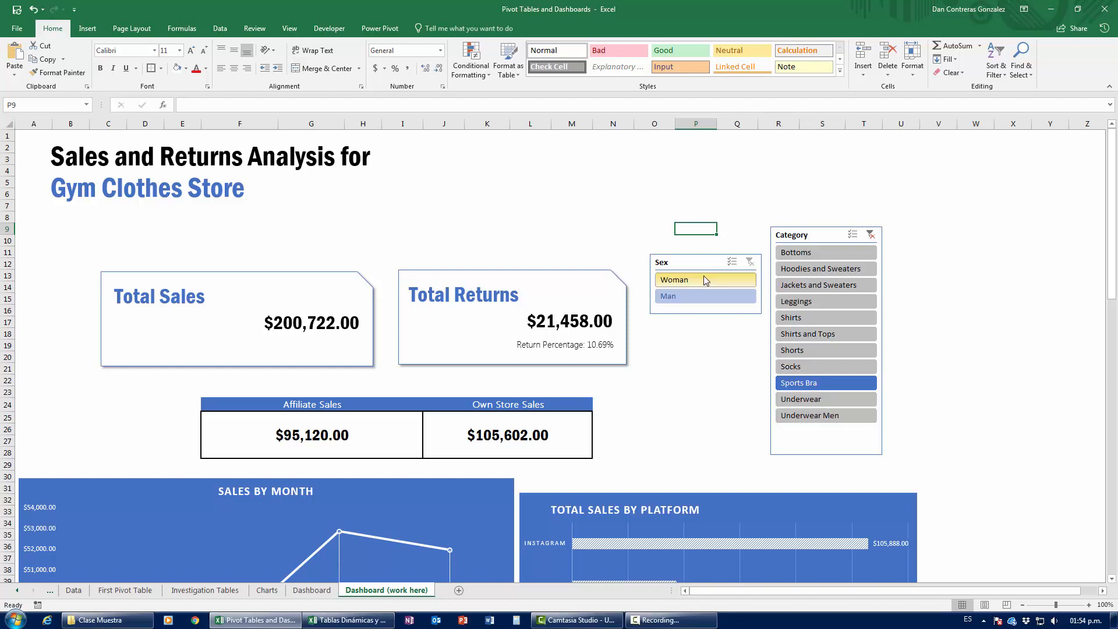
{"action": "scroll", "coordinate": [646, 417], "scroll_direction": "down", "scroll_amount": 4}
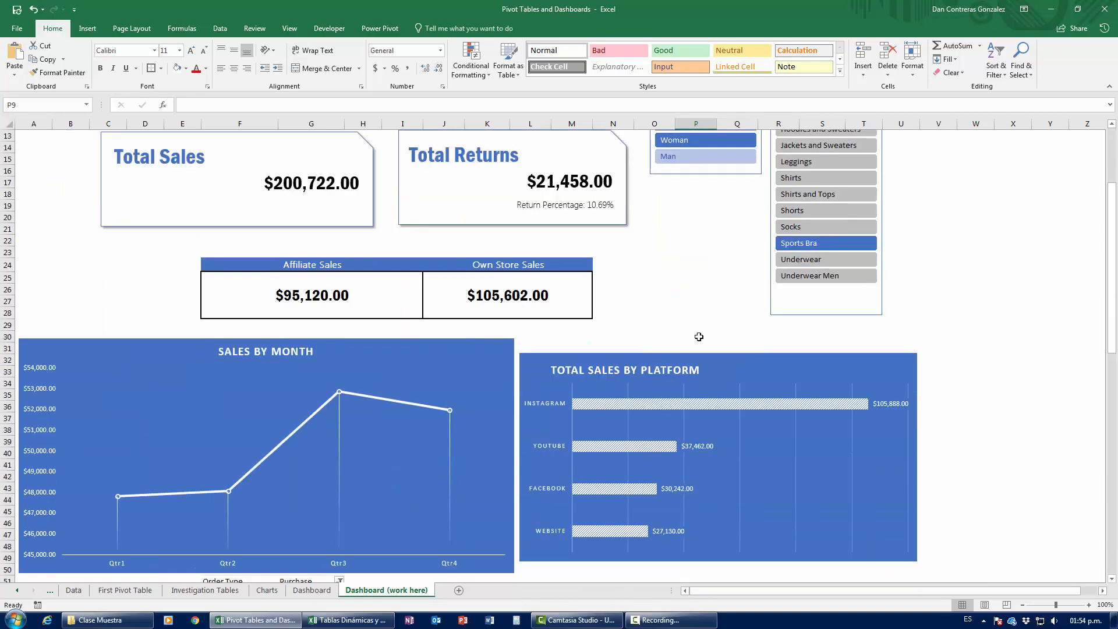
Review the finished dashboard from the sales and returns cards through both charts to the affiliate table with its sparklines.
{"action": "scroll", "coordinate": [699, 337], "scroll_direction": "down", "scroll_amount": 3}
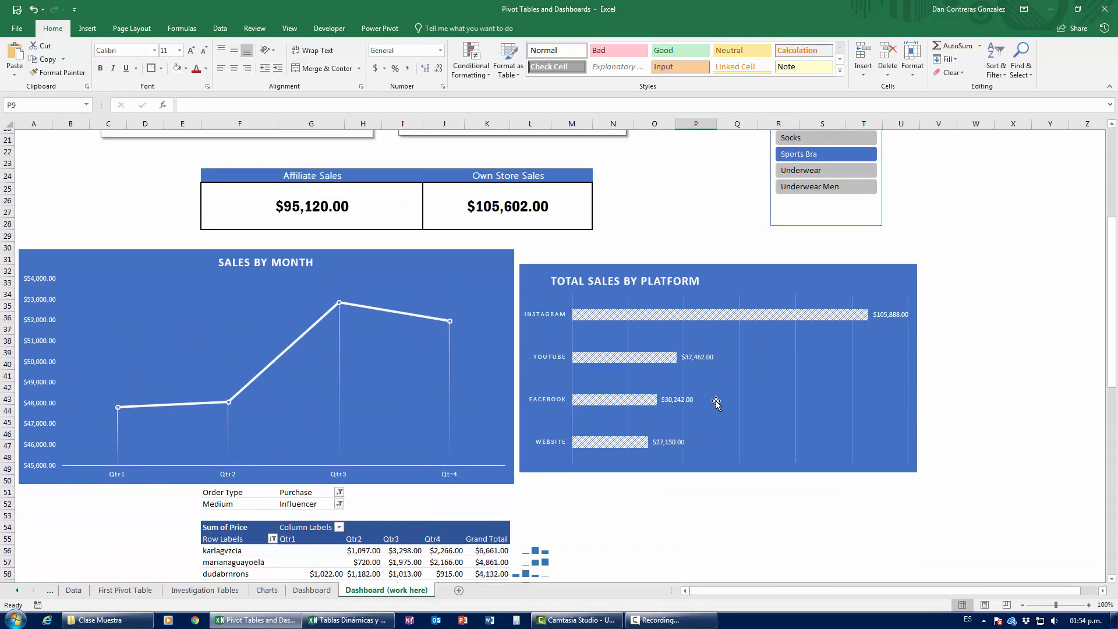
{"action": "scroll", "coordinate": [640, 393], "scroll_direction": "up", "scroll_amount": 7}
{"action": "scroll", "coordinate": [369, 334], "scroll_direction": "down", "scroll_amount": 4}
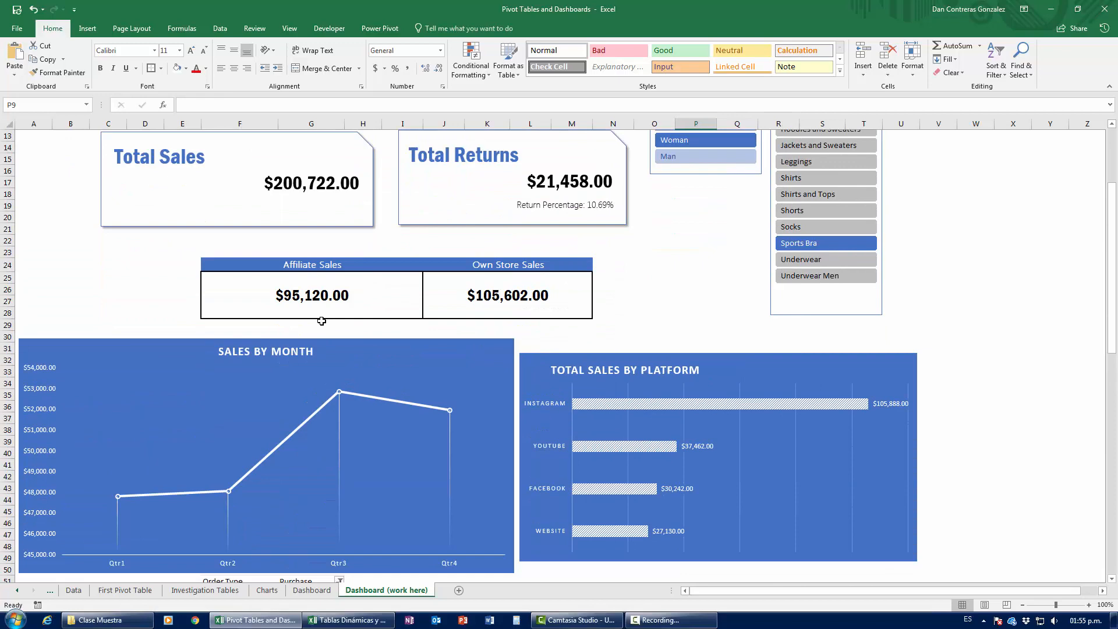
{"action": "scroll", "coordinate": [325, 324], "scroll_direction": "down", "scroll_amount": 3}
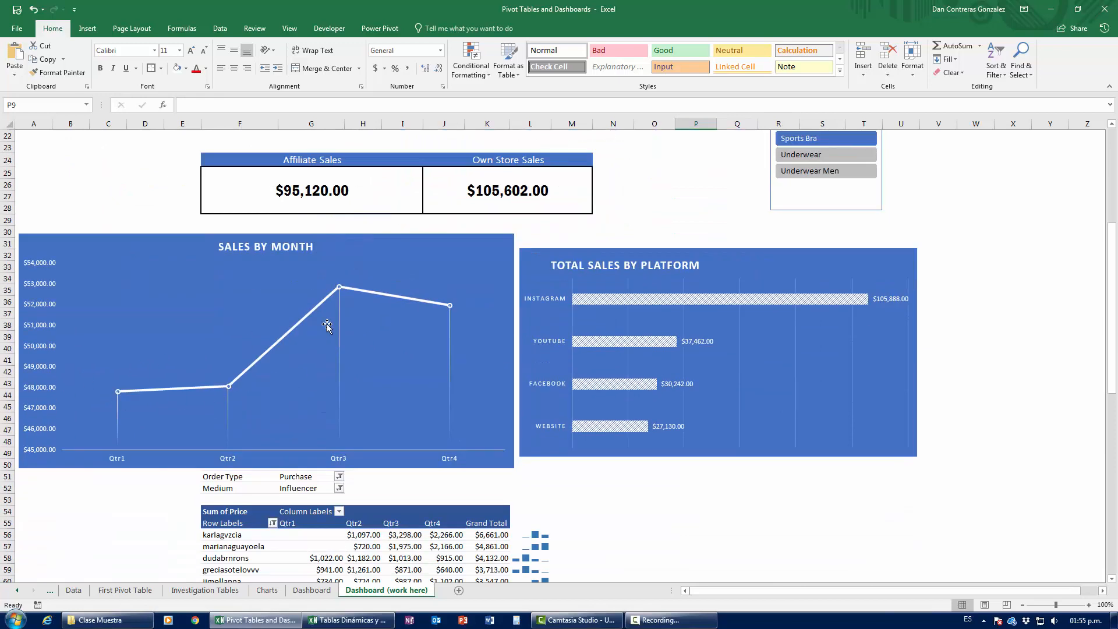
{"action": "scroll", "coordinate": [254, 381], "scroll_direction": "down", "scroll_amount": 3}
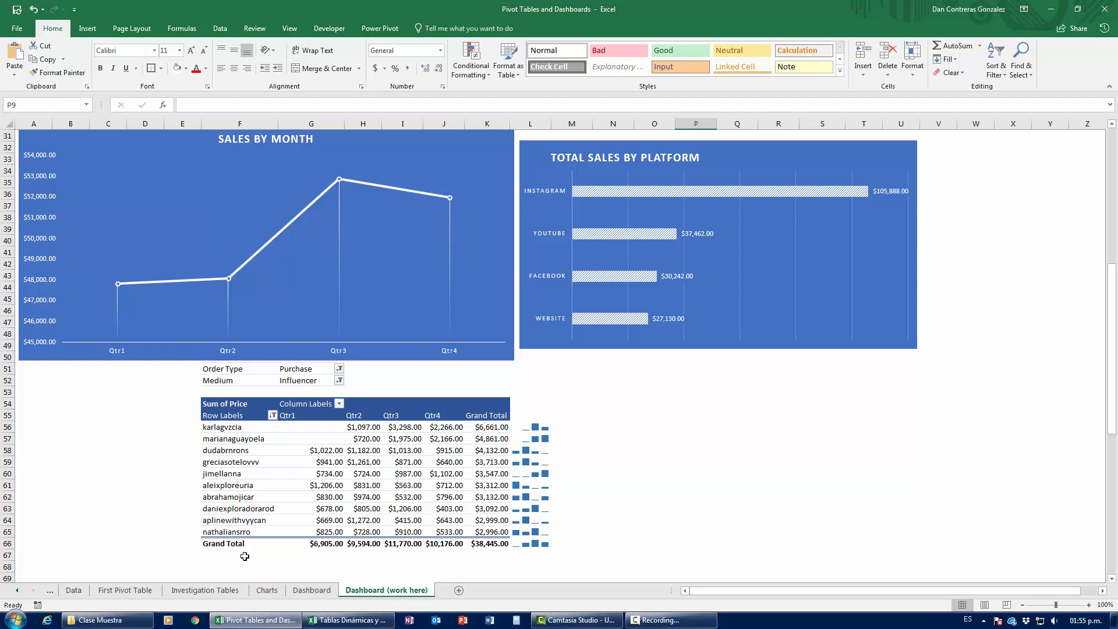
{"action": "scroll", "coordinate": [245, 556], "scroll_direction": "up", "scroll_amount": 9}
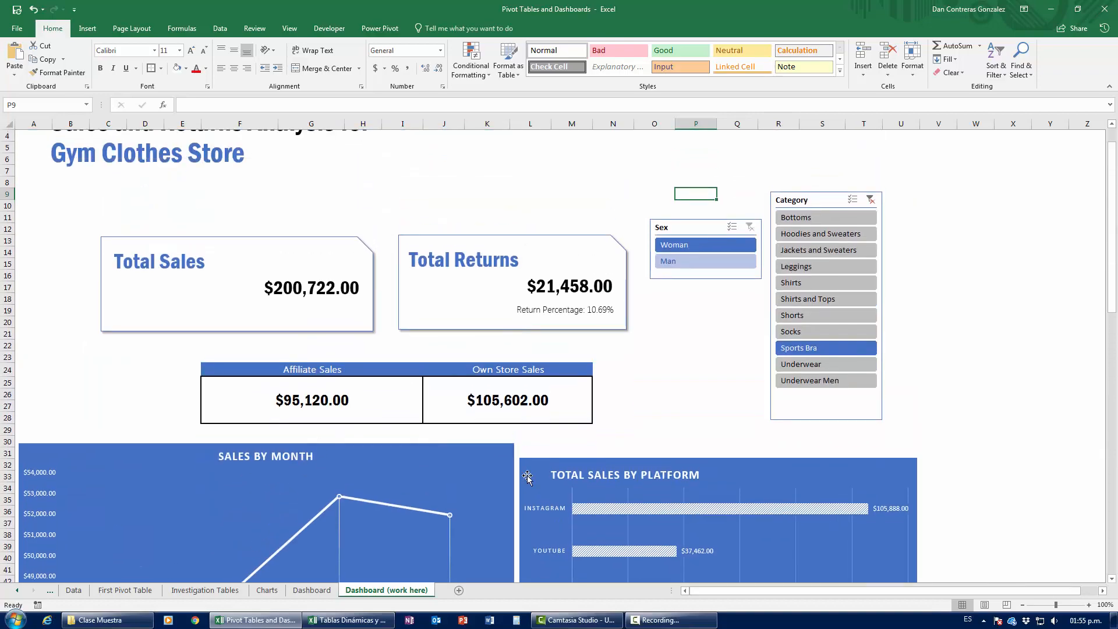
{"action": "left_click", "coordinate": [655, 620]}
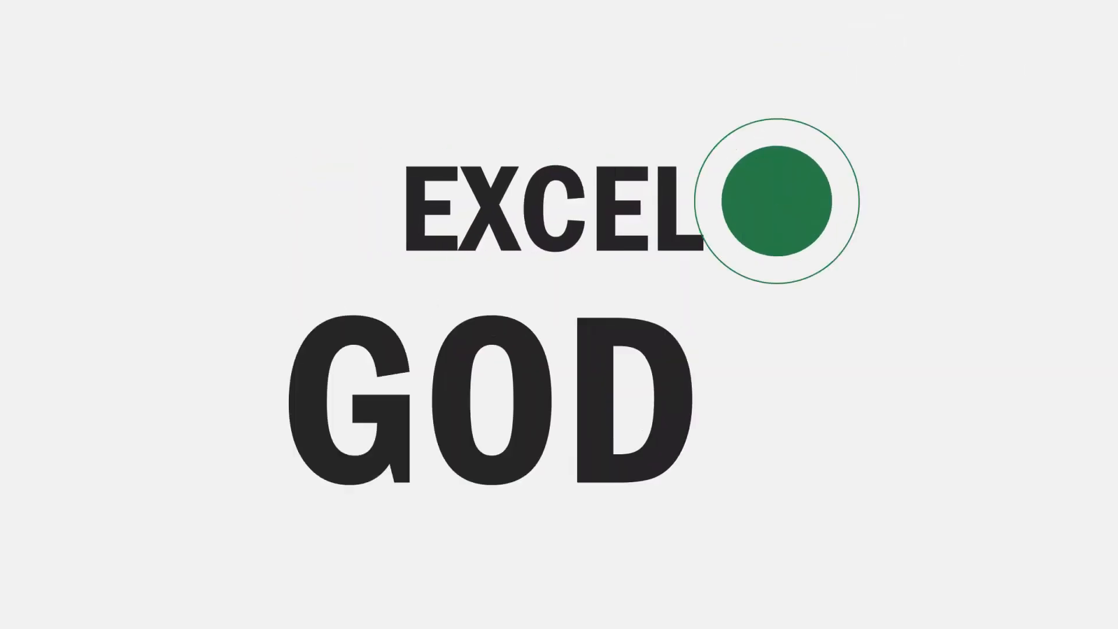